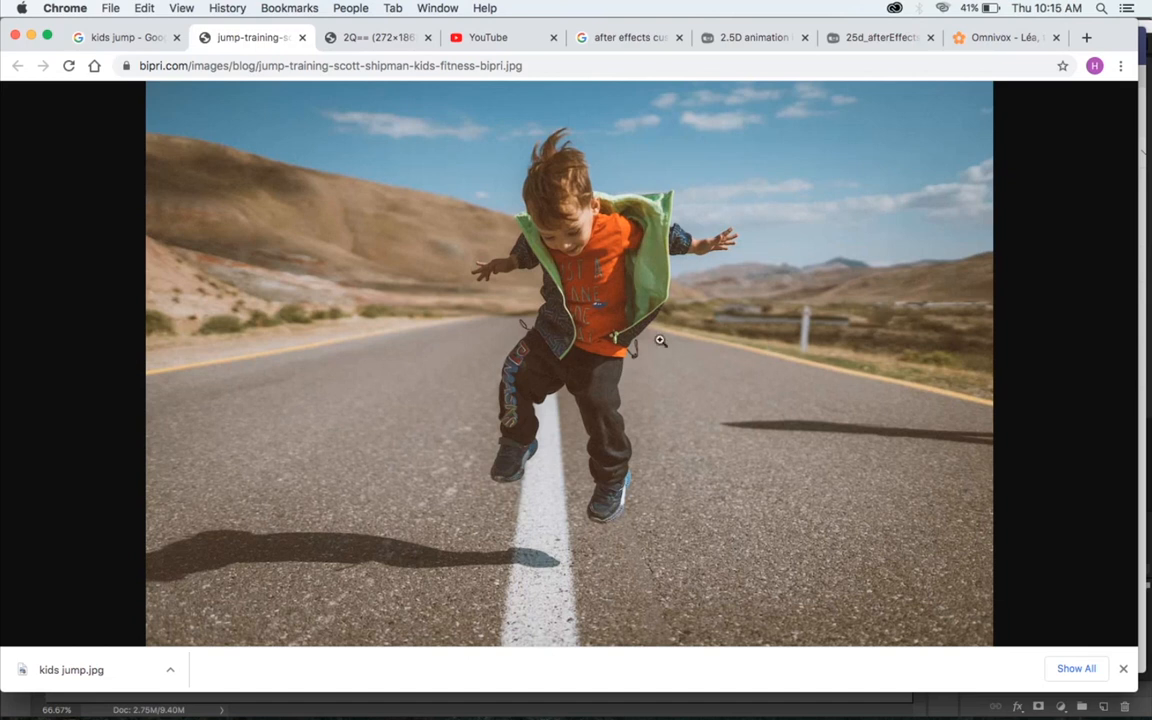
Step: Open Photoshop CC (v 19.1.9) from the Adobe Creative Cloud app list
{"action": "left_click", "coordinate": [895, 8]}
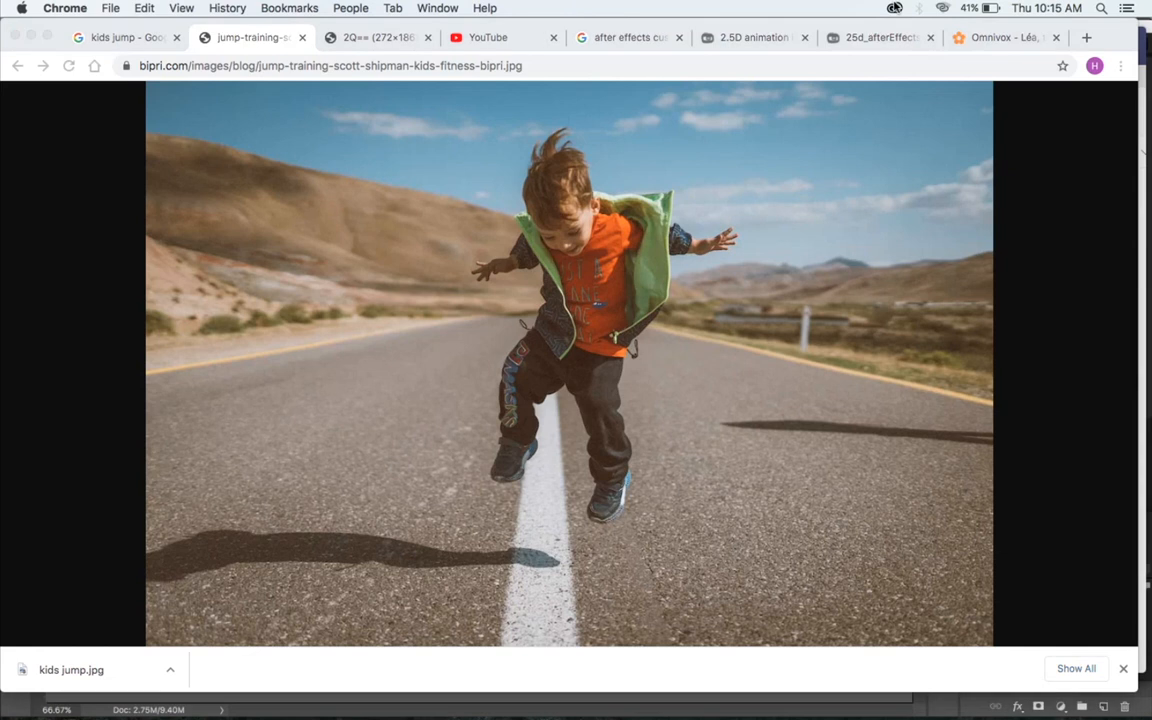
{"action": "scroll", "coordinate": [956, 487], "scroll_direction": "down", "scroll_amount": 3}
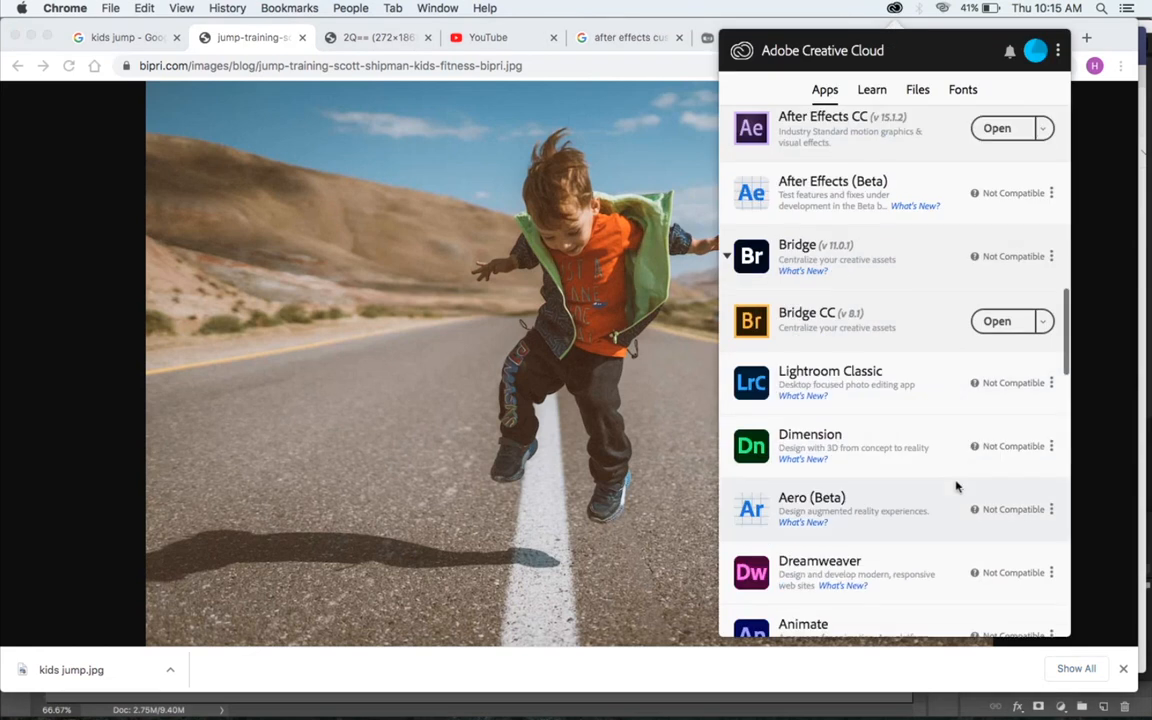
{"action": "scroll", "coordinate": [956, 487], "scroll_direction": "up", "scroll_amount": 10}
{"action": "scroll", "coordinate": [956, 487], "scroll_direction": "up", "scroll_amount": 5}
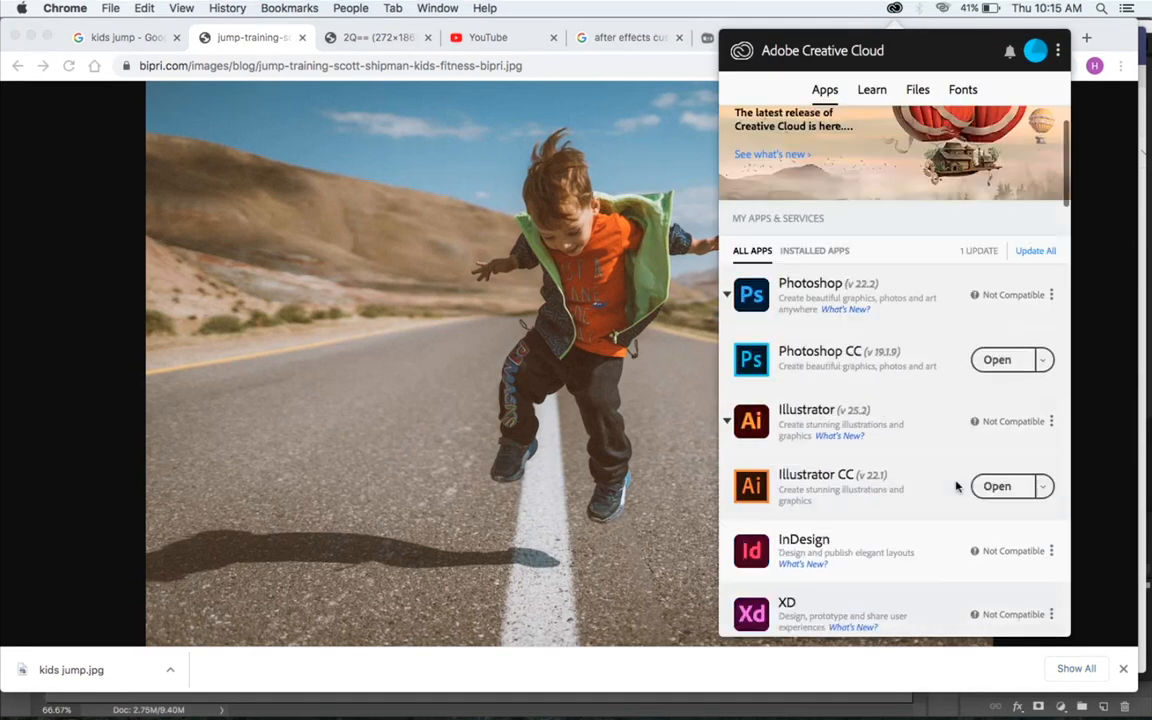
{"action": "scroll", "coordinate": [956, 485], "scroll_direction": "down", "scroll_amount": 2}
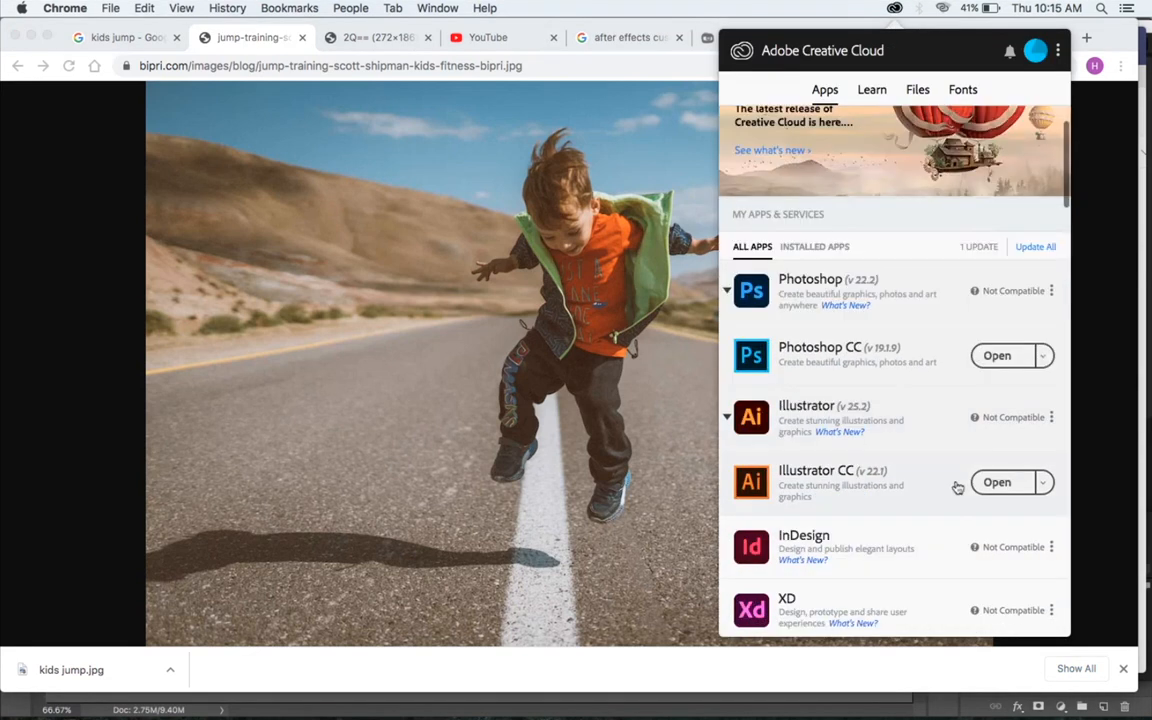
{"action": "left_click", "coordinate": [998, 357]}
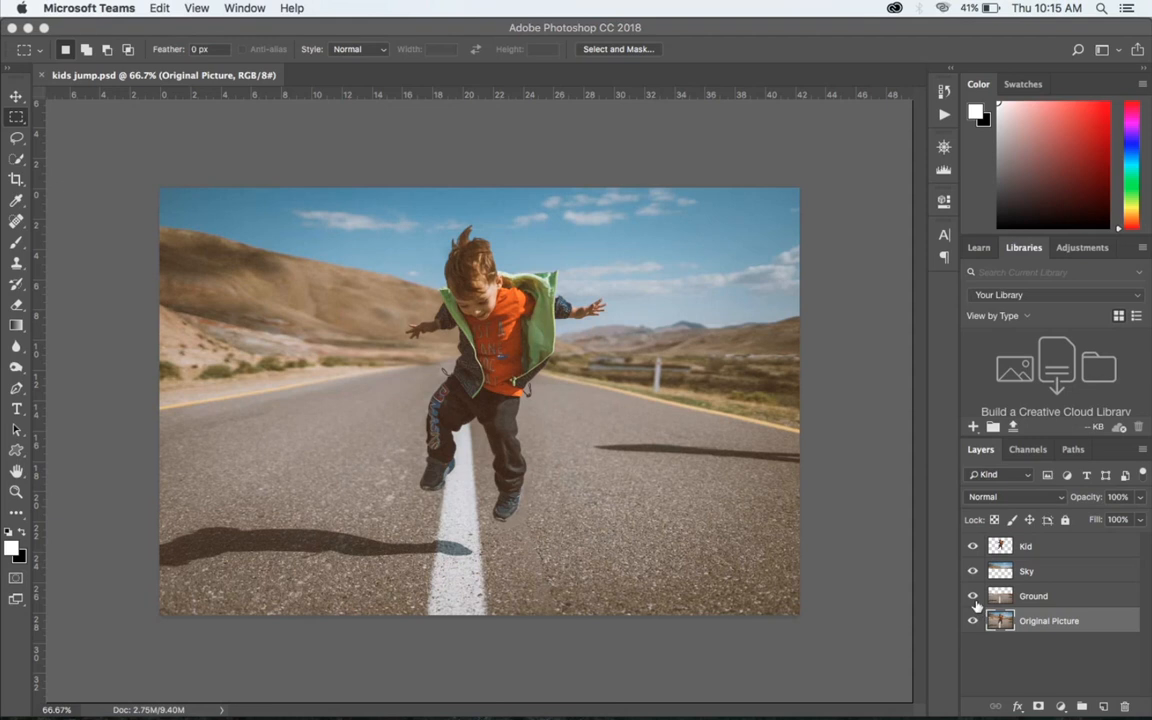
Step: Hide the Ground, Kid and Sky layers of kids jump.psd so only the Original Picture layer shows
{"action": "left_click", "coordinate": [974, 597]}
{"action": "left_click", "coordinate": [974, 548]}
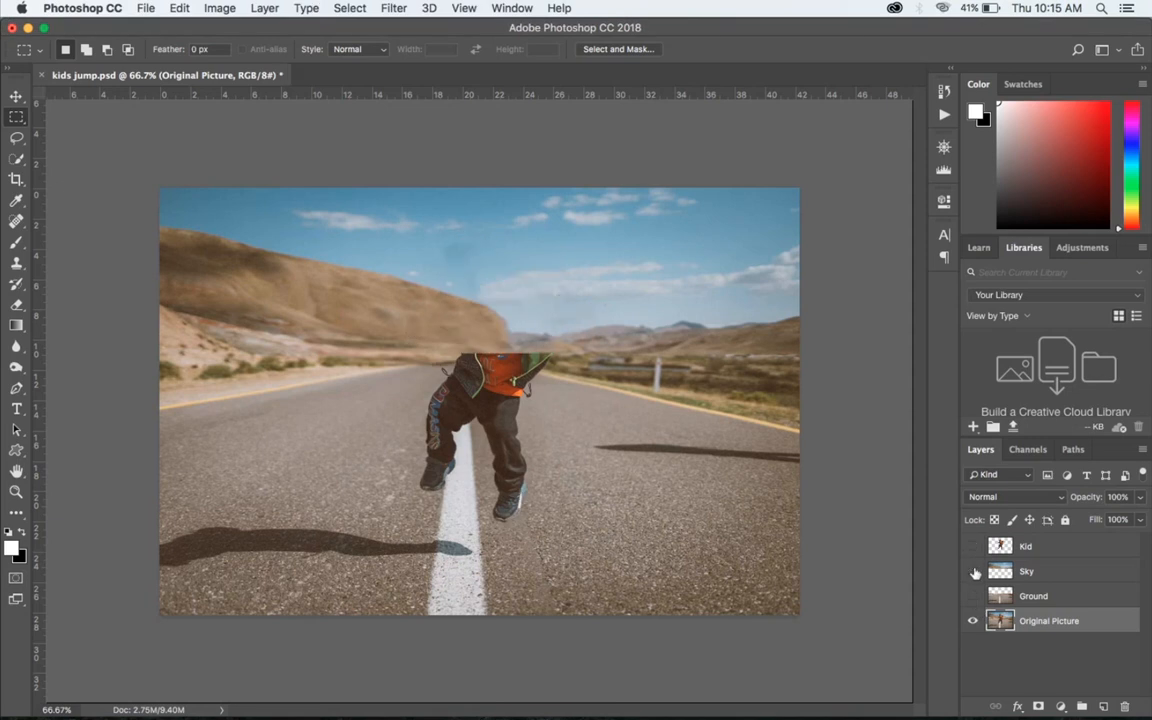
{"action": "left_click", "coordinate": [975, 572]}
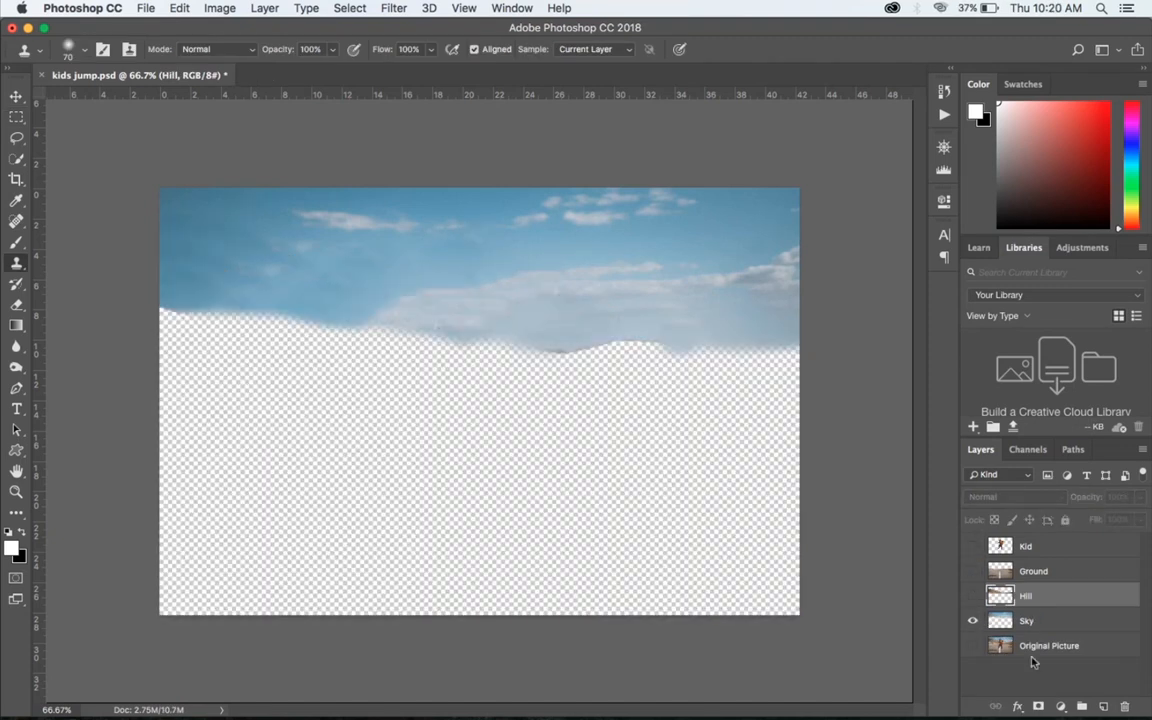
Step: Show the Hill, Ground and Kid layers above the Sky and save the kids jump.psd document
{"action": "left_click", "coordinate": [972, 596]}
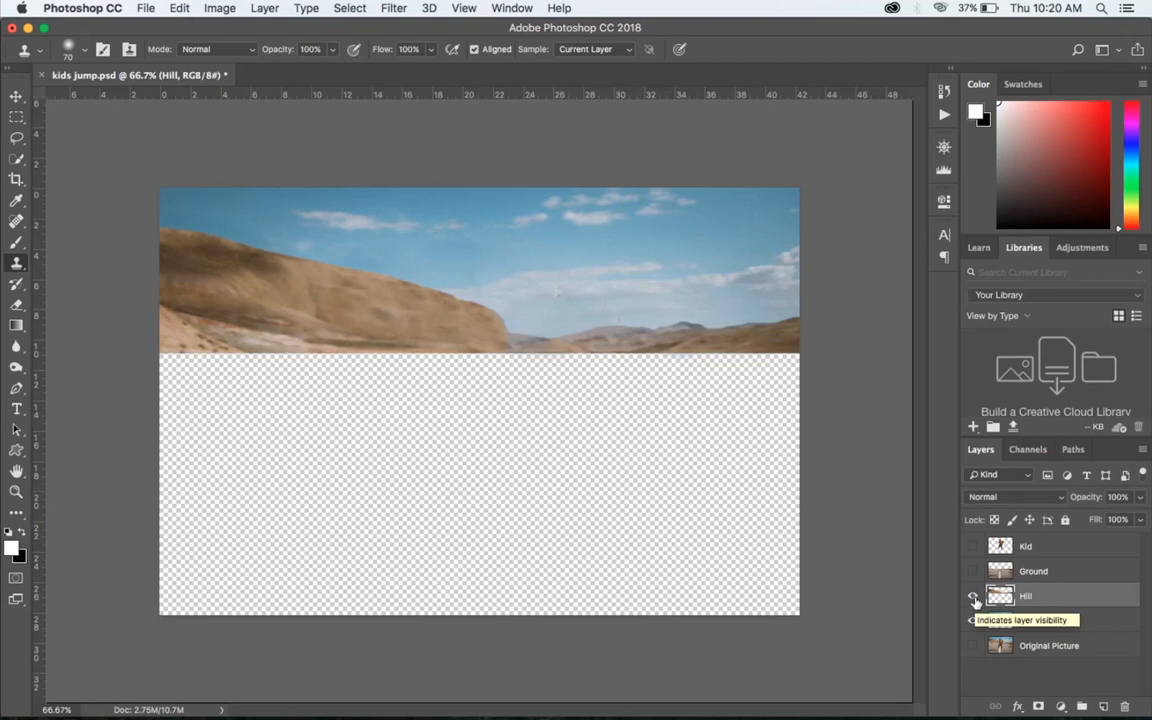
{"action": "left_click", "coordinate": [972, 571]}
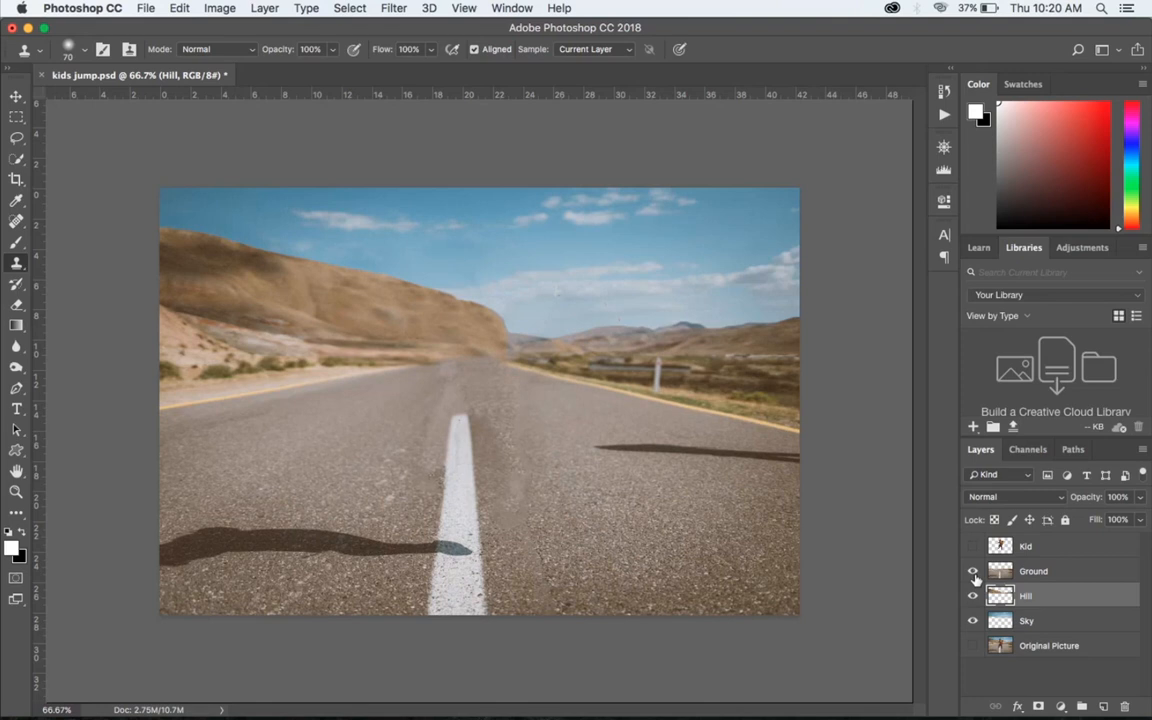
{"action": "left_click", "coordinate": [1037, 578]}
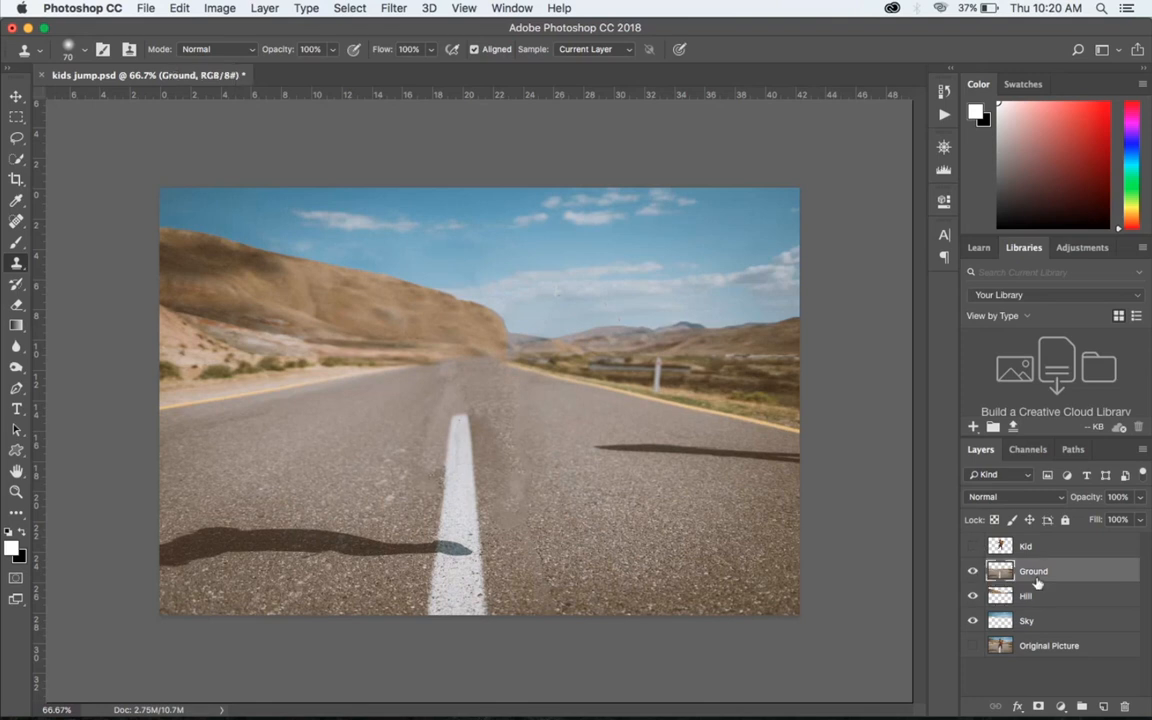
{"action": "left_click", "coordinate": [973, 546]}
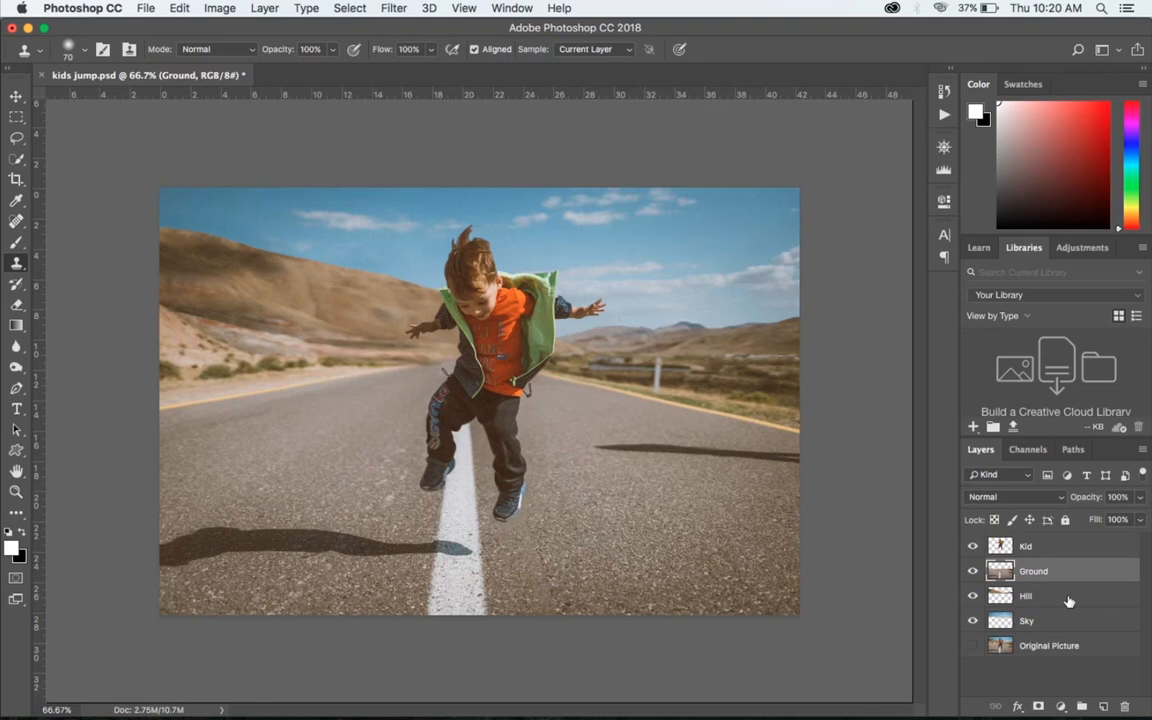
{"action": "key", "text": "super+s"}
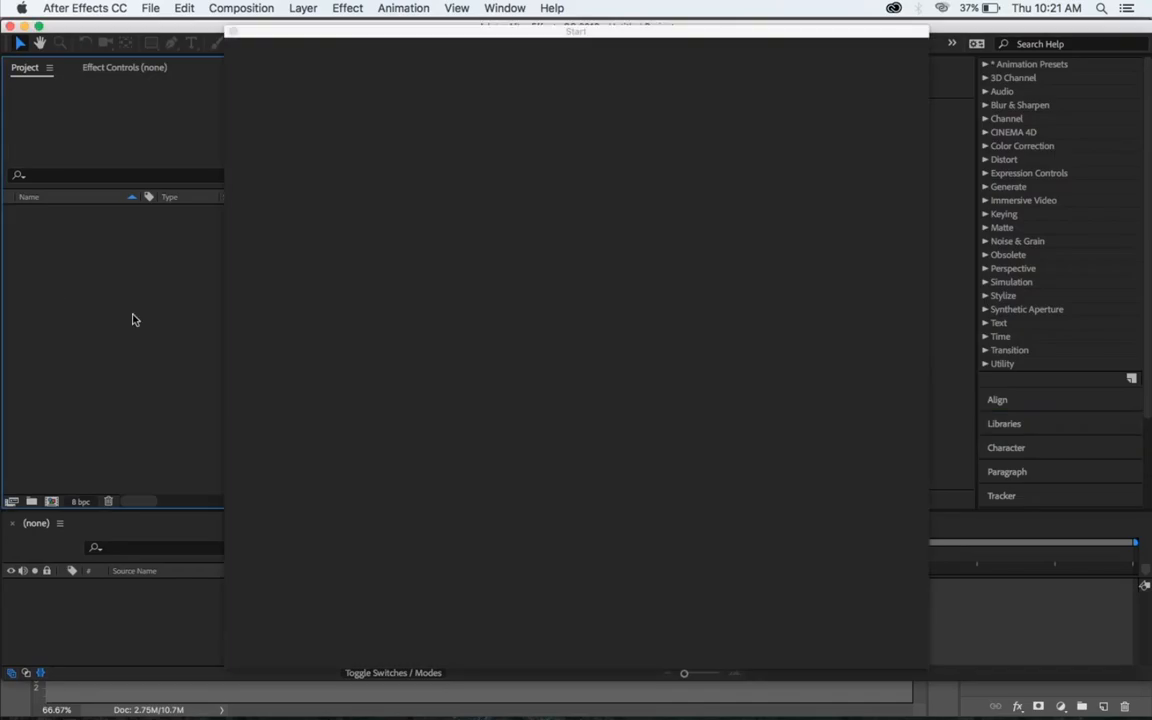
Step: In After Effects, import kids jump.psd as Composition - Retain Layer Sizes with Editable Layer Styles
{"action": "key", "text": "super+i"}
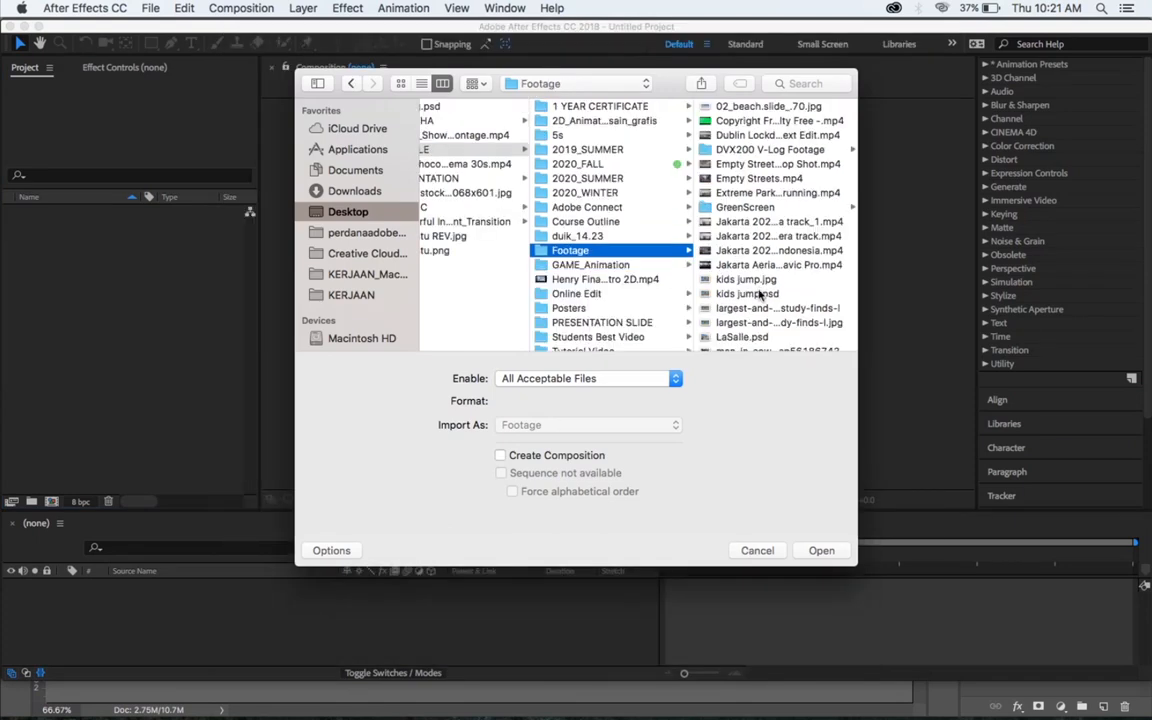
{"action": "left_click", "coordinate": [760, 293]}
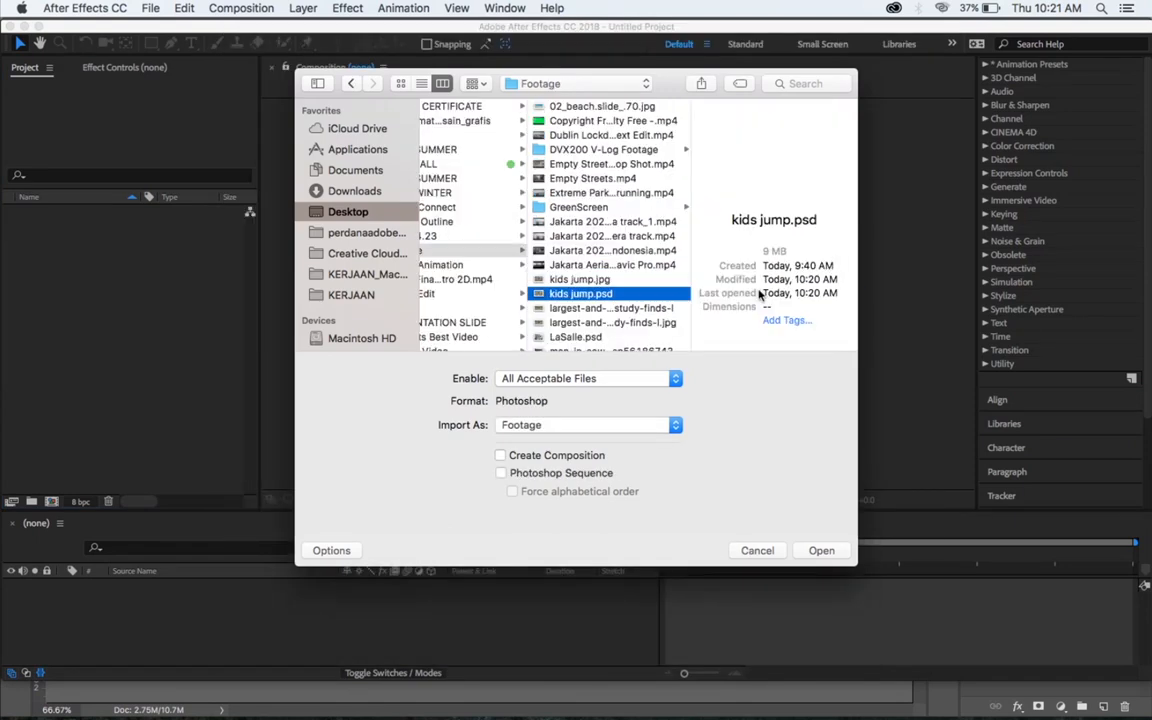
{"action": "left_click", "coordinate": [575, 424]}
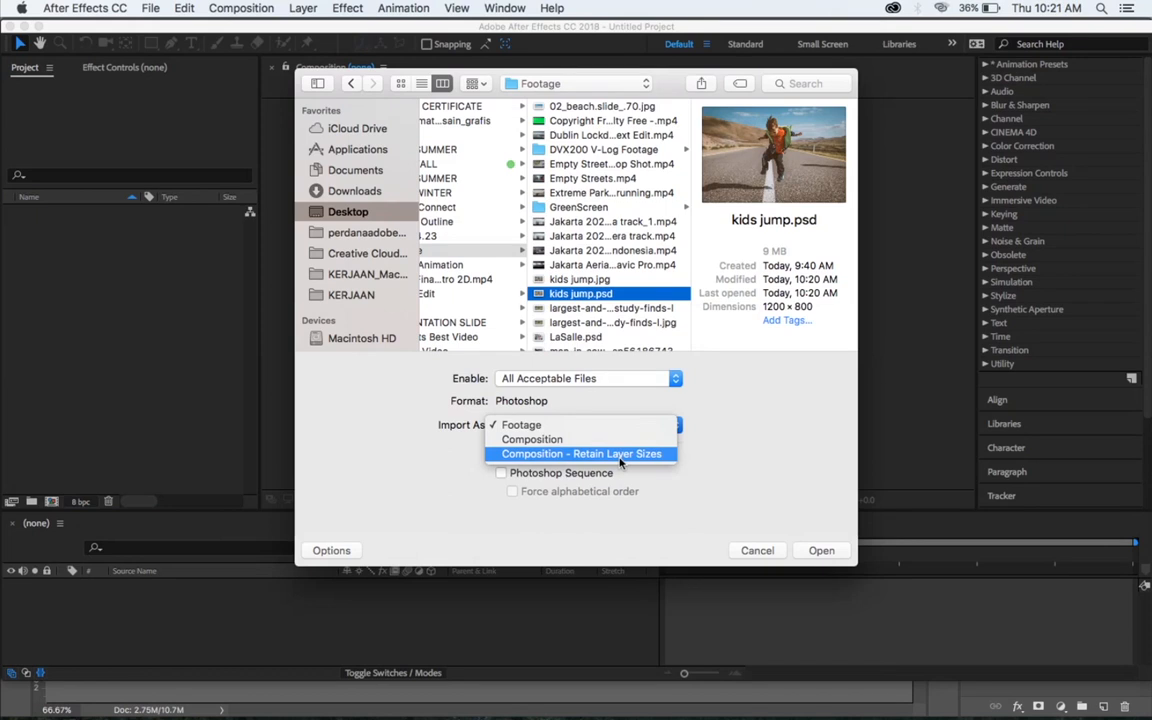
{"action": "left_click", "coordinate": [620, 456]}
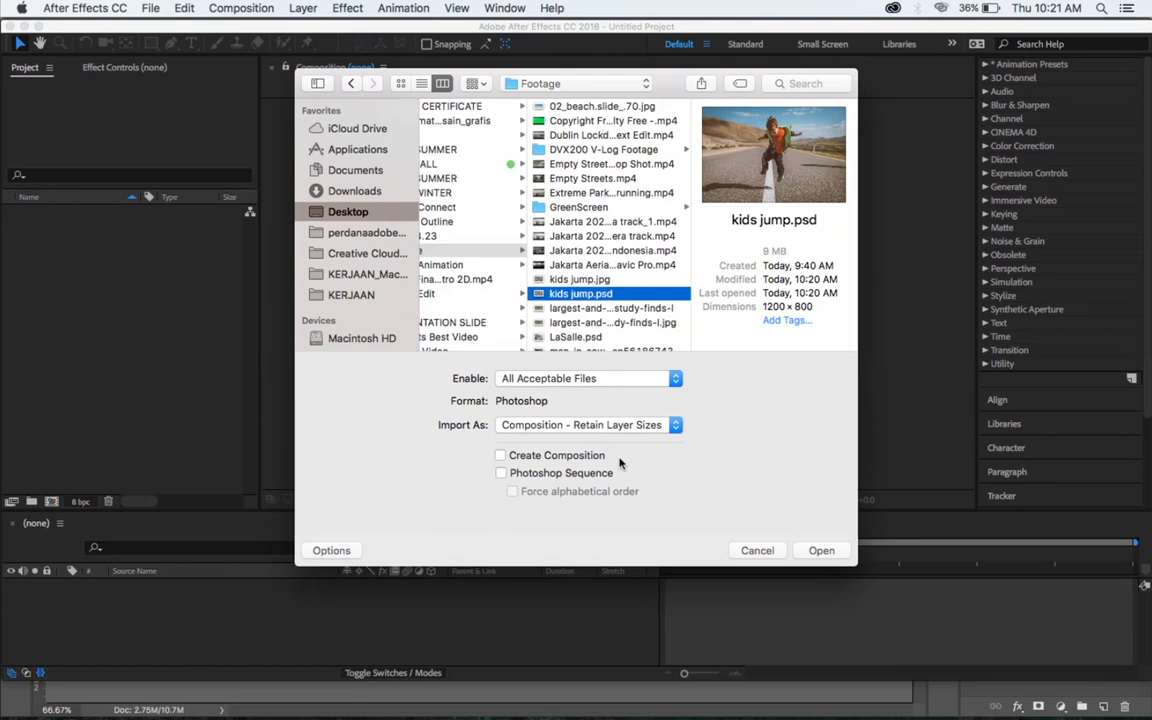
{"action": "left_click", "coordinate": [820, 551]}
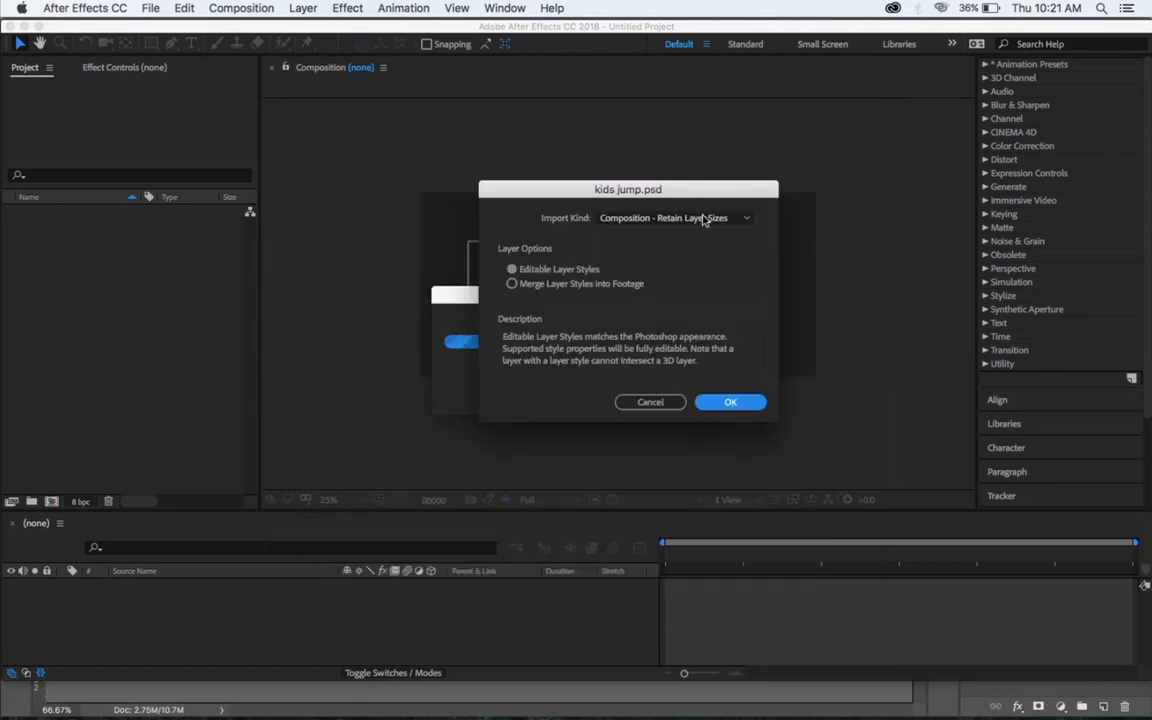
{"action": "left_click", "coordinate": [720, 404]}
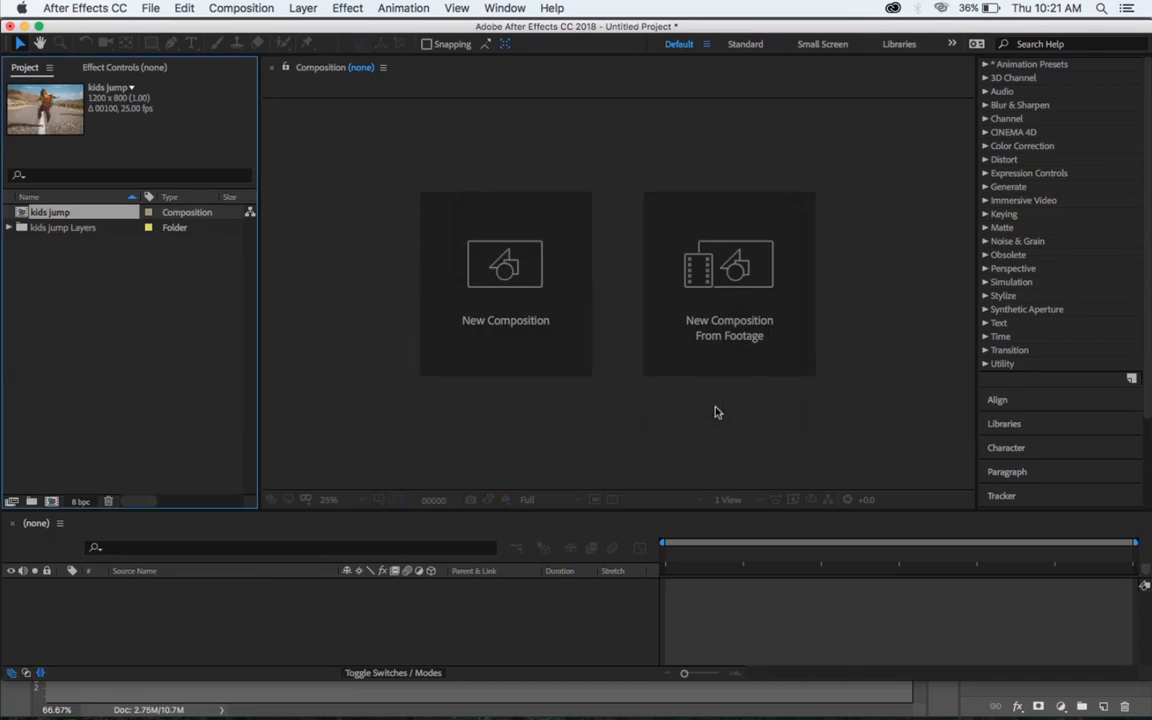
Step: Open the imported kids jump composition with its layers in the timeline
{"action": "double_click", "coordinate": [20, 214]}
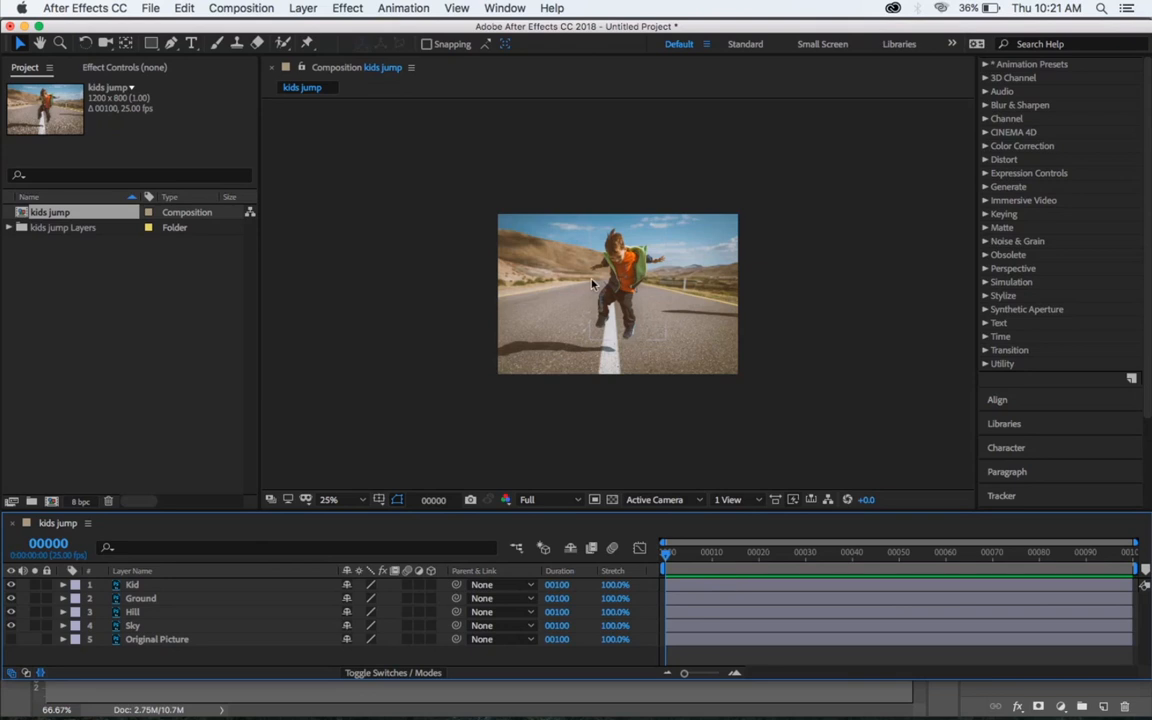
{"action": "scroll", "coordinate": [592, 284], "scroll_direction": "up", "scroll_amount": 2}
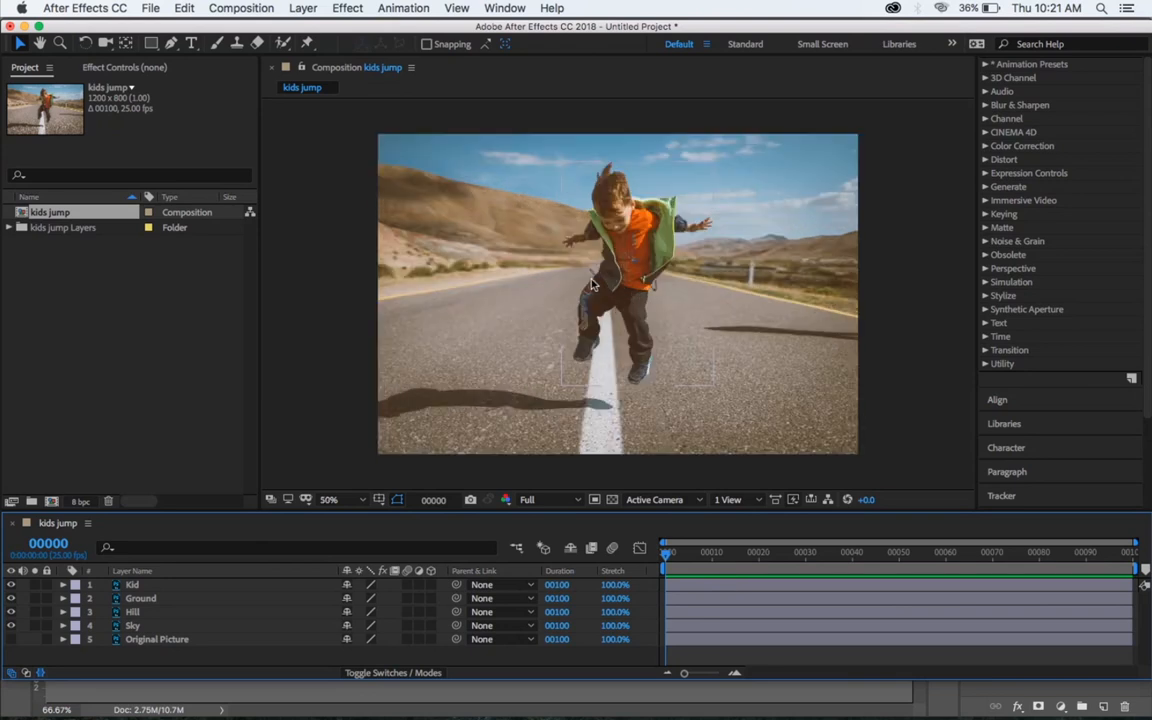
{"action": "left_click", "coordinate": [195, 4]}
{"action": "left_click", "coordinate": [231, 661]}
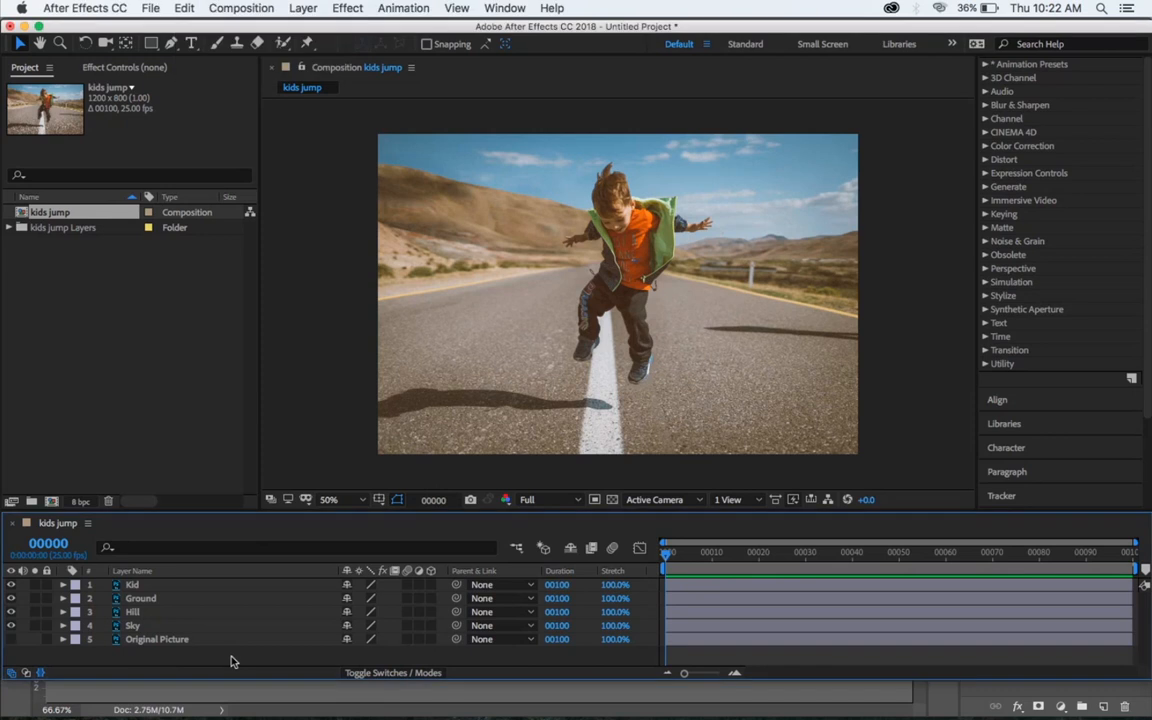
Step: Set the kids jump composition's duration to 125 frames in its composition settings
{"action": "left_click", "coordinate": [236, 8]}
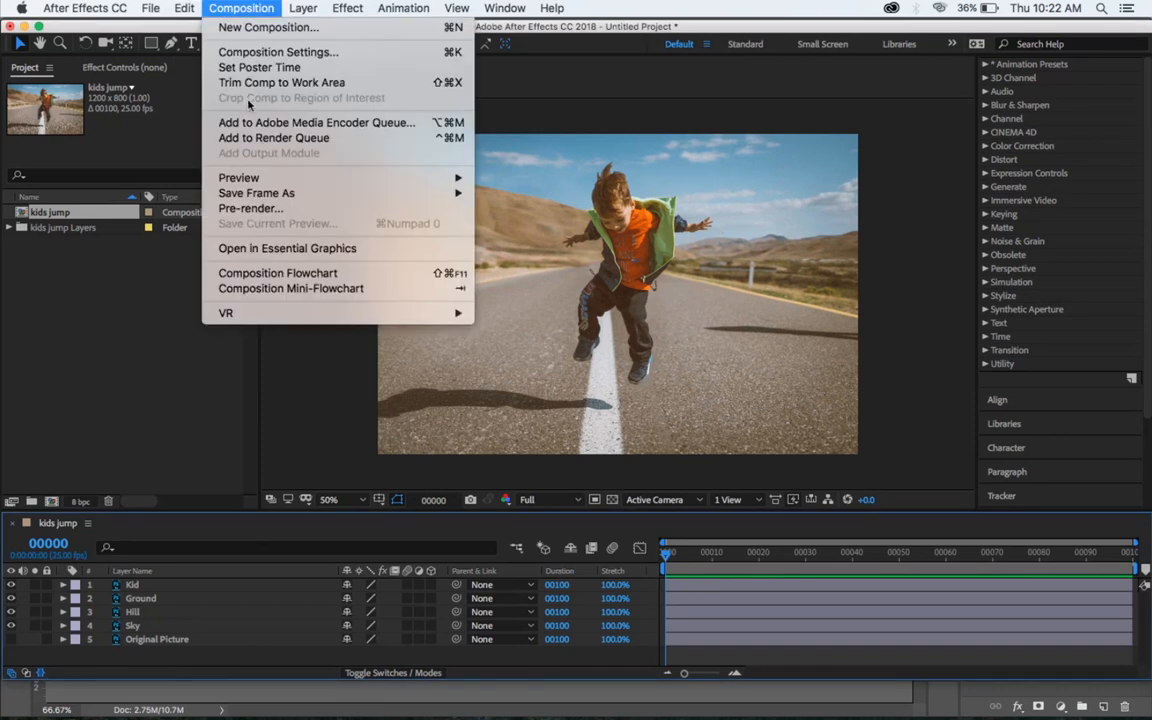
{"action": "left_click", "coordinate": [299, 54]}
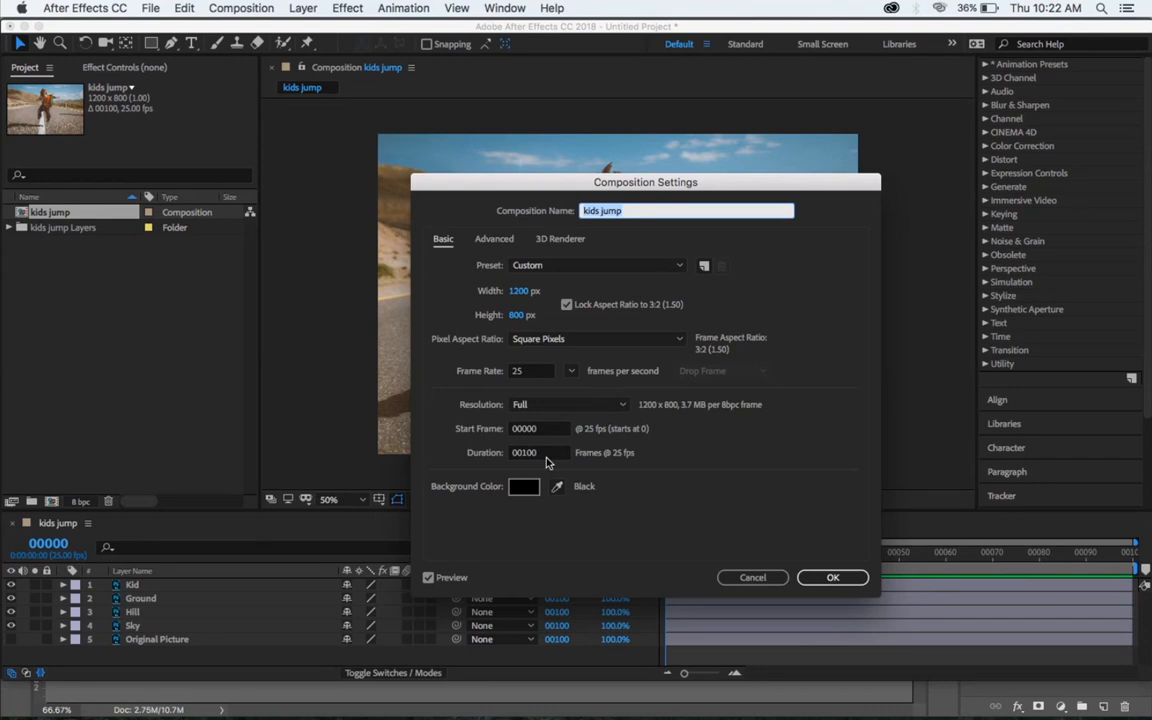
{"action": "left_click", "coordinate": [546, 459]}
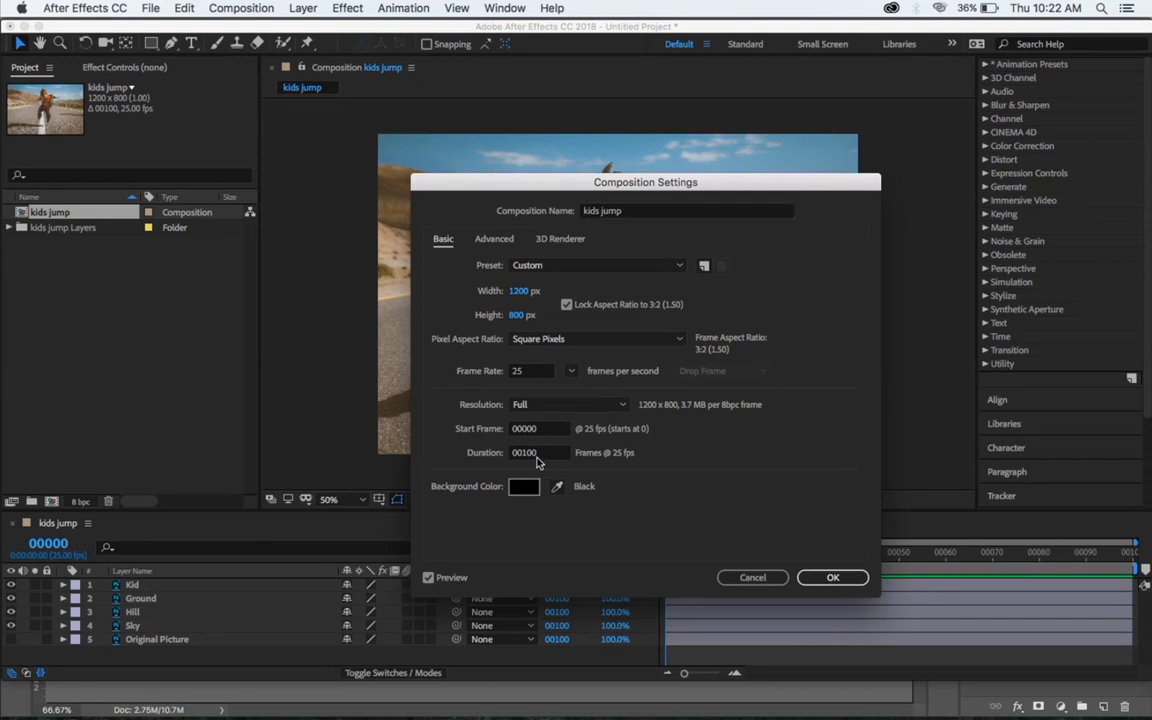
{"action": "left_click", "coordinate": [538, 459]}
{"action": "left_click", "coordinate": [538, 459]}
{"action": "type", "text": "25"}
{"action": "key", "text": "Return"}
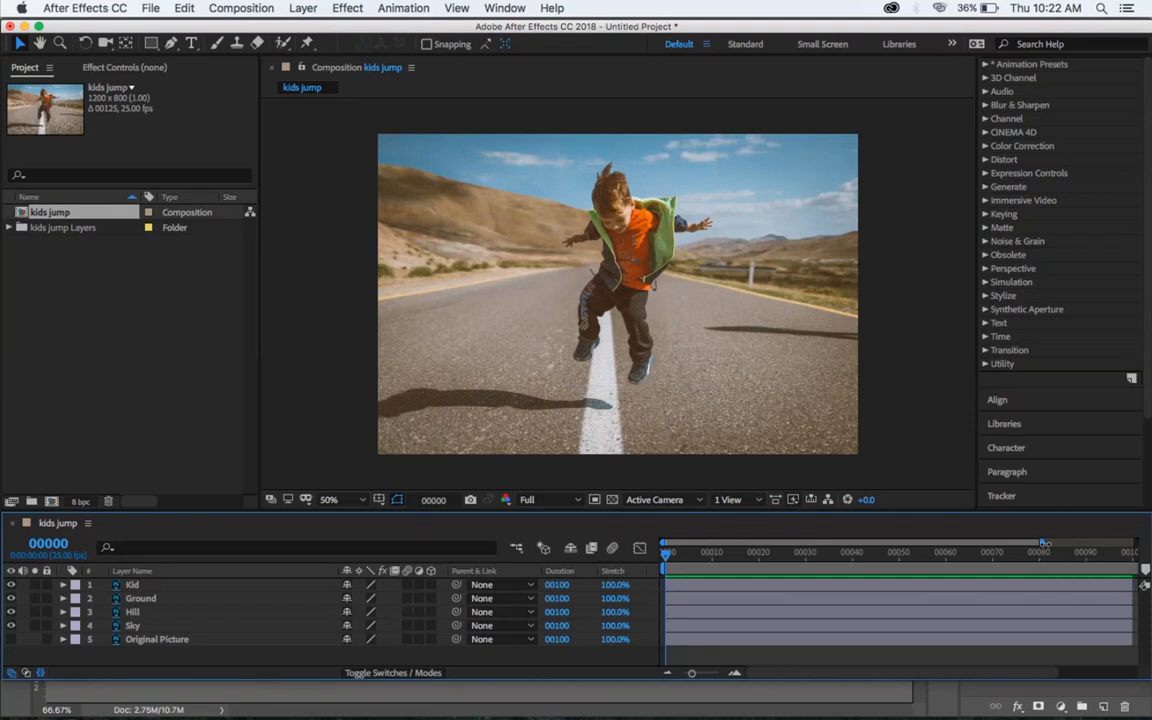
Step: Extend all five layers to the end of the 125-frame composition and return the playhead to frame 0
{"action": "left_click_drag", "start_coordinate": [1043, 543], "coordinate": [1131, 553]}
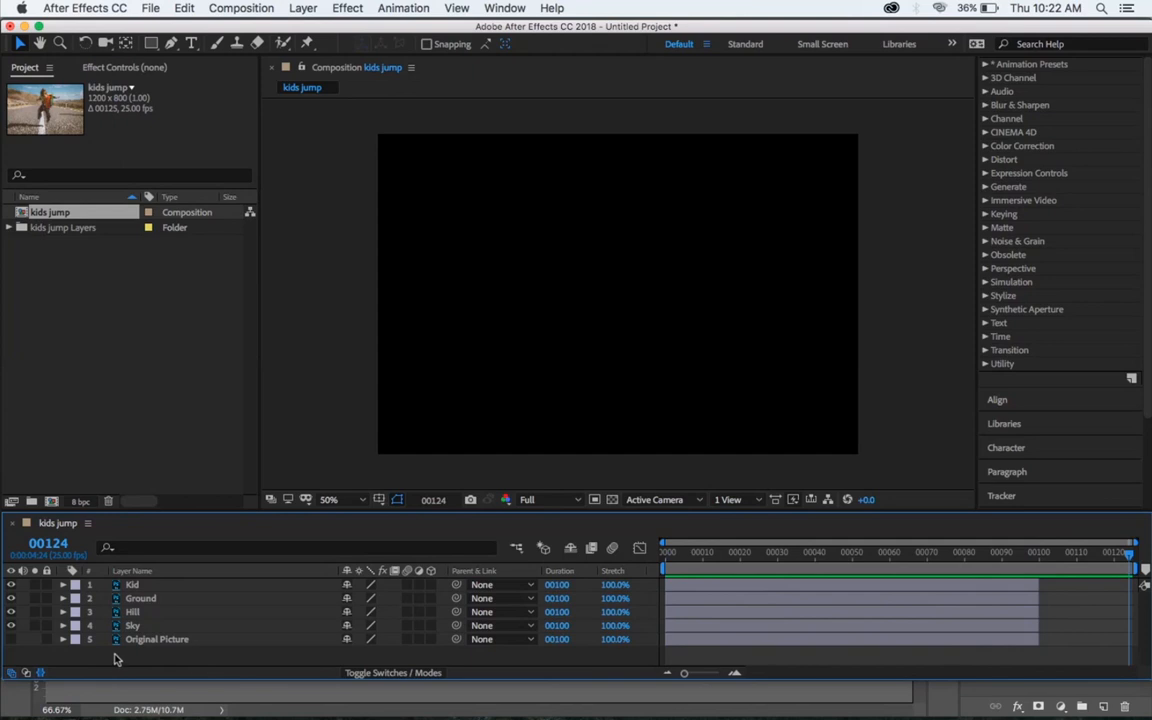
{"action": "left_click_drag", "start_coordinate": [136, 654], "coordinate": [163, 580]}
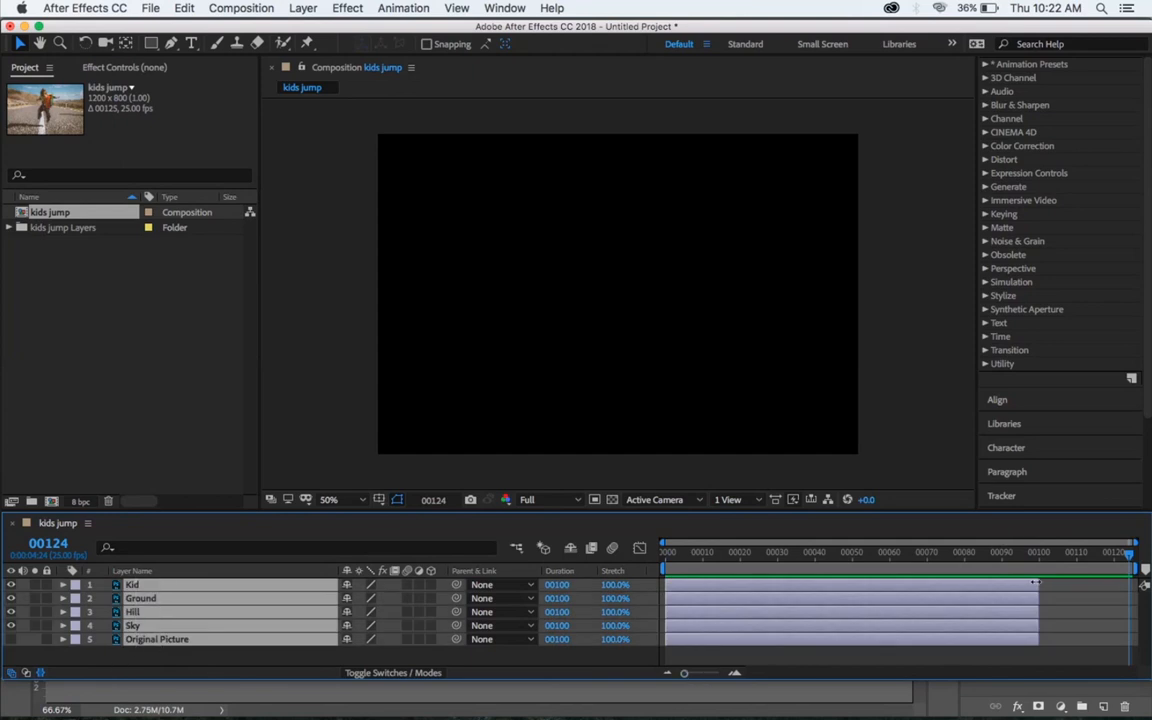
{"action": "left_click_drag", "start_coordinate": [1043, 583], "coordinate": [1133, 608]}
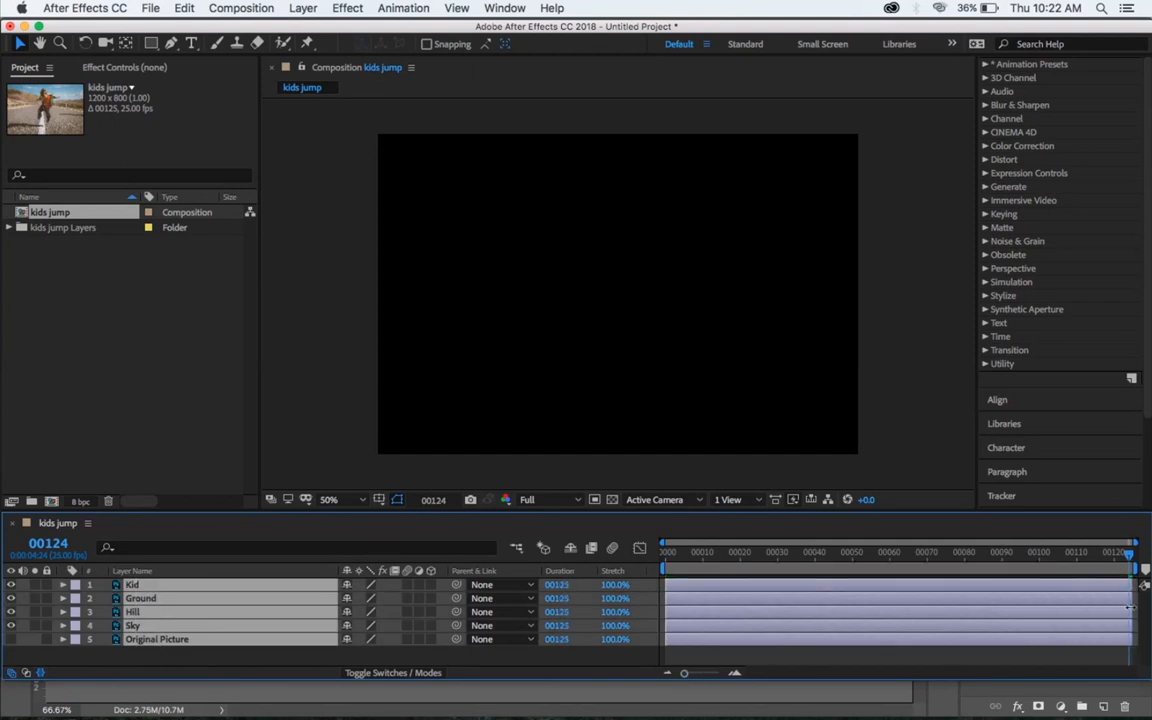
{"action": "left_click_drag", "start_coordinate": [746, 564], "coordinate": [563, 565]}
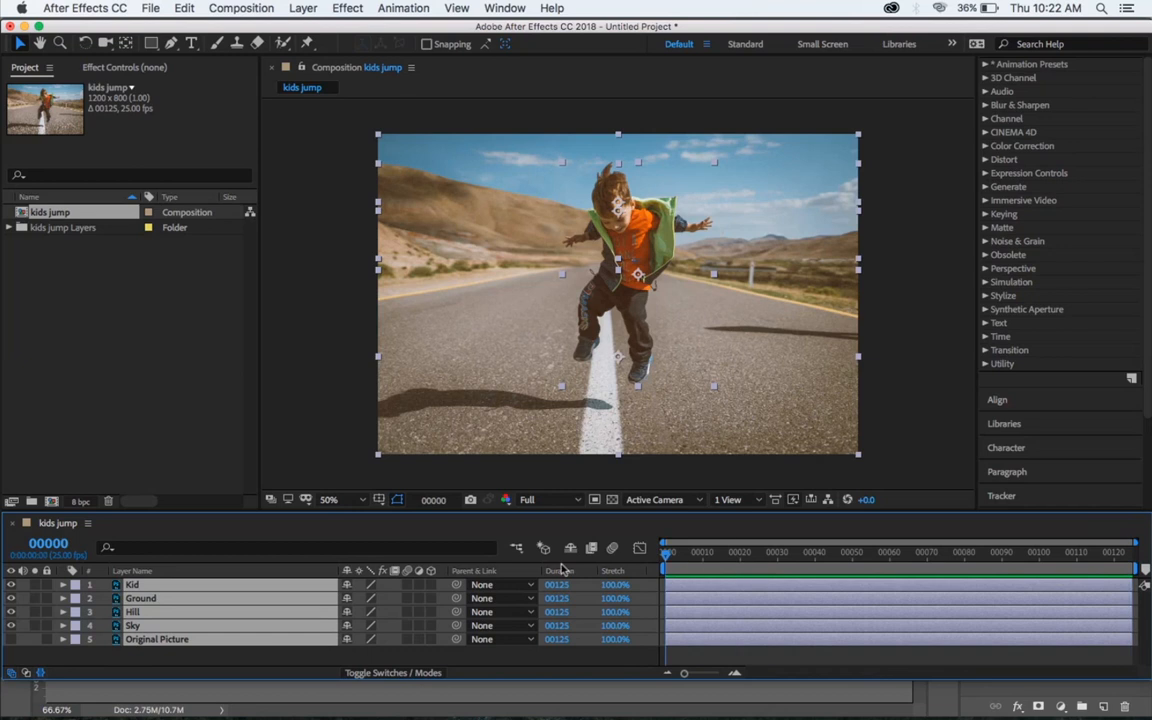
{"action": "left_click", "coordinate": [325, 650]}
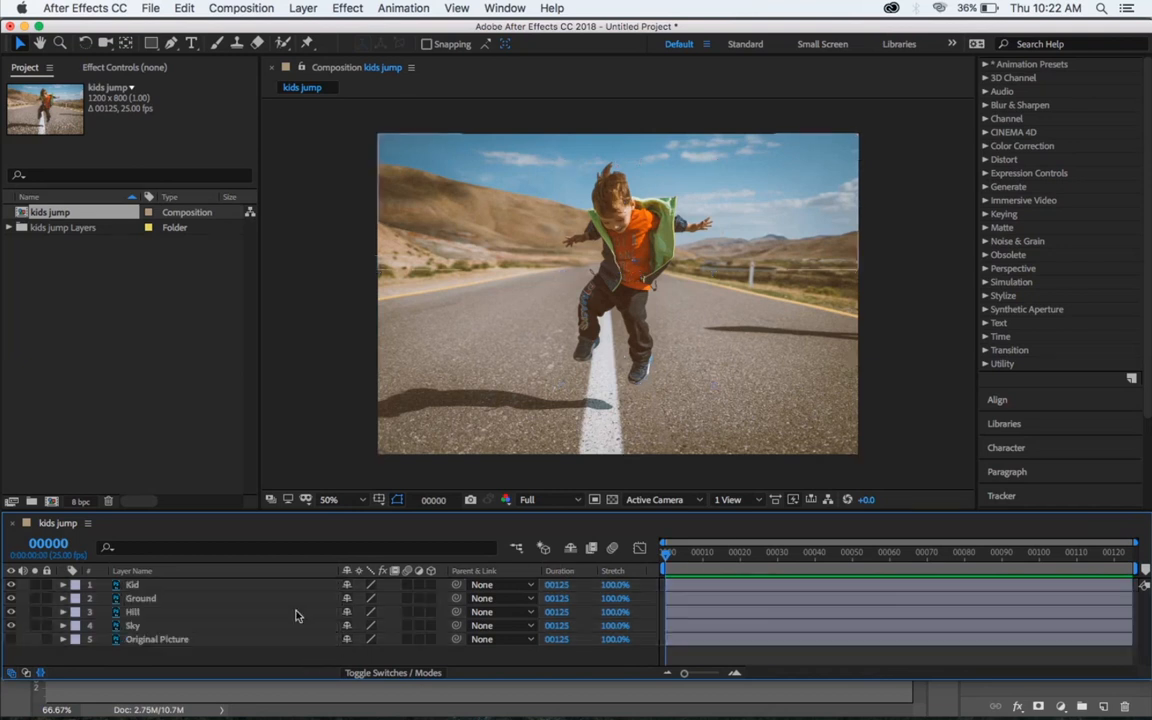
Step: Make the Kid, Ground, Hill and Sky layers 3D, leaving out the Original Picture layer
{"action": "left_click", "coordinate": [143, 588]}
{"action": "left_click", "coordinate": [141, 625], "text": "shift"}
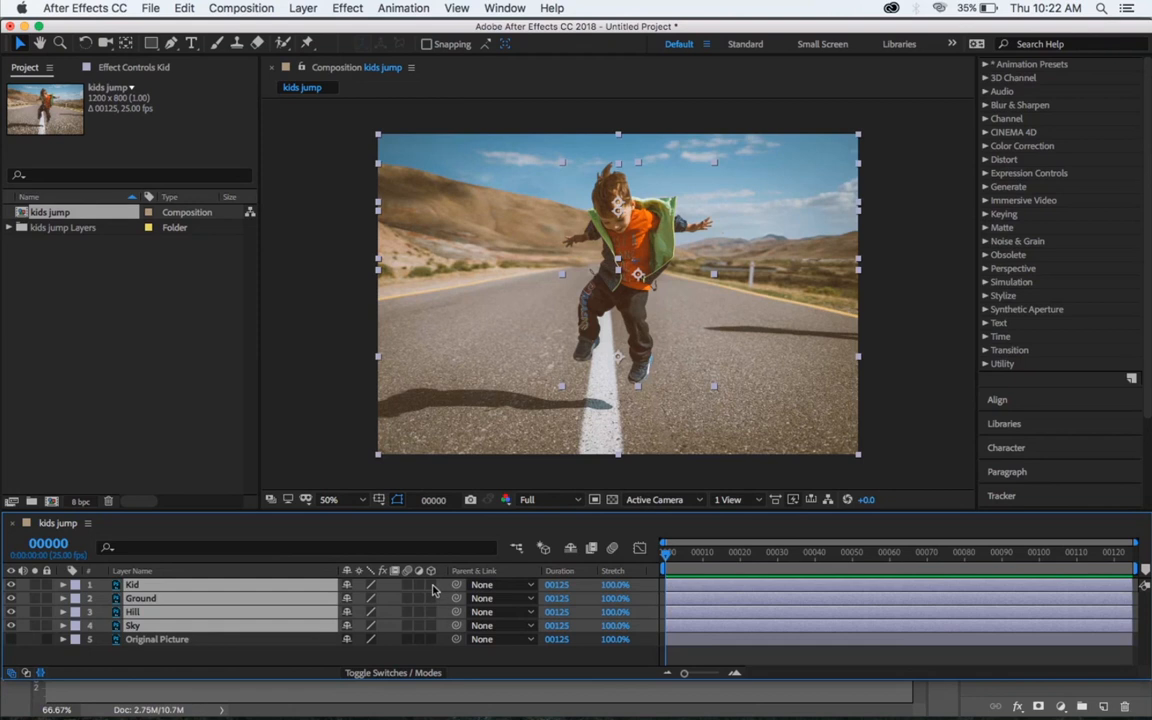
{"action": "left_click", "coordinate": [431, 585]}
{"action": "left_click", "coordinate": [160, 640]}
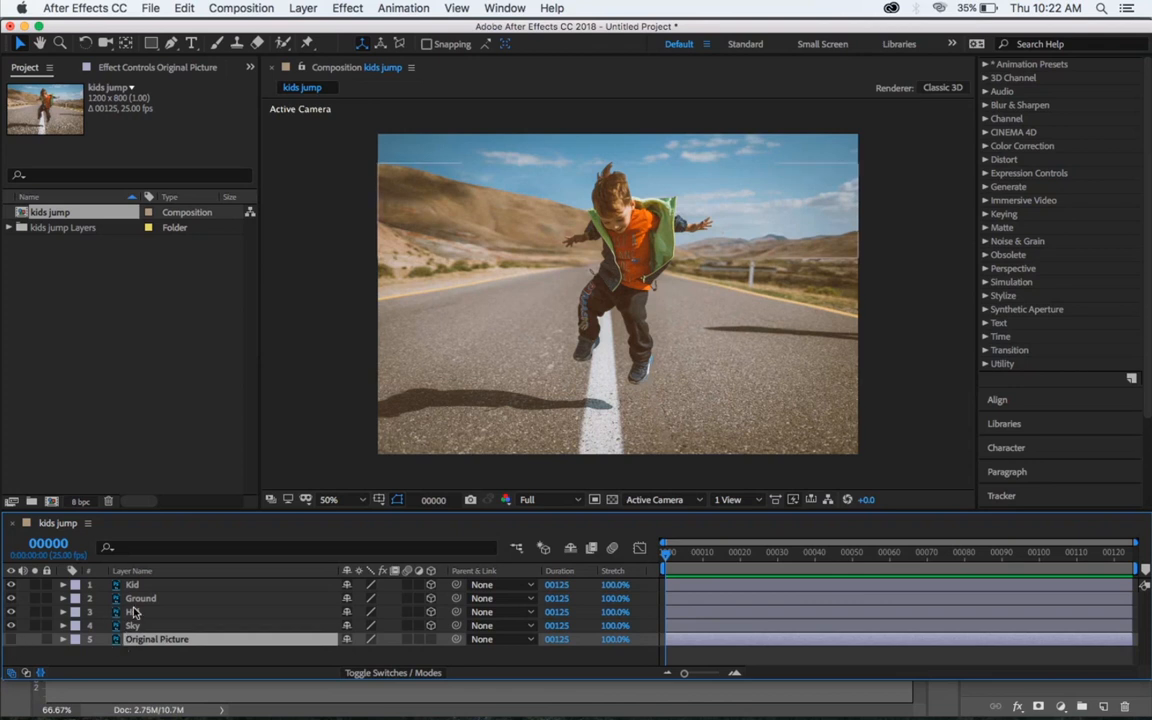
Step: Switch the composition's 3D view to Custom View 1 and select the Sky layer
{"action": "left_click", "coordinate": [638, 505]}
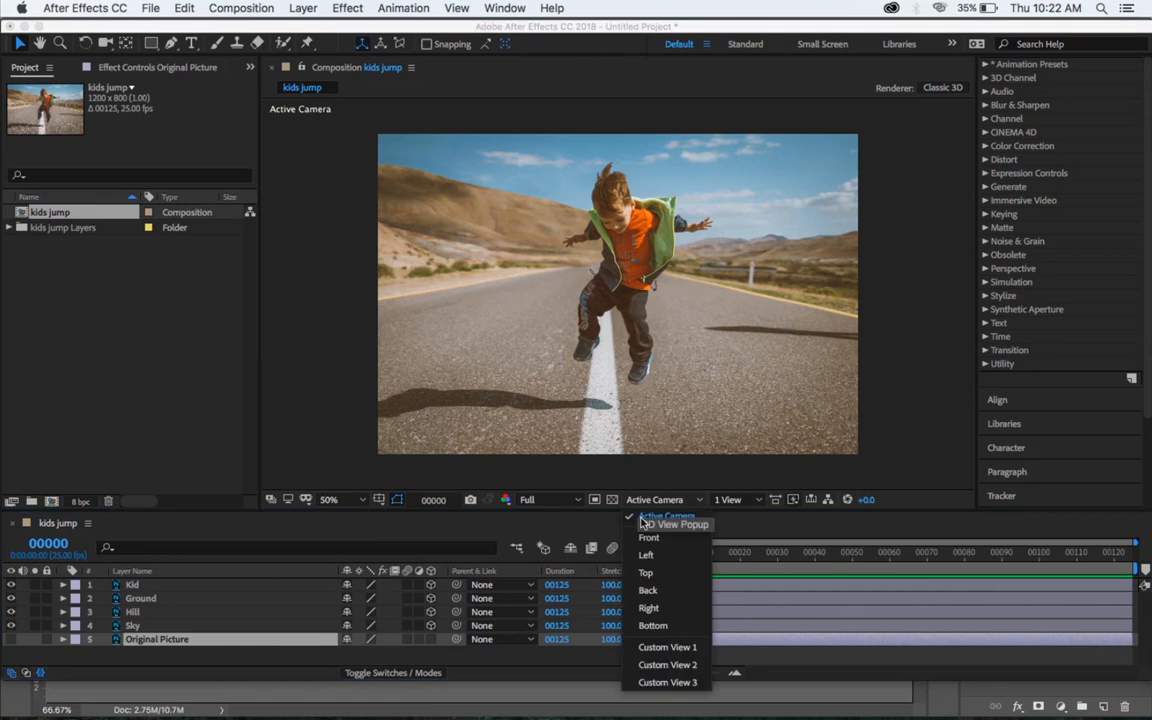
{"action": "left_click", "coordinate": [660, 642]}
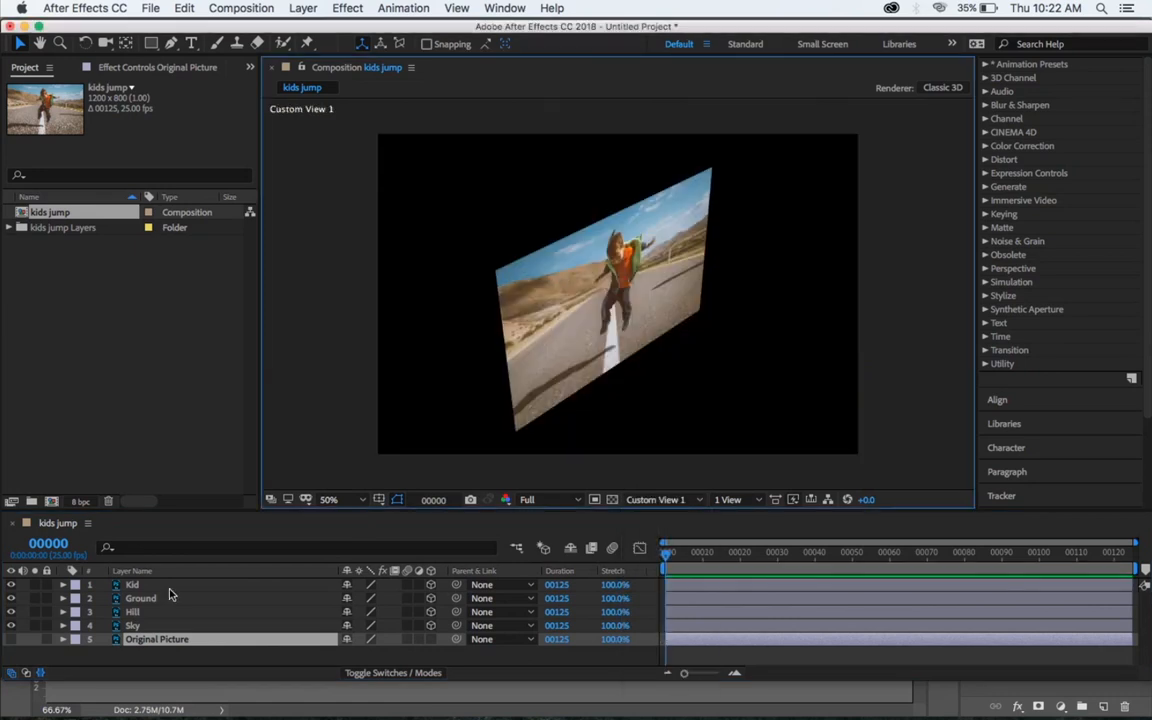
{"action": "left_click", "coordinate": [155, 625]}
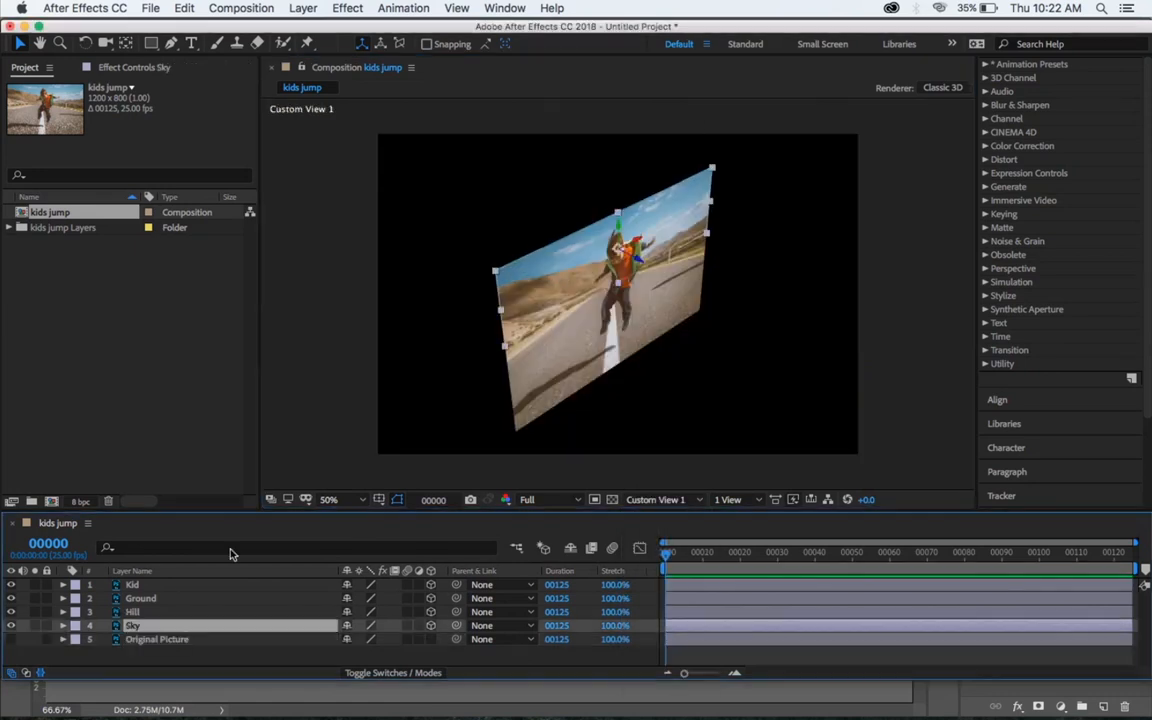
{"action": "left_click", "coordinate": [645, 262]}
{"action": "left_click_drag", "start_coordinate": [645, 262], "coordinate": [288, 88]}
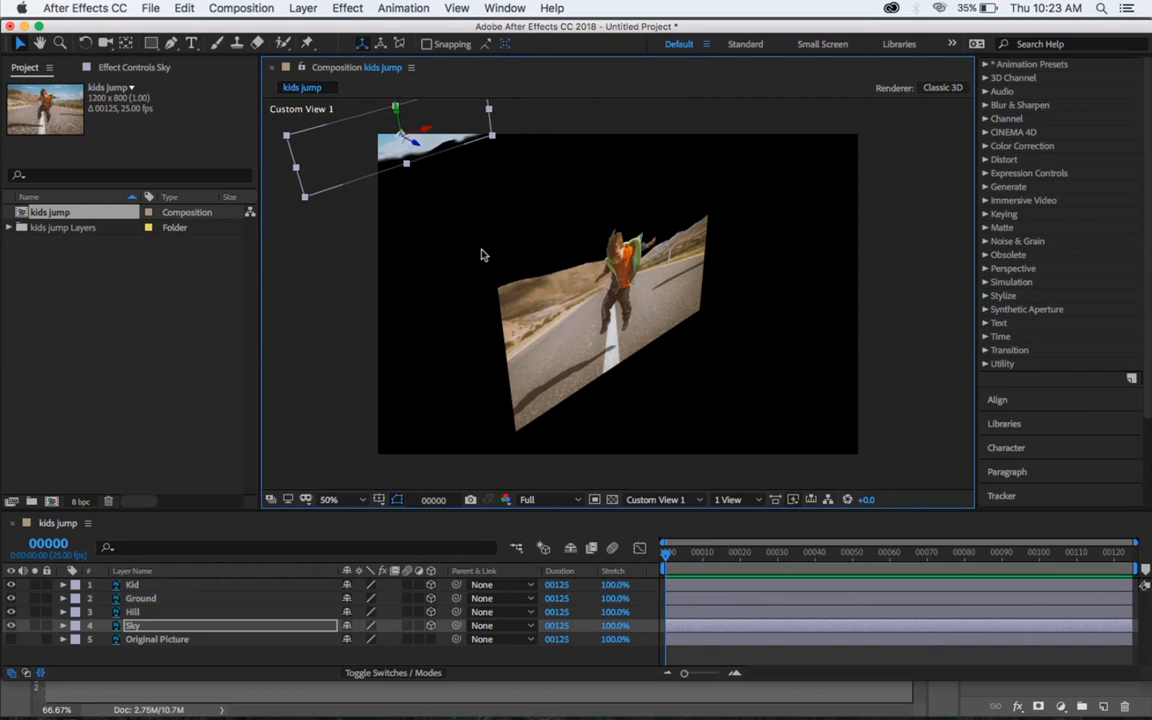
{"action": "key", "text": "super+z"}
{"action": "key", "text": "super+z"}
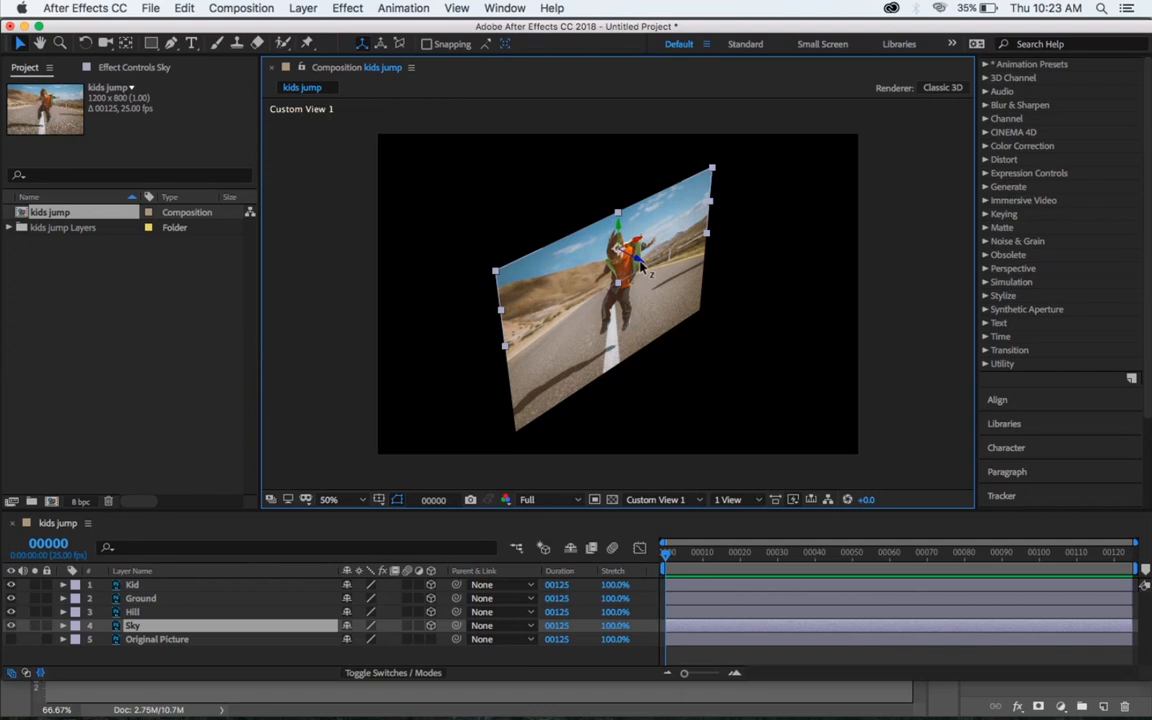
Step: Push the Sky layer far back along its Z axis, then check the composition through Active Camera with nothing selected
{"action": "left_click_drag", "start_coordinate": [640, 265], "coordinate": [3, 8]}
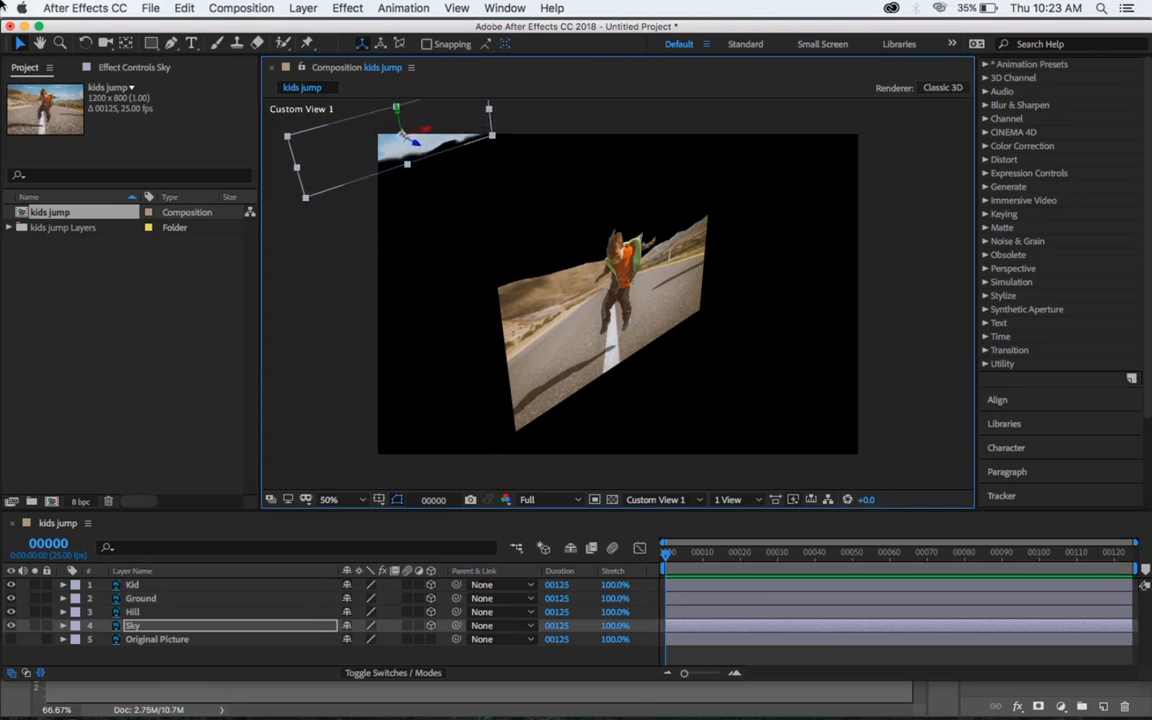
{"action": "left_click", "coordinate": [195, 613]}
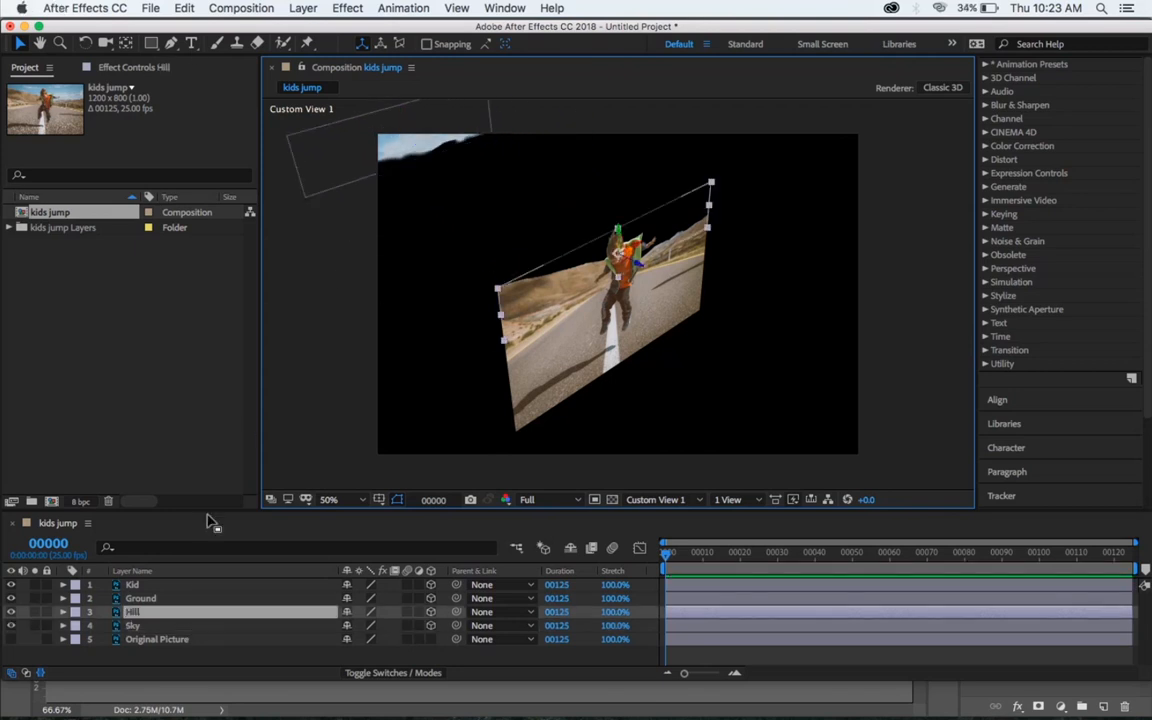
{"action": "left_click", "coordinate": [200, 598], "text": "shift"}
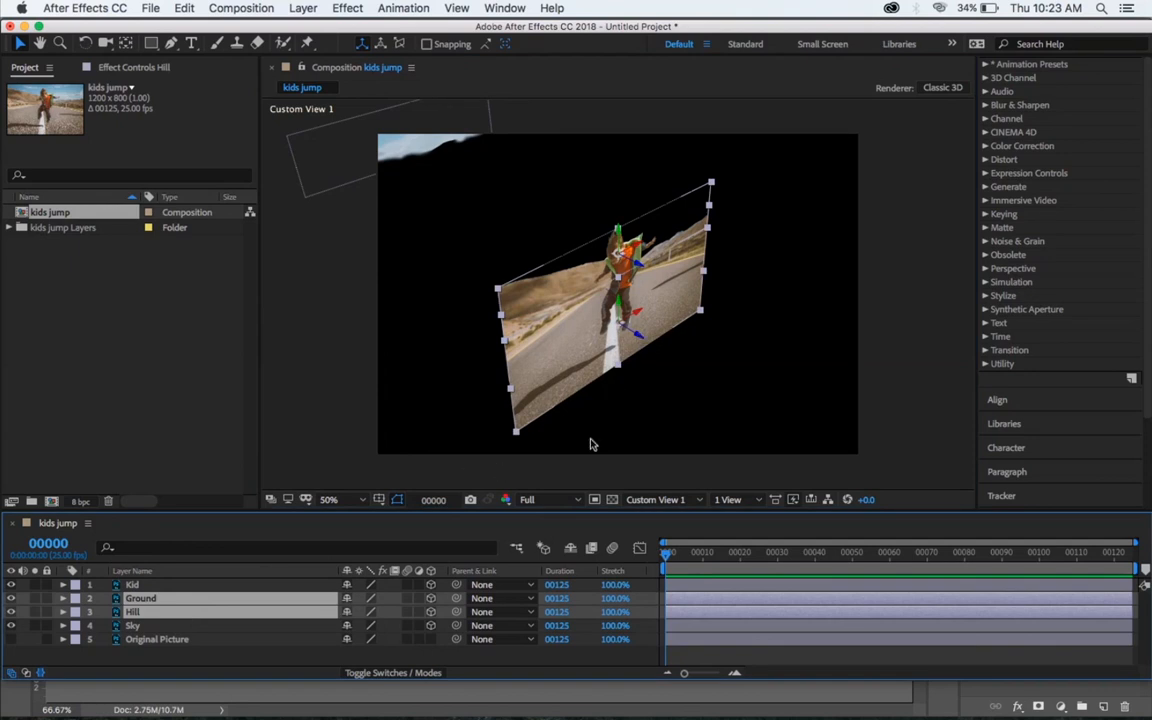
{"action": "left_click", "coordinate": [652, 500]}
{"action": "left_click", "coordinate": [652, 515]}
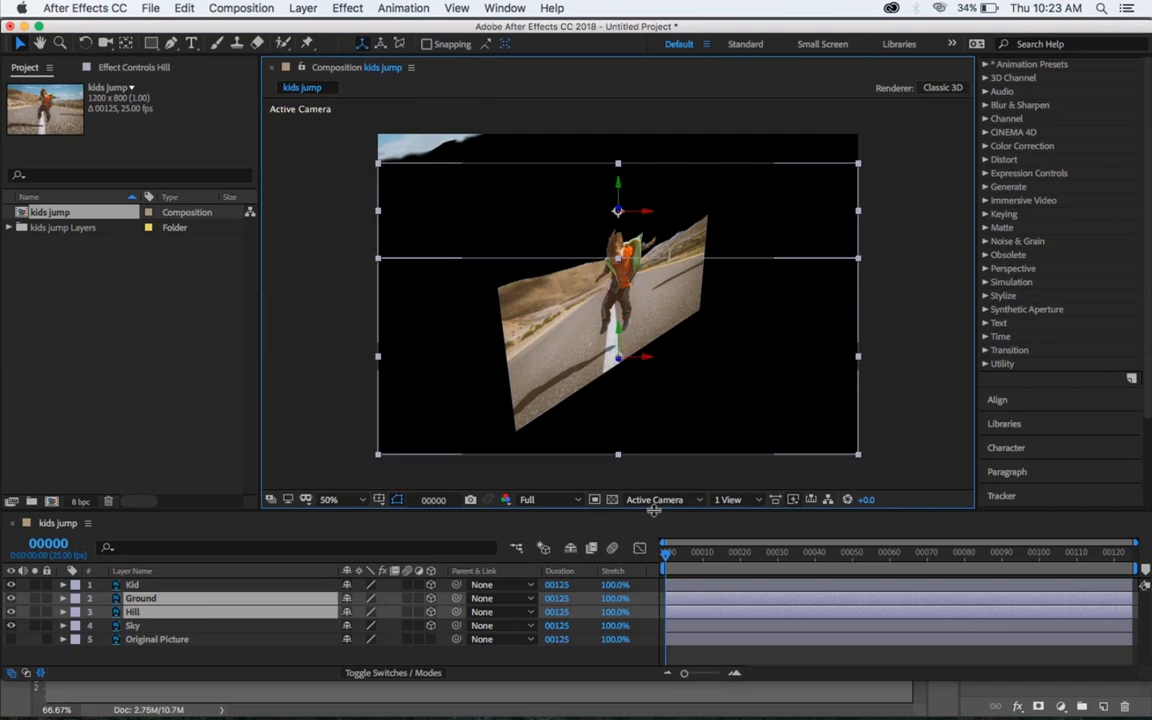
{"action": "left_click", "coordinate": [298, 288]}
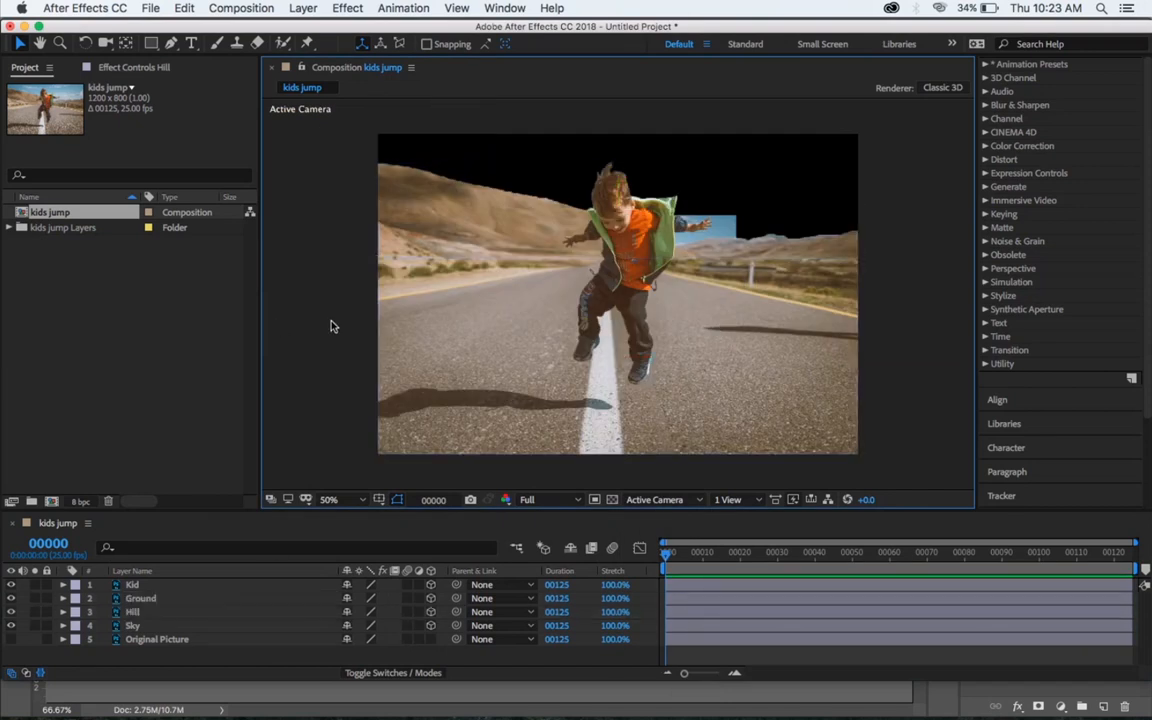
Step: Hide the Kid layer and move the Ground layer's anchor point to the middle of its upper edge with the Pan Behind tool
{"action": "left_click", "coordinate": [11, 584]}
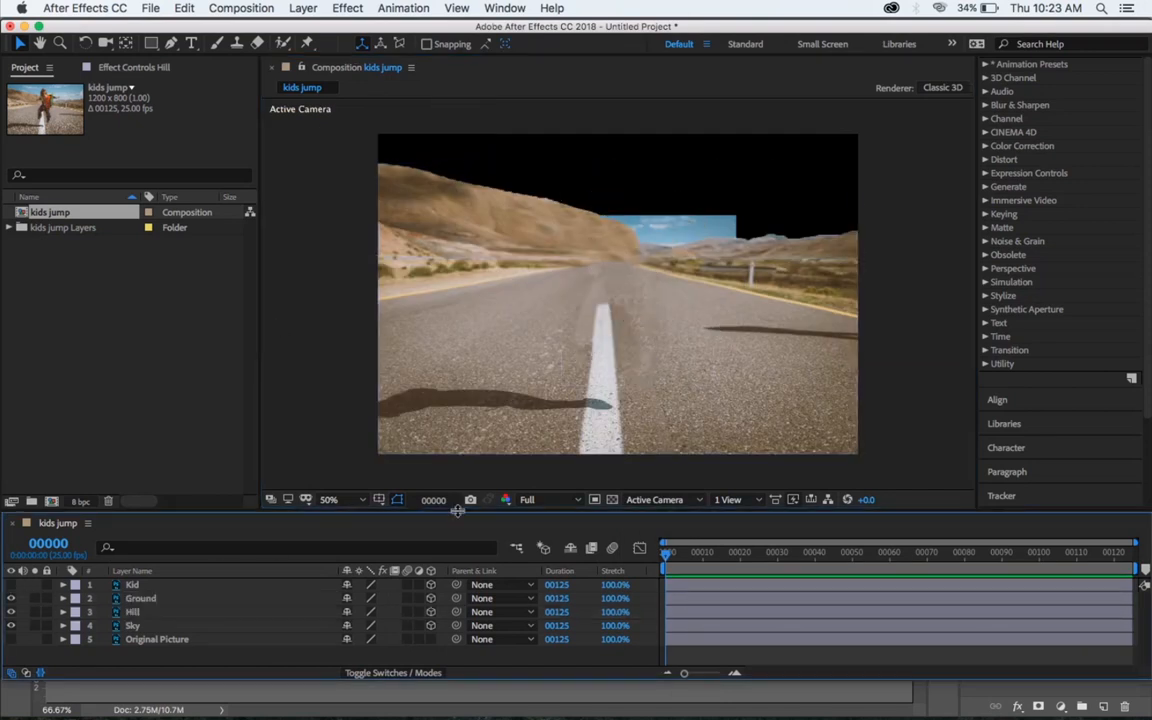
{"action": "left_click", "coordinate": [150, 598]}
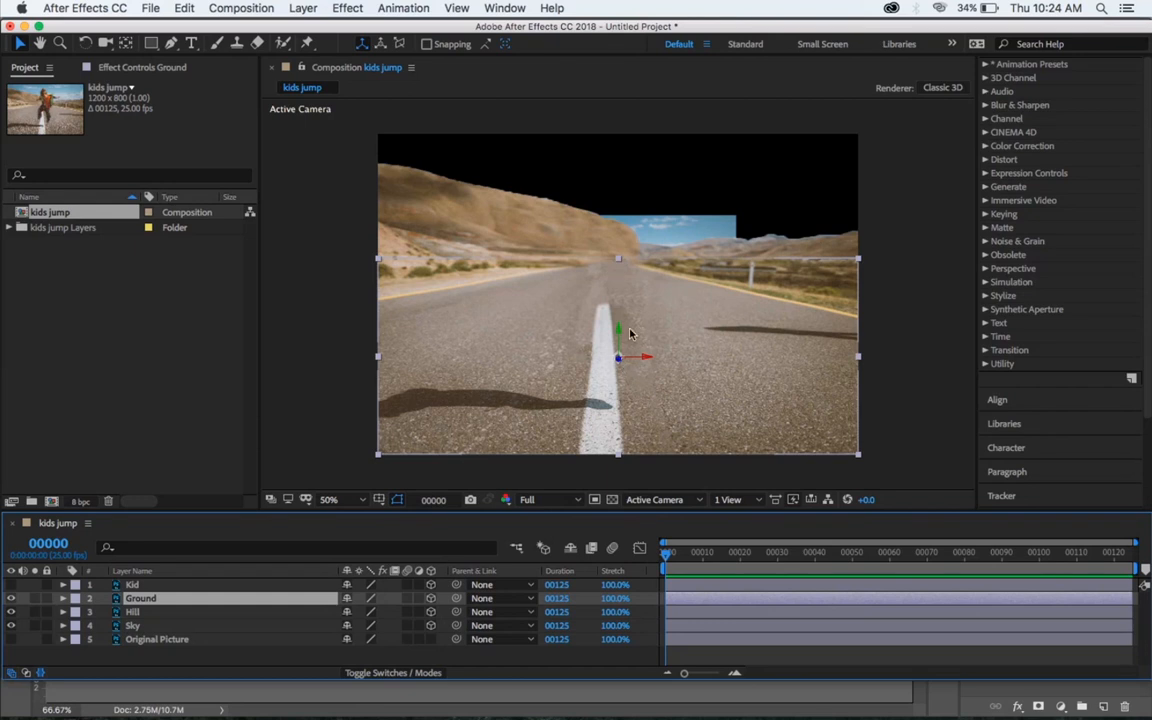
{"action": "key", "text": "y"}
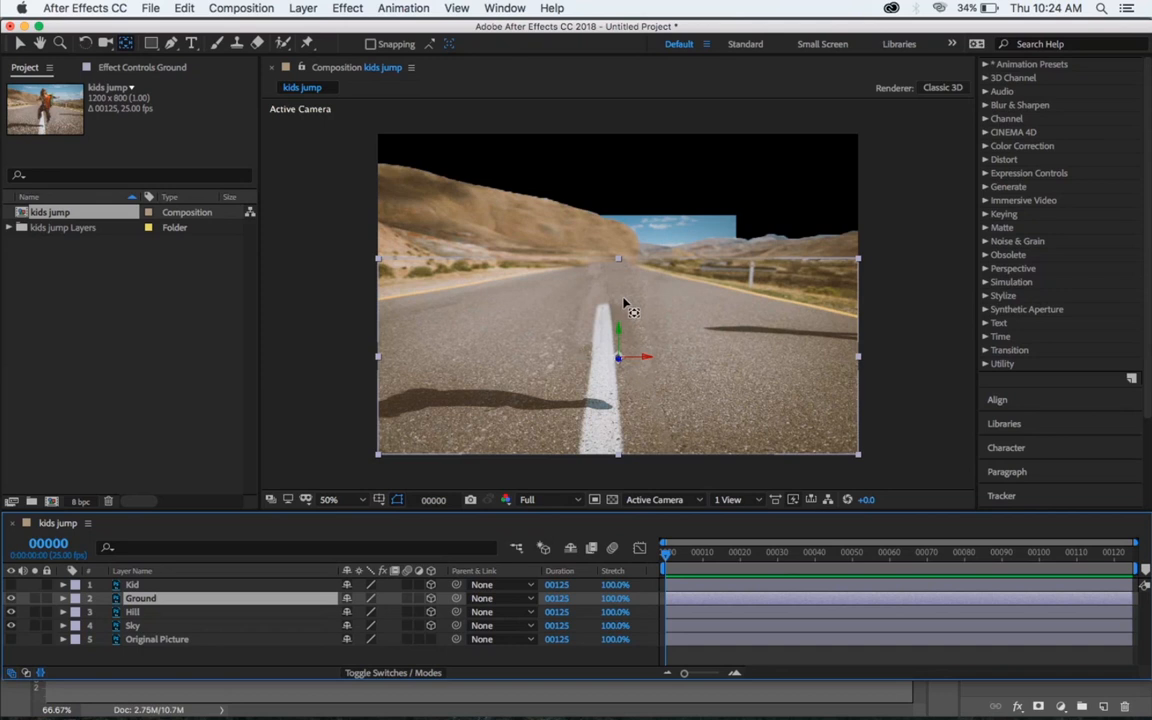
{"action": "left_click", "coordinate": [20, 46]}
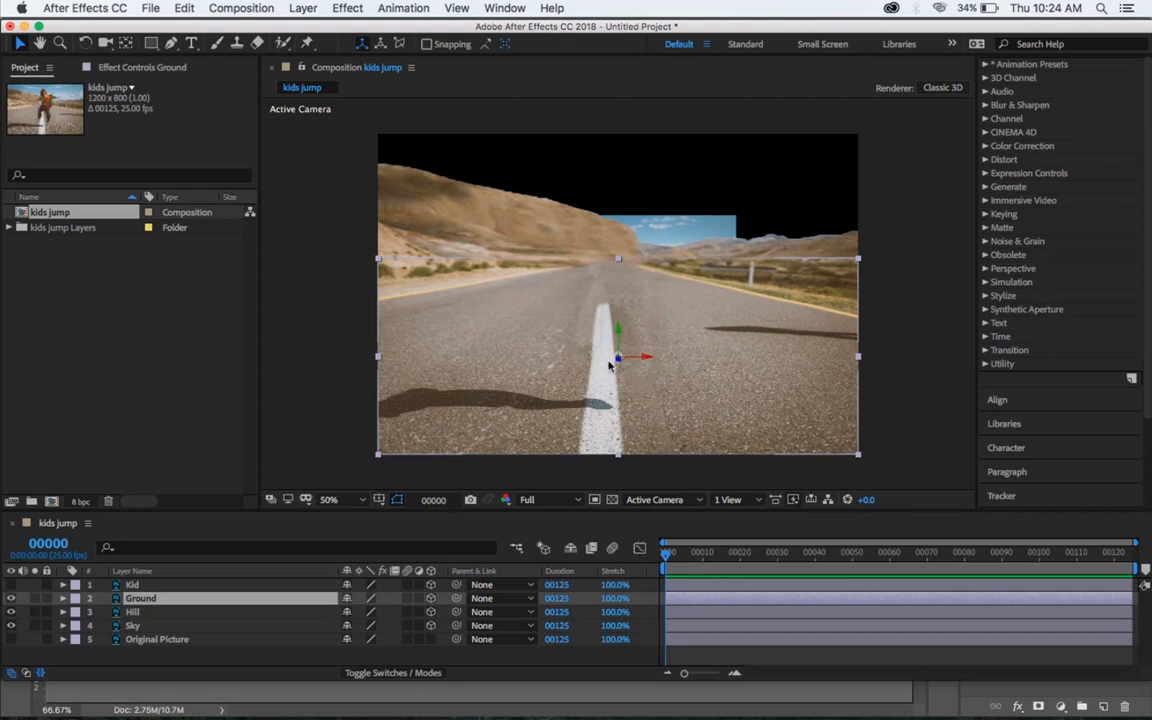
{"action": "left_click", "coordinate": [126, 45]}
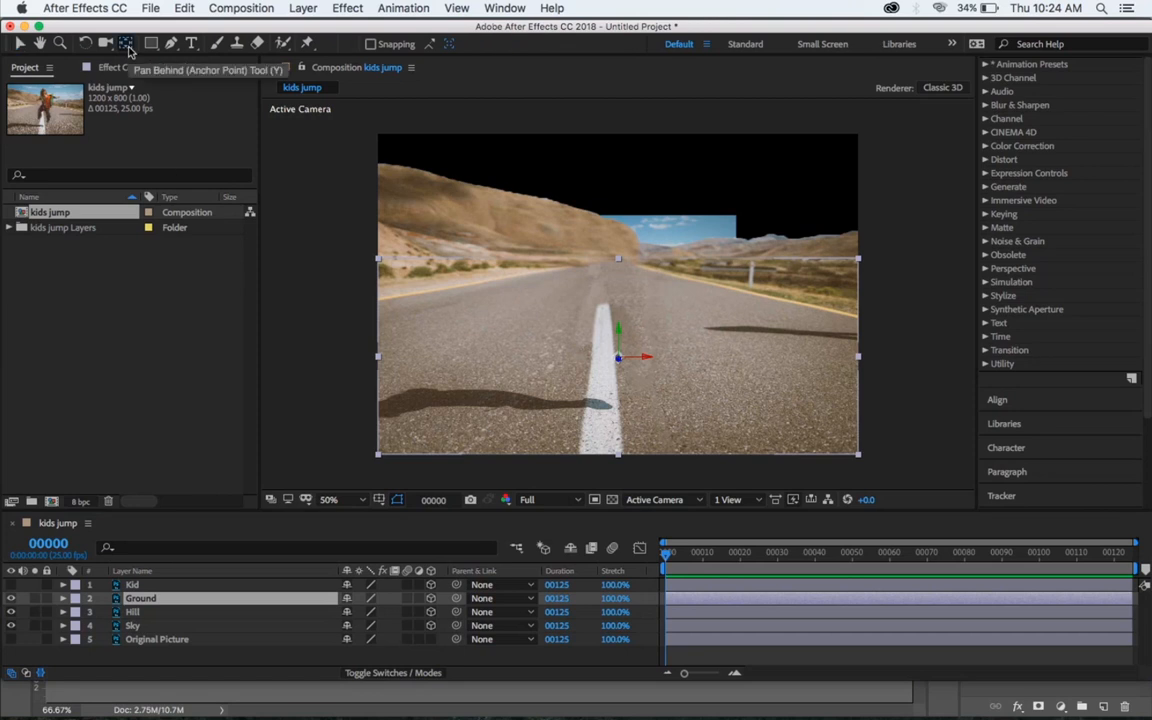
{"action": "left_click", "coordinate": [617, 356]}
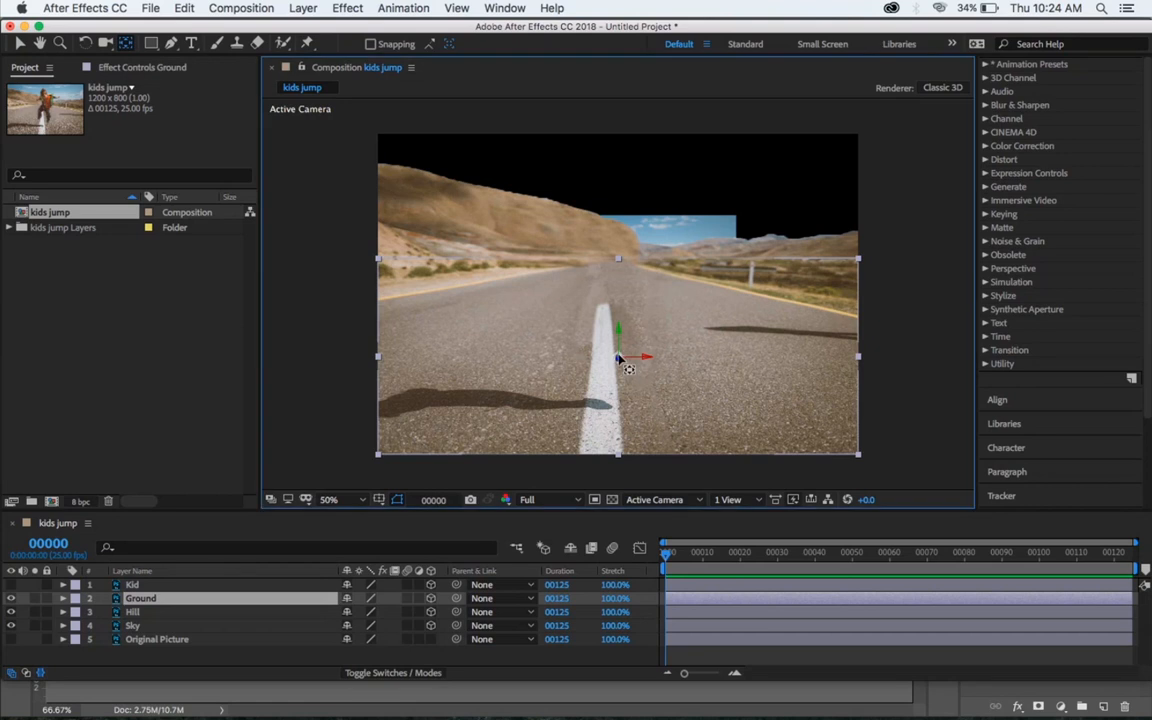
{"action": "left_click_drag", "start_coordinate": [618, 355], "coordinate": [629, 260]}
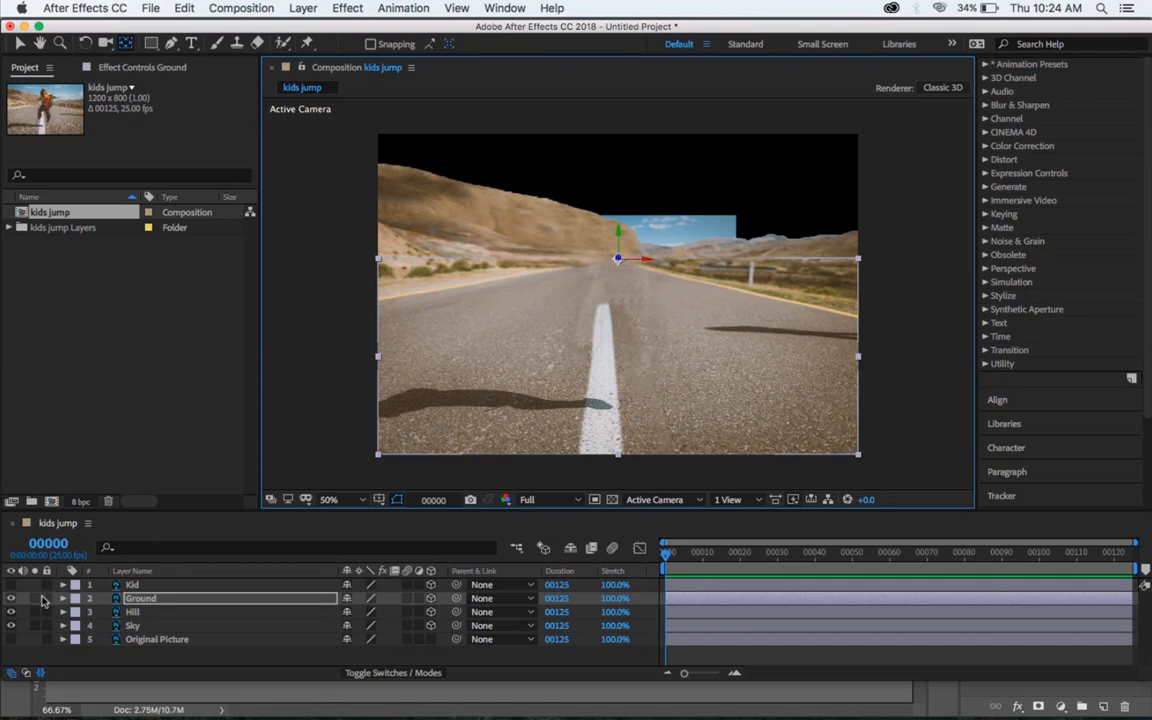
Step: Show the Kid layer again and solo only the Ground layer
{"action": "left_click", "coordinate": [11, 585]}
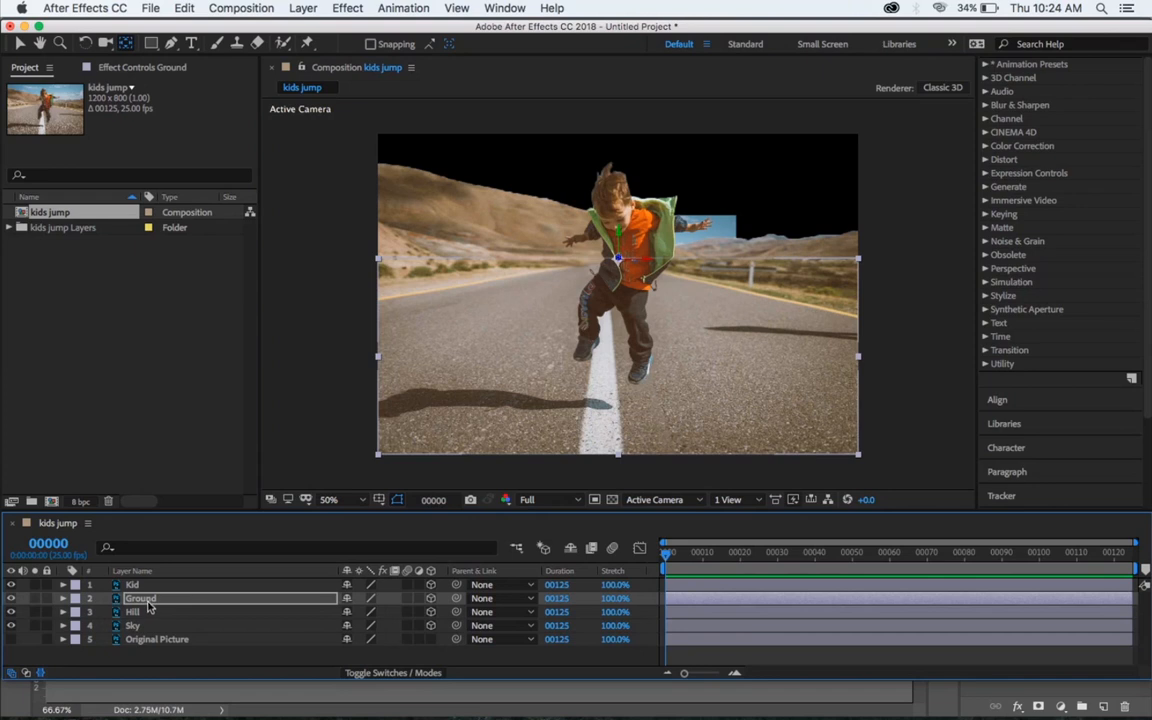
{"action": "left_click", "coordinate": [36, 599]}
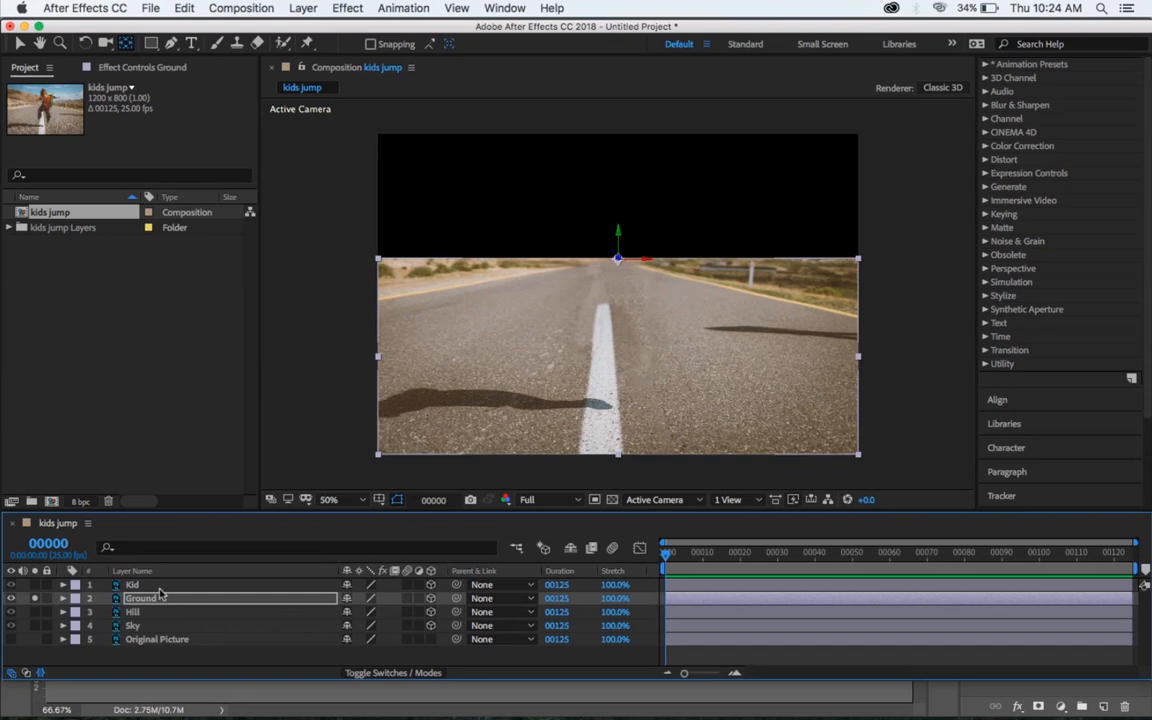
{"action": "left_click", "coordinate": [35, 586]}
{"action": "left_click", "coordinate": [35, 598]}
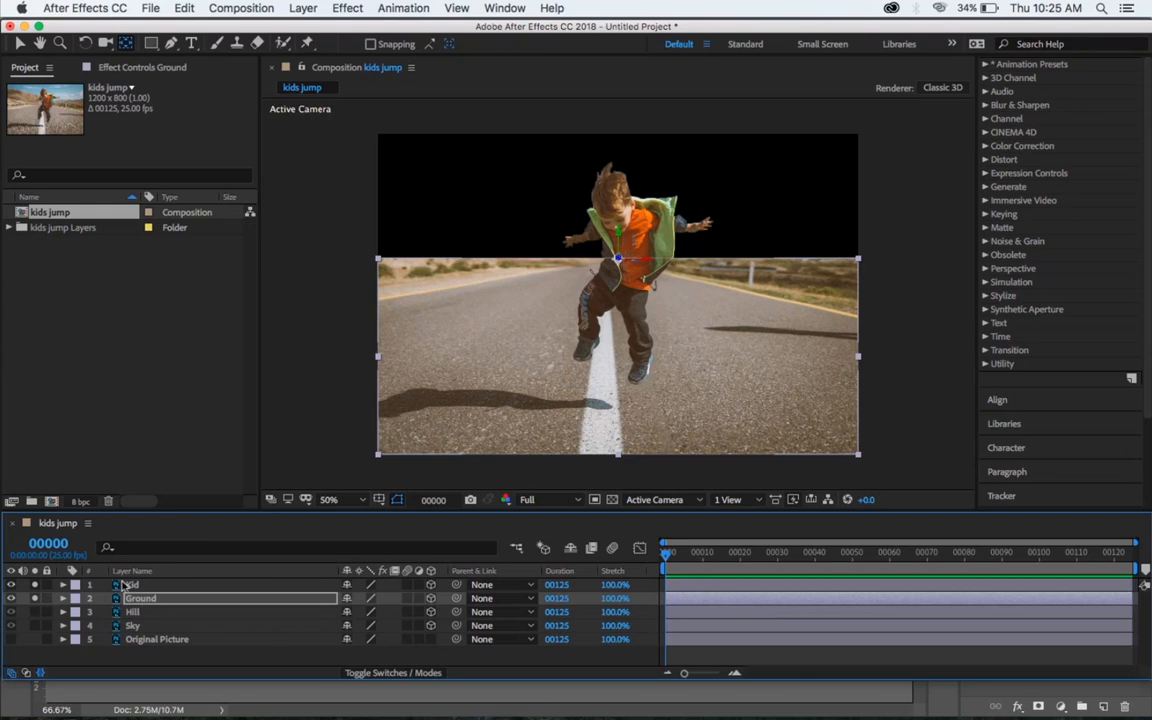
{"action": "left_click", "coordinate": [35, 585]}
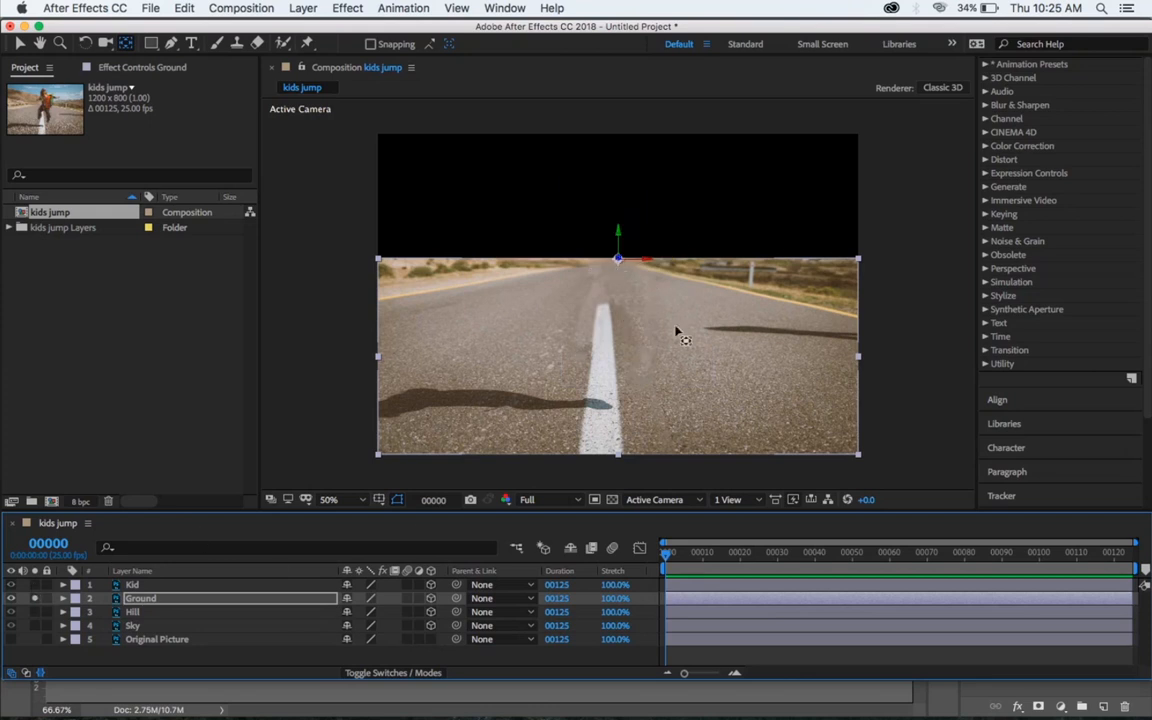
Step: Fine-tune the Ground layer's anchor point so it sits exactly on the layer's upper edge, and return to the Selection tool
{"action": "scroll", "coordinate": [699, 357], "scroll_direction": "up", "scroll_amount": 7}
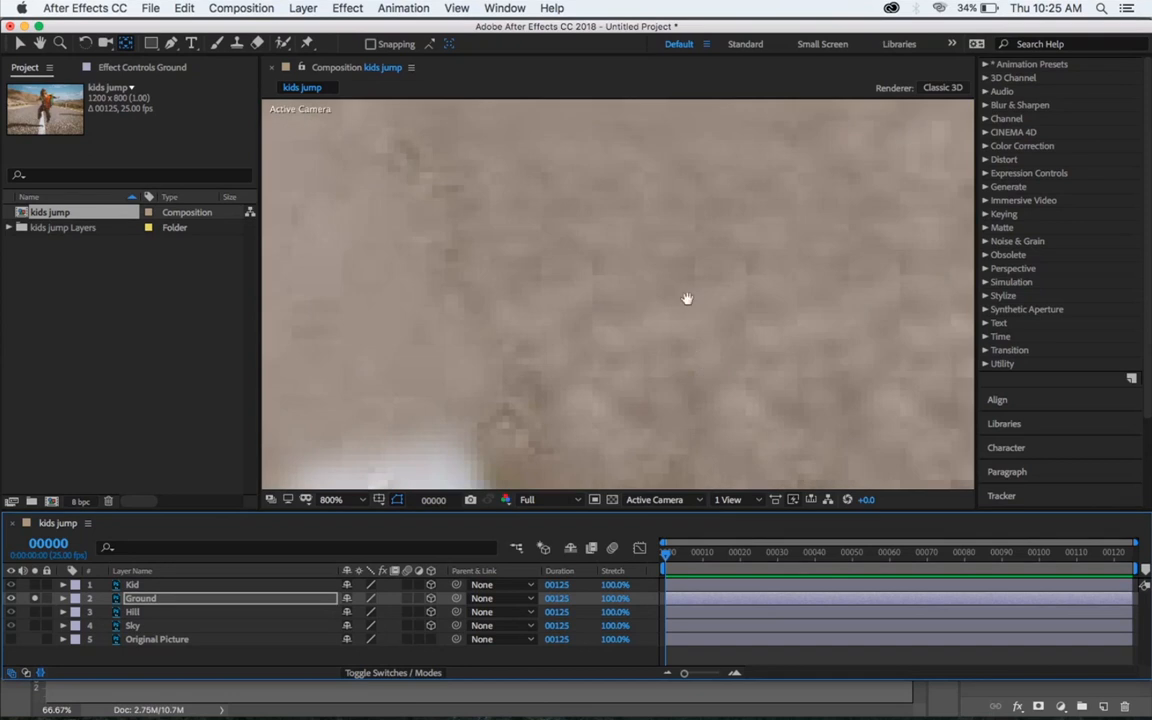
{"action": "key", "text": "h"}
{"action": "left_click_drag", "start_coordinate": [638, 384], "coordinate": [648, 686]}
{"action": "key", "text": "y"}
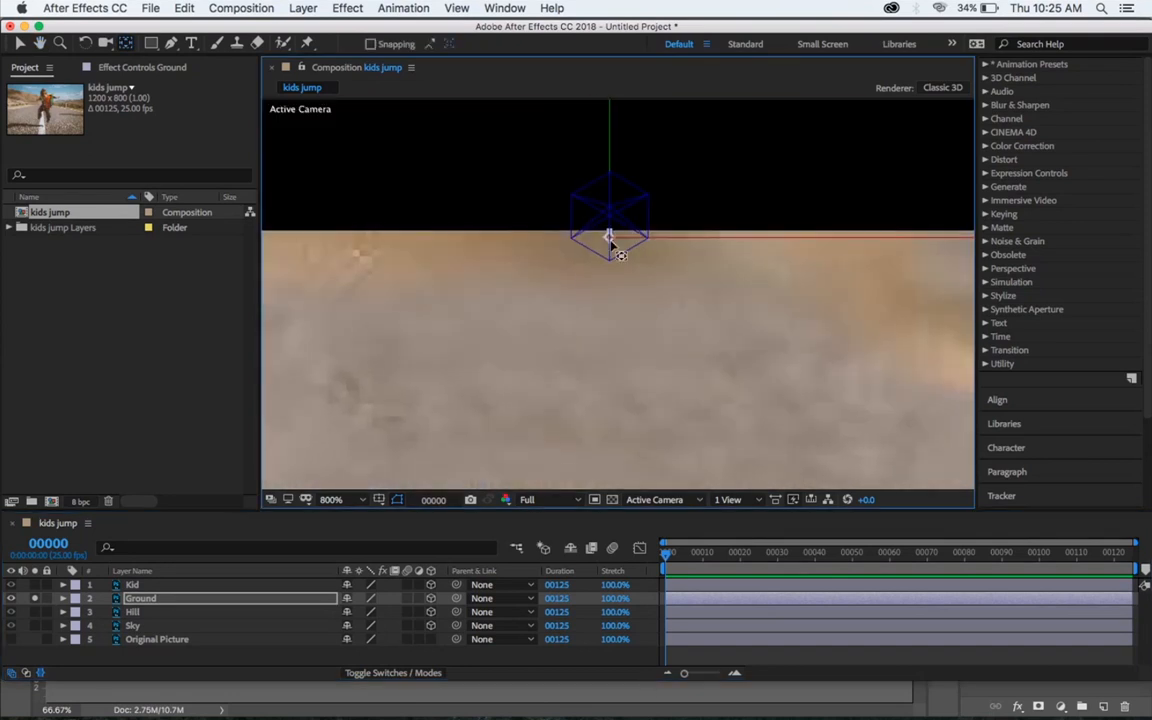
{"action": "left_click_drag", "start_coordinate": [611, 245], "coordinate": [612, 233]}
{"action": "key", "text": "super+shift+a"}
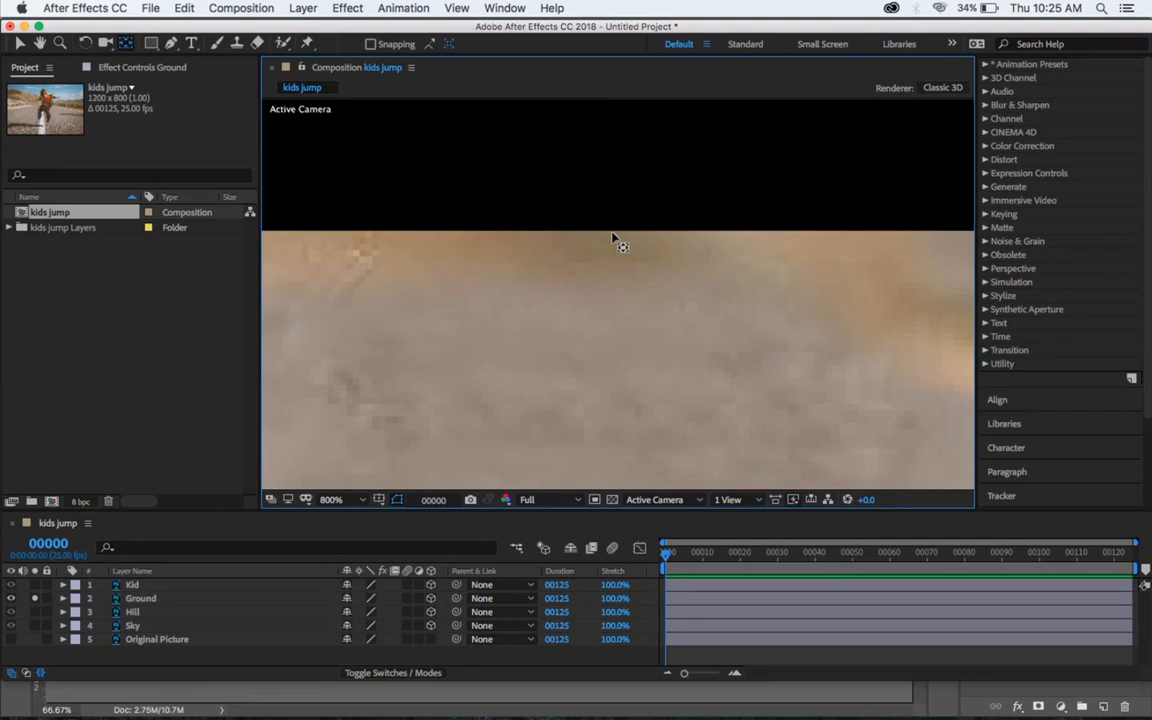
{"action": "left_click", "coordinate": [165, 599]}
{"action": "key", "text": "Return"}
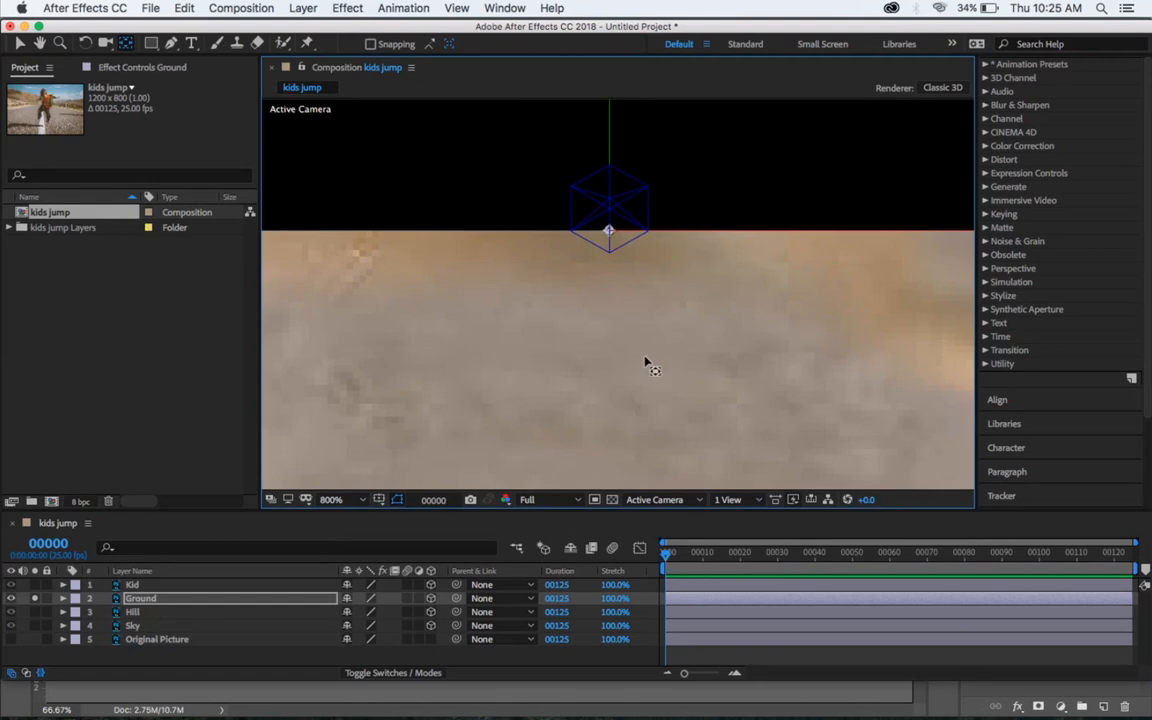
{"action": "scroll", "coordinate": [648, 363], "scroll_direction": "down", "scroll_amount": 10}
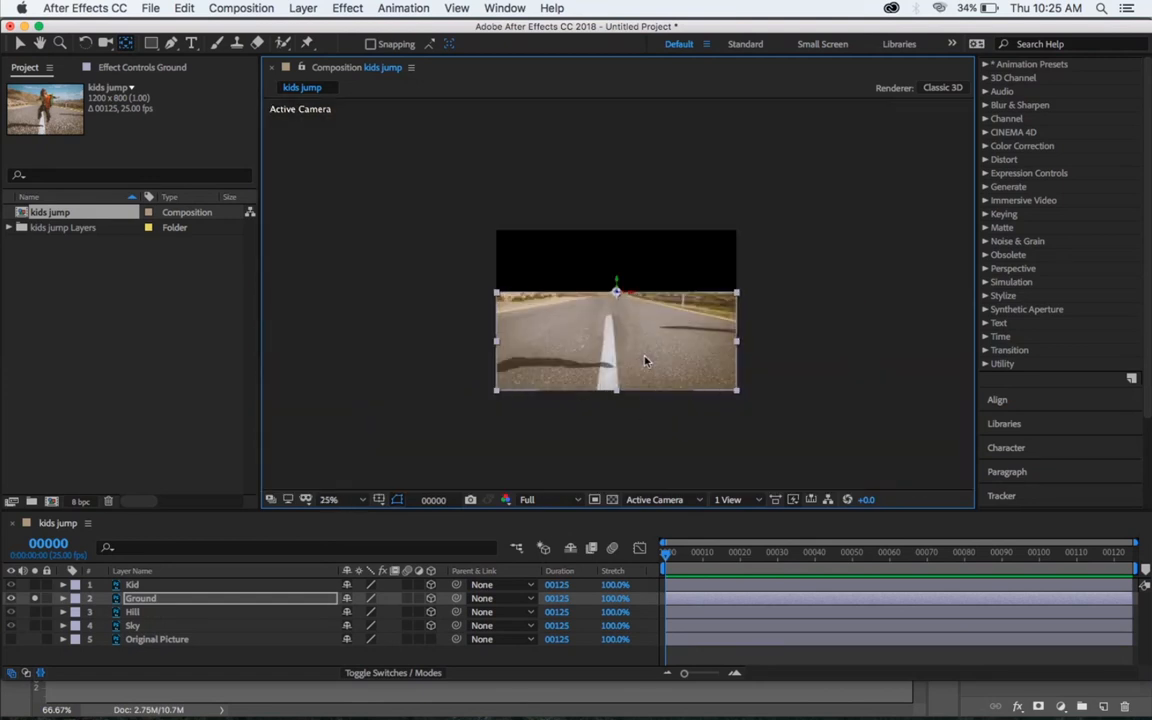
{"action": "left_click", "coordinate": [19, 43]}
Step: Unsolo Ground and, in Custom View 1, push the Ground and Hill layers together back along Z to between Kid and Sky
{"action": "left_click", "coordinate": [645, 498]}
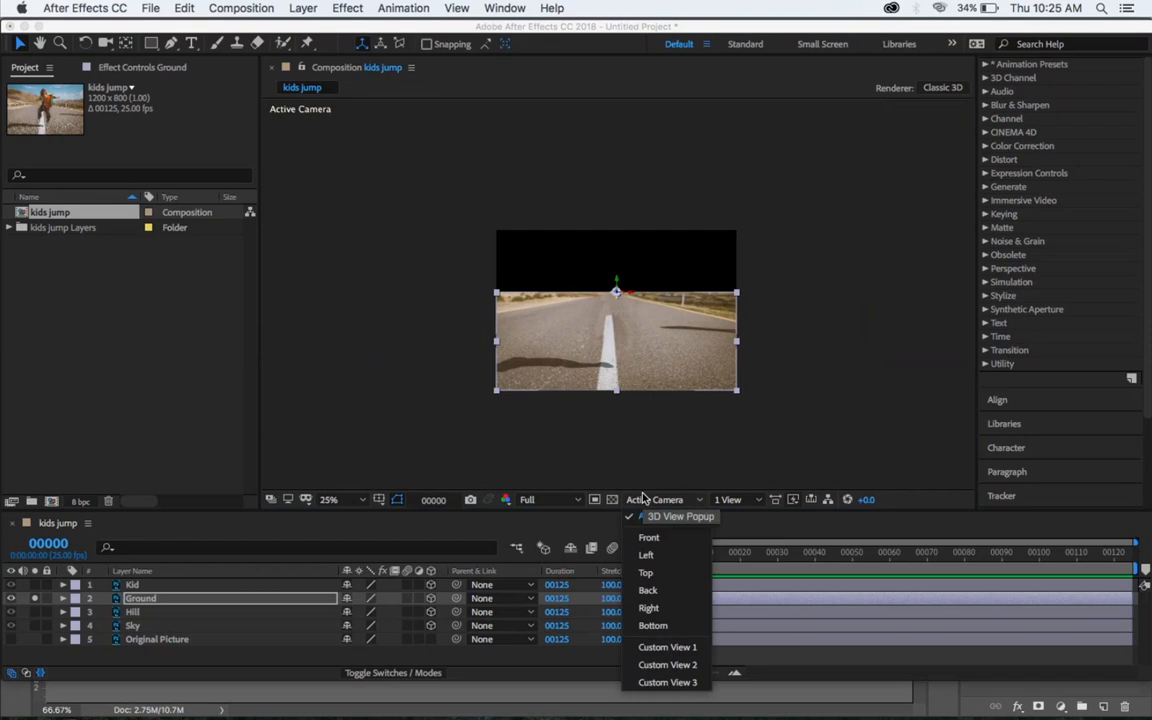
{"action": "left_click", "coordinate": [652, 645]}
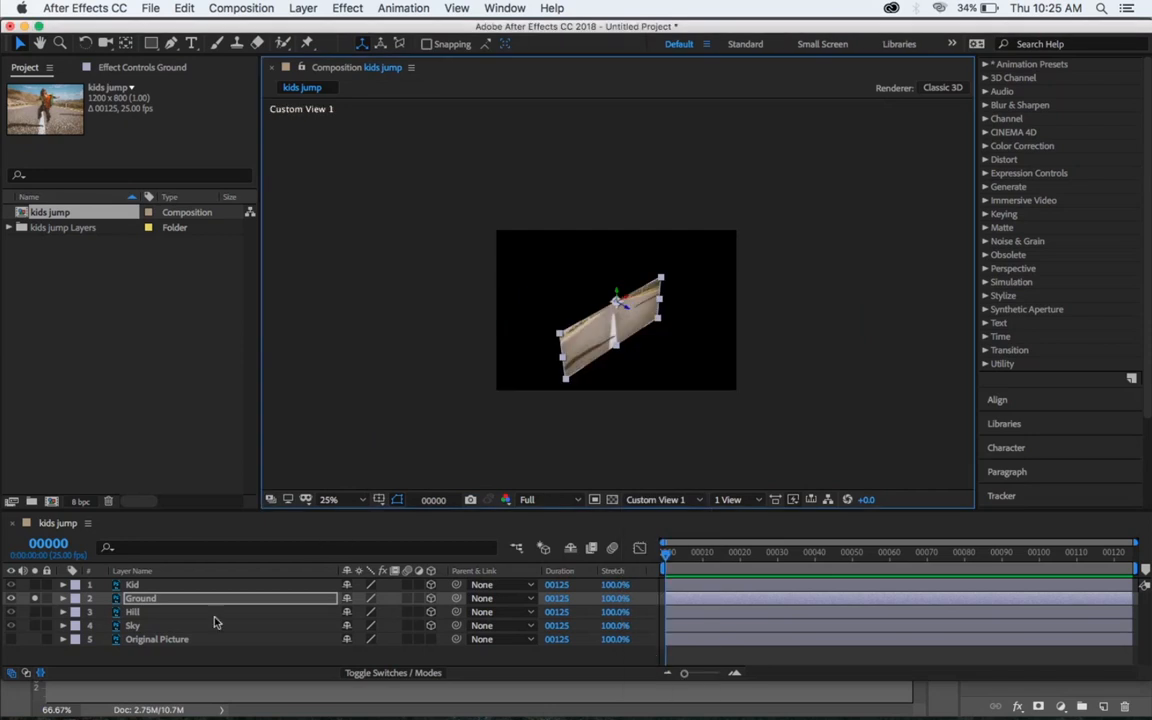
{"action": "left_click", "coordinate": [35, 598]}
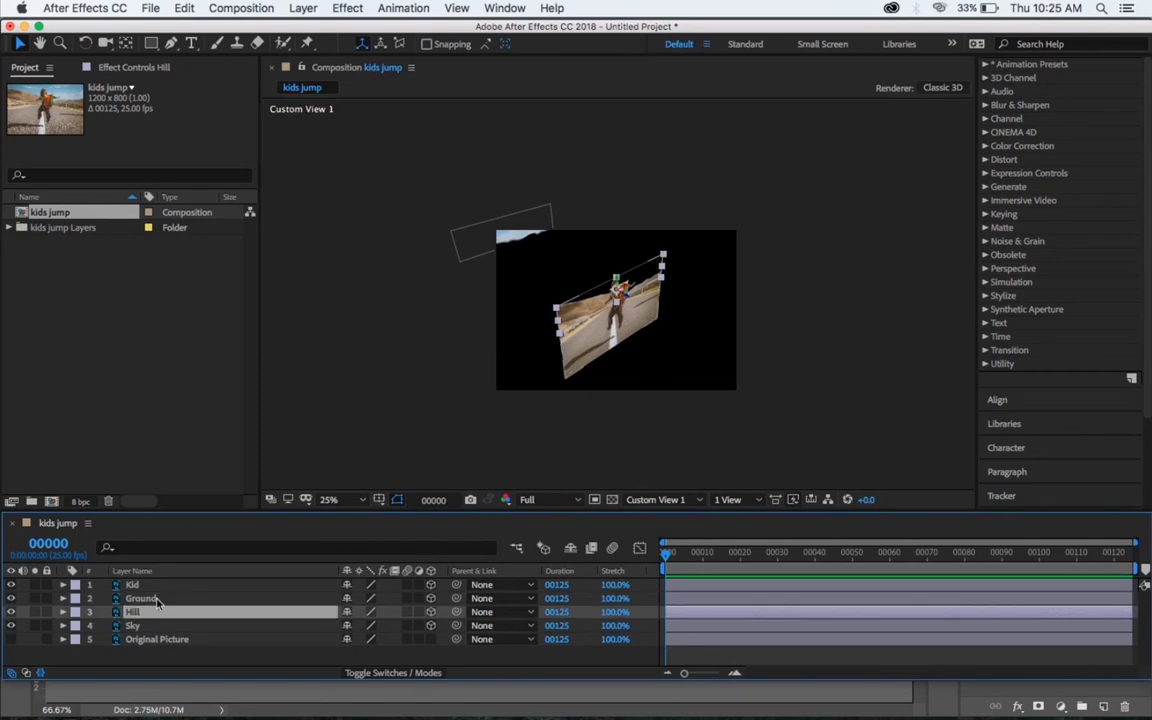
{"action": "left_click", "coordinate": [146, 612], "text": "shift"}
{"action": "left_click_drag", "start_coordinate": [629, 313], "coordinate": [356, 202]}
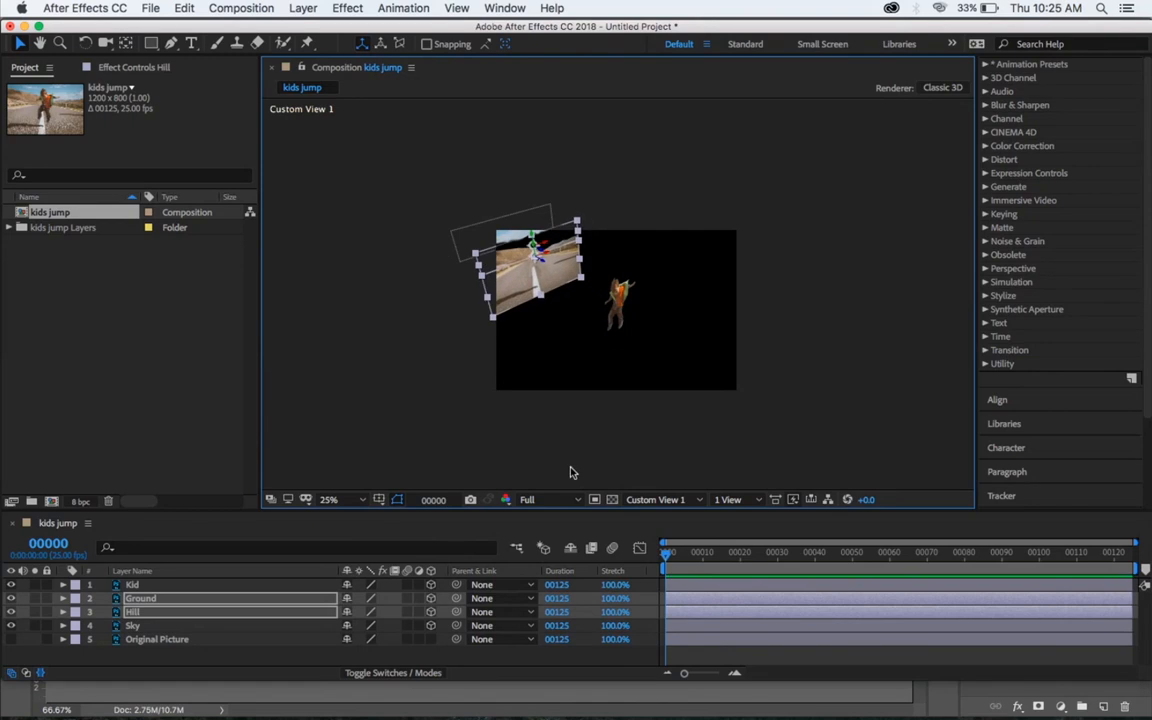
Step: Examine the depth spacing between the Sky layer and the Ground and Hill layers in the Top view
{"action": "left_click", "coordinate": [640, 499]}
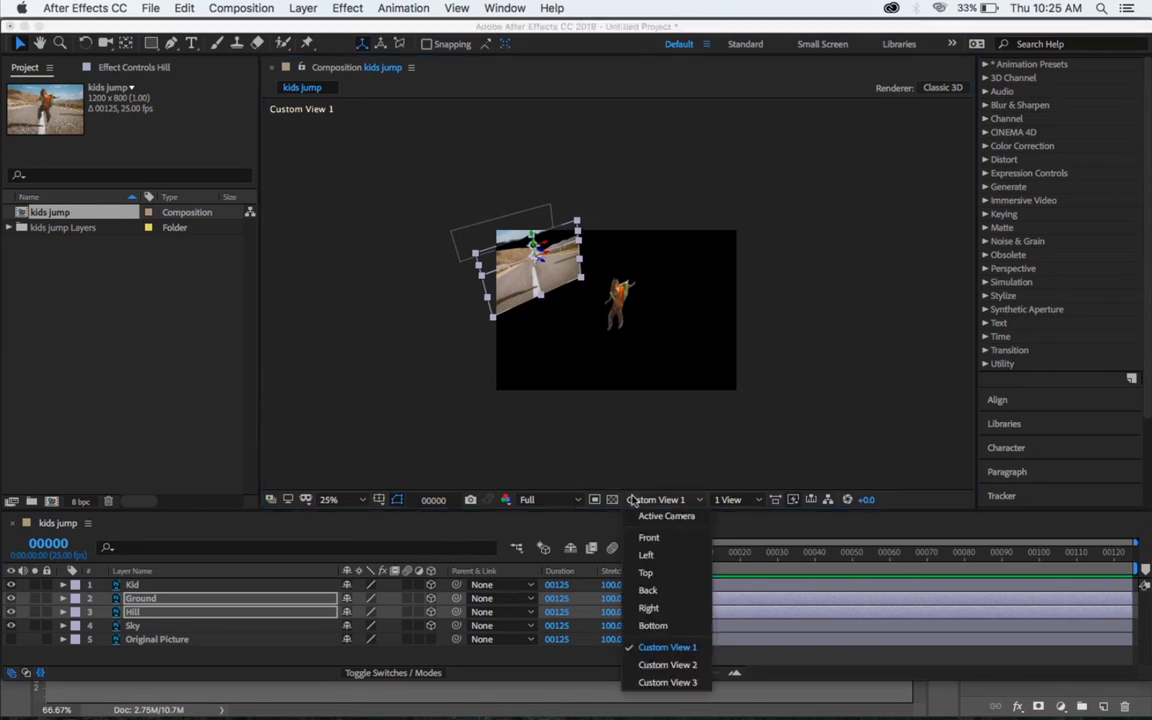
{"action": "left_click", "coordinate": [648, 572]}
{"action": "key", "text": "h"}
{"action": "left_click_drag", "start_coordinate": [652, 300], "coordinate": [650, 424]}
{"action": "key", "text": "v"}
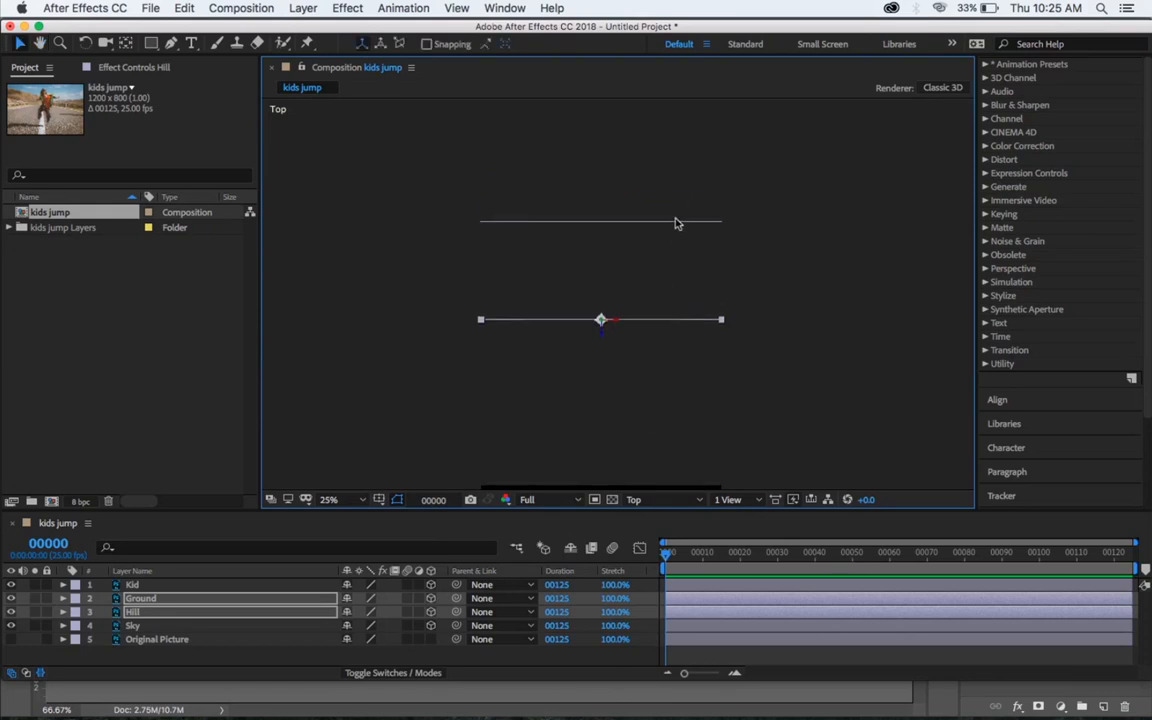
{"action": "left_click", "coordinate": [676, 222]}
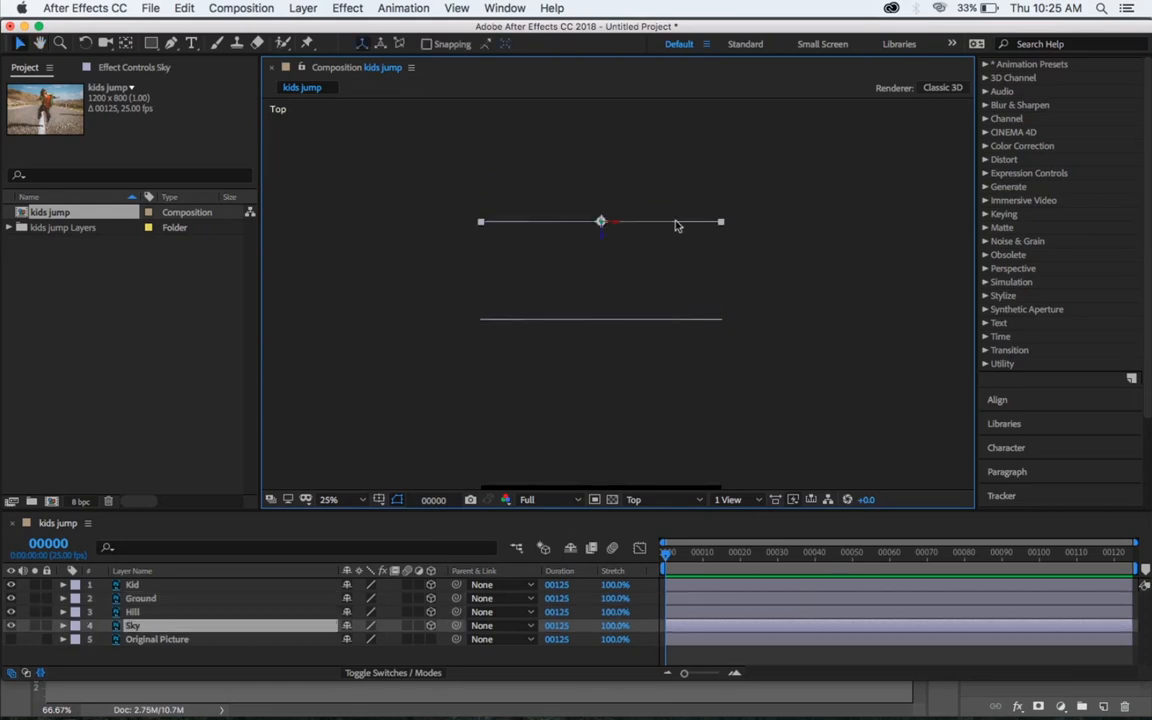
{"action": "left_click", "coordinate": [609, 324]}
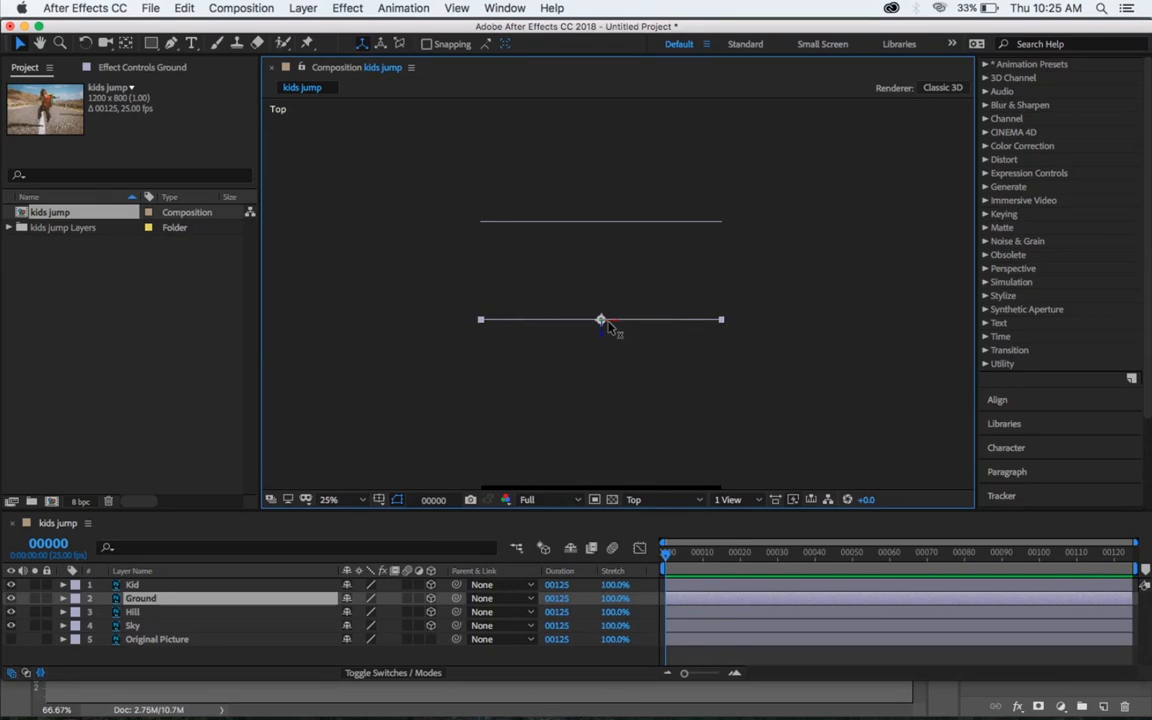
Step: Return the composition to Custom View 1 and select only the Ground layer
{"action": "left_click", "coordinate": [640, 499]}
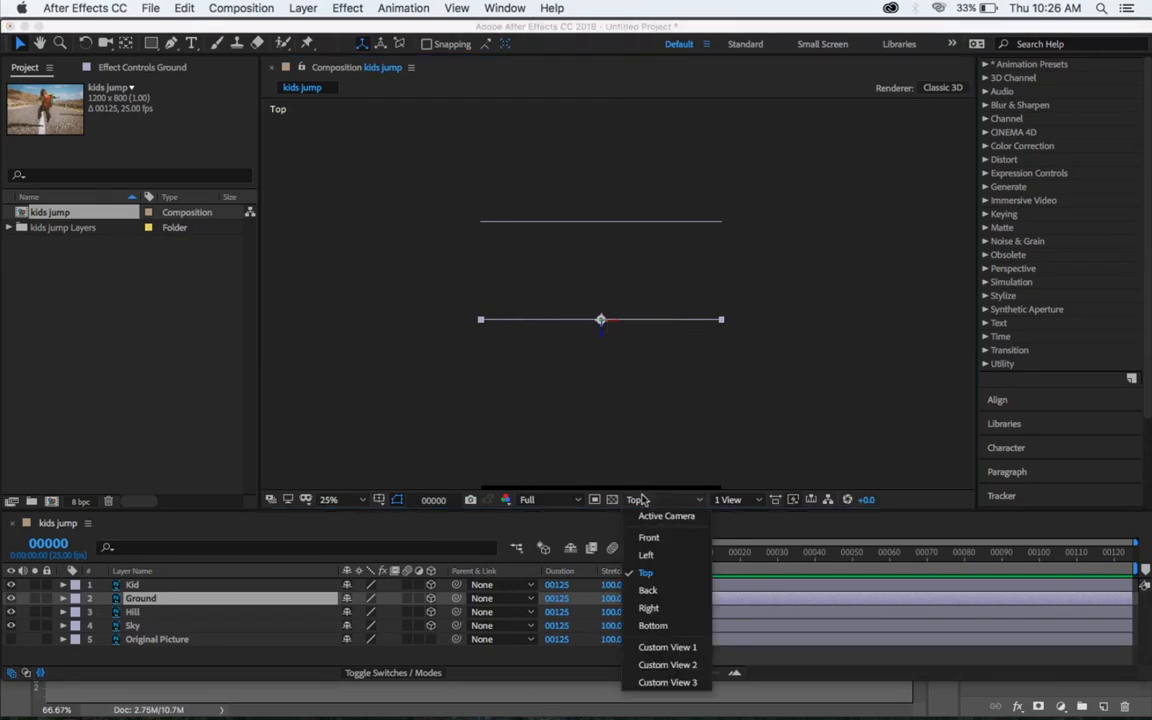
{"action": "left_click", "coordinate": [657, 647]}
{"action": "key", "text": "h"}
{"action": "left_click_drag", "start_coordinate": [589, 404], "coordinate": [594, 134]}
{"action": "key", "text": "v"}
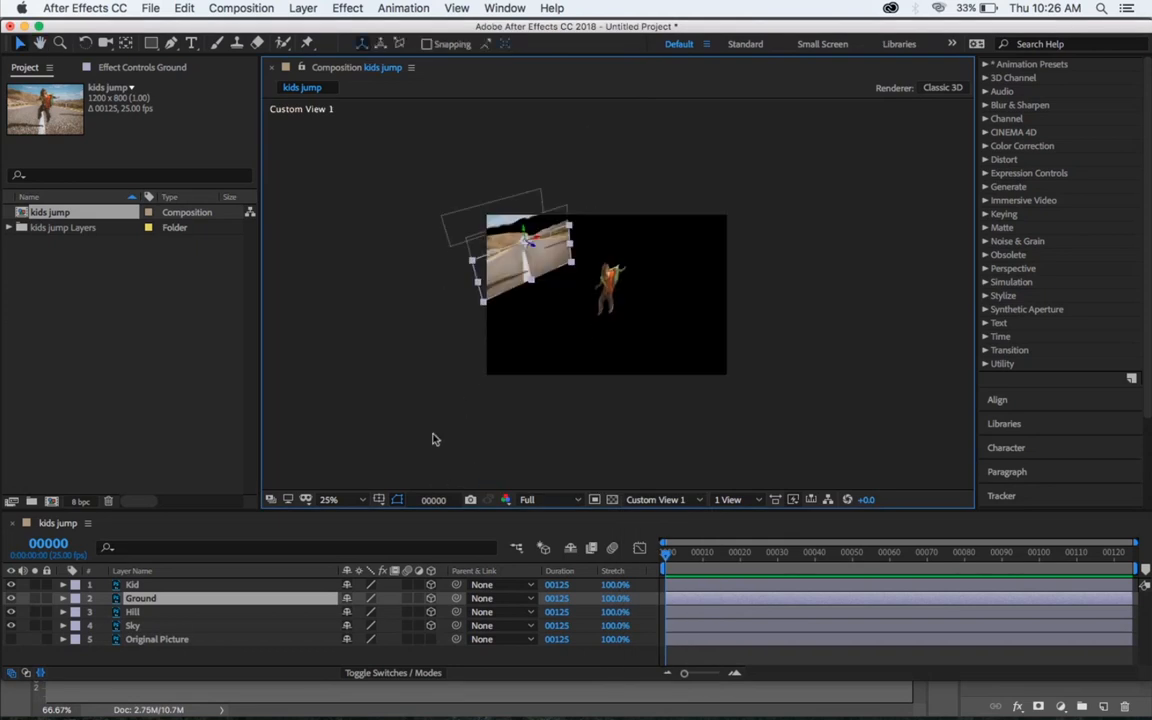
{"action": "left_click", "coordinate": [150, 612]}
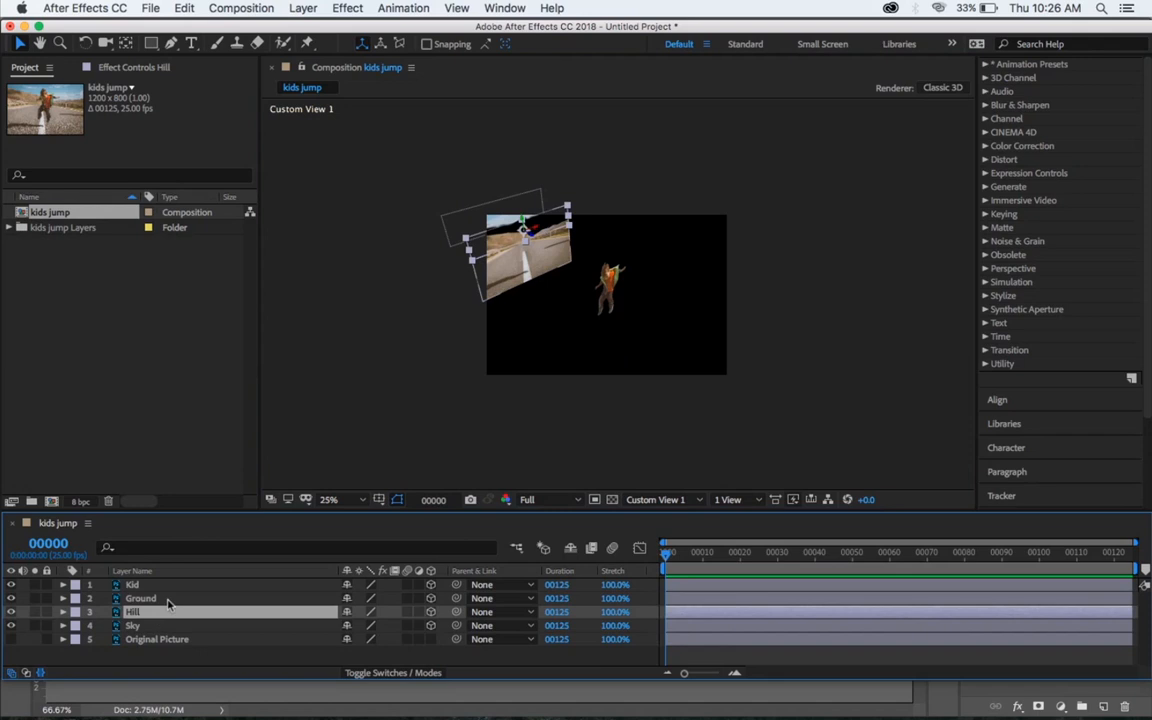
{"action": "left_click", "coordinate": [168, 599]}
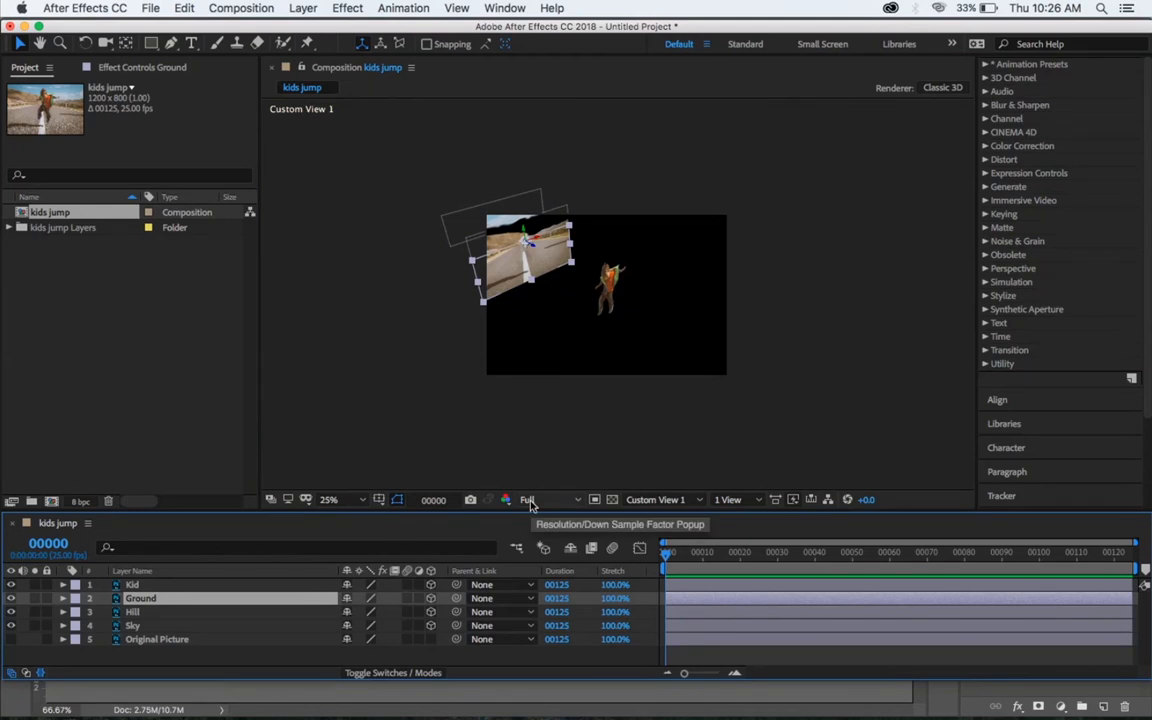
Step: Show the composition in the Left view and reveal the Ground layer's rotation properties
{"action": "left_click", "coordinate": [641, 499]}
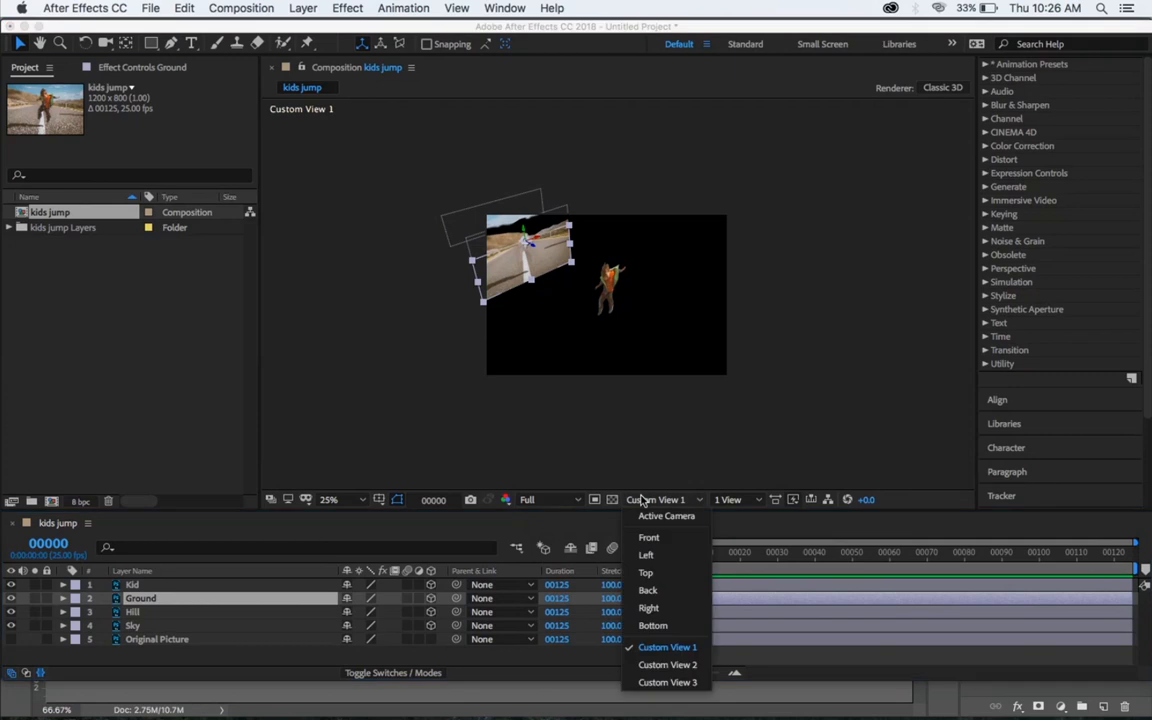
{"action": "left_click", "coordinate": [648, 556]}
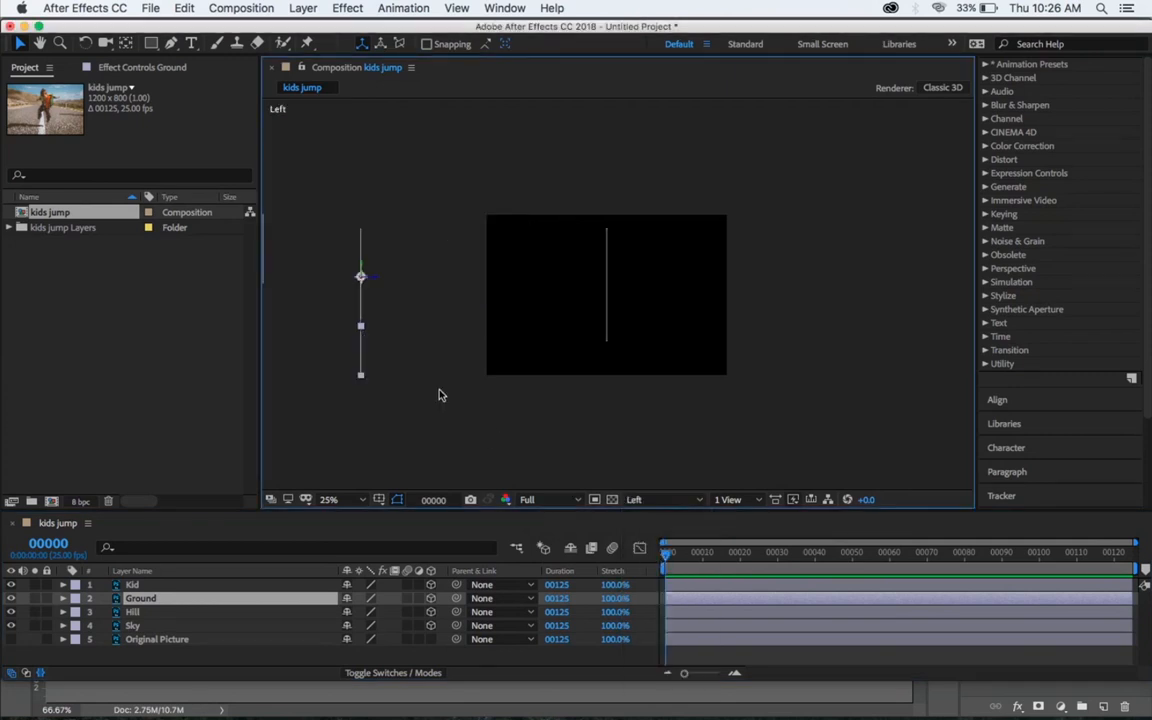
{"action": "left_click", "coordinate": [63, 599]}
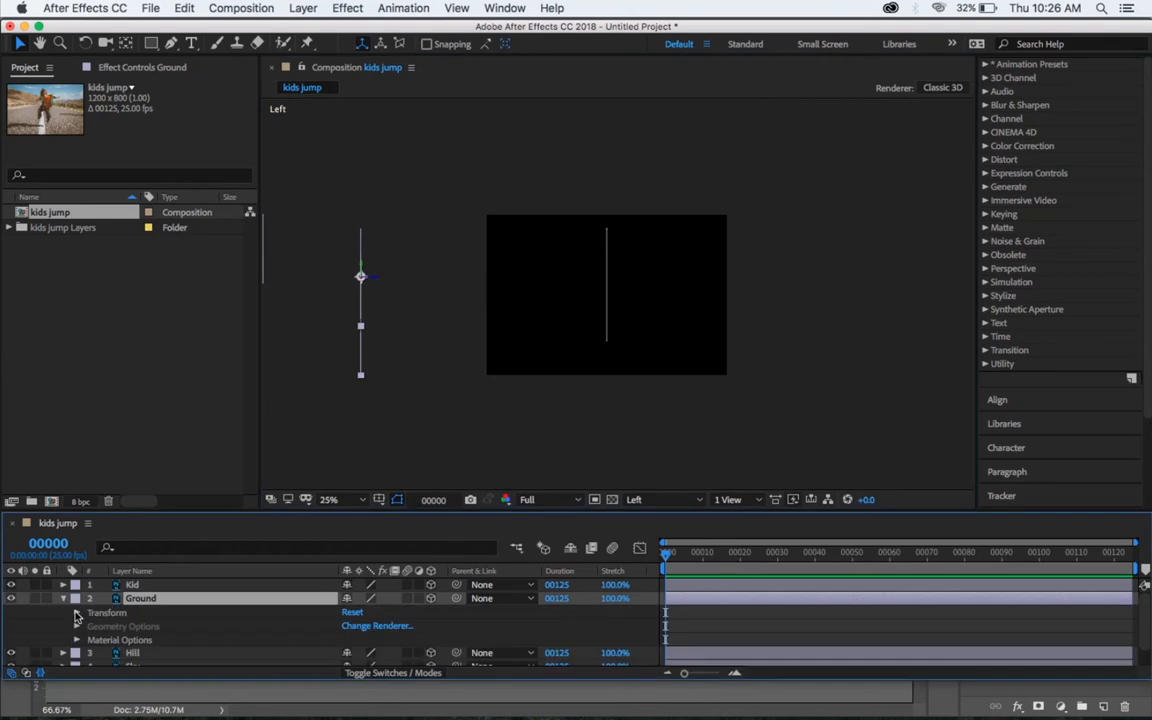
{"action": "left_click", "coordinate": [77, 614]}
{"action": "scroll", "coordinate": [130, 620], "scroll_direction": "down", "scroll_amount": 2}
{"action": "scroll", "coordinate": [240, 632], "scroll_direction": "down", "scroll_amount": 2}
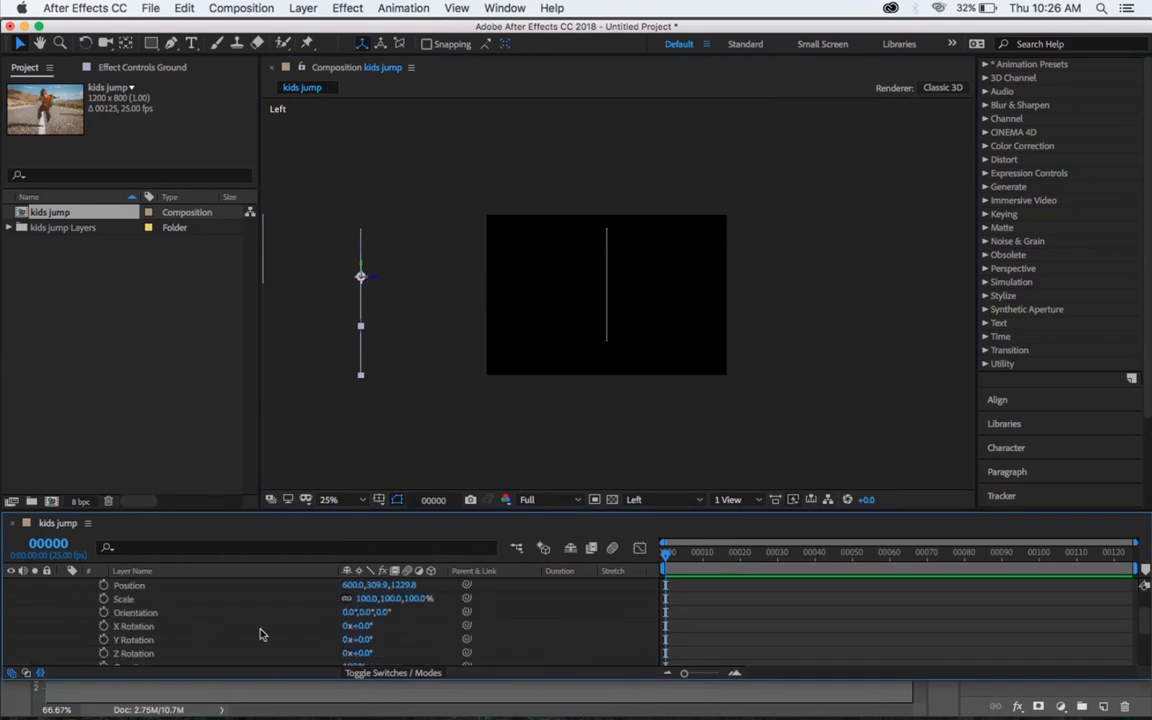
{"action": "scroll", "coordinate": [259, 634], "scroll_direction": "down", "scroll_amount": 1}
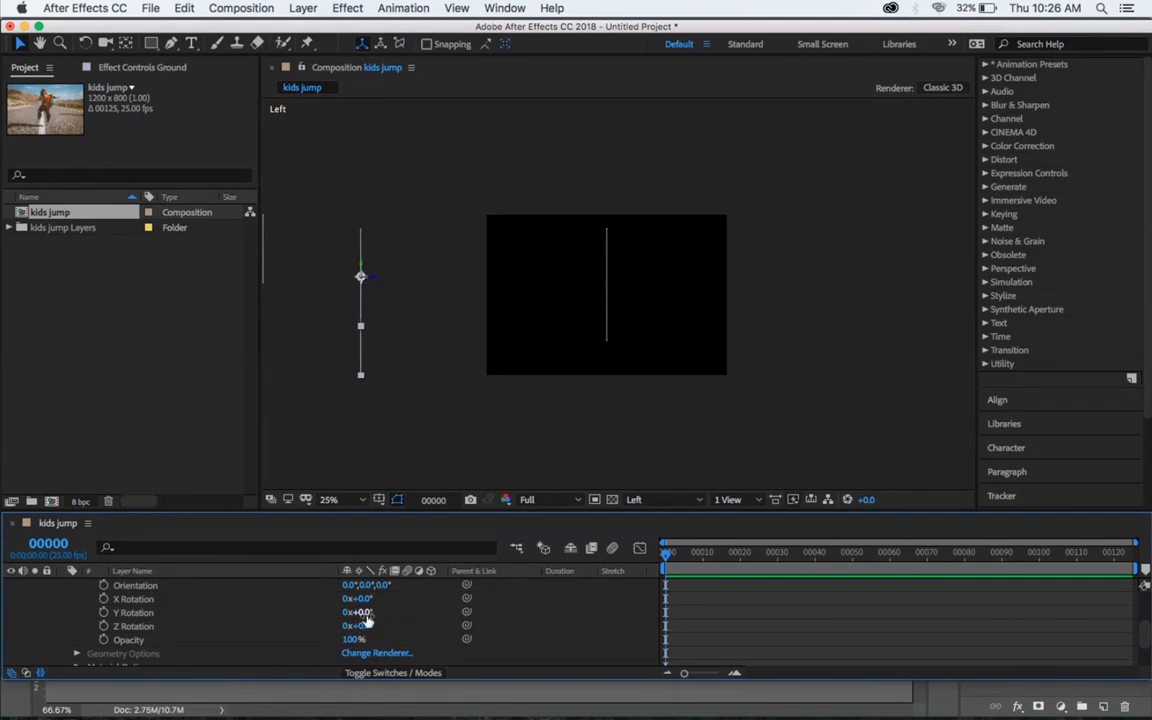
{"action": "mouse_move", "coordinate": [358, 612]}
{"action": "left_mouse_down"}
{"action": "mouse_move", "coordinate": [320, 612]}
{"action": "mouse_move", "coordinate": [366, 617]}
{"action": "left_mouse_up"}
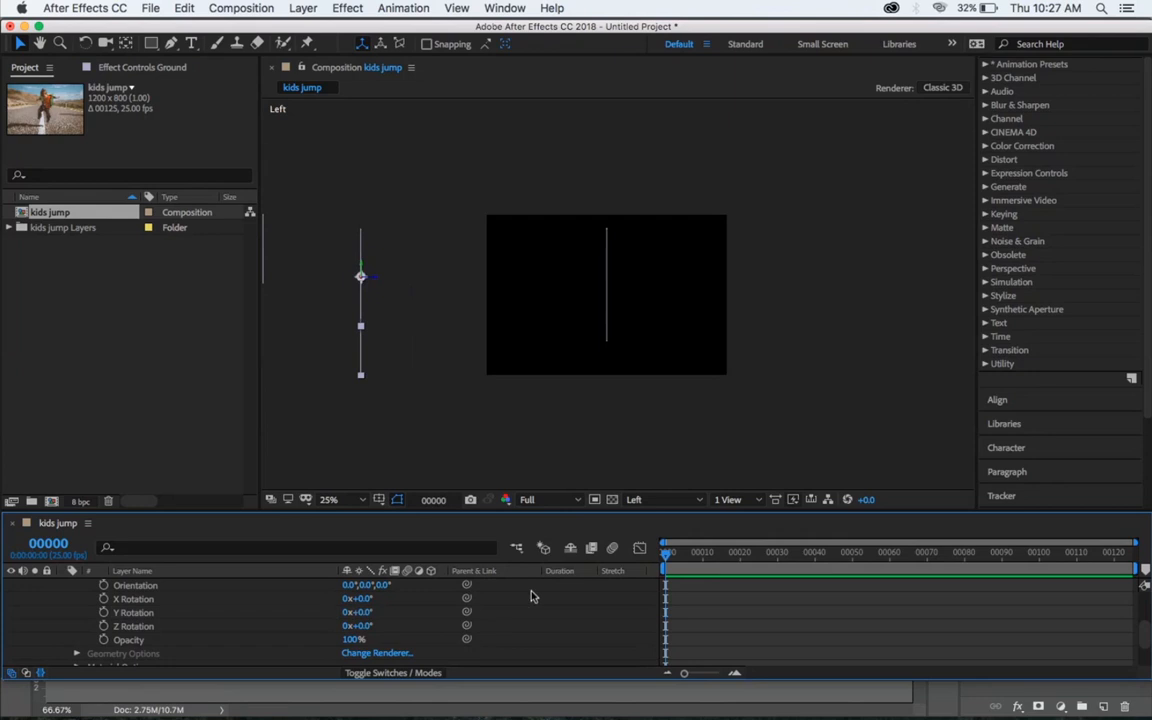
Step: In the Active Camera view, try rotating the Ground layer to 70° on Y and by a free amount on X, undoing each rotation
{"action": "left_click", "coordinate": [663, 500]}
{"action": "left_click", "coordinate": [665, 520]}
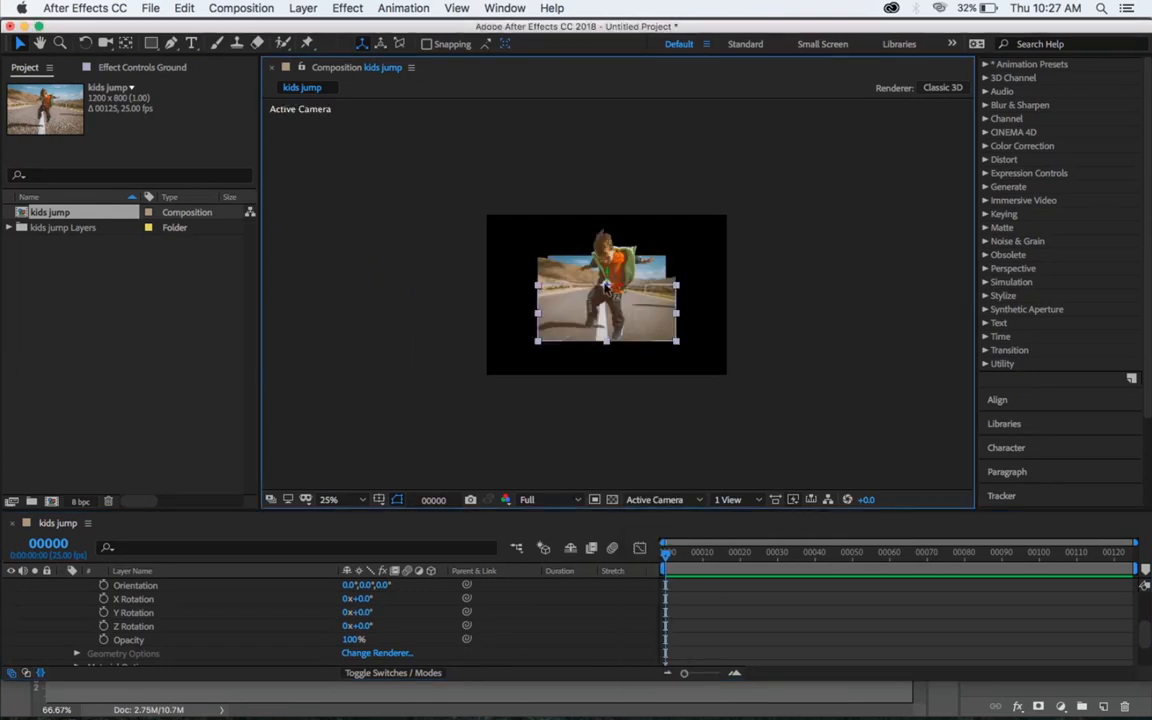
{"action": "scroll", "coordinate": [604, 288], "scroll_direction": "up", "scroll_amount": 2}
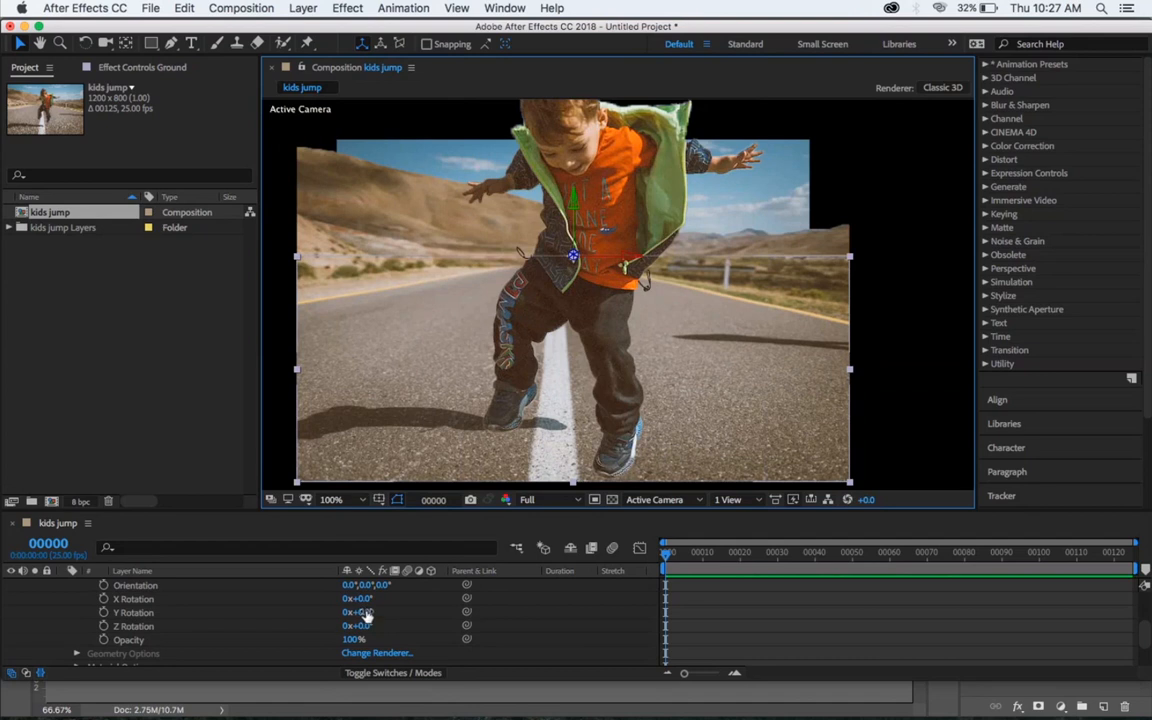
{"action": "left_click_drag", "start_coordinate": [367, 617], "coordinate": [427, 622]}
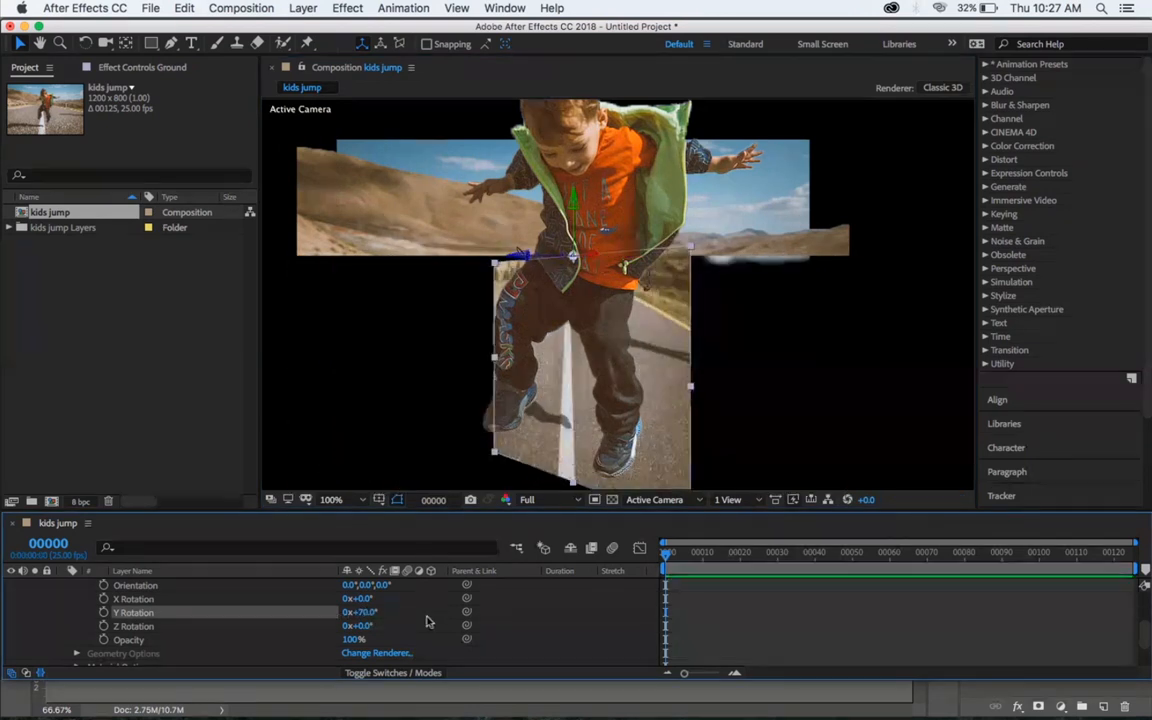
{"action": "key", "text": "super+z"}
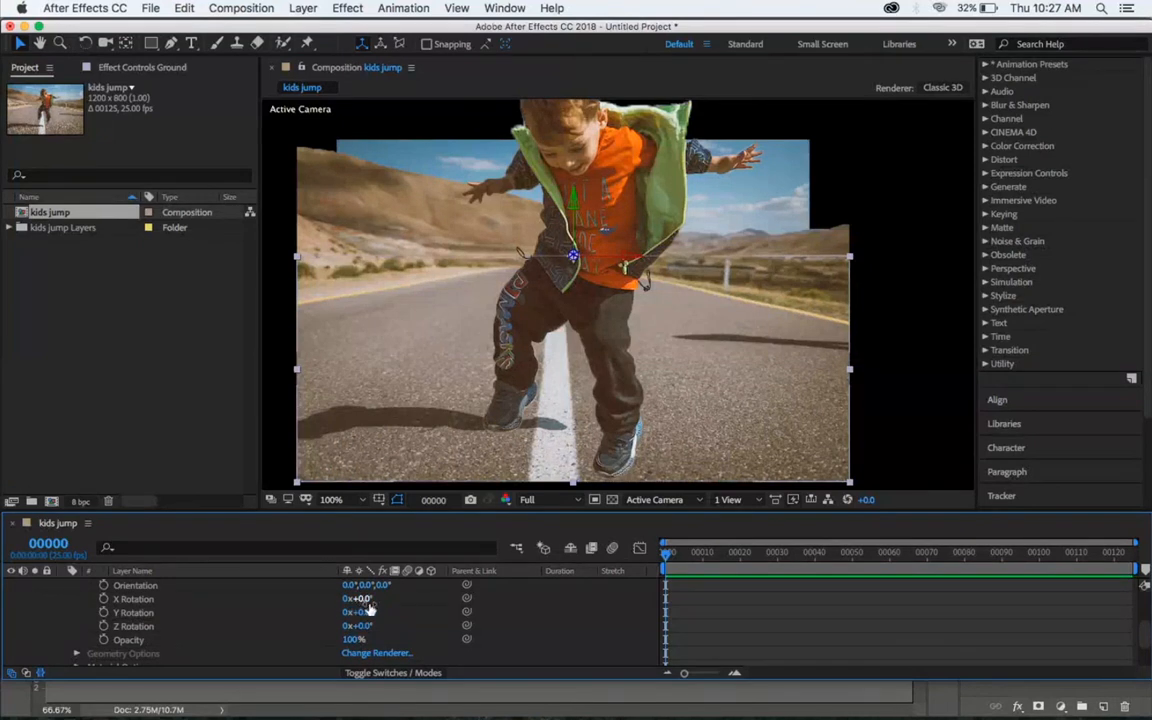
{"action": "left_click_drag", "start_coordinate": [367, 602], "coordinate": [316, 625]}
{"action": "key", "text": "super+z"}
{"action": "key", "text": "super+z"}
Step: In the Left view, lay the Ground layer flat by setting its X Rotation to -90°
{"action": "left_click", "coordinate": [648, 500]}
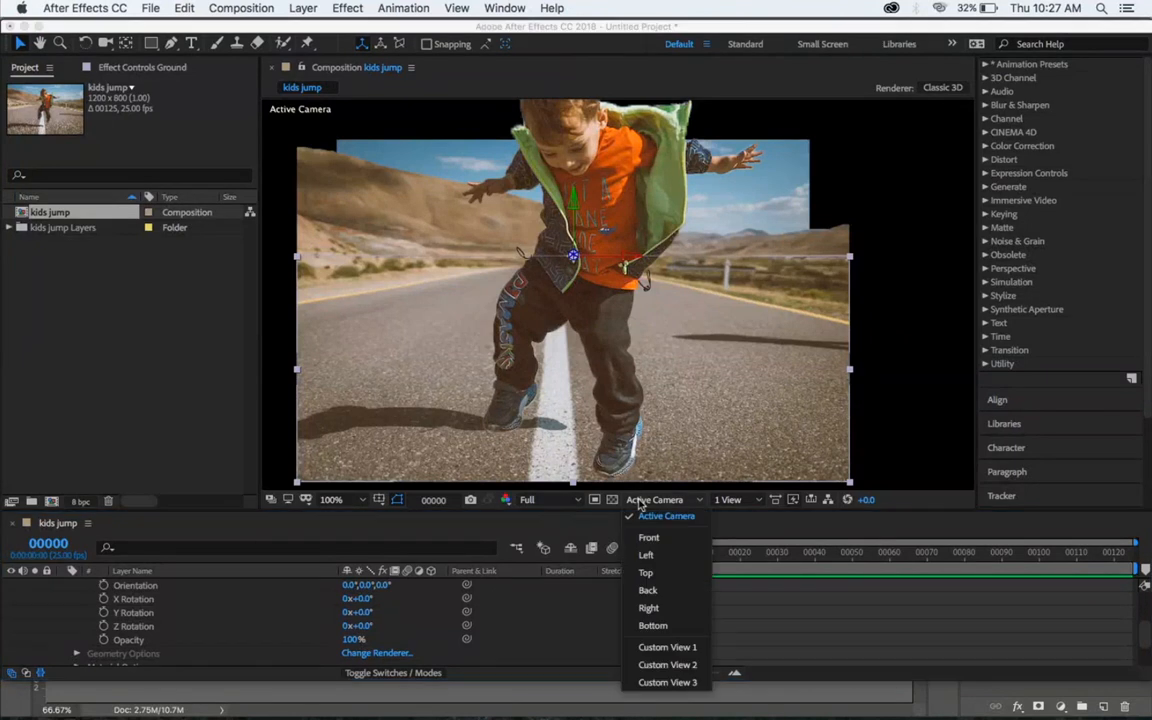
{"action": "left_click", "coordinate": [674, 570]}
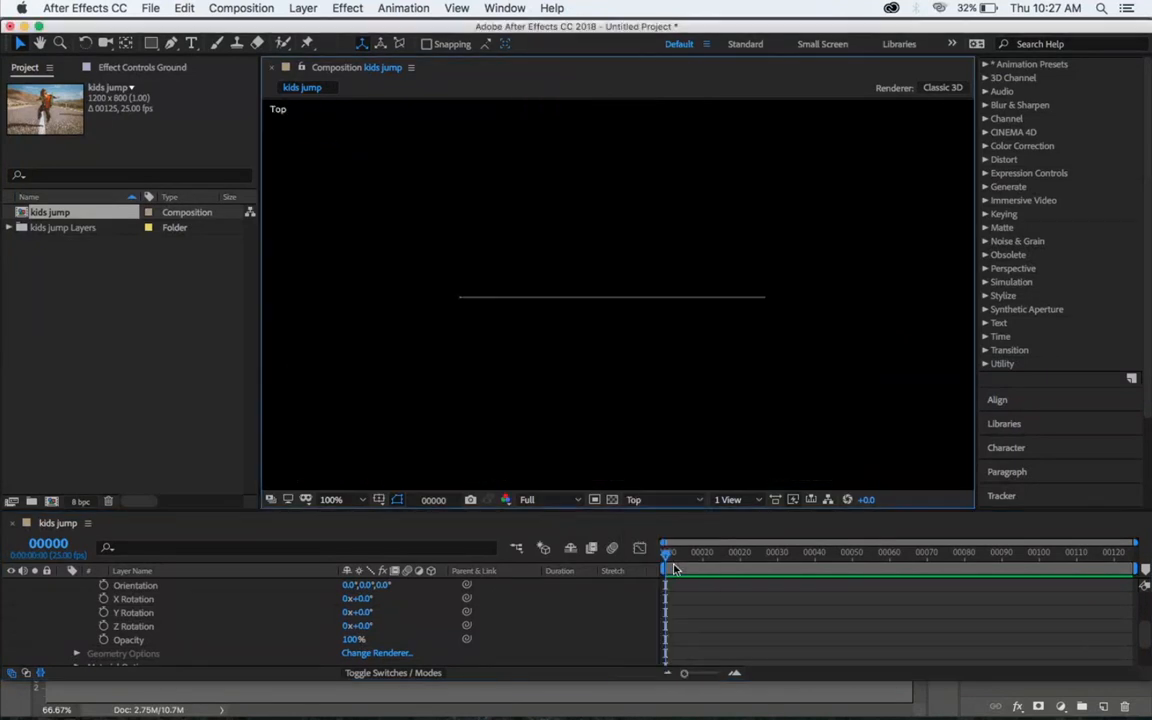
{"action": "left_click", "coordinate": [670, 502]}
{"action": "left_click", "coordinate": [663, 555]}
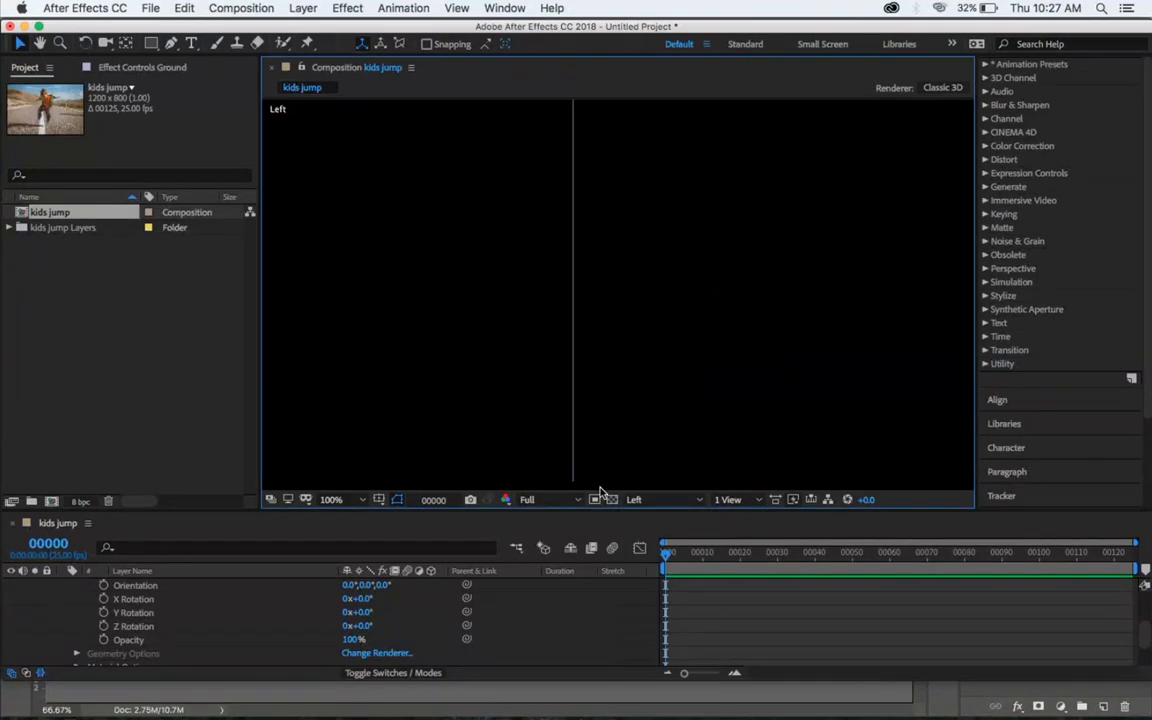
{"action": "key", "text": "comma"}
{"action": "scroll", "coordinate": [121, 641], "scroll_direction": "up", "scroll_amount": 5}
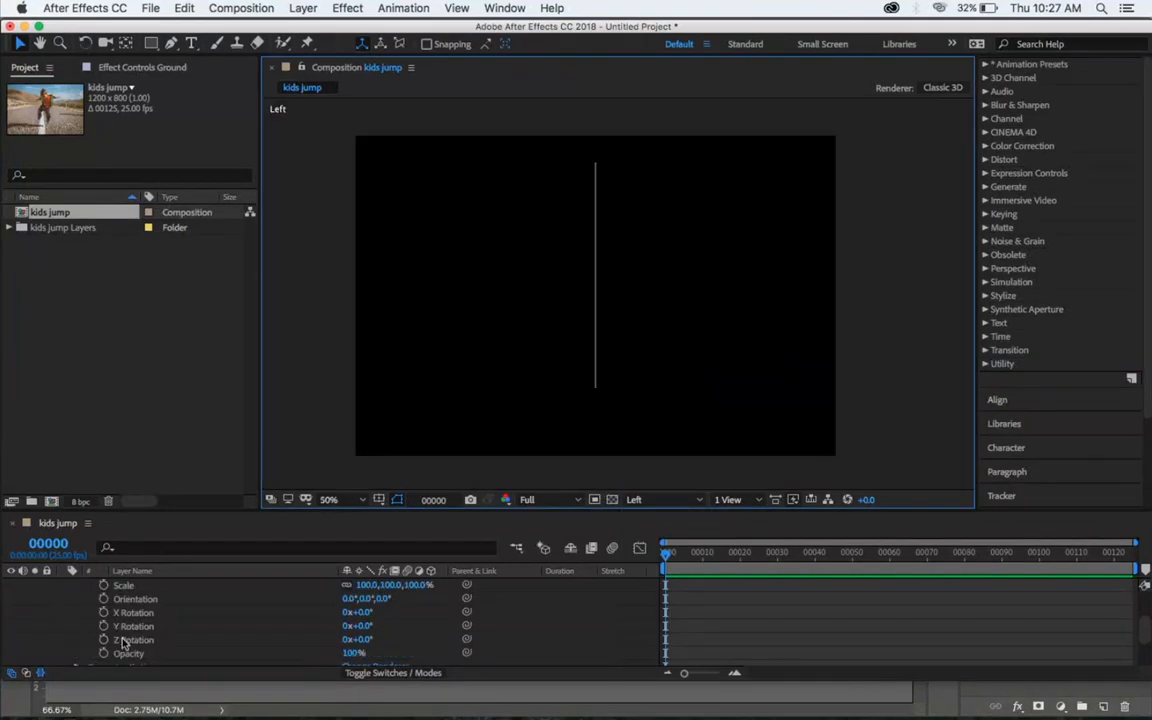
{"action": "left_click", "coordinate": [170, 588]}
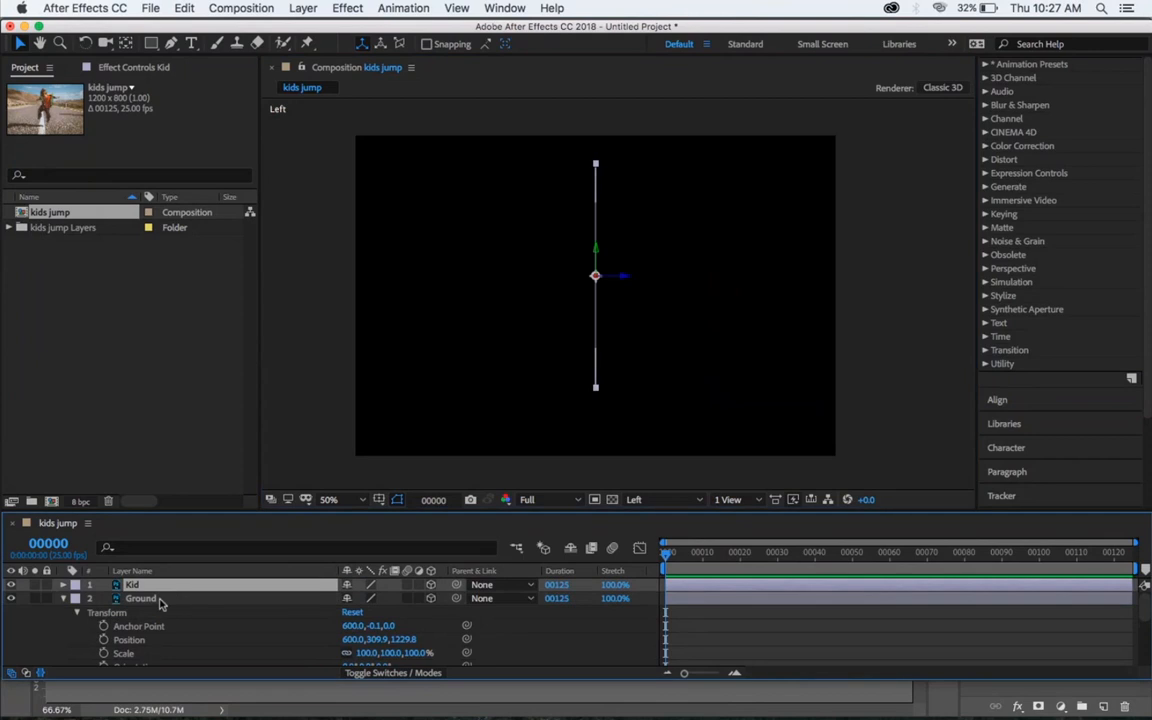
{"action": "left_click", "coordinate": [159, 599]}
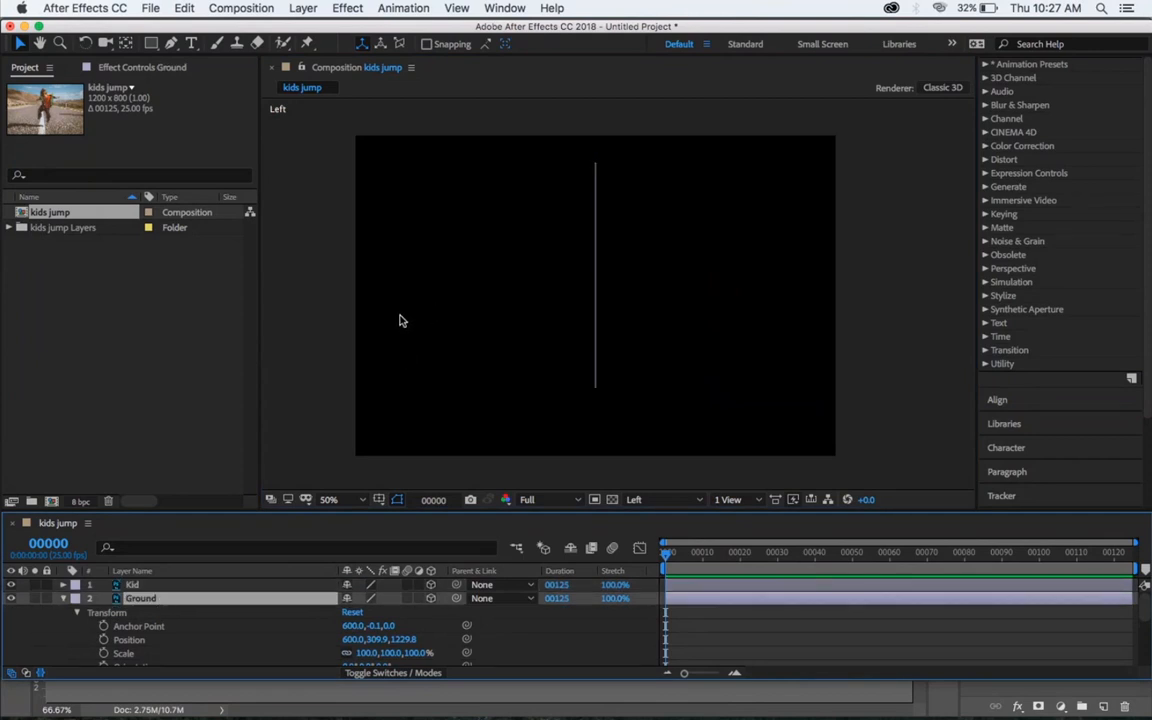
{"action": "key", "text": "space"}
{"action": "left_click_drag", "start_coordinate": [388, 312], "coordinate": [714, 321]}
{"action": "key", "text": "v"}
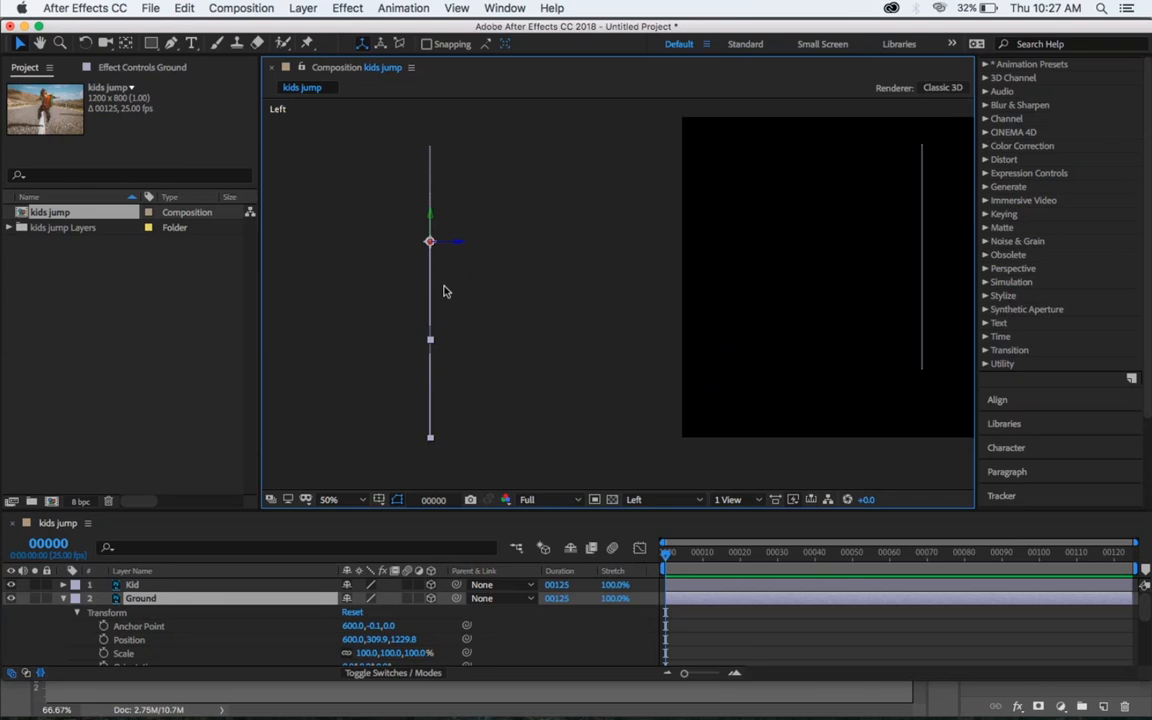
{"action": "scroll", "coordinate": [275, 640], "scroll_direction": "down", "scroll_amount": 4}
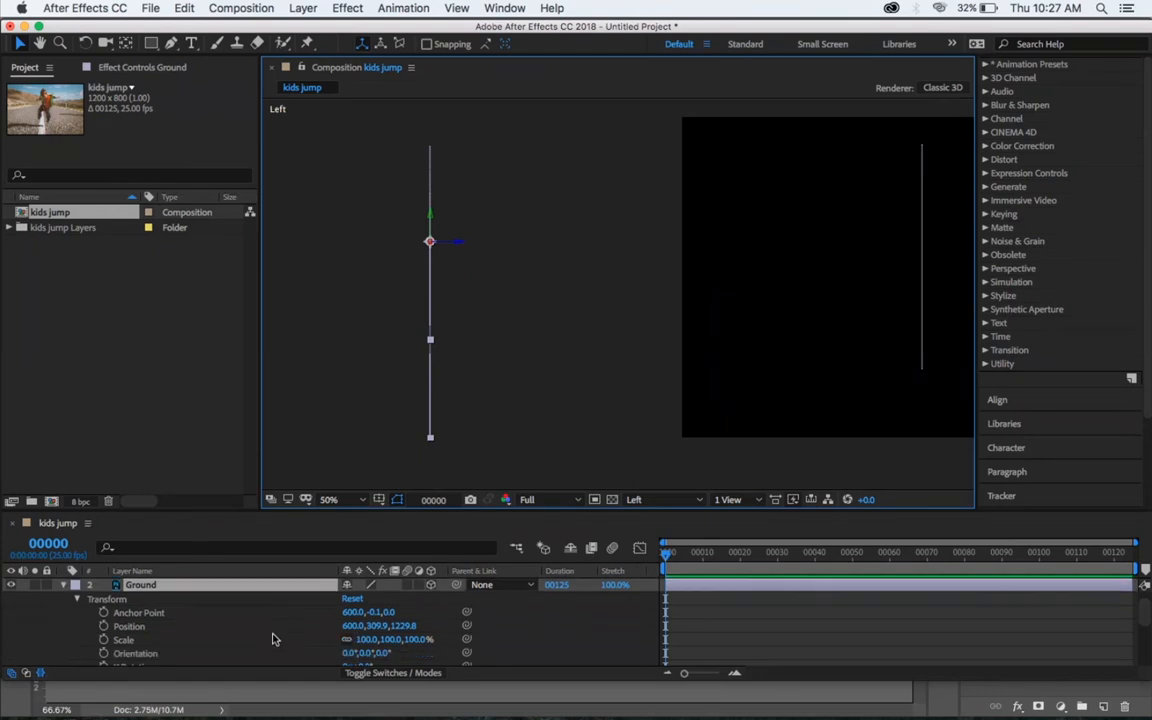
{"action": "scroll", "coordinate": [274, 639], "scroll_direction": "up", "scroll_amount": 2}
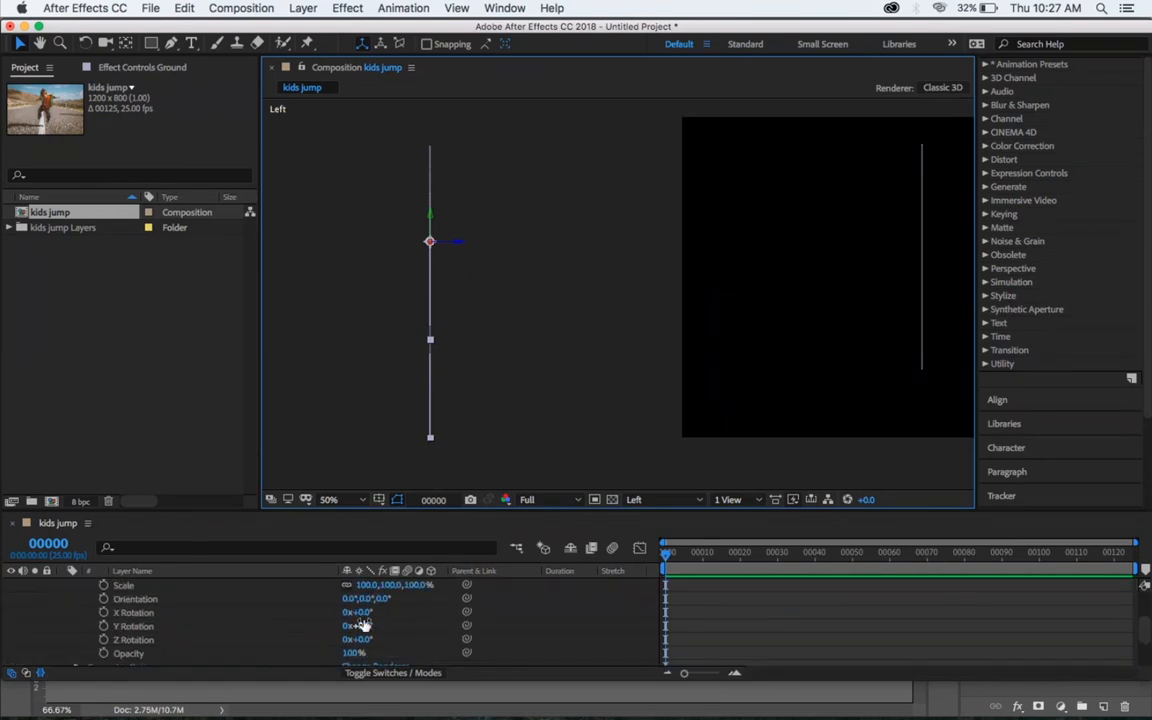
{"action": "left_click_drag", "start_coordinate": [358, 612], "coordinate": [297, 622]}
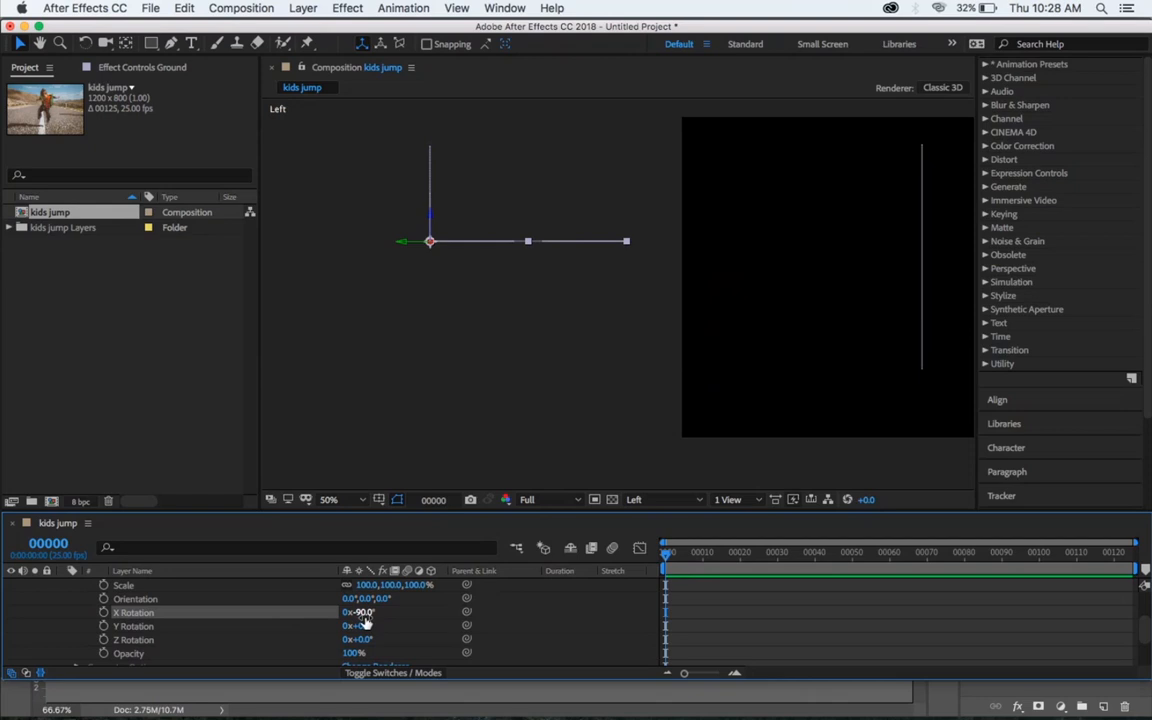
Step: Return to the Active Camera view and set the Ground layer's X Rotation to -80°
{"action": "left_click", "coordinate": [633, 500]}
{"action": "left_click", "coordinate": [645, 530]}
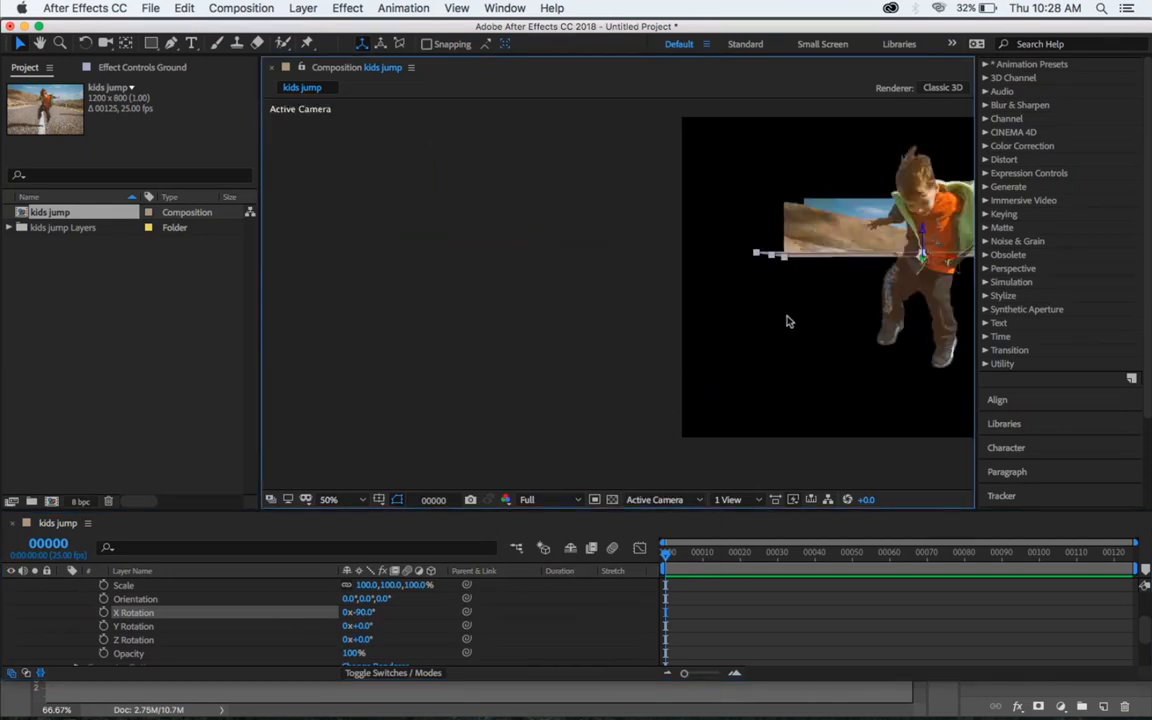
{"action": "key", "text": "h"}
{"action": "left_click_drag", "start_coordinate": [787, 321], "coordinate": [597, 345]}
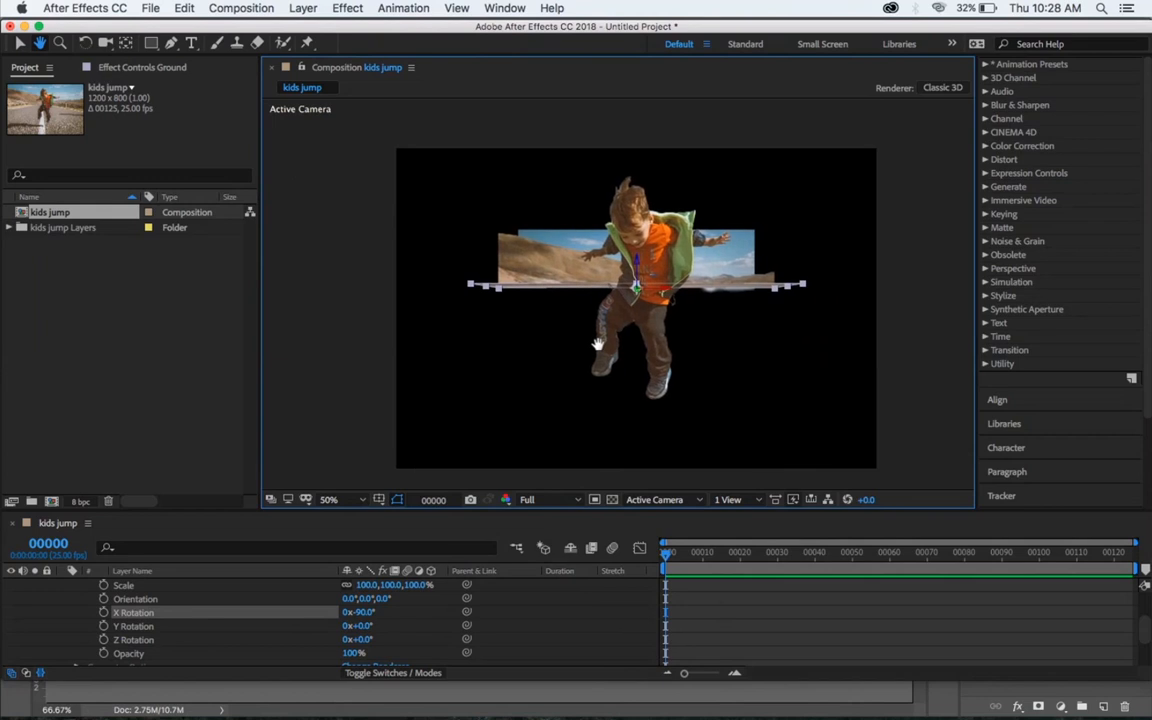
{"action": "key", "text": "v"}
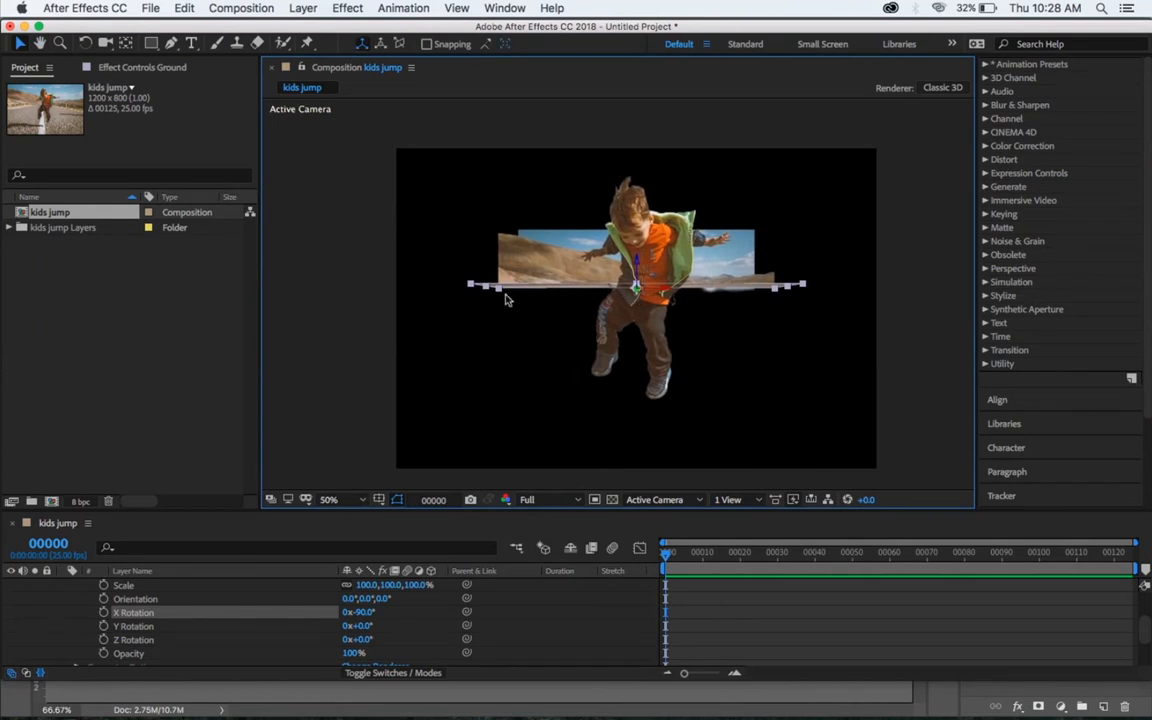
{"action": "left_click", "coordinate": [362, 612]}
{"action": "mouse_move", "coordinate": [364, 612]}
{"action": "left_mouse_down"}
{"action": "mouse_move", "coordinate": [384, 612]}
{"action": "mouse_move", "coordinate": [375, 614]}
{"action": "left_mouse_up"}
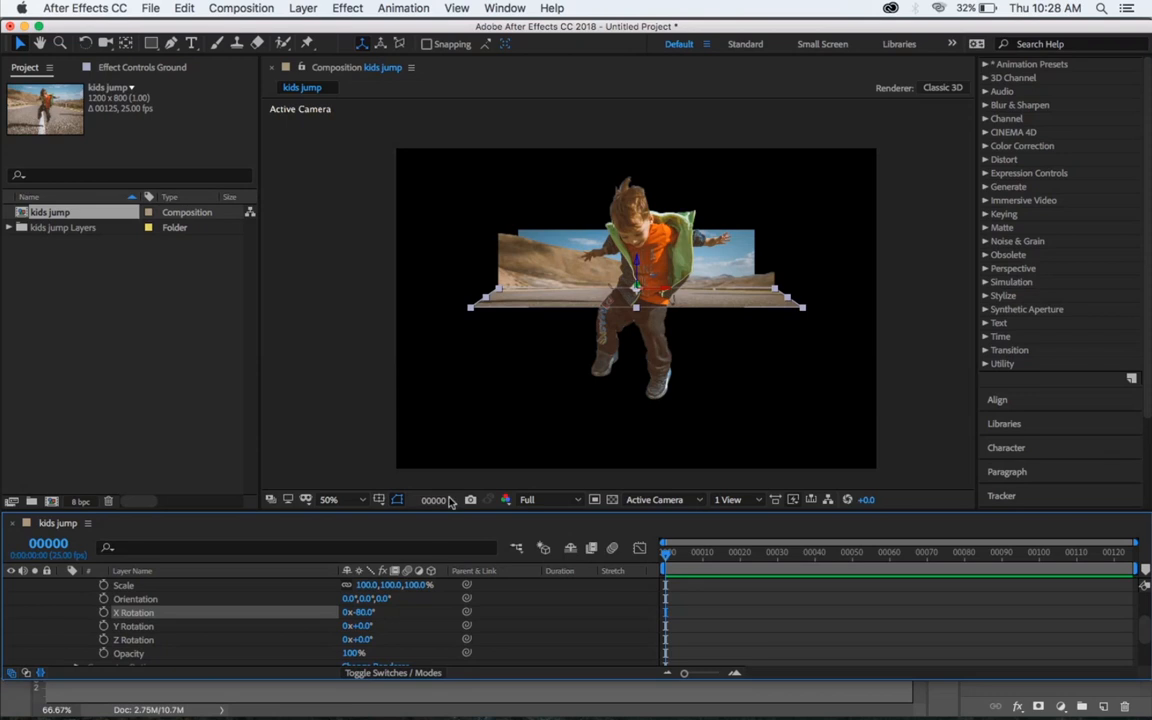
Step: Collapse the Ground layer's properties, then hide the Kid layer and show the Original Picture layer as a reference
{"action": "scroll", "coordinate": [70, 615], "scroll_direction": "up", "scroll_amount": 2}
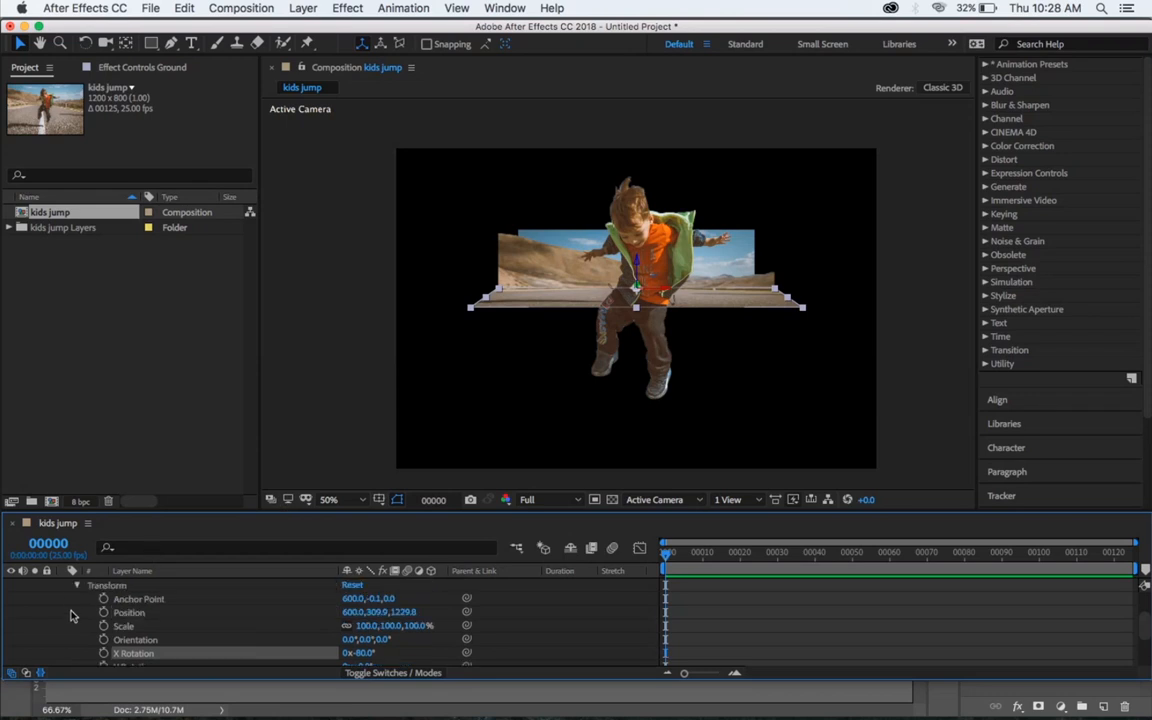
{"action": "scroll", "coordinate": [70, 614], "scroll_direction": "up", "scroll_amount": 2}
{"action": "left_click", "coordinate": [64, 598]}
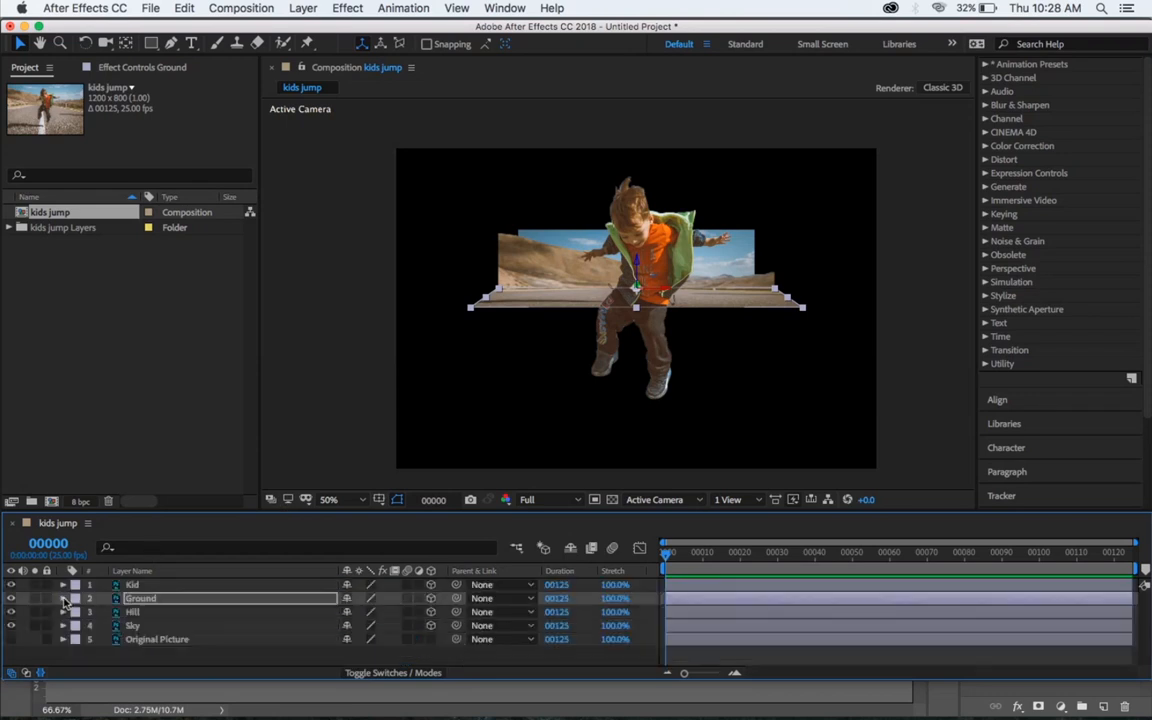
{"action": "left_click", "coordinate": [11, 585]}
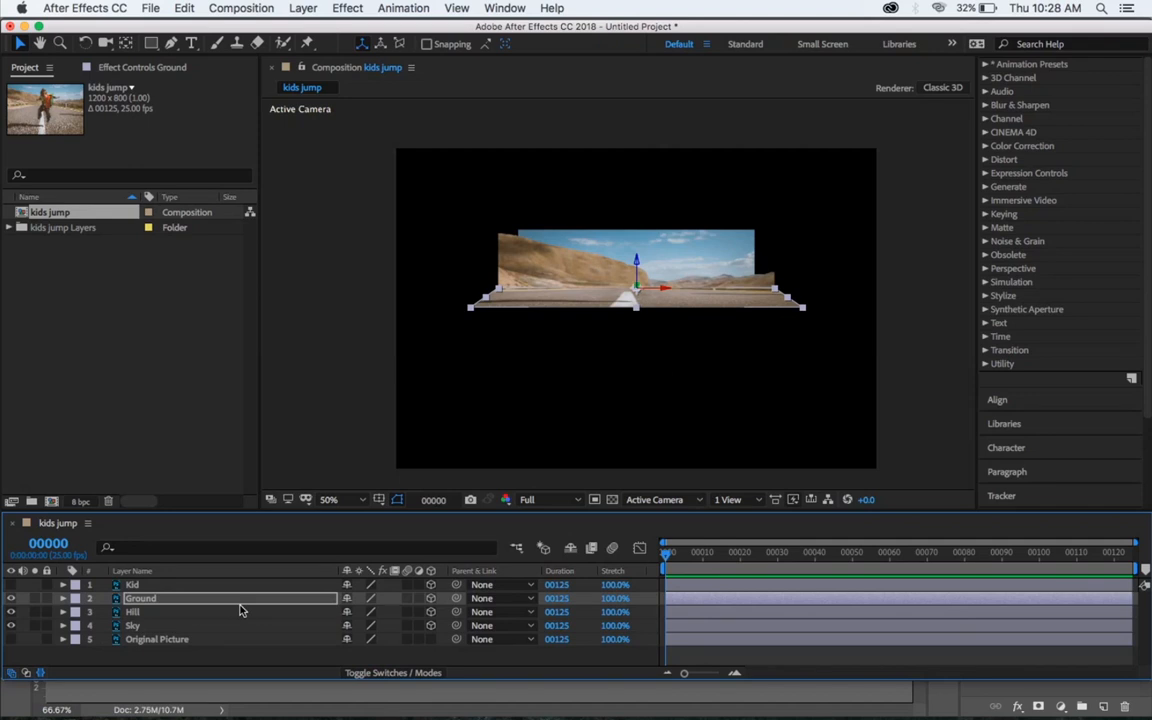
{"action": "left_click", "coordinate": [11, 639]}
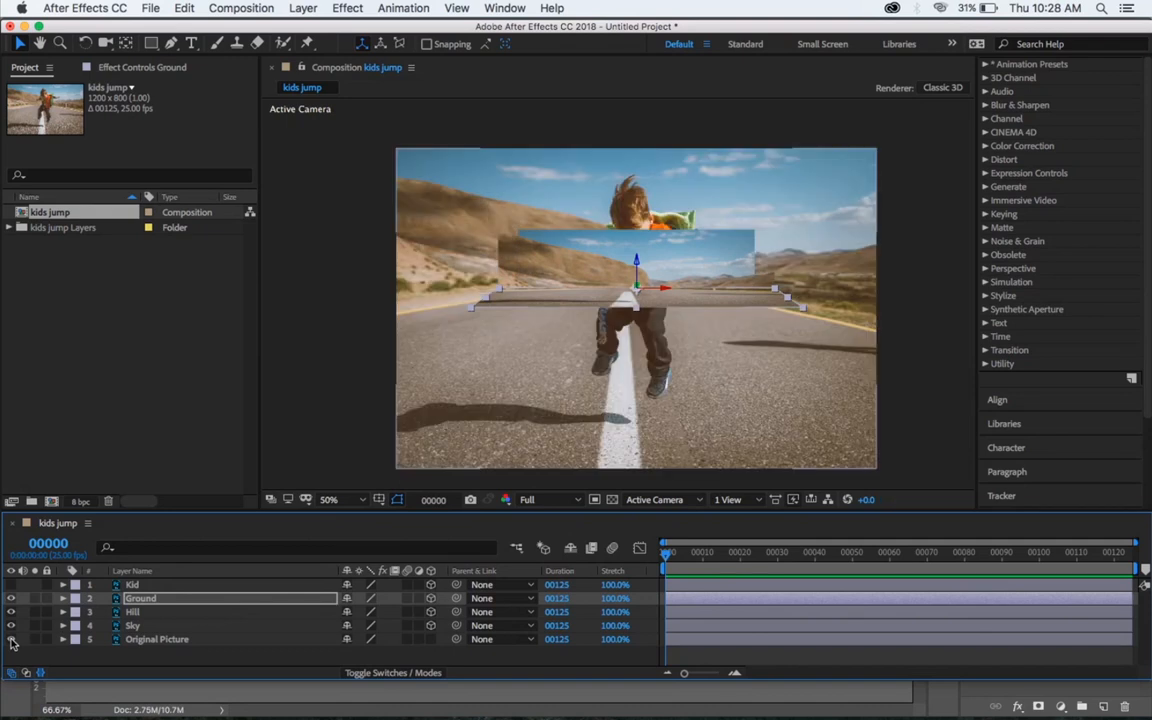
Step: Scale the Sky layer up proportionally to the full frame width and move it up to the frame's upper edge
{"action": "left_click", "coordinate": [141, 626]}
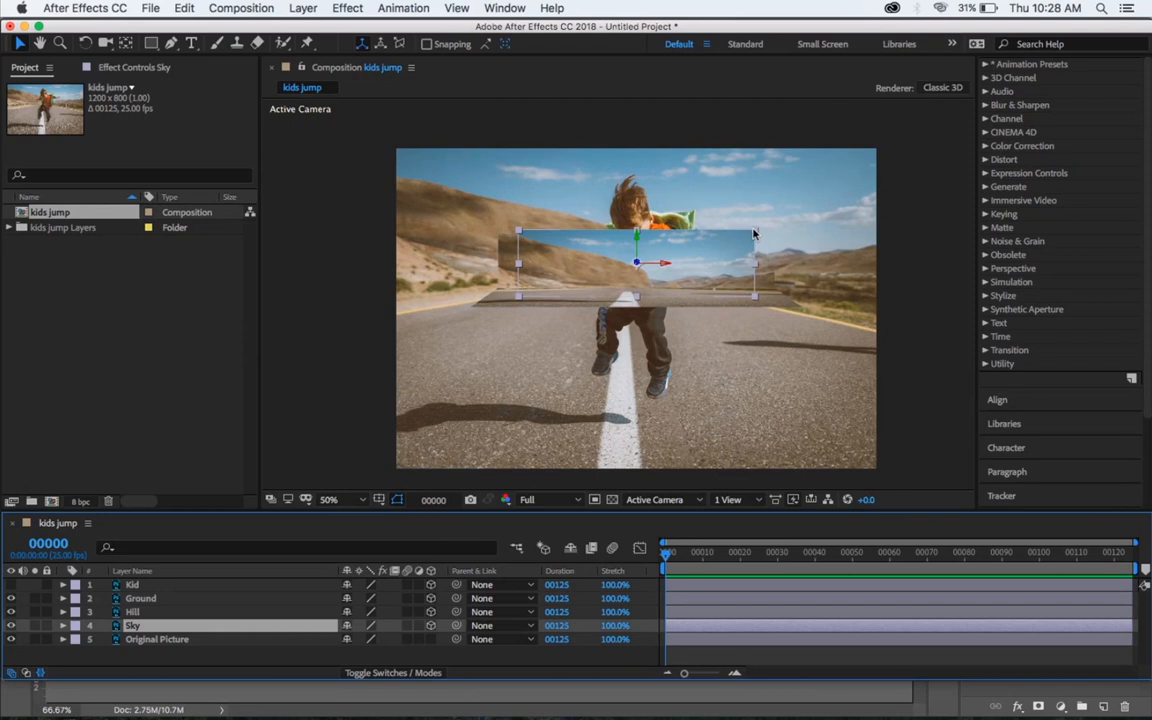
{"action": "left_click", "coordinate": [305, 421]}
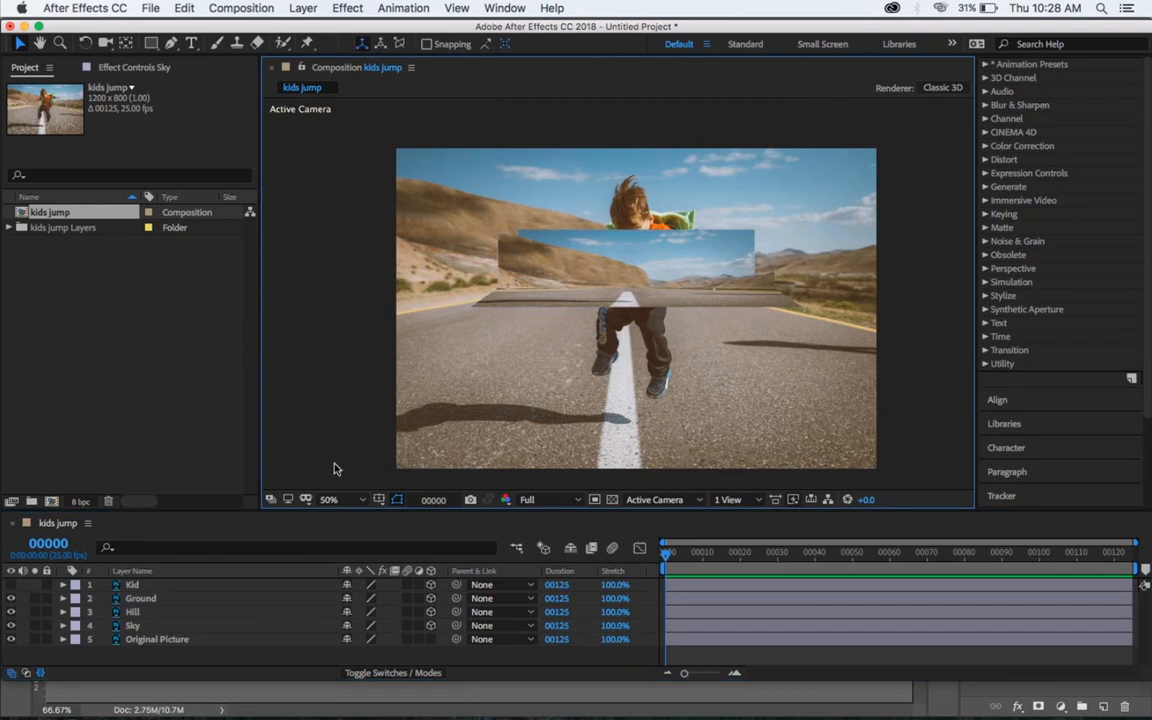
{"action": "left_click", "coordinate": [143, 626]}
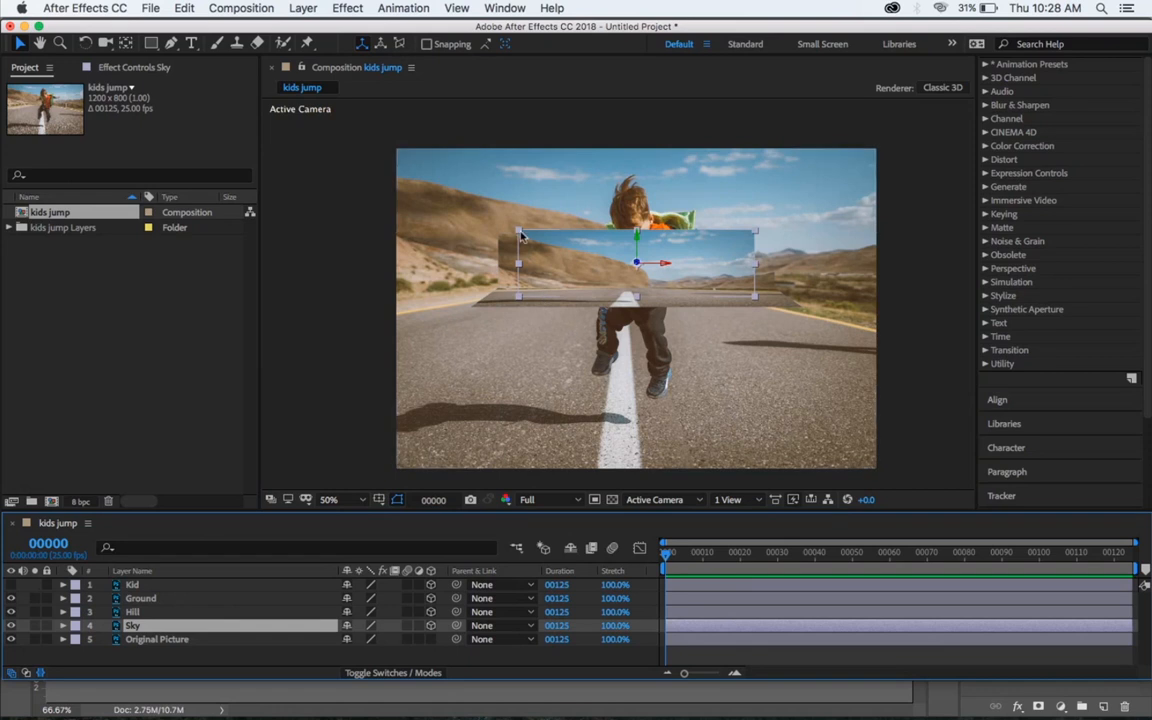
{"action": "left_click_drag", "start_coordinate": [519, 231], "coordinate": [400, 192]}
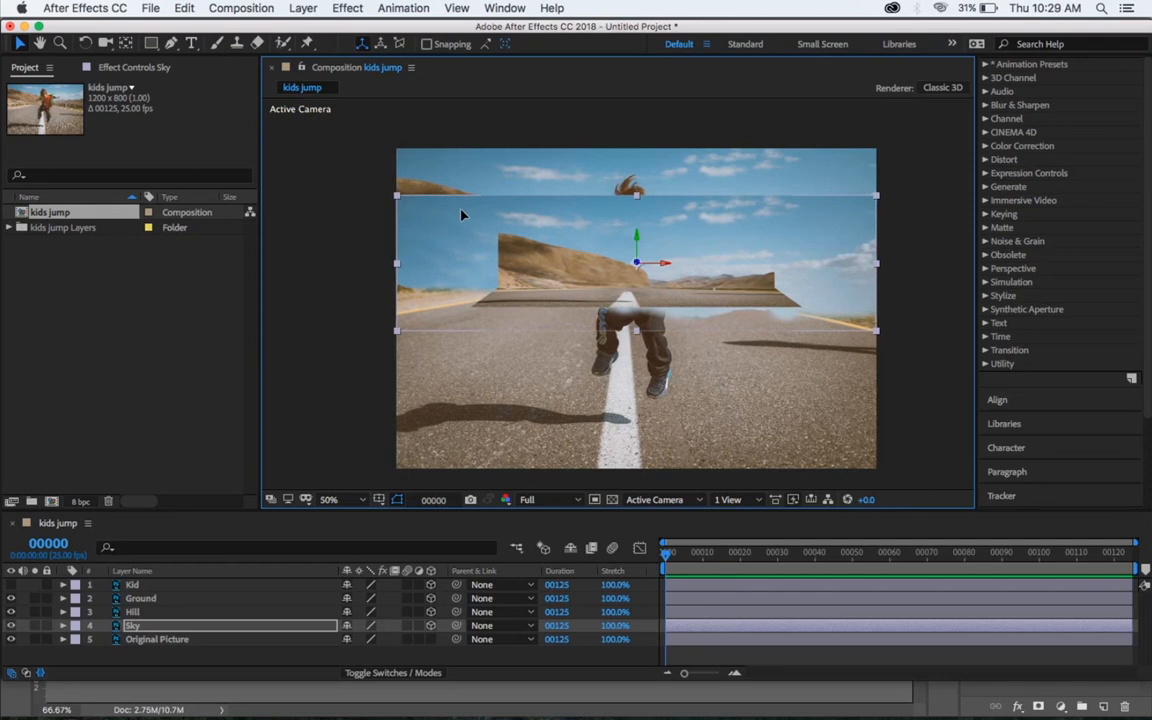
{"action": "left_click_drag", "start_coordinate": [461, 214], "coordinate": [460, 168]}
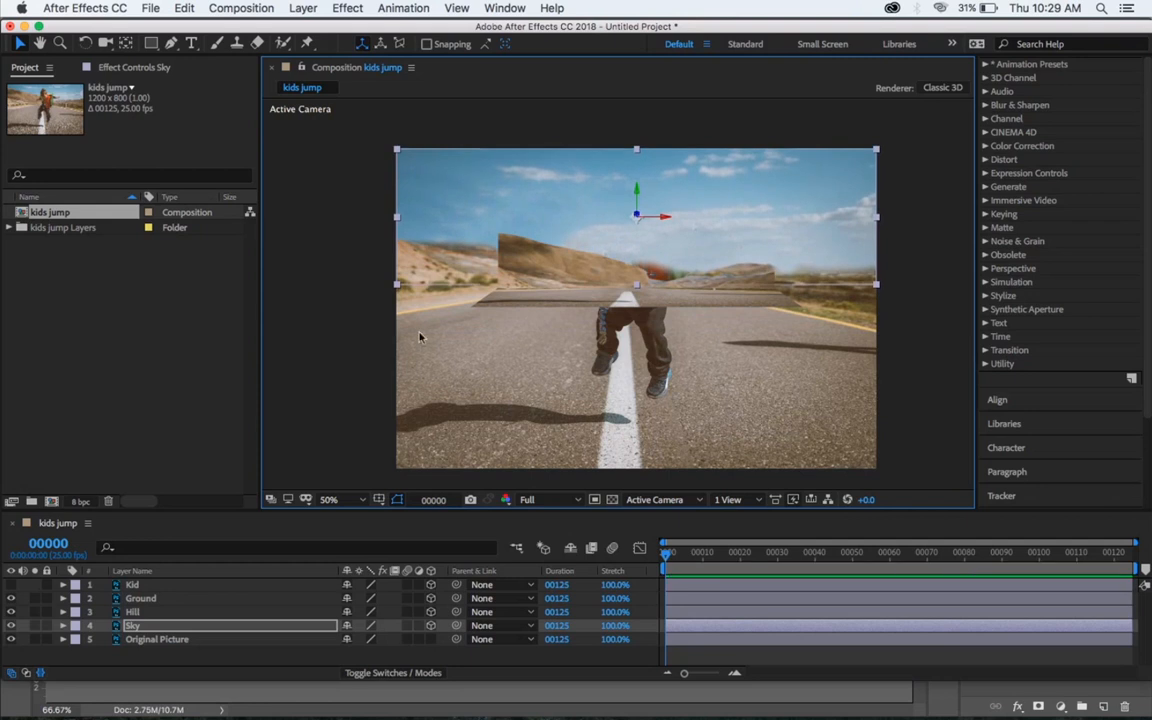
Step: Scale the Hill layer up proportionally until it spans the full width of the frame
{"action": "left_click", "coordinate": [142, 612]}
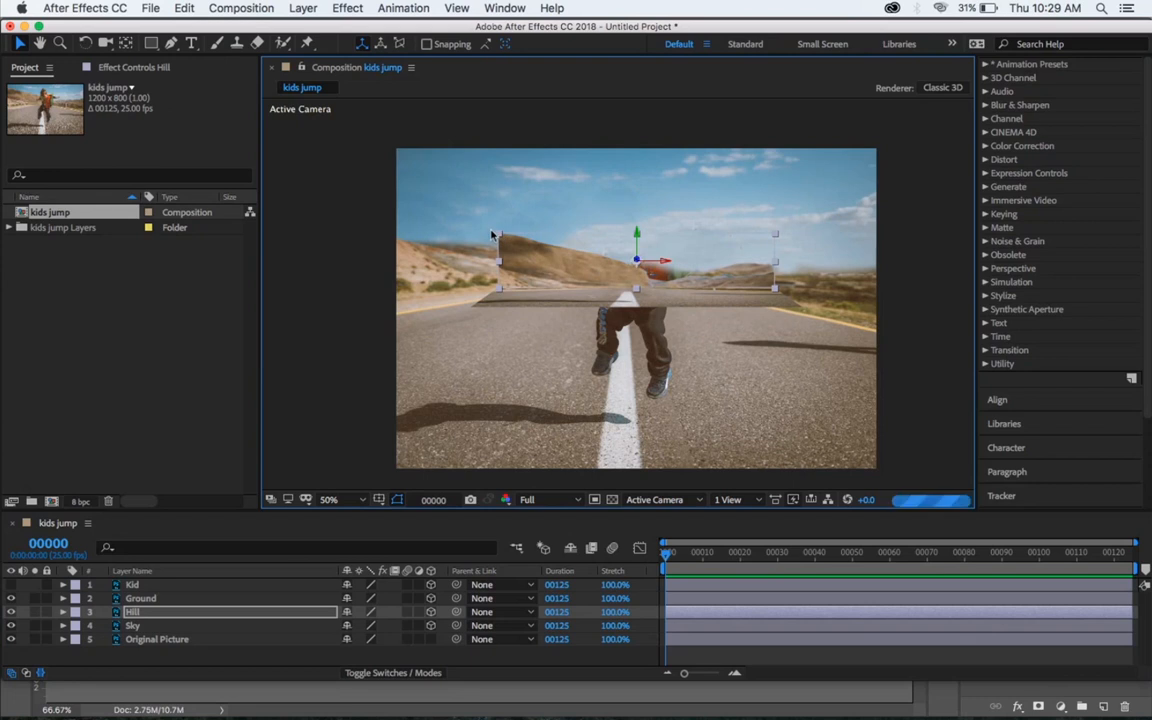
{"action": "left_click_drag", "start_coordinate": [502, 238], "coordinate": [399, 207]}
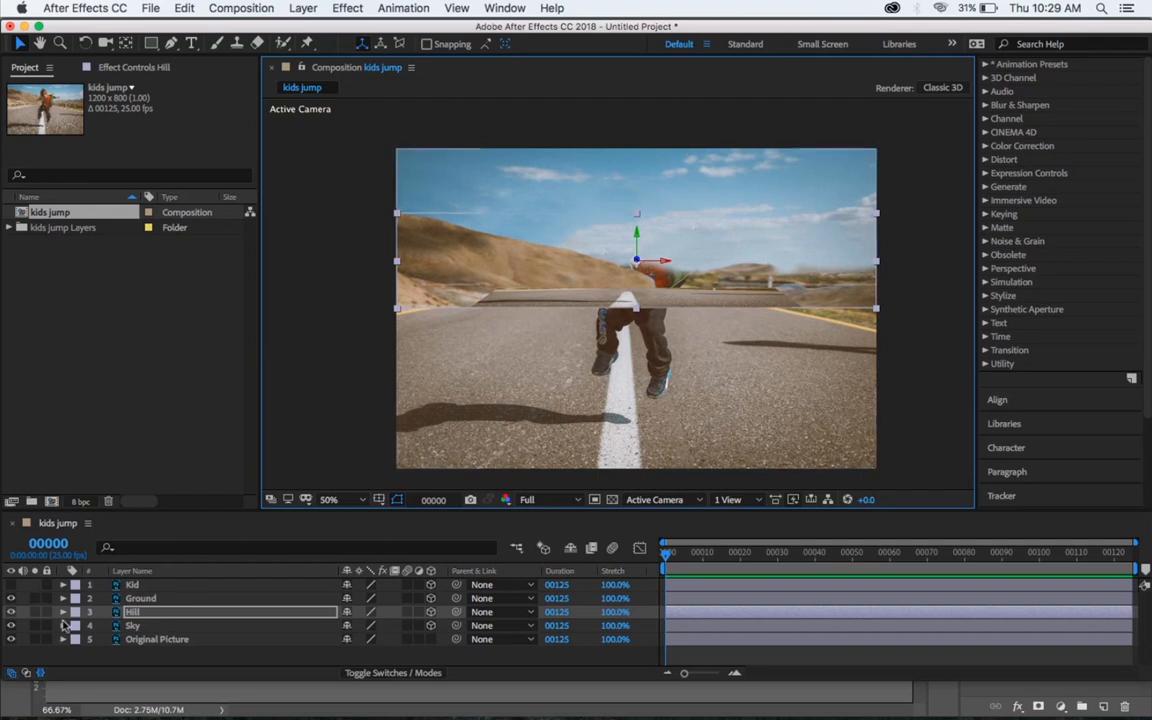
Step: Hide the Ground layer and lower the Hill layer's opacity to 44%
{"action": "left_click", "coordinate": [11, 599]}
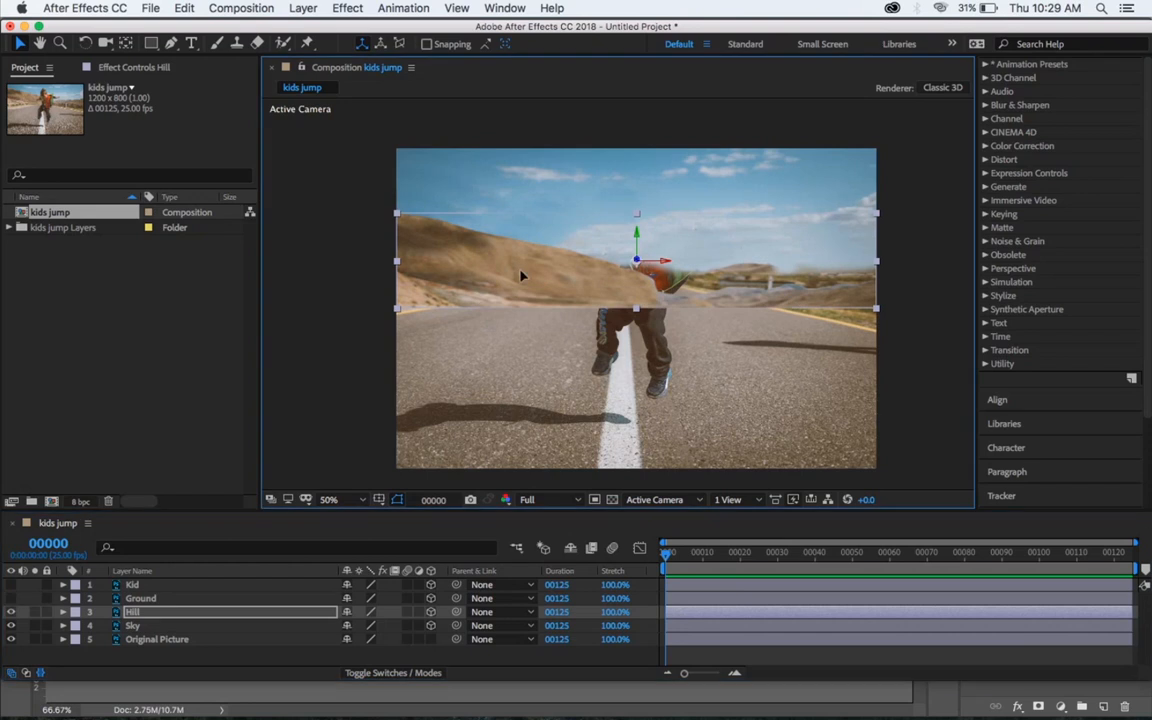
{"action": "left_click_drag", "start_coordinate": [522, 275], "coordinate": [507, 350]}
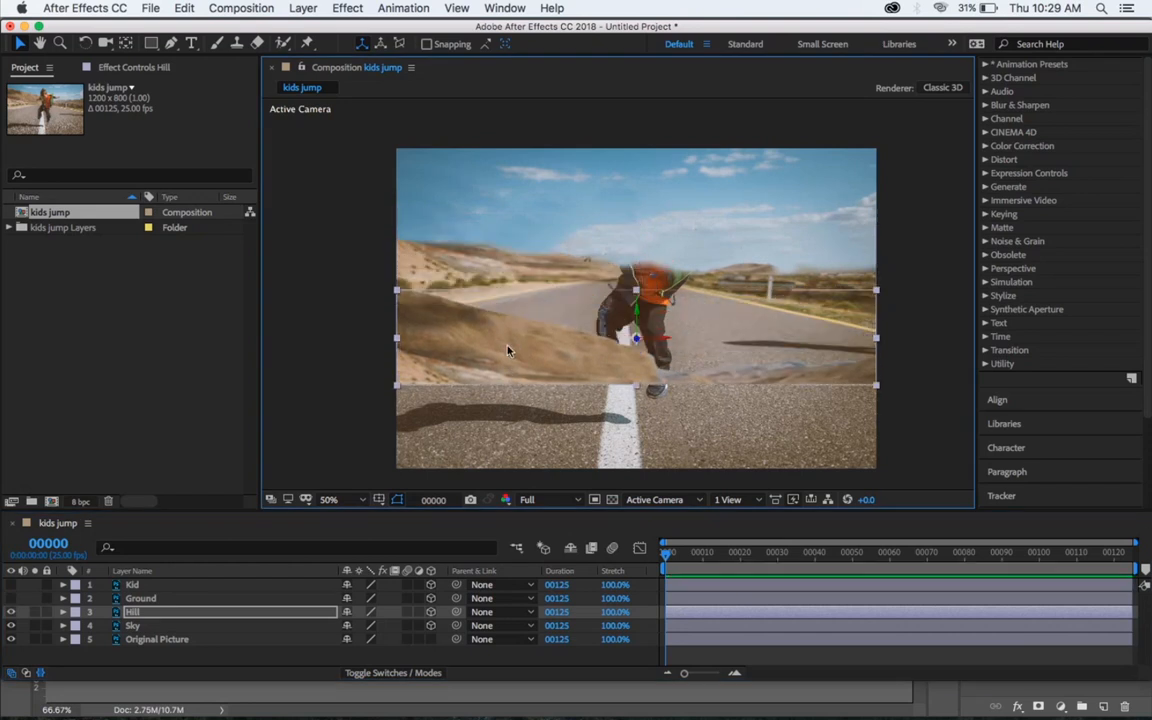
{"action": "key", "text": "cmd+z"}
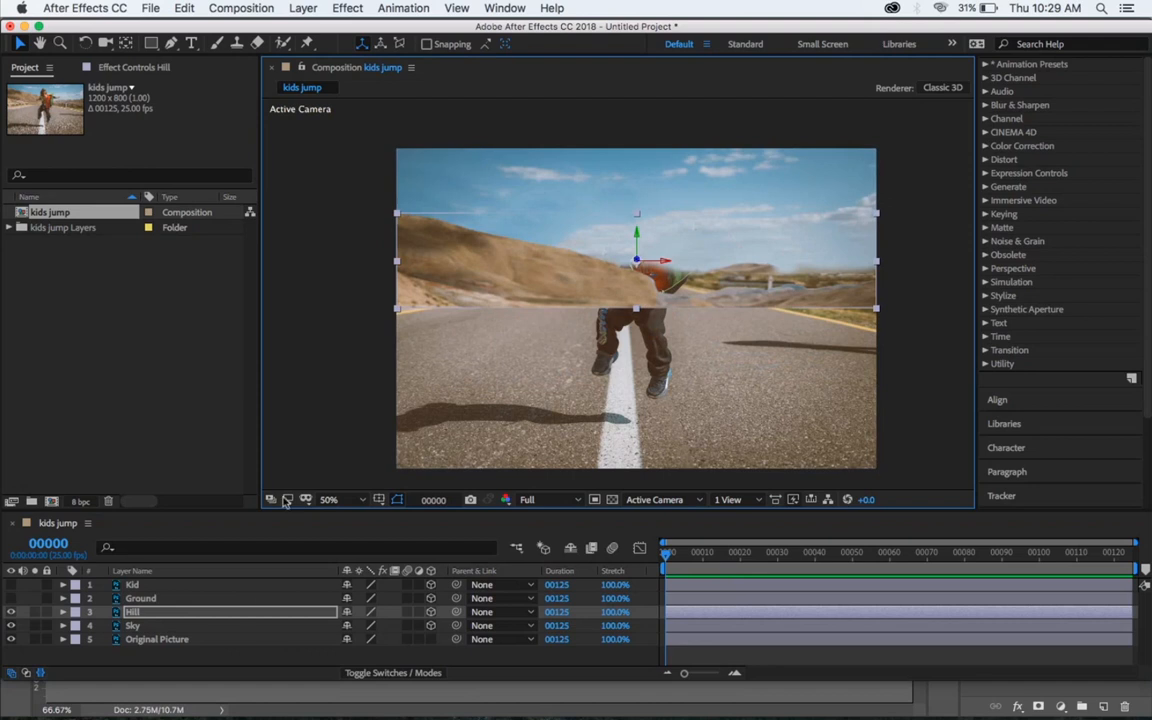
{"action": "key", "text": "t"}
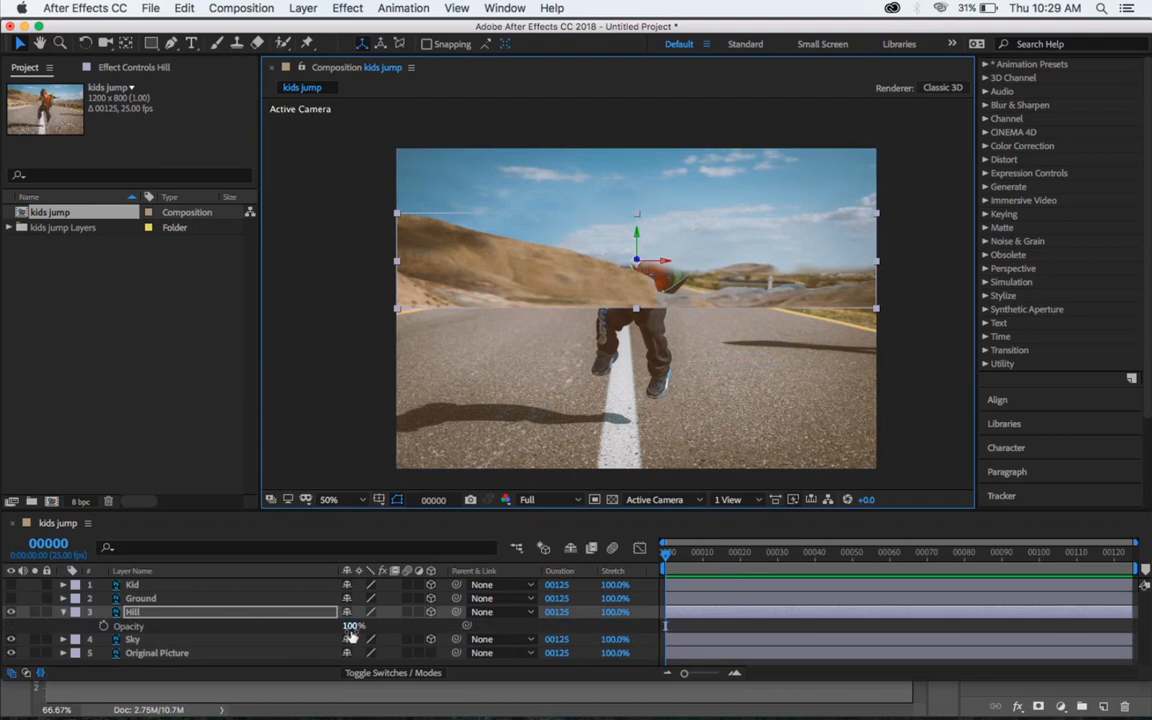
{"action": "left_click_drag", "start_coordinate": [350, 625], "coordinate": [306, 625]}
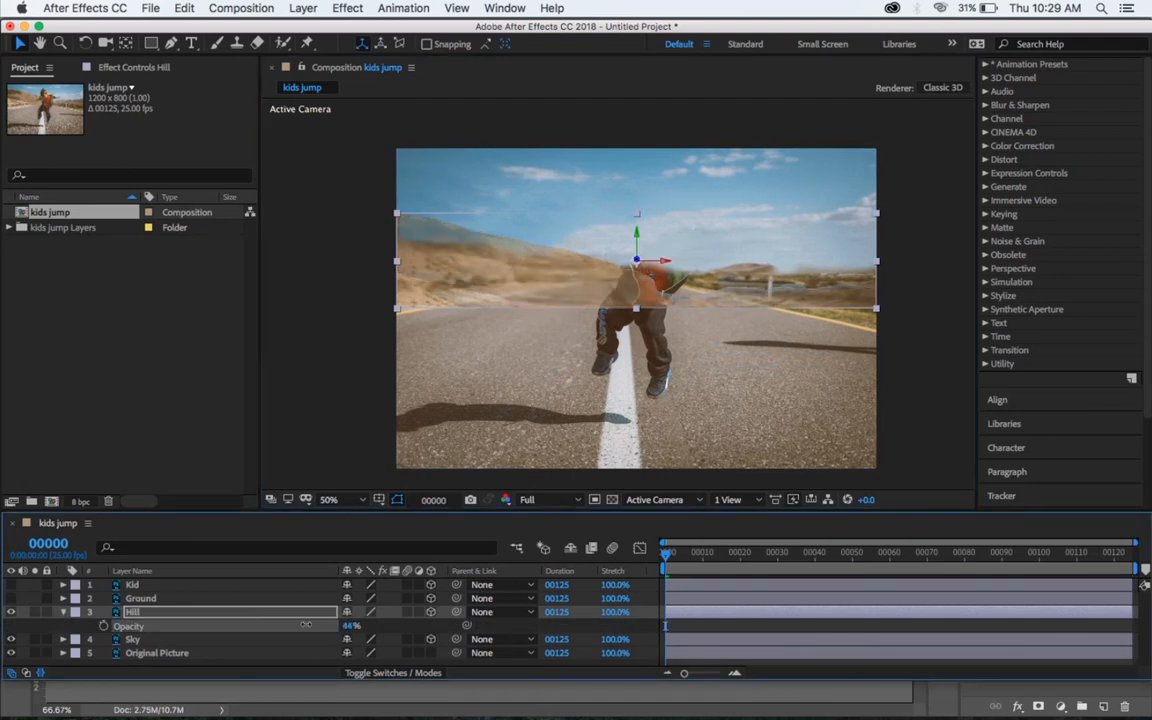
Step: With the Sky layer hidden, move the Hill layer up to match the original picture's hills, then restore its opacity to 100%
{"action": "left_click_drag", "start_coordinate": [529, 276], "coordinate": [515, 219]}
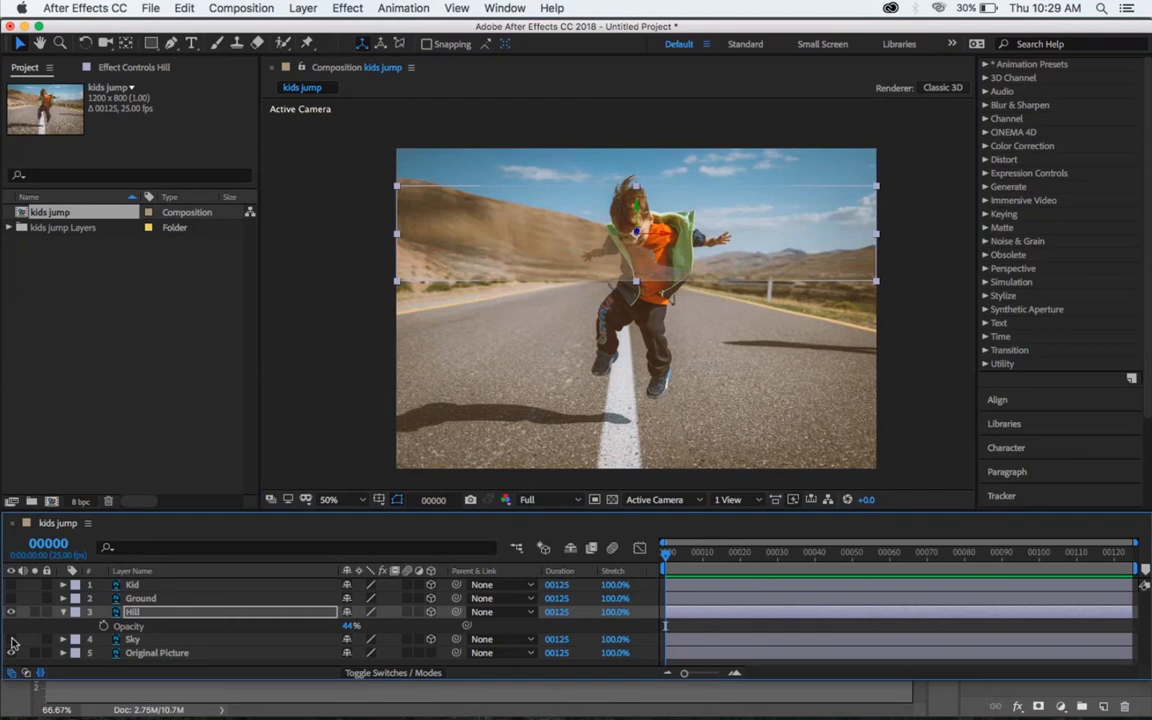
{"action": "mouse_move", "coordinate": [473, 249]}
{"action": "left_mouse_down"}
{"action": "mouse_move", "coordinate": [473, 226]}
{"action": "mouse_move", "coordinate": [471, 239]}
{"action": "left_mouse_up"}
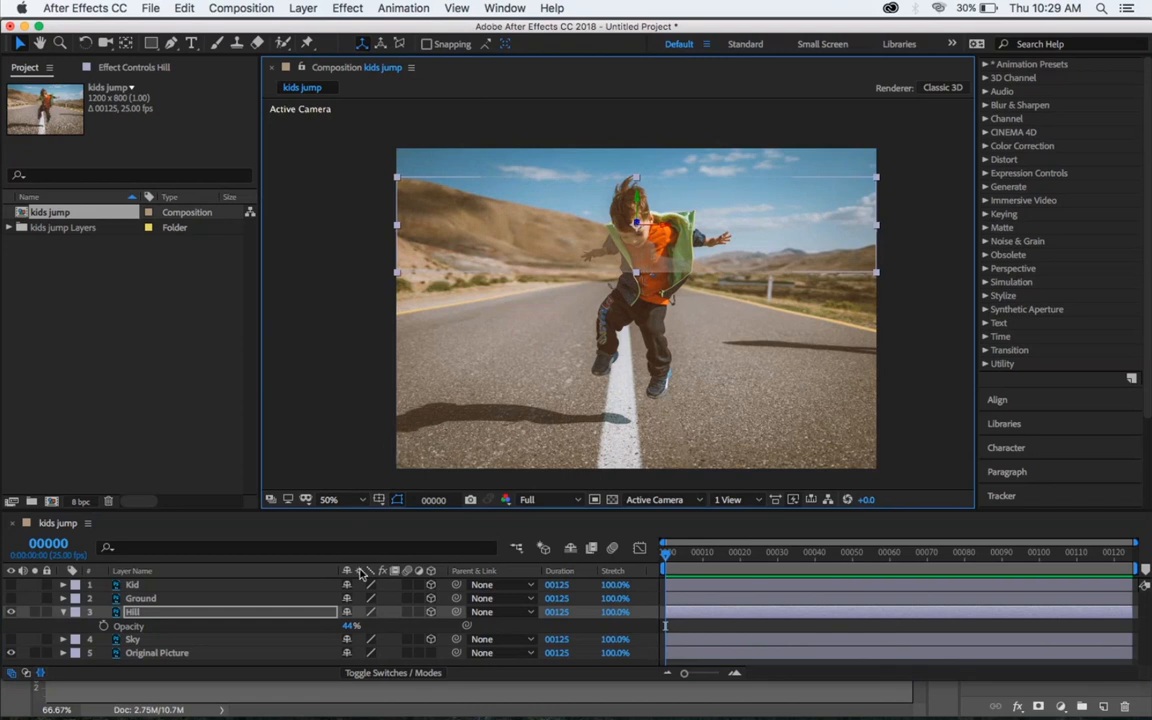
{"action": "left_click_drag", "start_coordinate": [352, 626], "coordinate": [717, 636]}
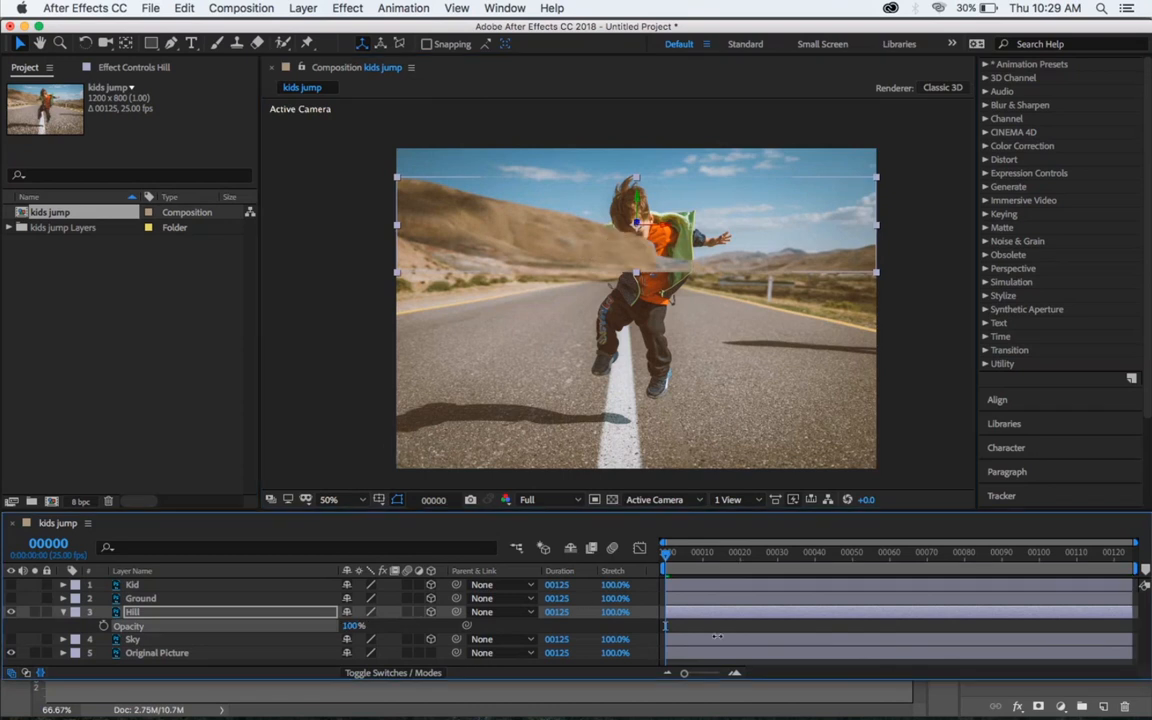
Step: Show the layers' blending modes and set the Hill layer to Difference to compare it with the original picture
{"action": "left_click", "coordinate": [378, 673]}
{"action": "left_click", "coordinate": [378, 673]}
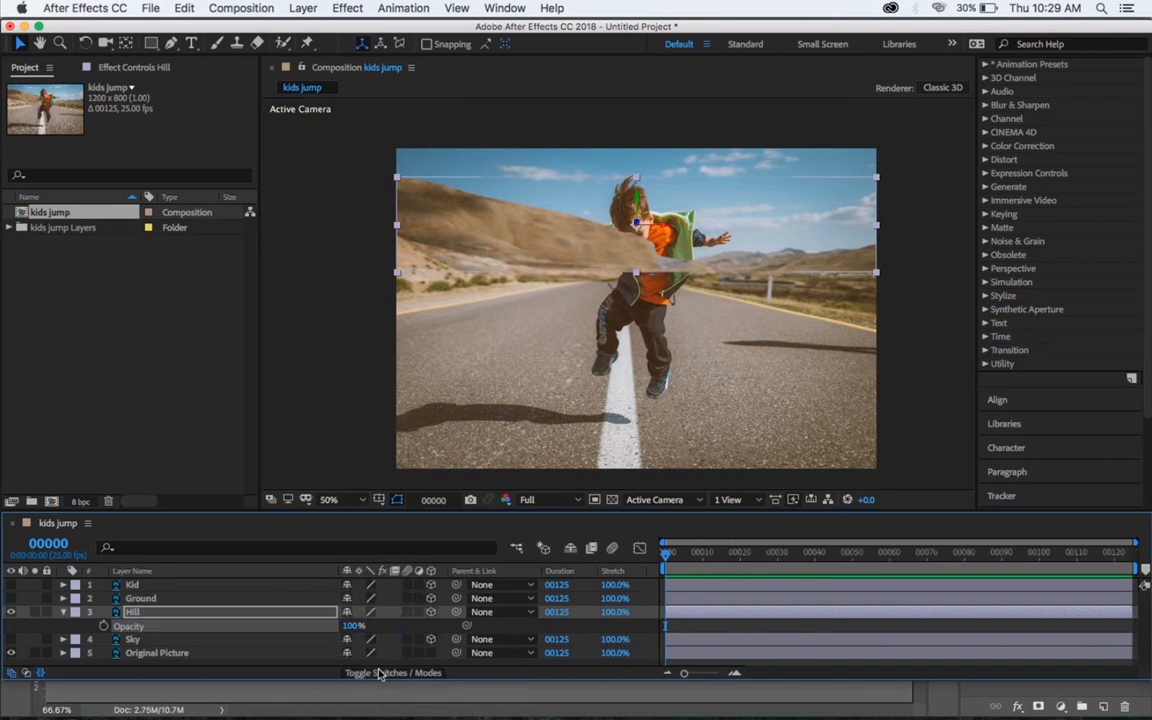
{"action": "left_click", "coordinate": [378, 673]}
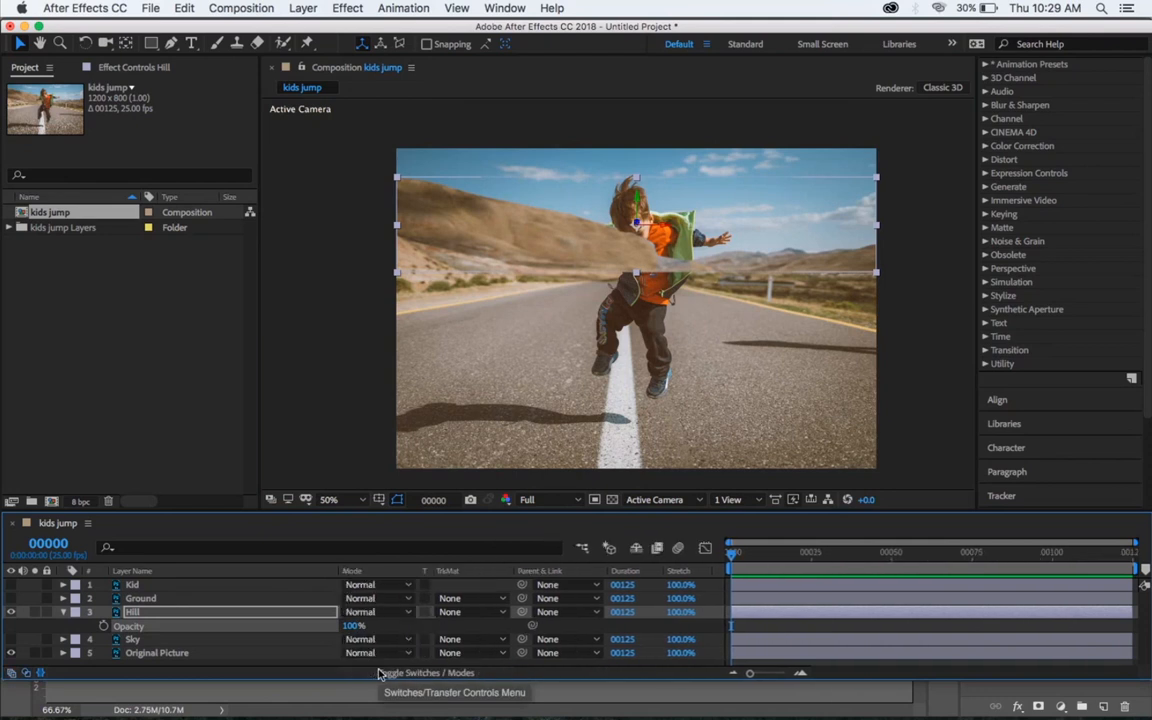
{"action": "left_click", "coordinate": [365, 612]}
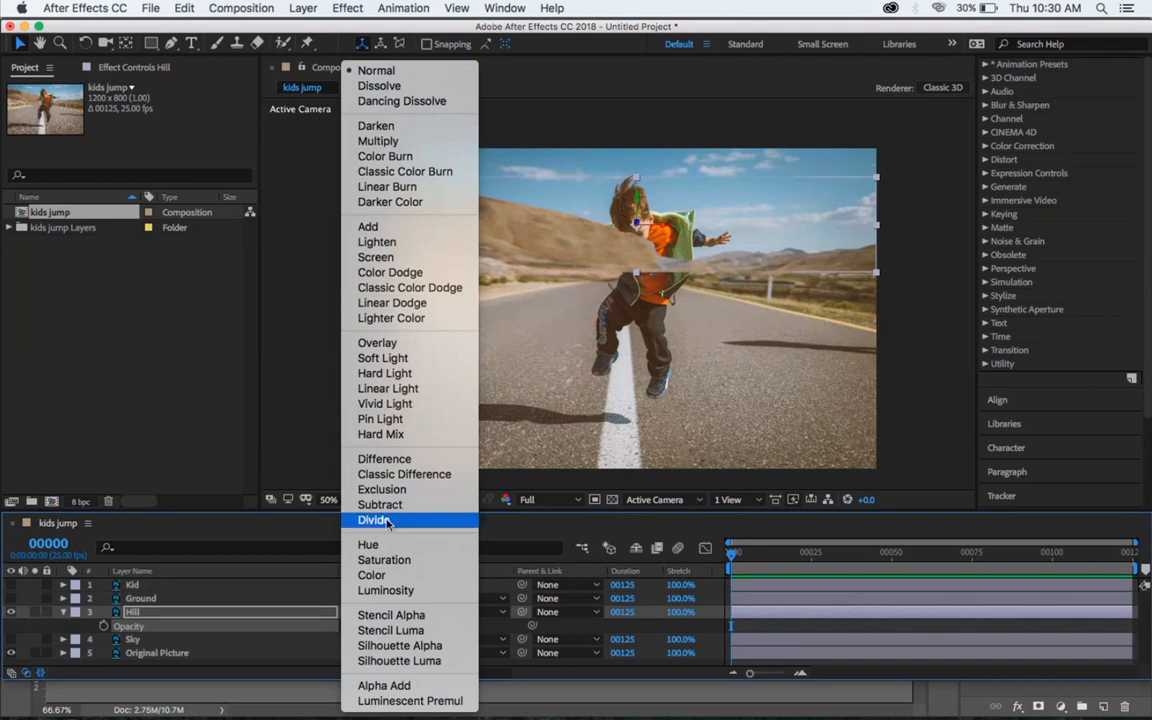
{"action": "left_click", "coordinate": [403, 464]}
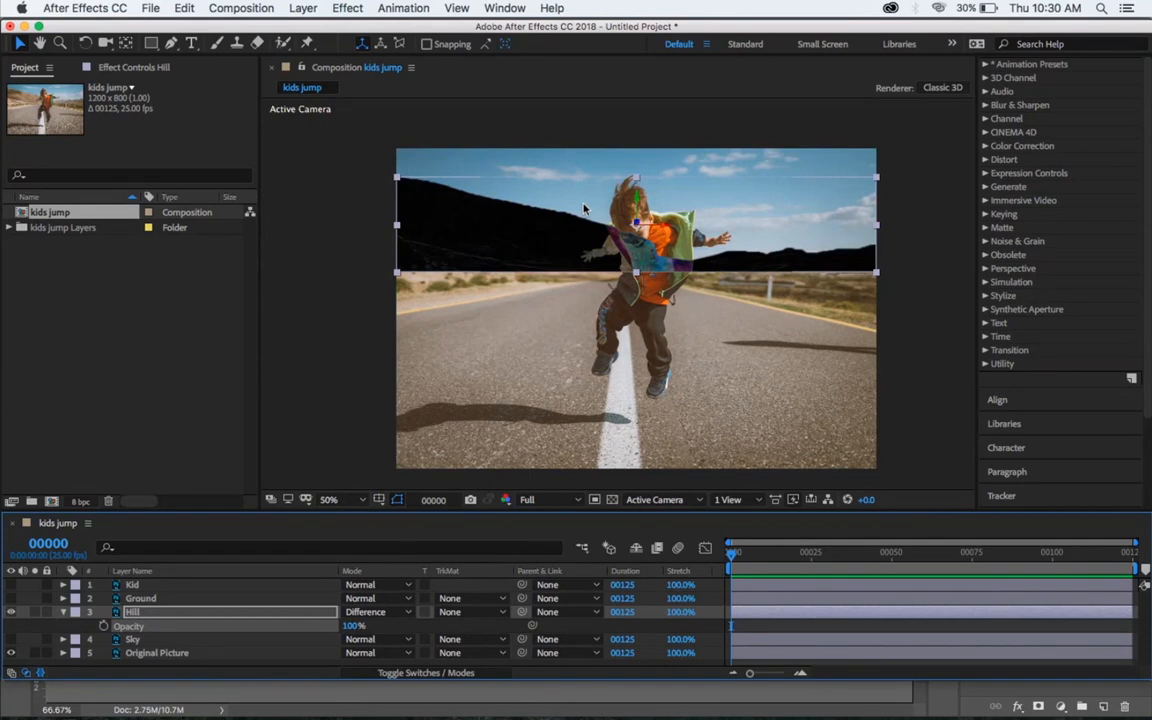
Step: Shift the Hill layer slightly down and back to test its alignment, then return its blending mode to Normal
{"action": "left_click_drag", "start_coordinate": [571, 219], "coordinate": [571, 224]}
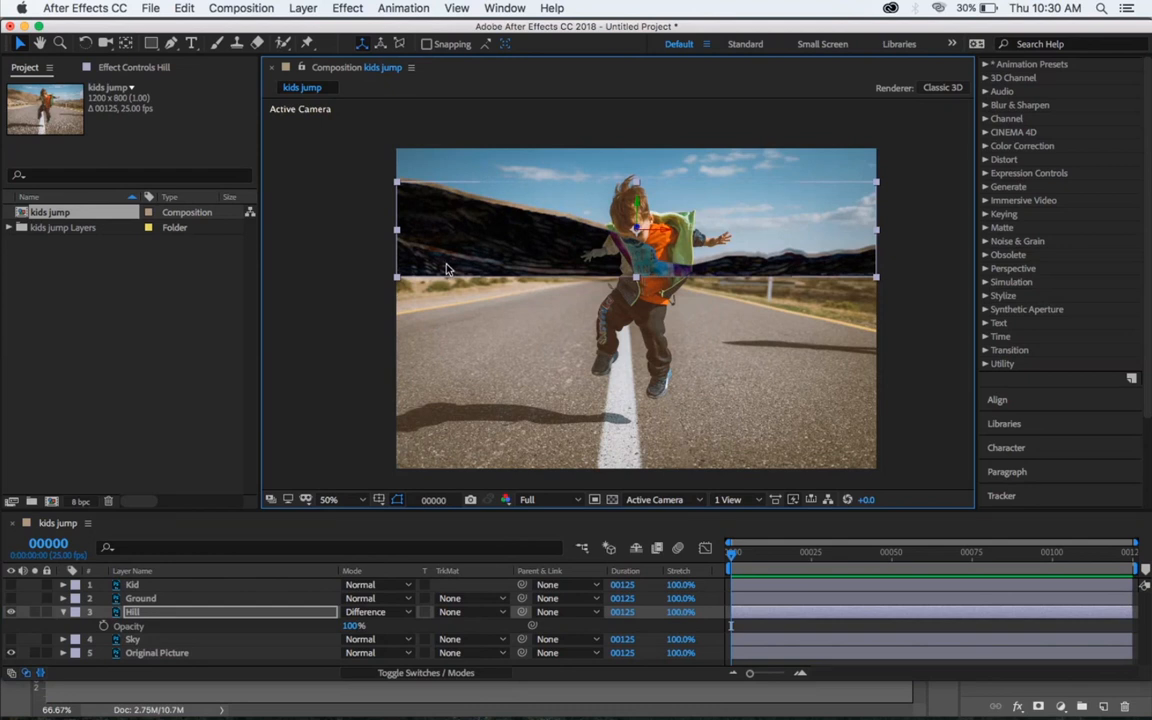
{"action": "key", "text": "shift+Up"}
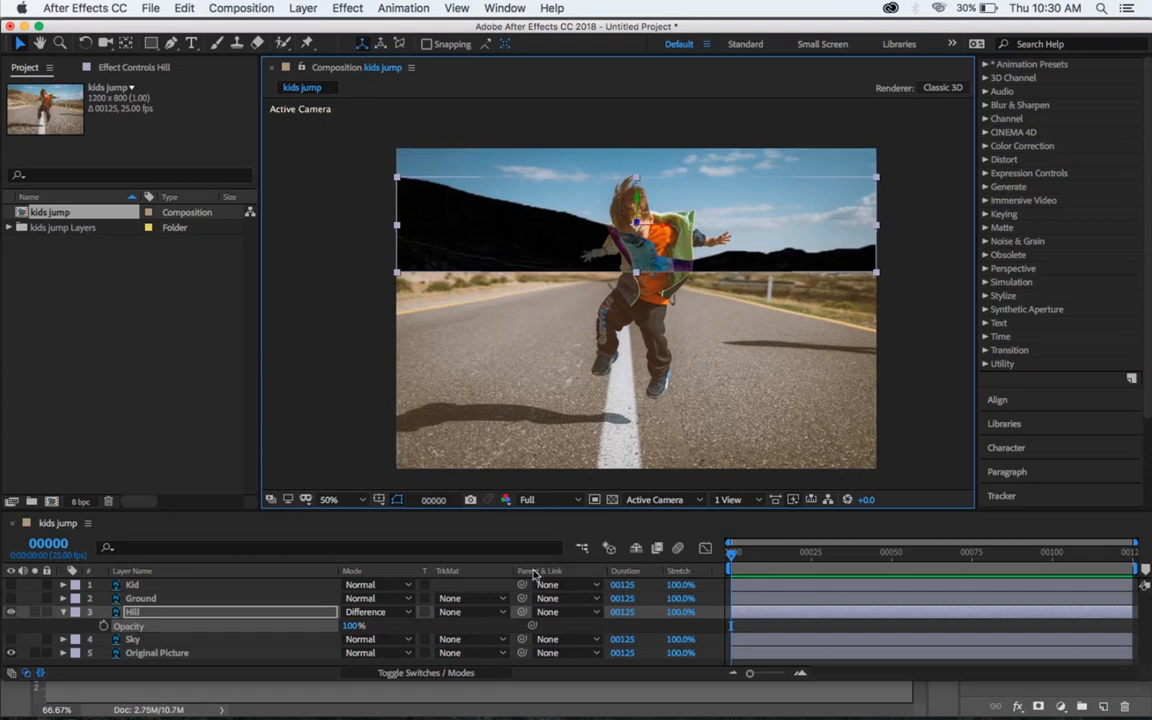
{"action": "left_click", "coordinate": [398, 613]}
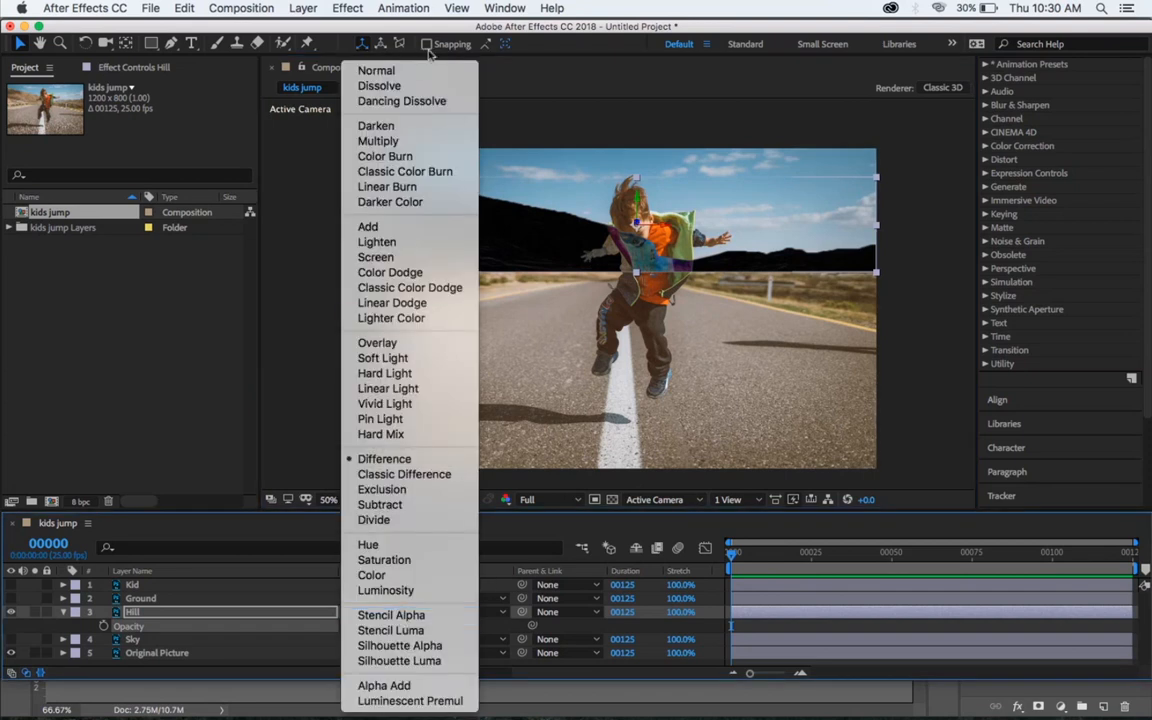
{"action": "left_click", "coordinate": [377, 70]}
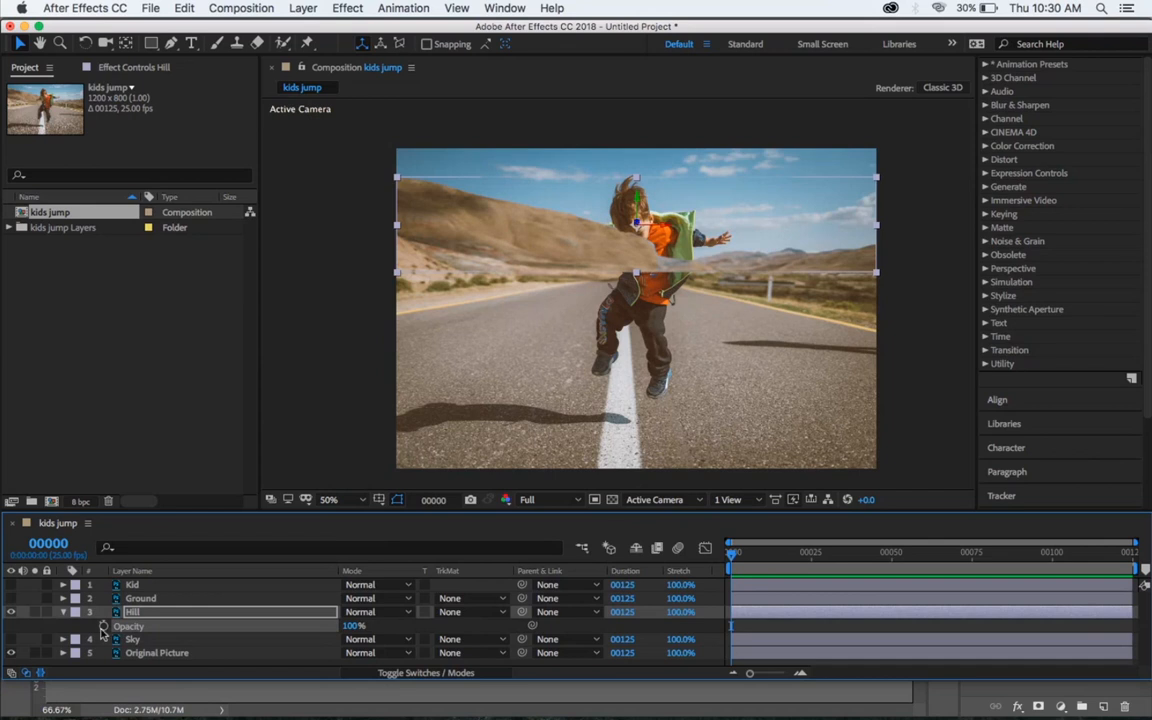
Step: Show the Ground layer again and scale it up proportionally to about 158%
{"action": "left_click", "coordinate": [11, 598]}
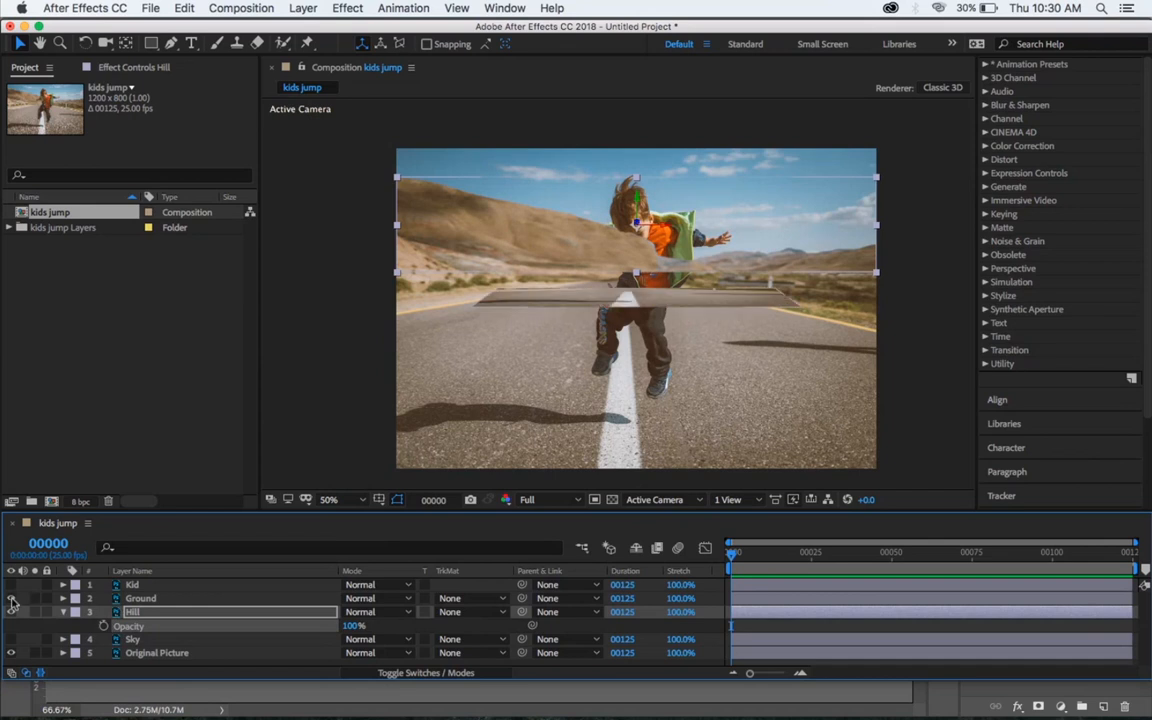
{"action": "left_click", "coordinate": [150, 599]}
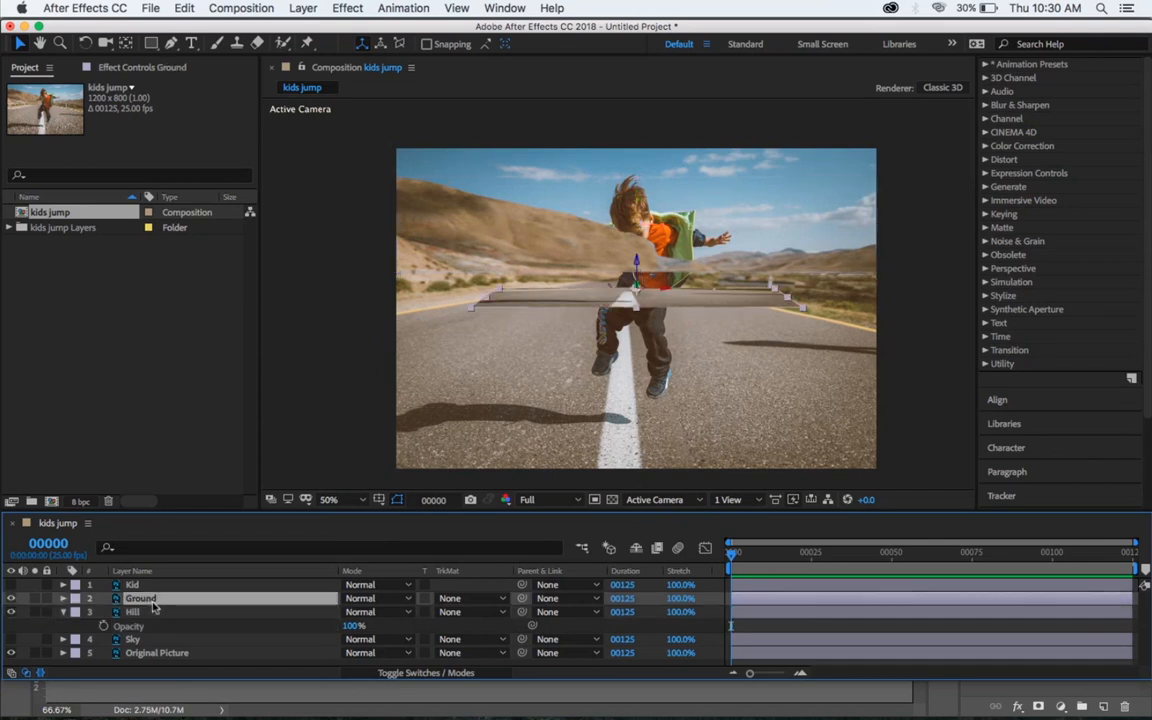
{"action": "left_click", "coordinate": [488, 302]}
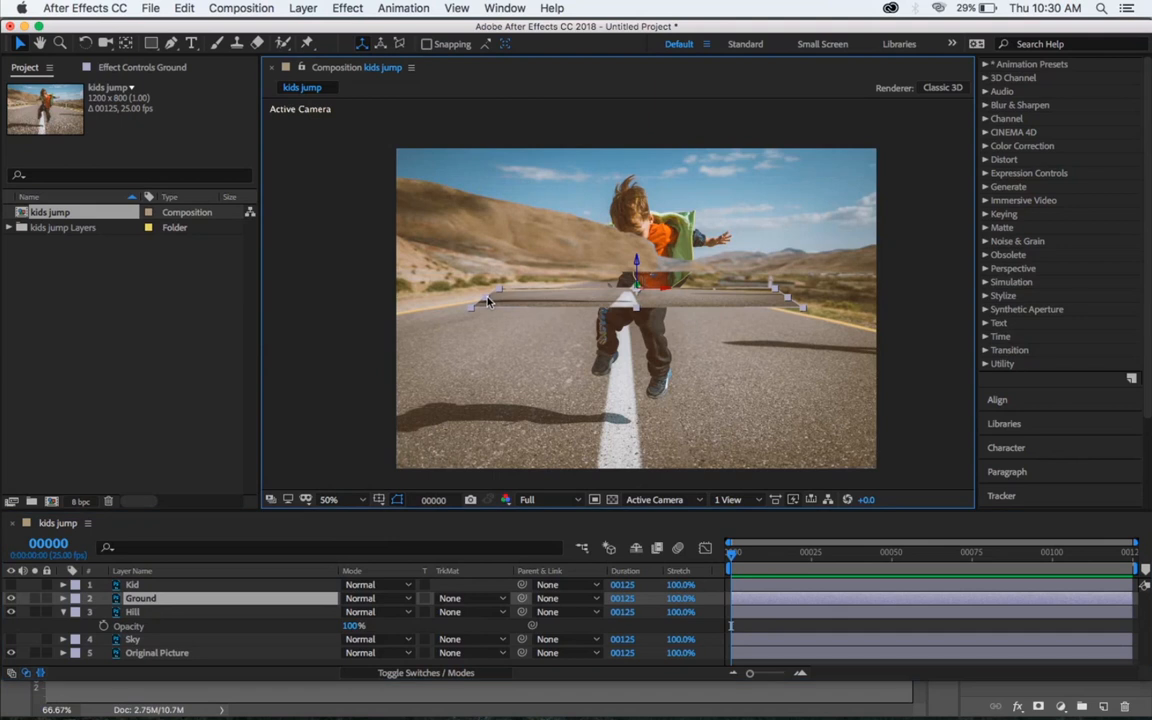
{"action": "left_click_drag", "start_coordinate": [482, 301], "coordinate": [358, 326]}
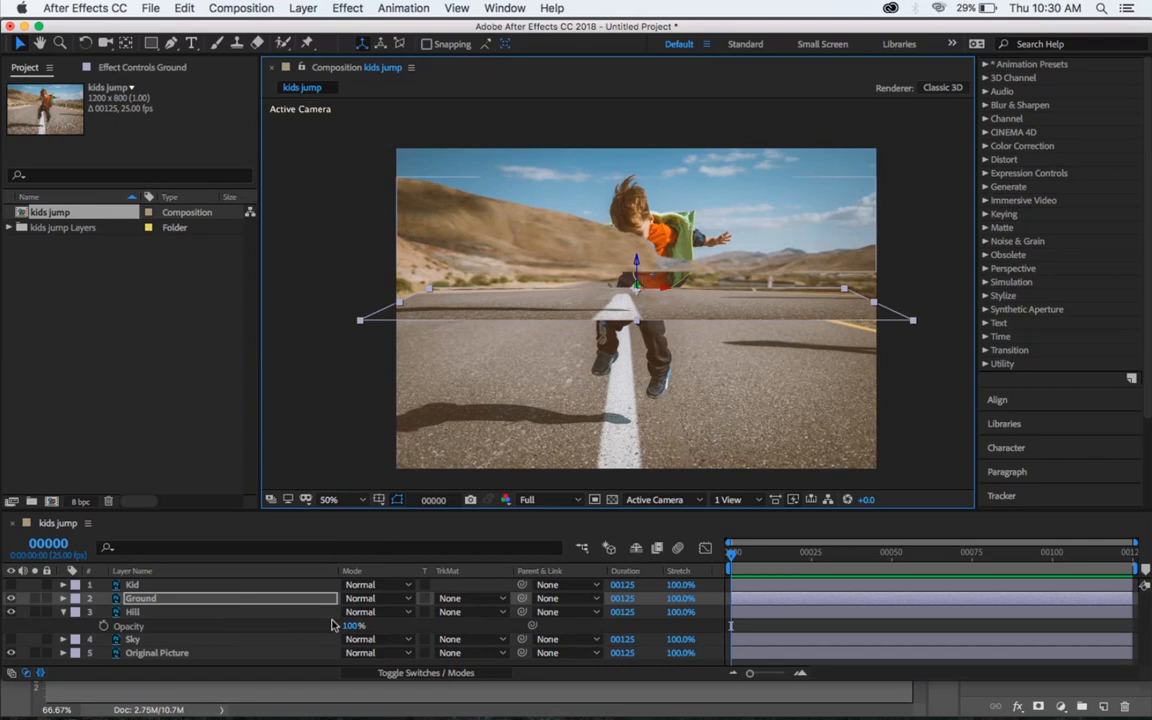
Step: Set the Ground's scale to 173.2% proportionally, then stretch its Y scale to 390.9% so it reaches the frame's lower edge
{"action": "key", "text": "s"}
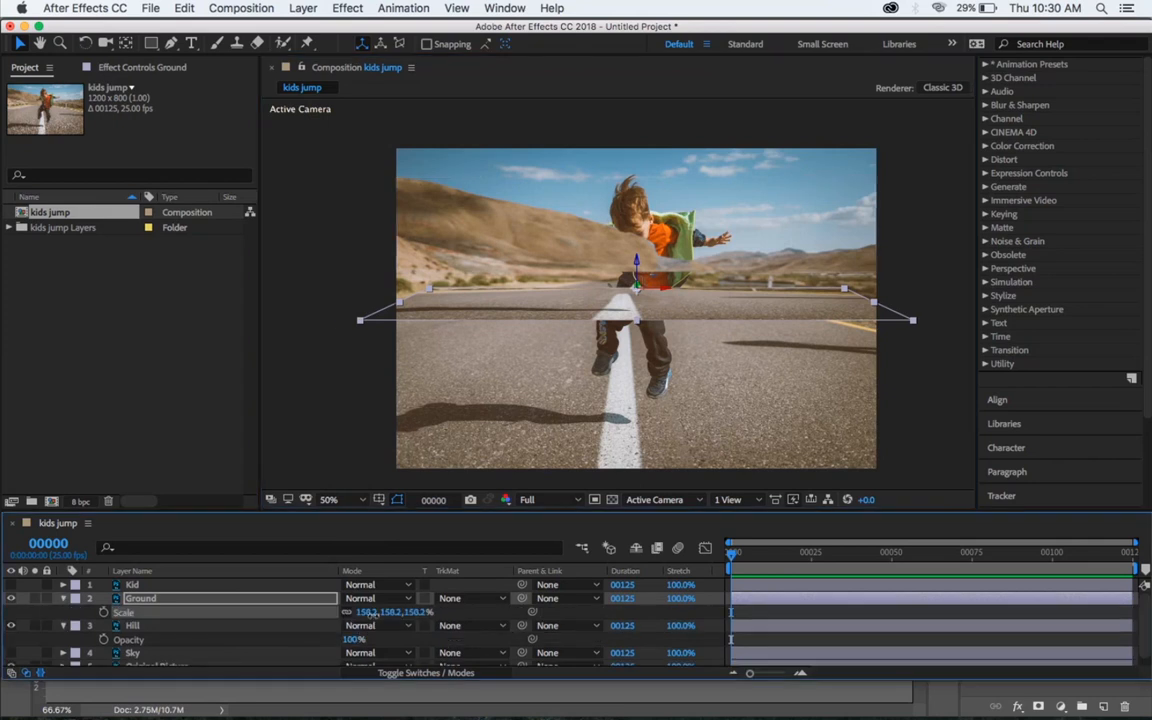
{"action": "left_click_drag", "start_coordinate": [363, 613], "coordinate": [391, 619]}
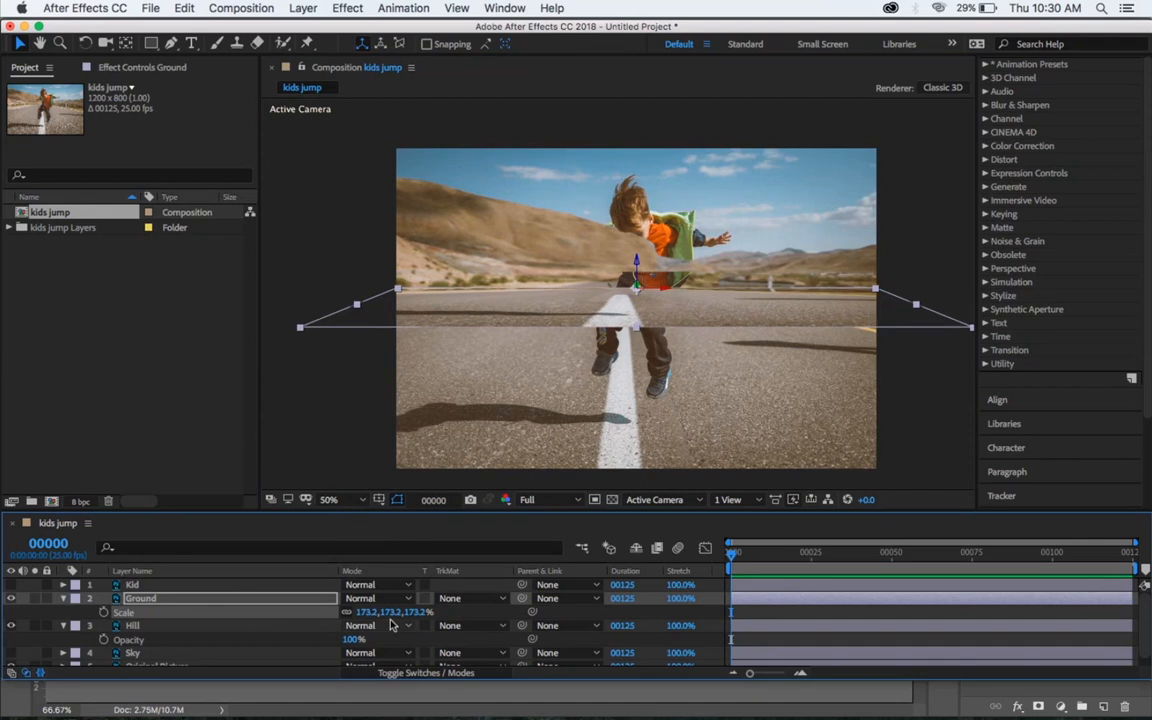
{"action": "left_click", "coordinate": [640, 323]}
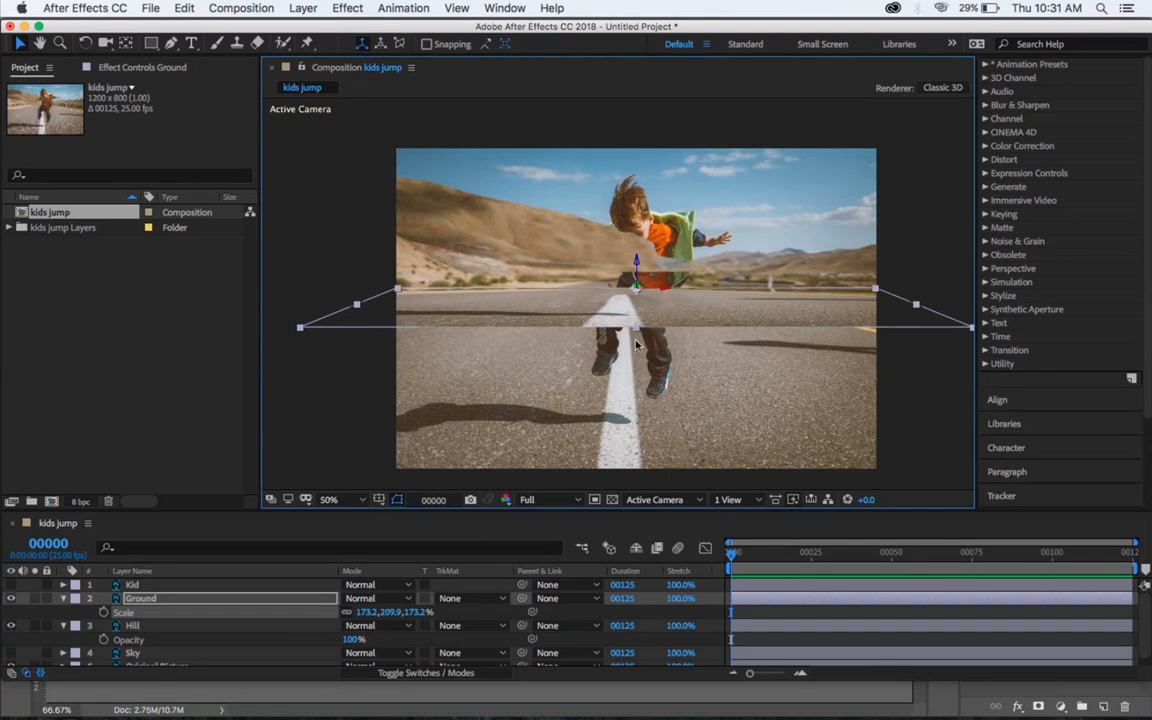
{"action": "left_click_drag", "start_coordinate": [638, 330], "coordinate": [629, 470]}
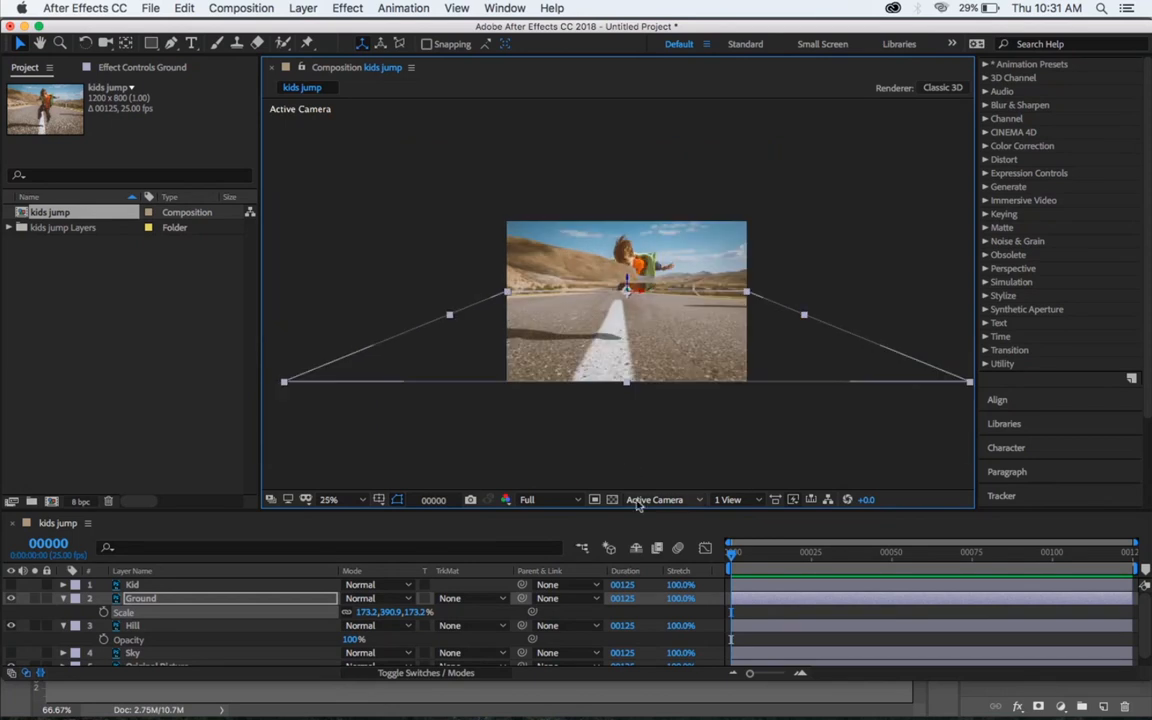
Step: Examine the stretched Ground plane in Custom View 1, comparing it with the Active Camera view
{"action": "left_click", "coordinate": [637, 499]}
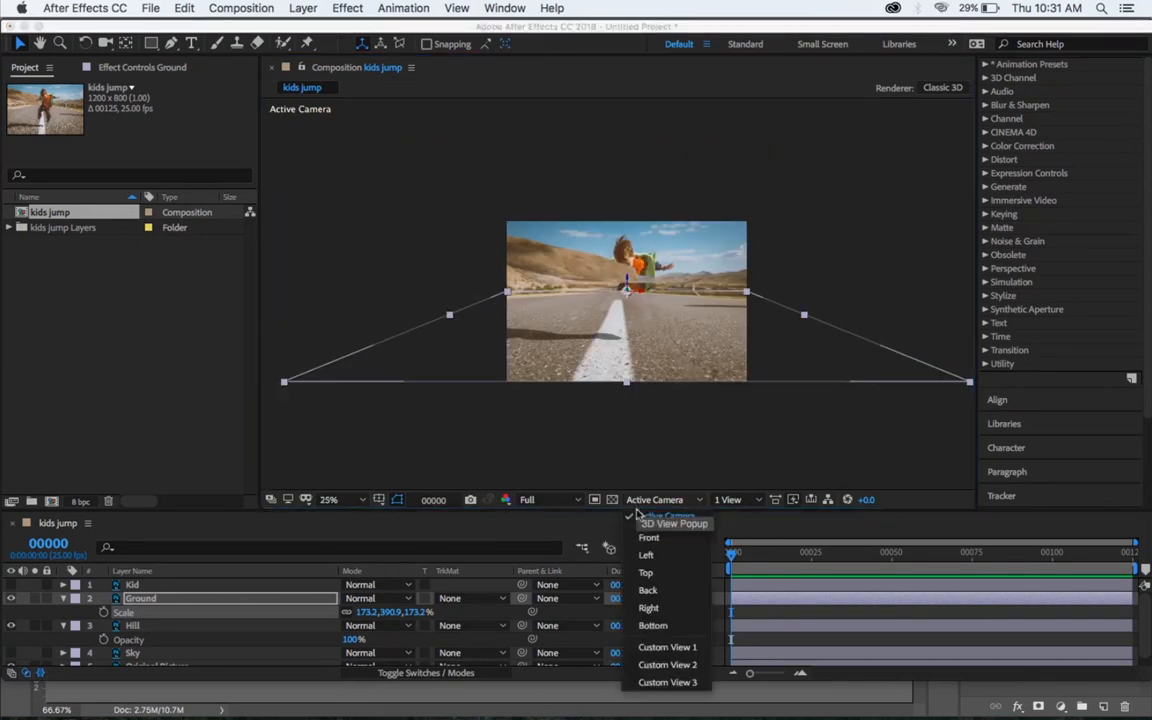
{"action": "left_click", "coordinate": [665, 646]}
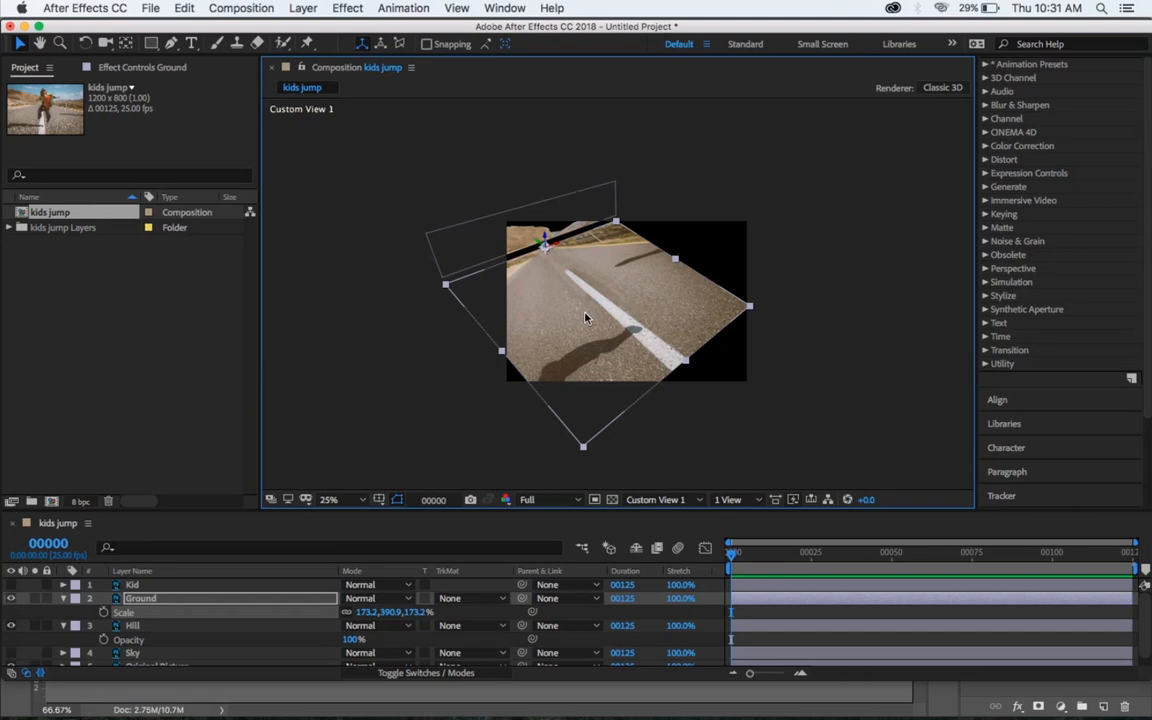
{"action": "left_click", "coordinate": [645, 499]}
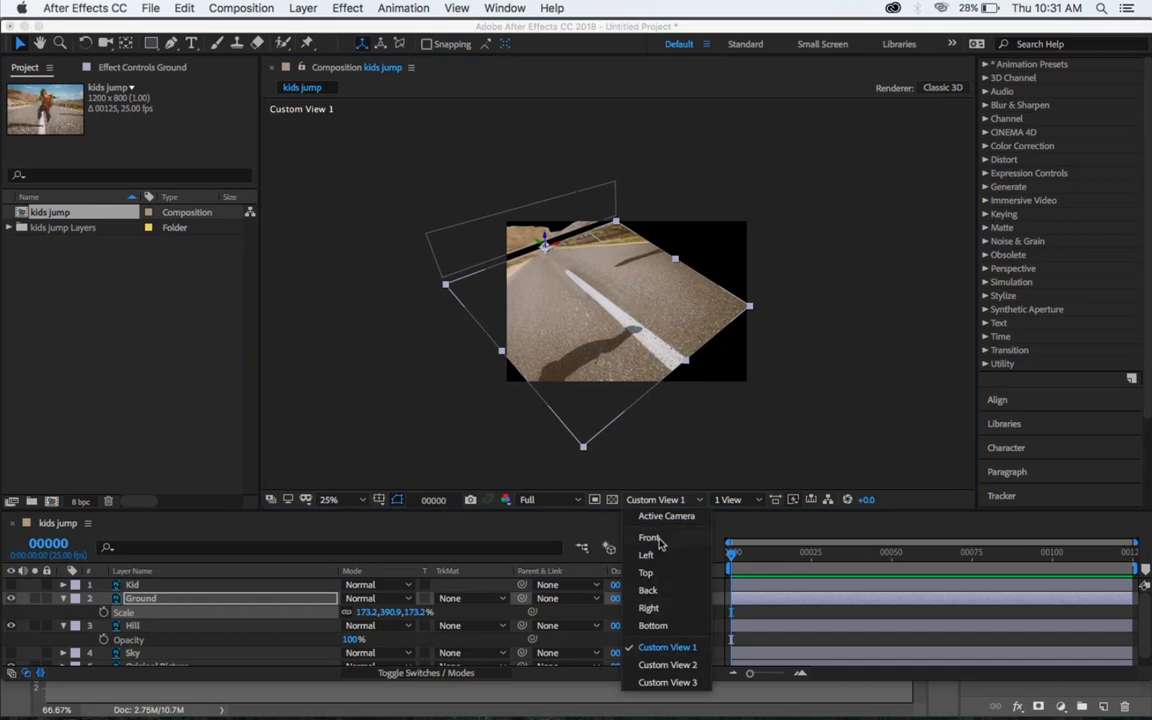
{"action": "left_click", "coordinate": [667, 516]}
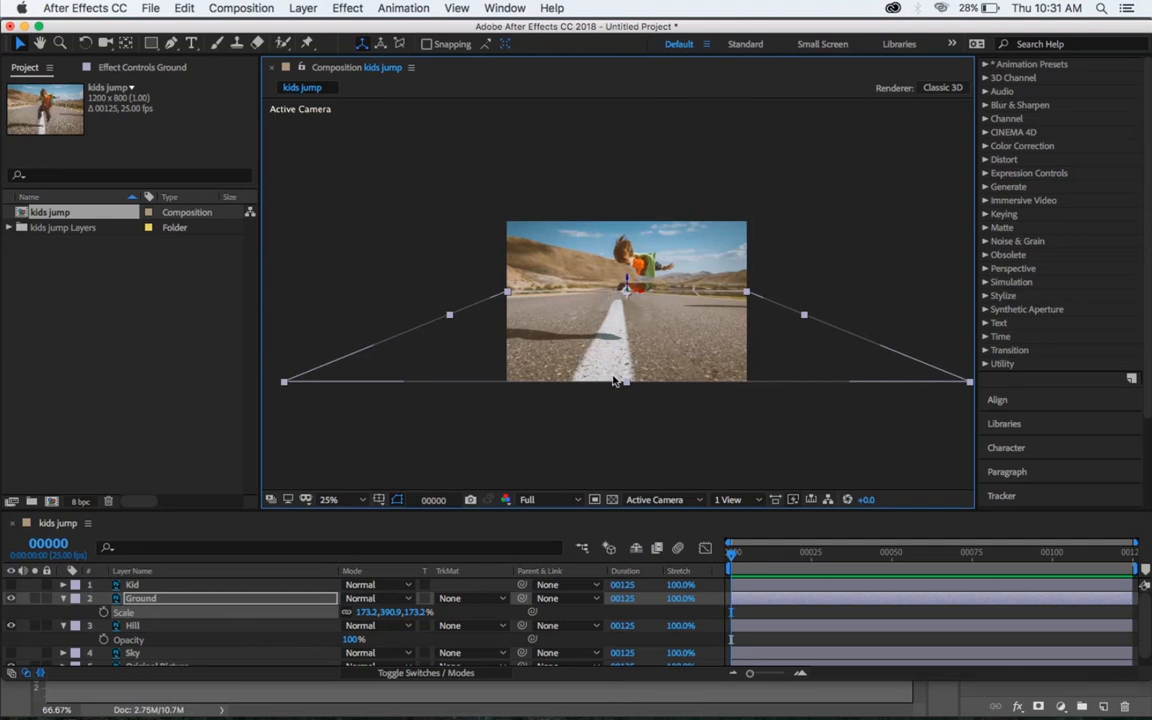
{"action": "left_click", "coordinate": [652, 499]}
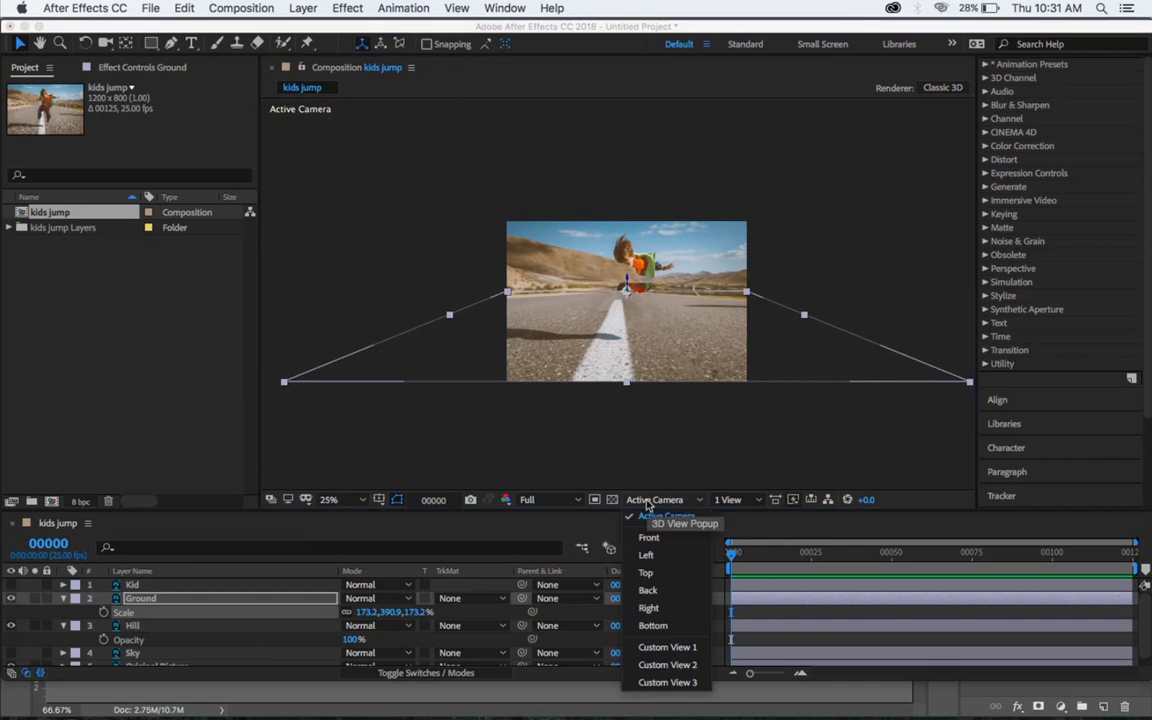
{"action": "left_click", "coordinate": [665, 647]}
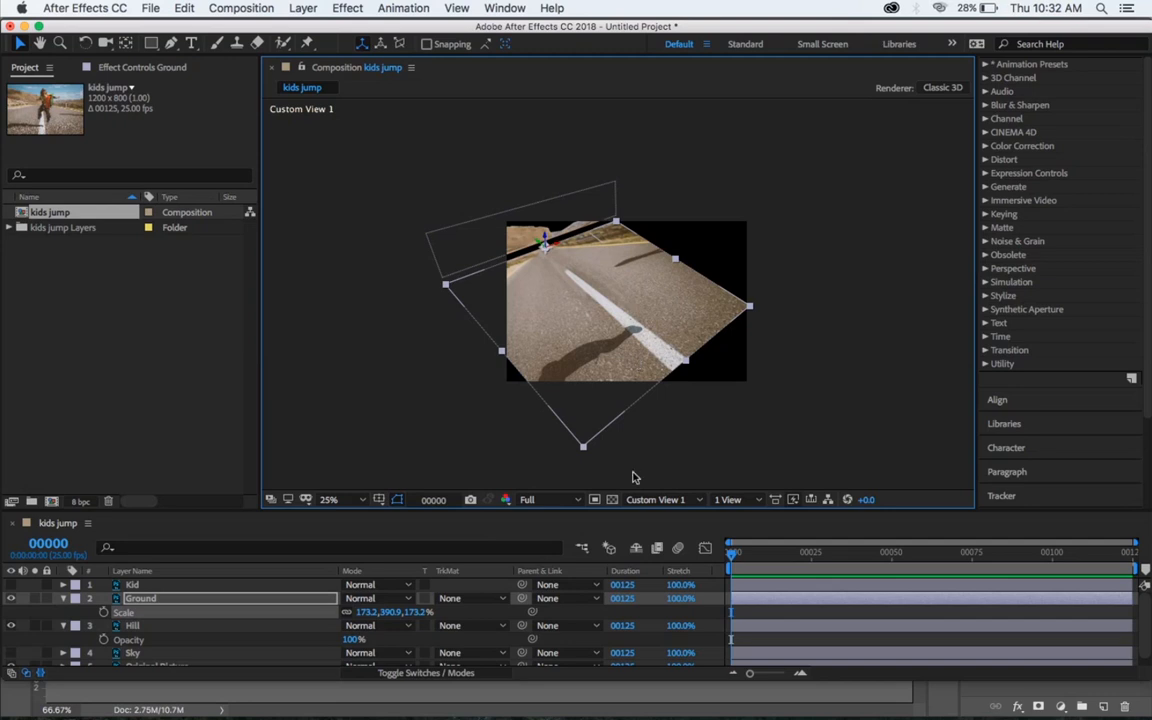
{"action": "left_click", "coordinate": [652, 500]}
{"action": "left_click", "coordinate": [668, 517]}
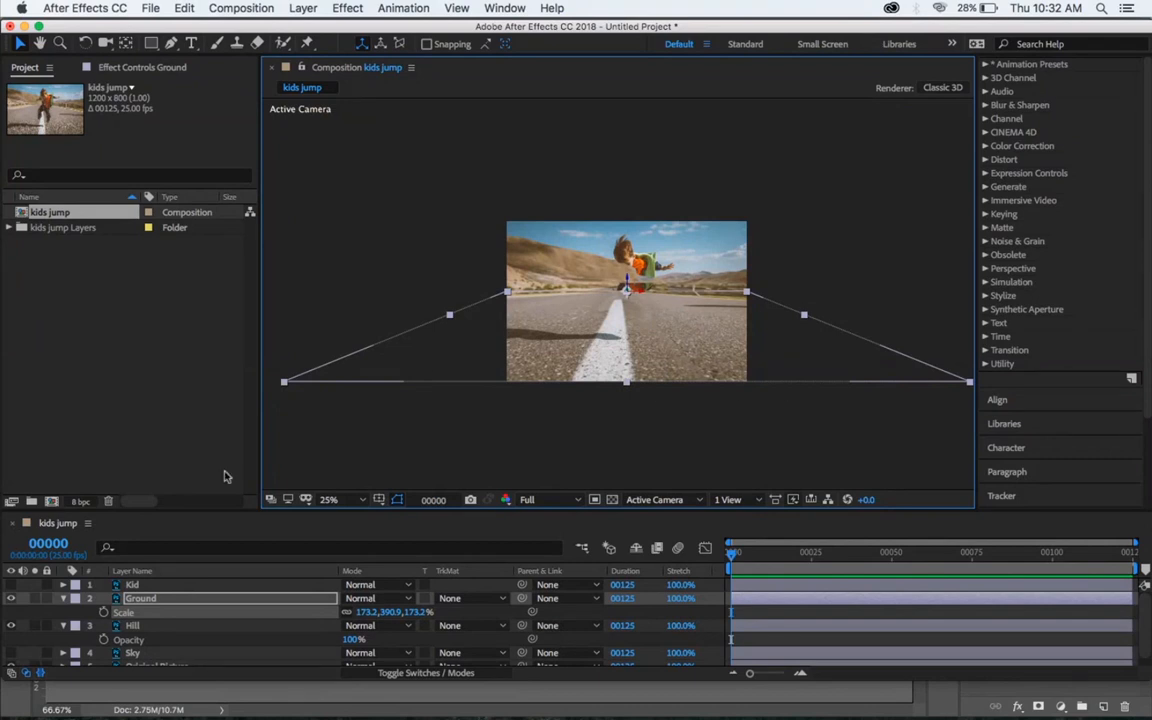
Step: Toggle the Ground layer's visibility repeatedly to compare it with the road in the original picture, leaving it shown
{"action": "left_click", "coordinate": [11, 598]}
{"action": "left_click", "coordinate": [11, 598]}
{"action": "left_click", "coordinate": [11, 598]}
{"action": "left_click", "coordinate": [11, 598]}
{"action": "left_click", "coordinate": [11, 598]}
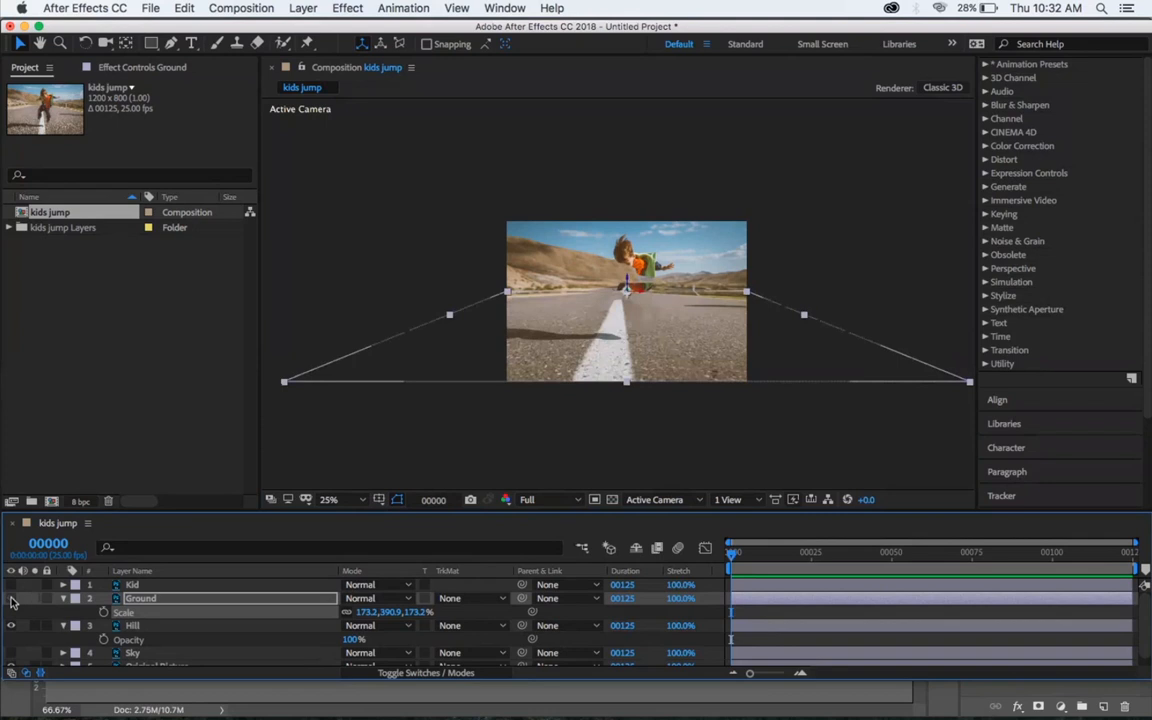
{"action": "left_click", "coordinate": [11, 598]}
{"action": "left_click", "coordinate": [11, 598]}
{"action": "left_click", "coordinate": [11, 598]}
{"action": "left_click", "coordinate": [11, 598]}
Step: Hide the Original Picture layer to leave only the separated layers in the composition
{"action": "key", "text": "period"}
{"action": "key", "text": "period"}
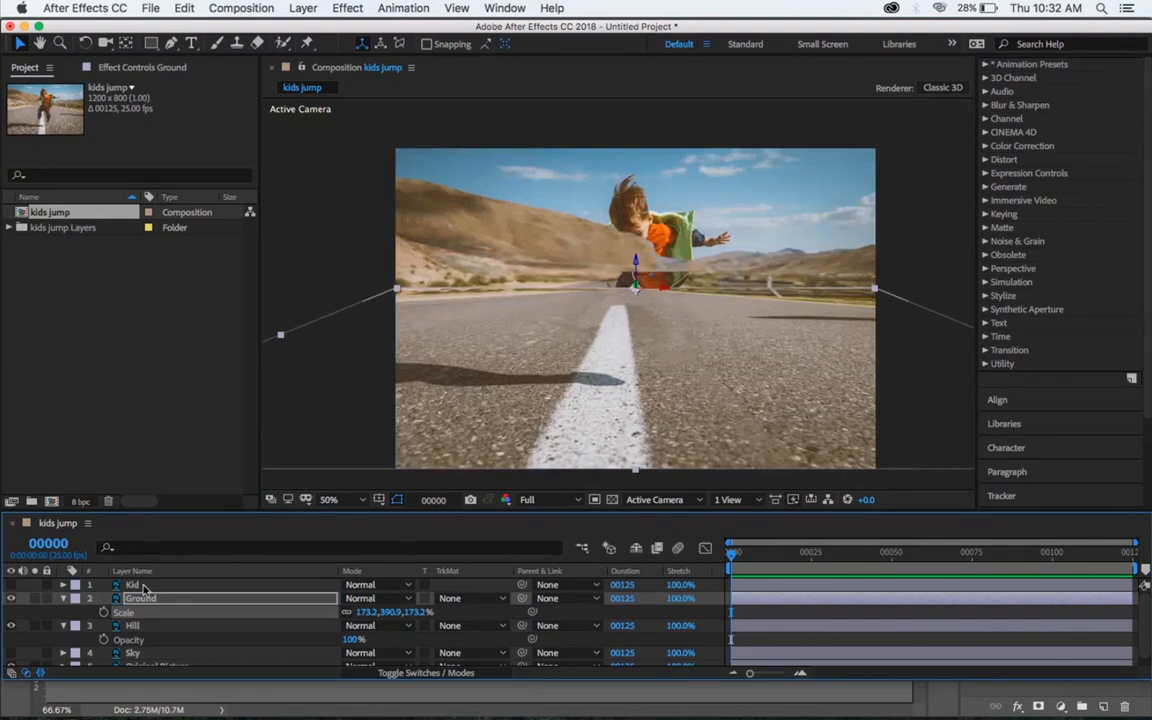
{"action": "scroll", "coordinate": [43, 632], "scroll_direction": "down", "scroll_amount": 1}
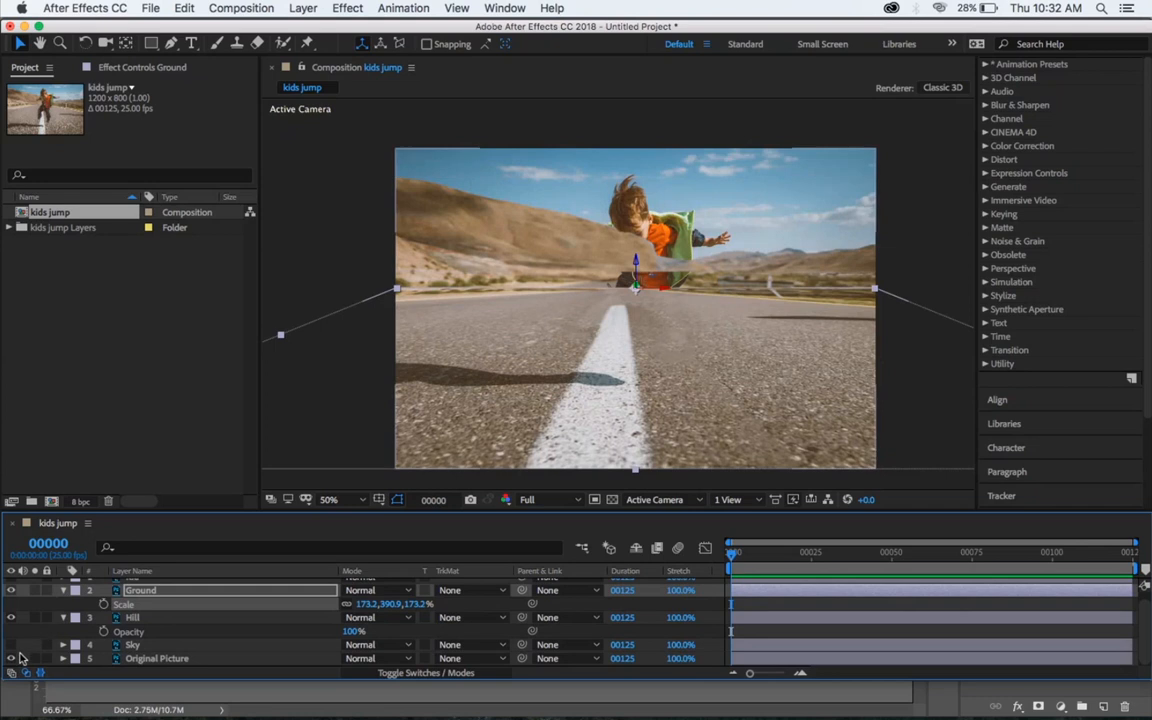
{"action": "left_click", "coordinate": [11, 658]}
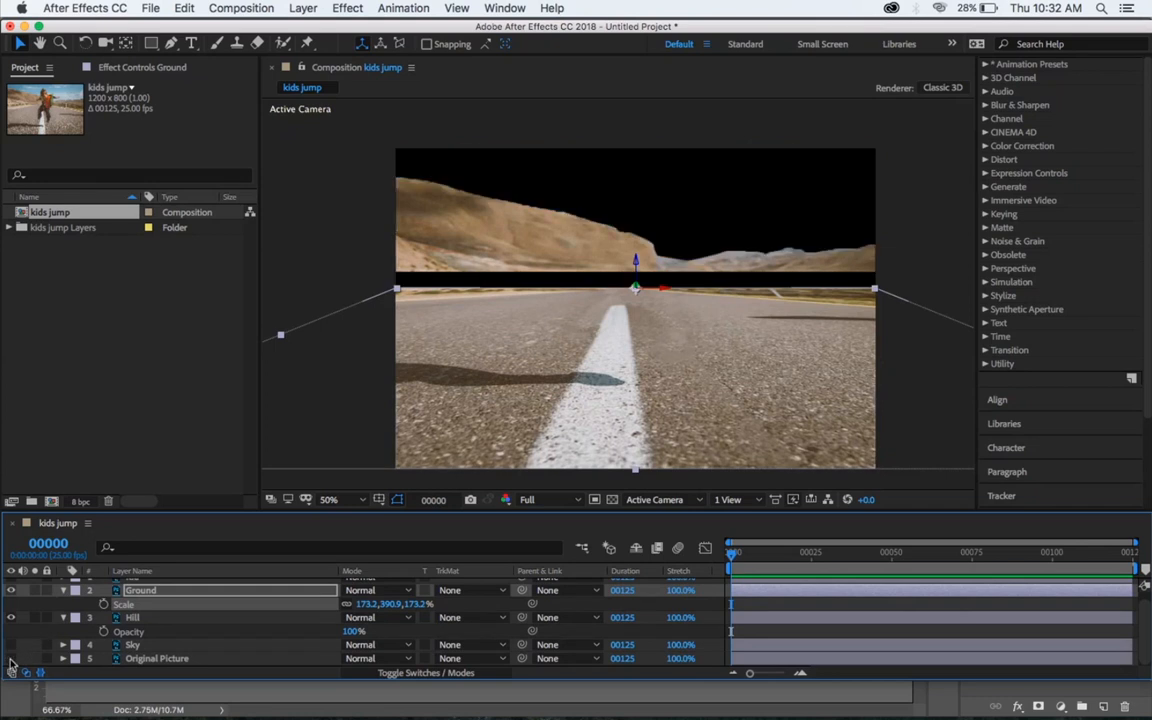
Step: Raise the Ground until its far edge meets the Hill's base, then stretch its Y scale to 427.3% to reach the frame's lower edge
{"action": "left_click", "coordinate": [630, 335]}
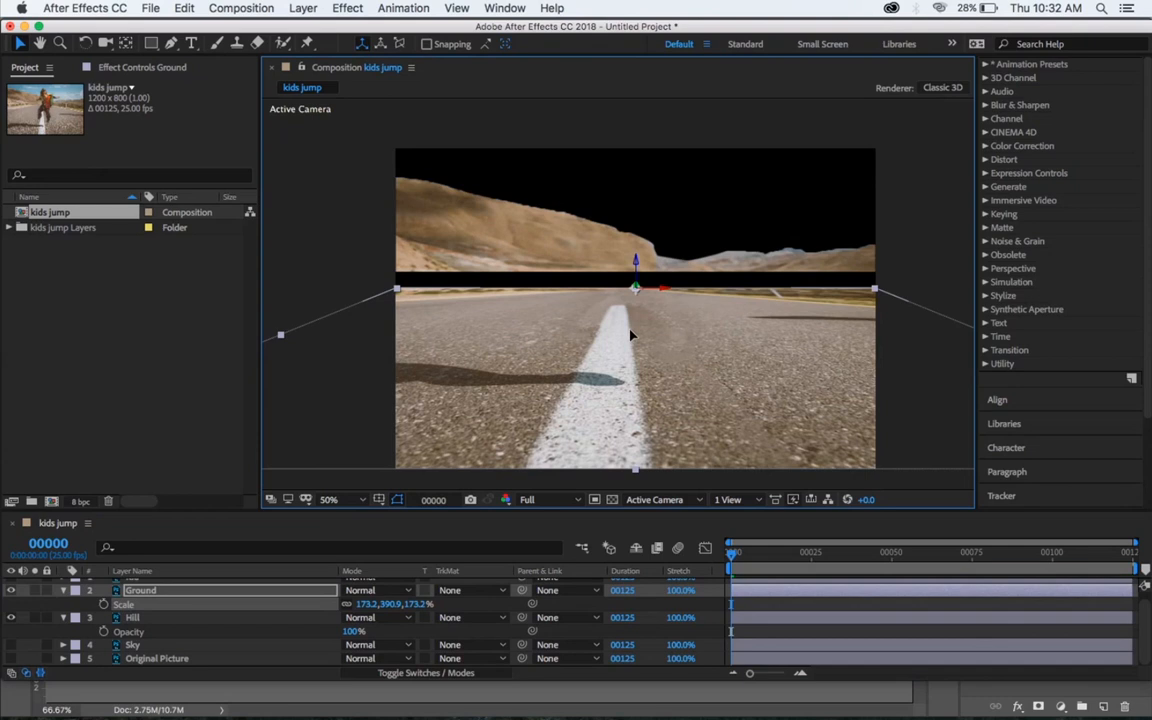
{"action": "left_click_drag", "start_coordinate": [630, 335], "coordinate": [628, 316]}
{"action": "key", "text": "Up"}
{"action": "key", "text": "Up"}
{"action": "key", "text": "Up"}
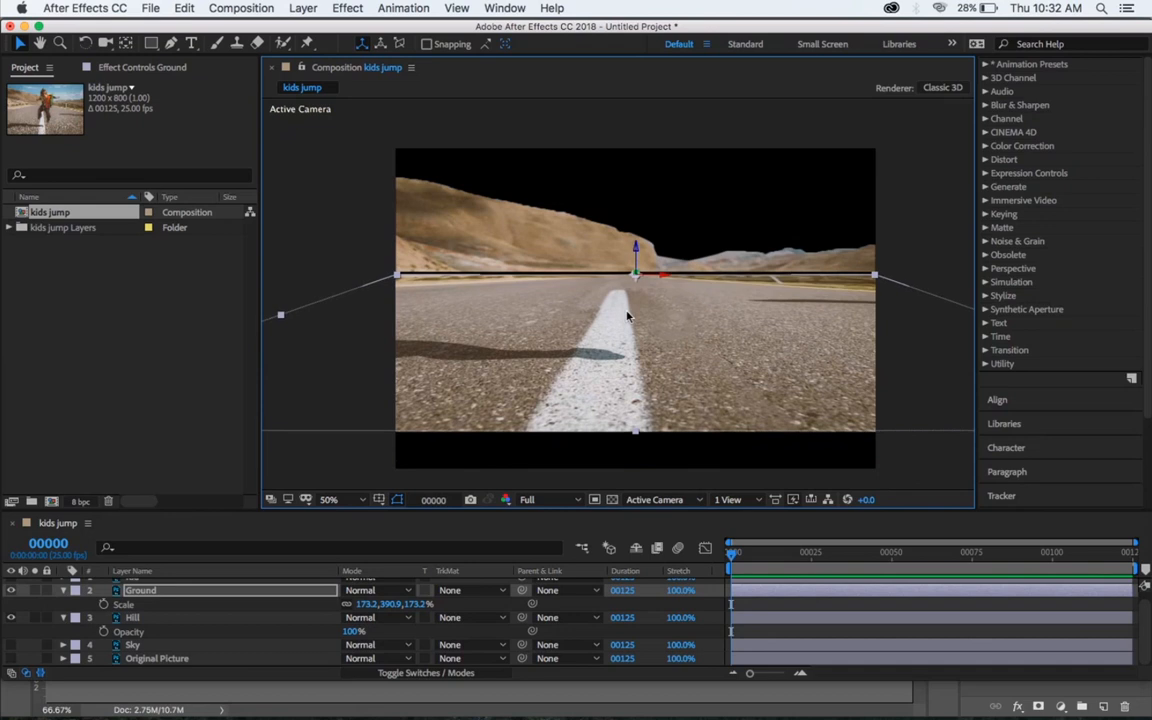
{"action": "key", "text": "Up"}
{"action": "key", "text": "Up"}
{"action": "key", "text": "Up"}
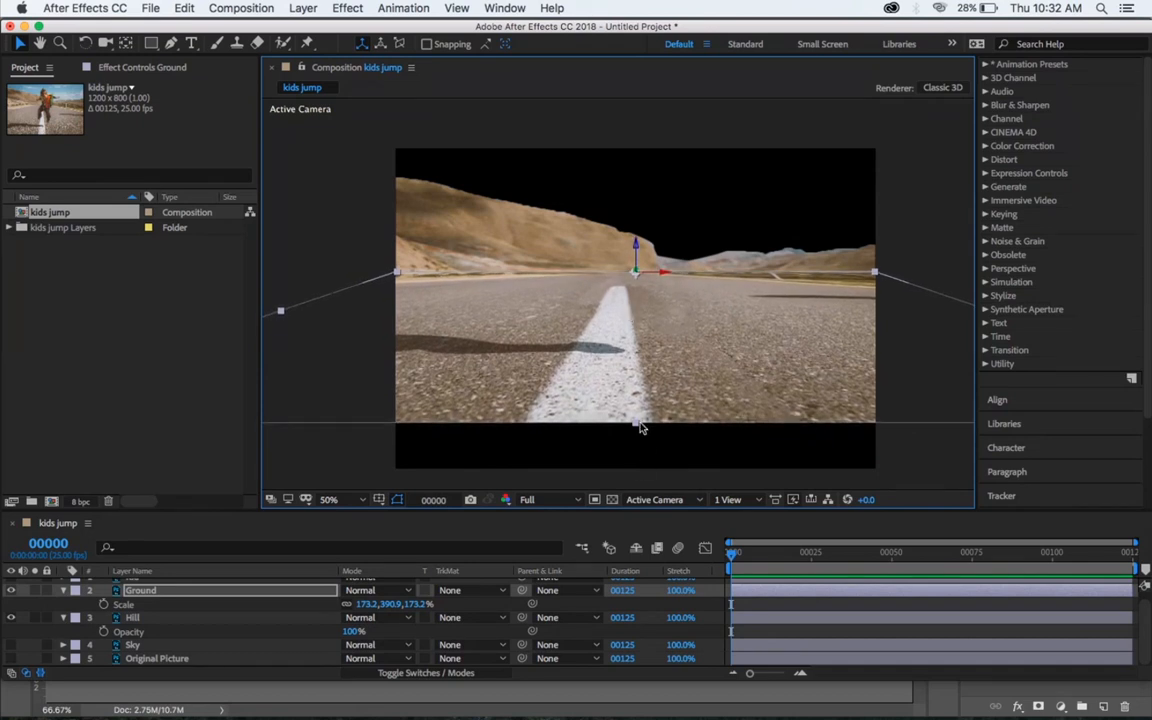
{"action": "left_click_drag", "start_coordinate": [636, 427], "coordinate": [634, 477]}
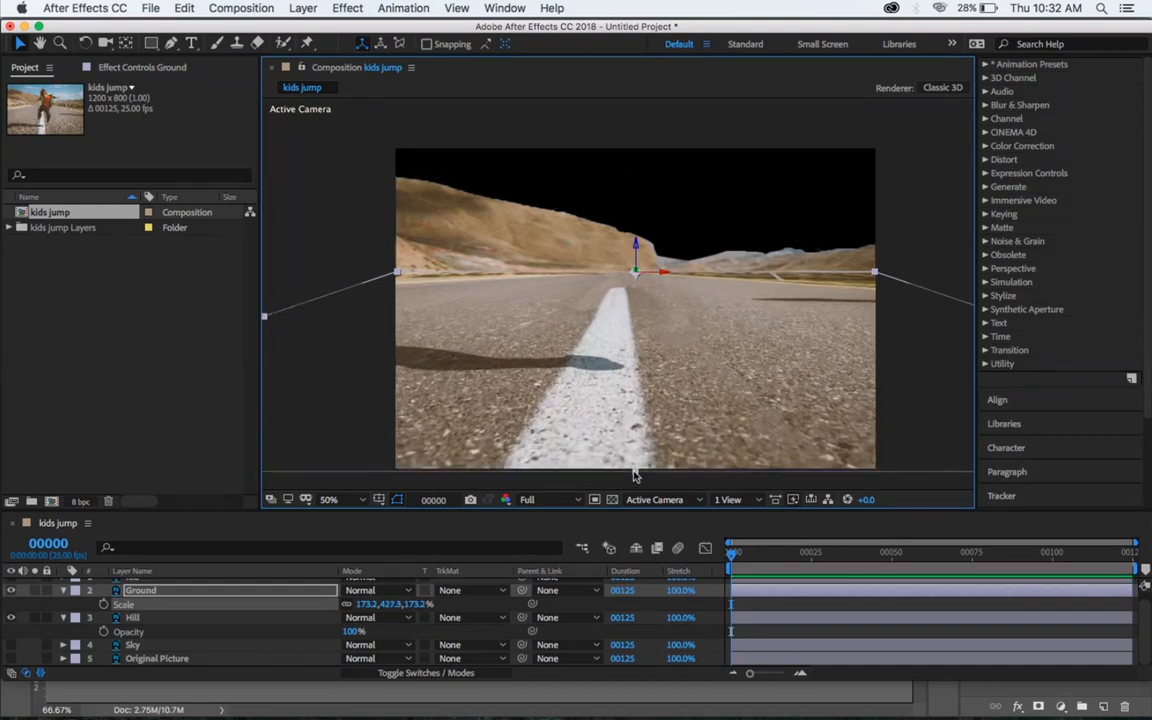
Step: Apply the CC Power Pin distortion effect to the Ground layer
{"action": "key", "text": "comma"}
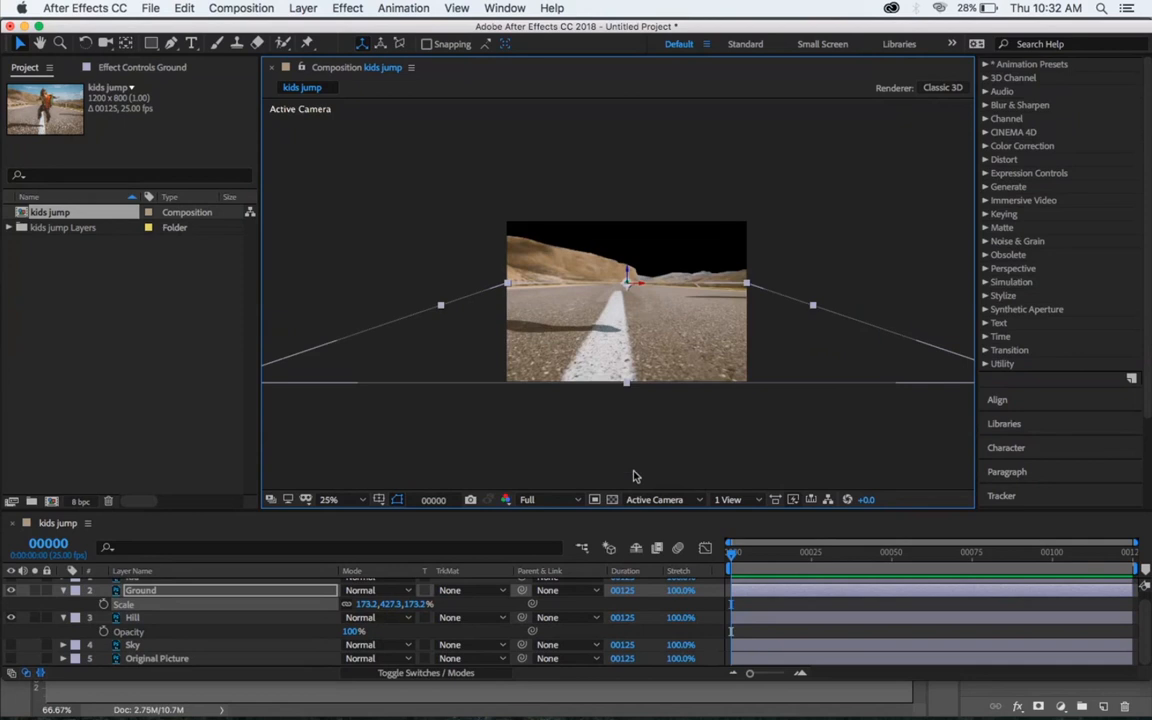
{"action": "left_click", "coordinate": [440, 347]}
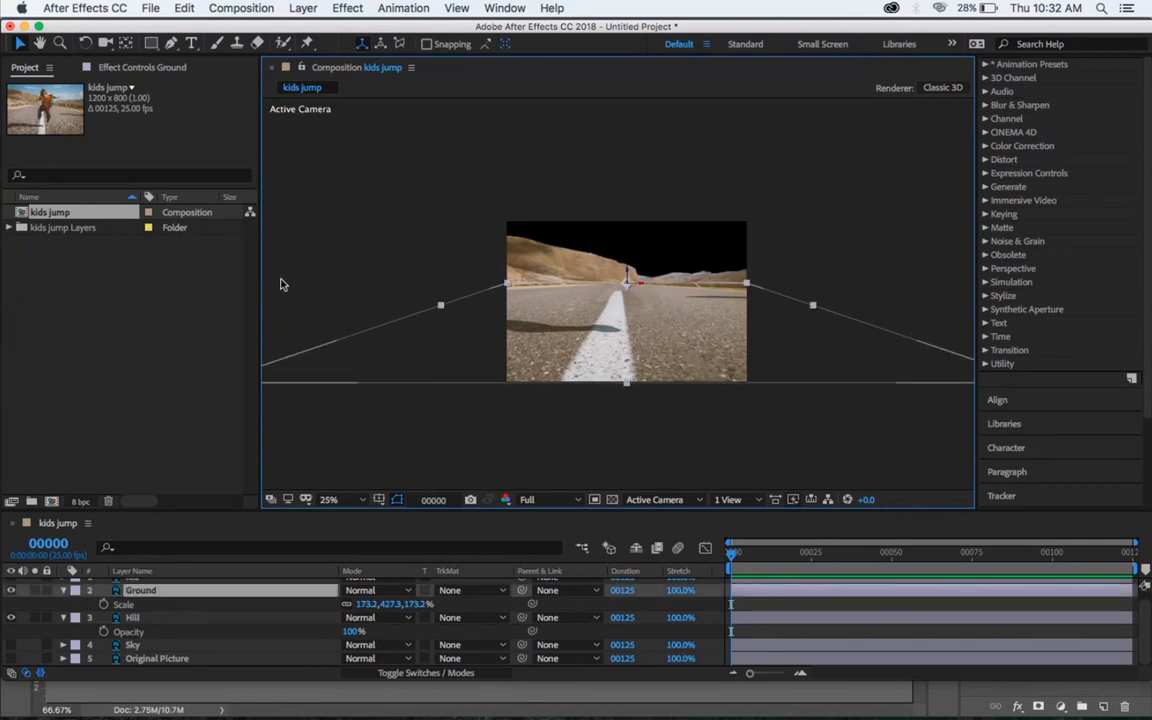
{"action": "left_click_drag", "start_coordinate": [259, 283], "coordinate": [196, 284]}
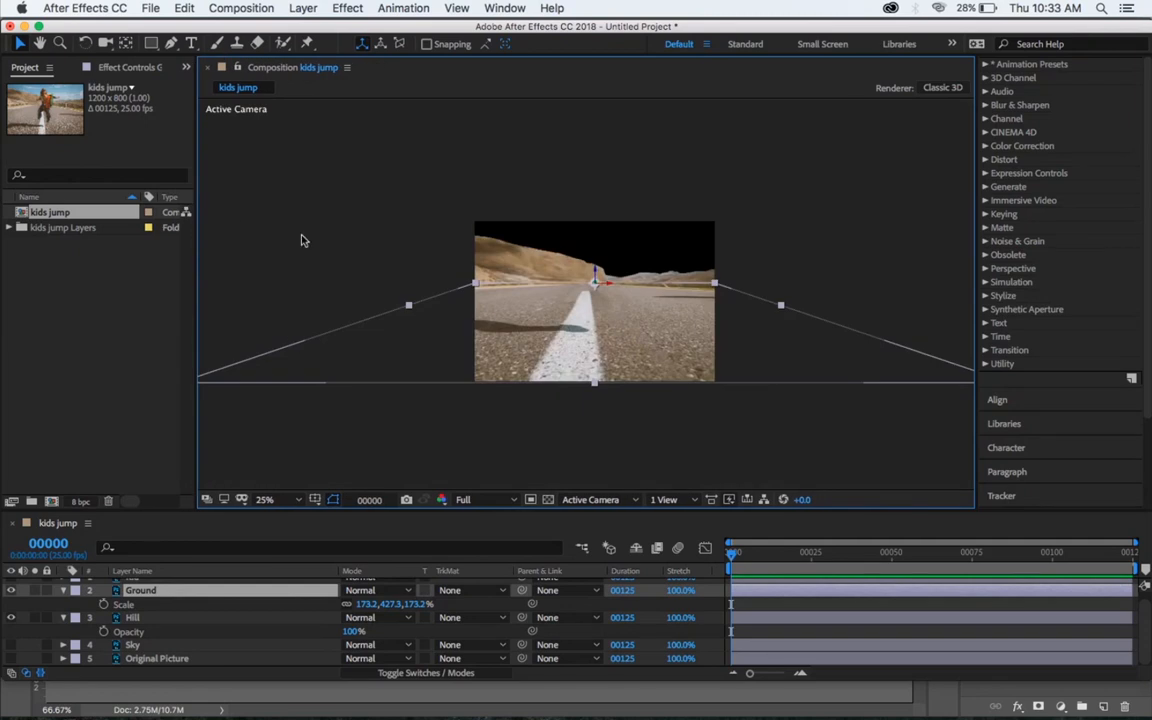
{"action": "left_click", "coordinate": [340, 7]}
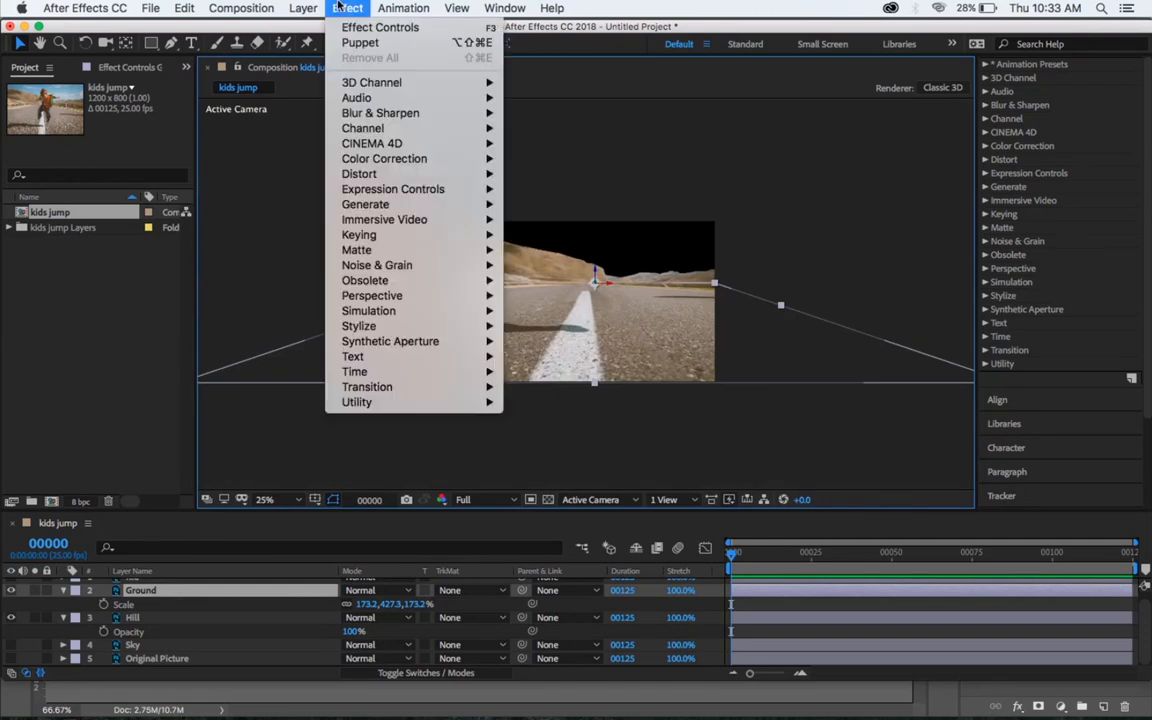
{"action": "left_click", "coordinate": [144, 595]}
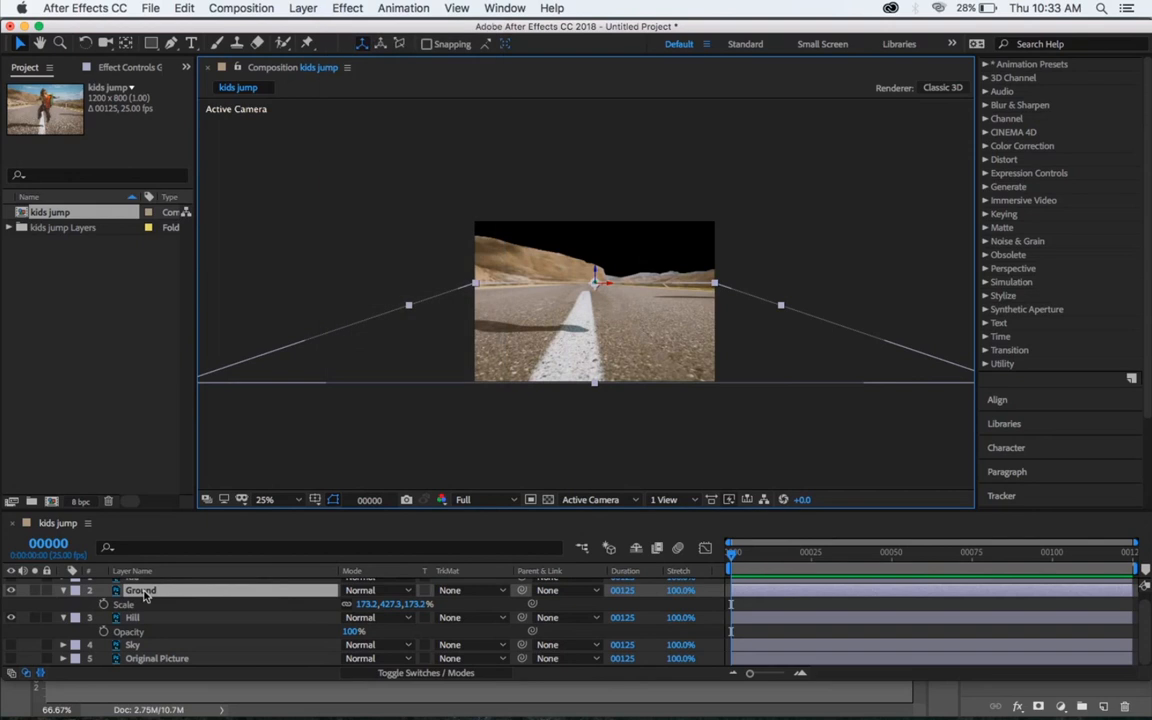
{"action": "left_click", "coordinate": [340, 6]}
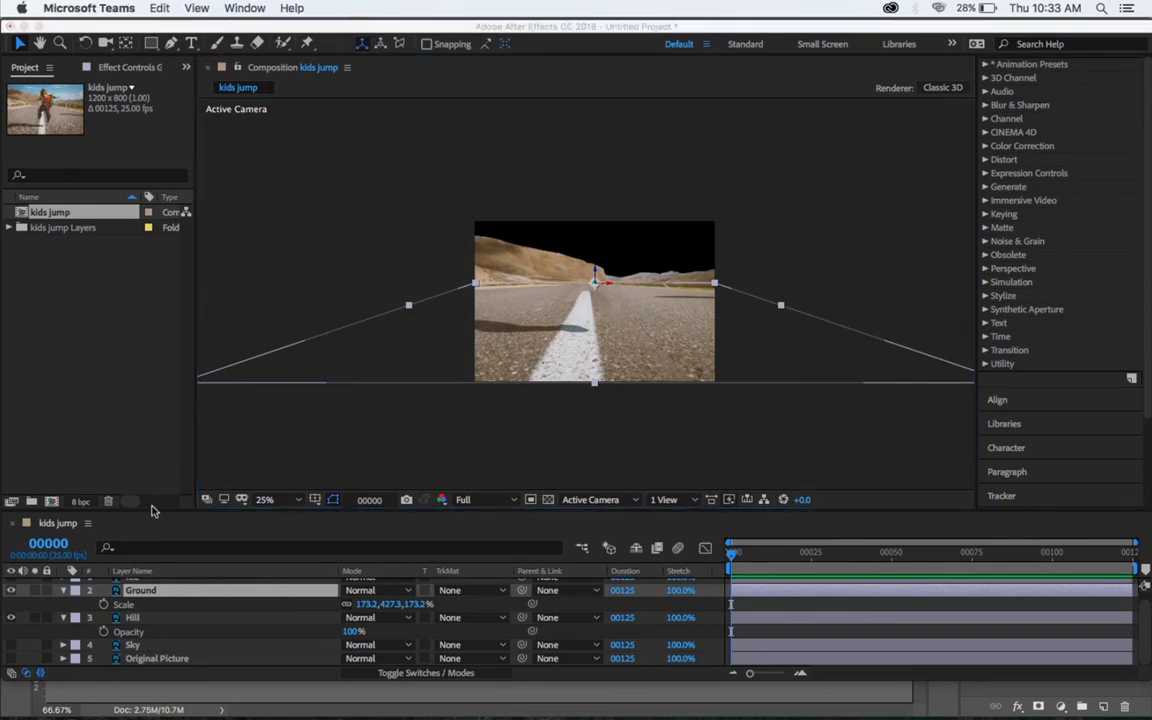
{"action": "left_click", "coordinate": [134, 531]}
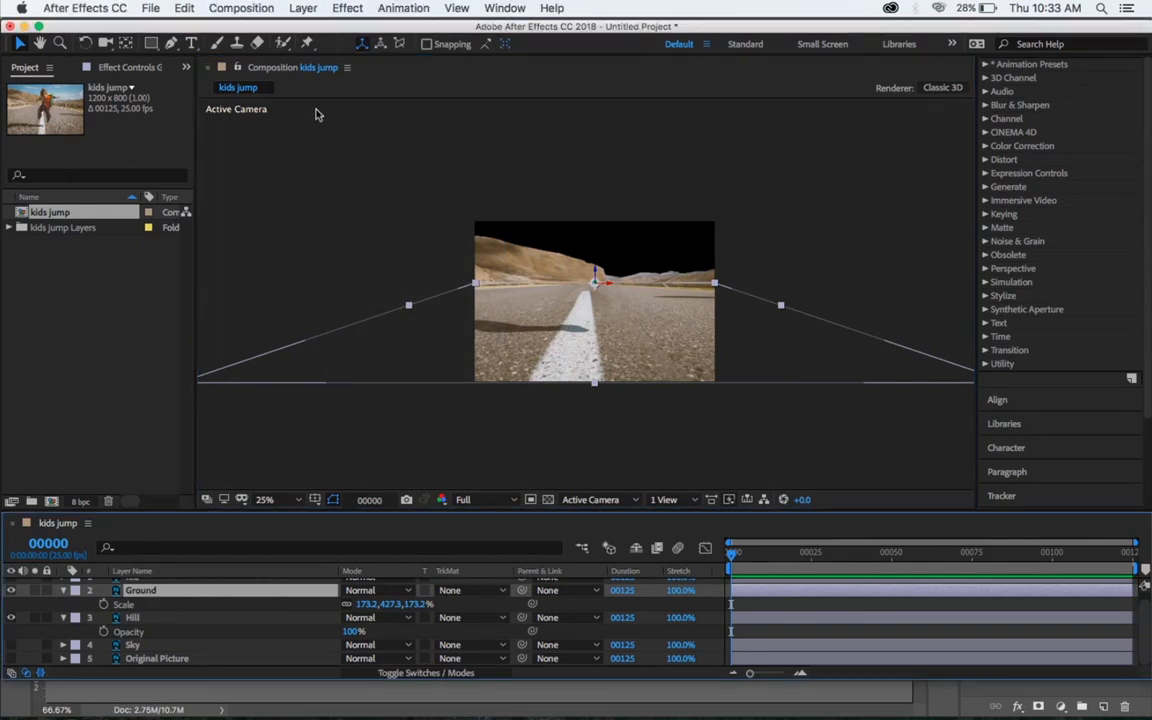
{"action": "left_click", "coordinate": [285, 100]}
{"action": "left_click", "coordinate": [168, 594]}
{"action": "left_click", "coordinate": [352, 8]}
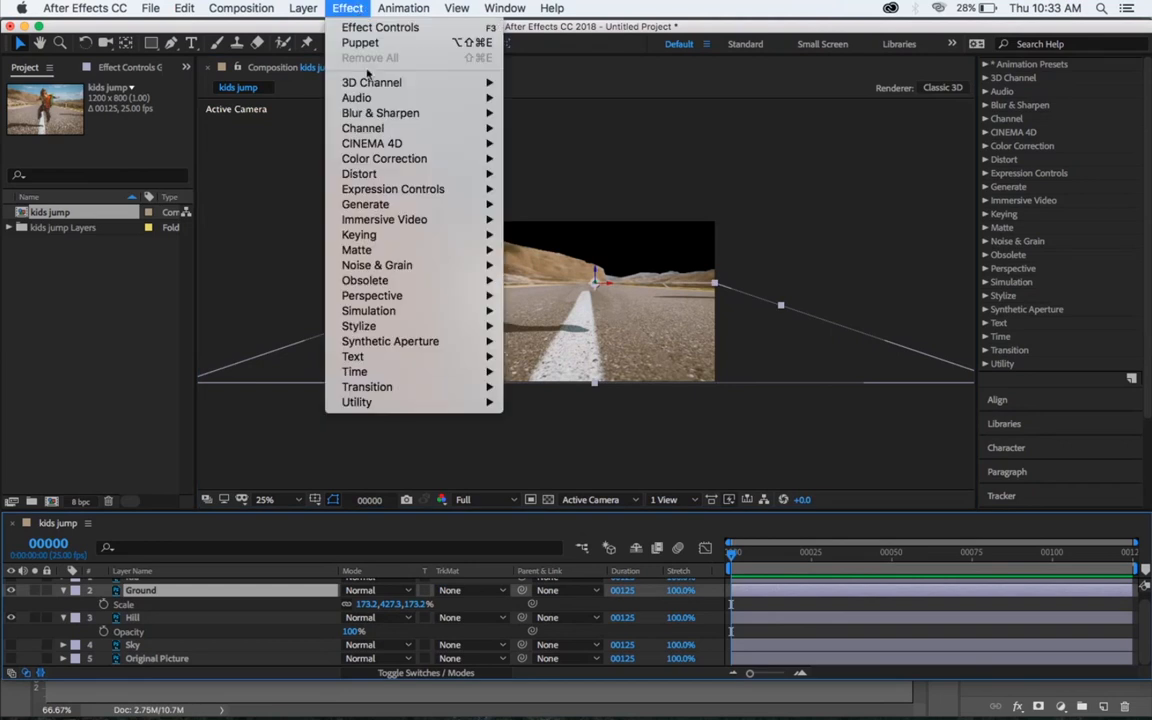
{"action": "mouse_move", "coordinate": [453, 174]}
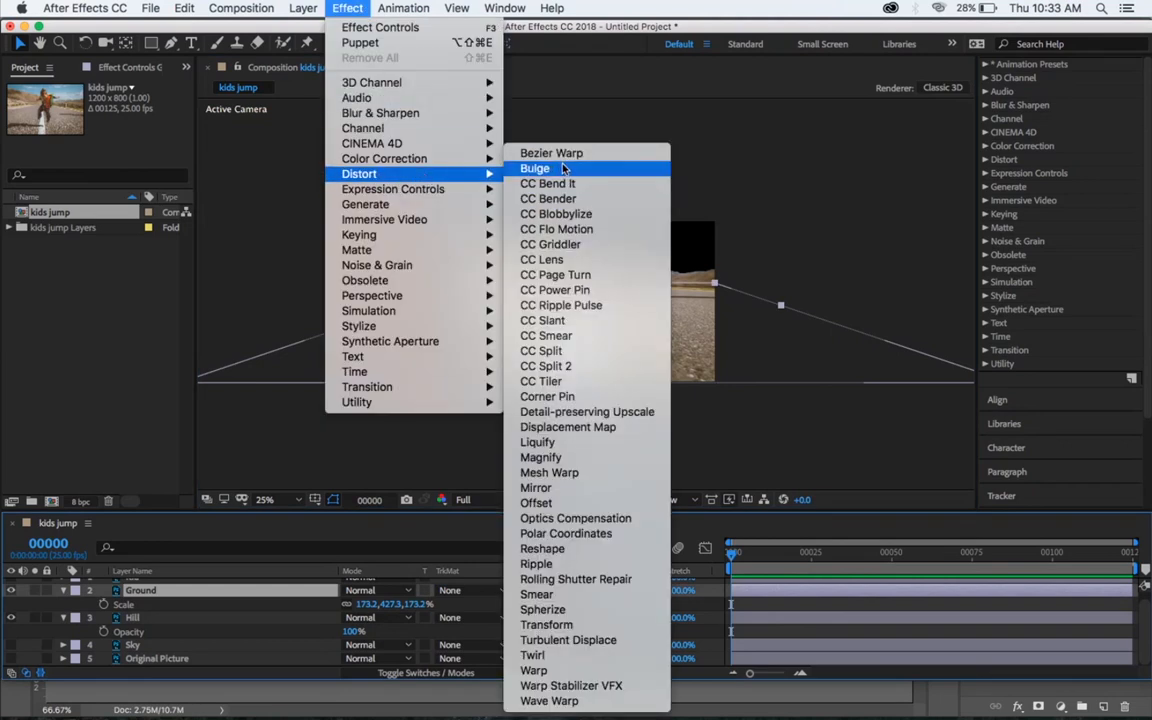
{"action": "left_click", "coordinate": [609, 292]}
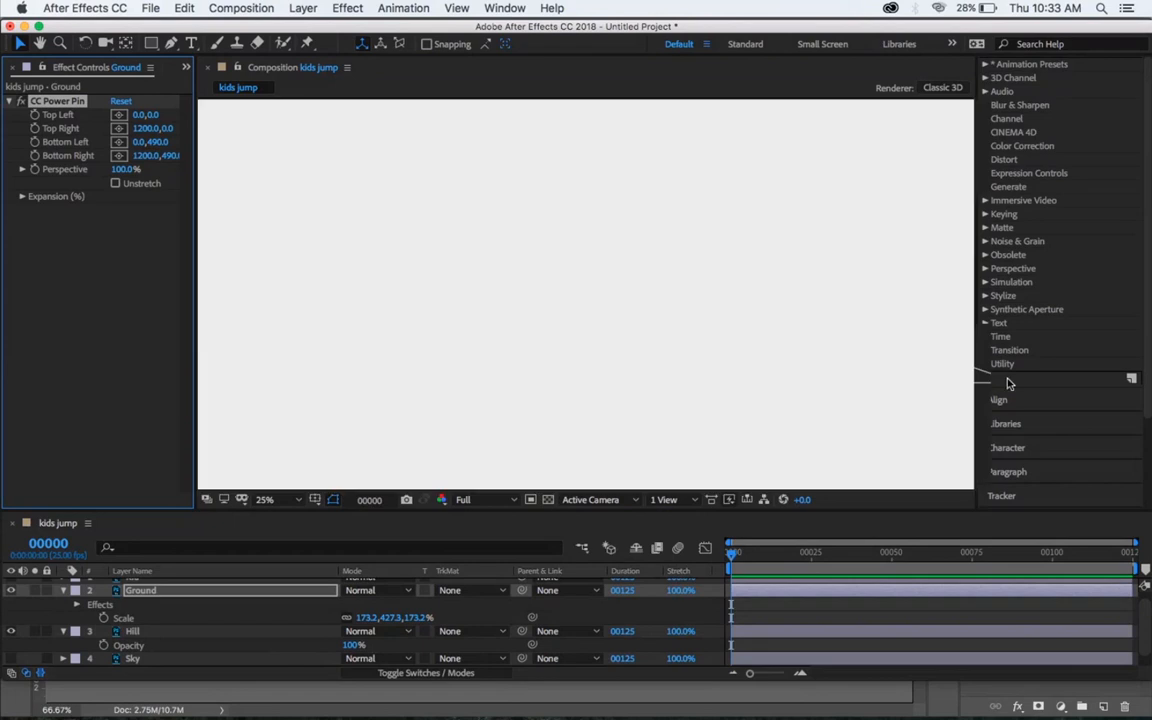
Step: Pull the Ground's Bottom Right power pin to 774.6, 490.0 and Bottom Left to 427.7, 490.0, matching the frame's lower corners
{"action": "left_click_drag", "start_coordinate": [976, 390], "coordinate": [752, 392]}
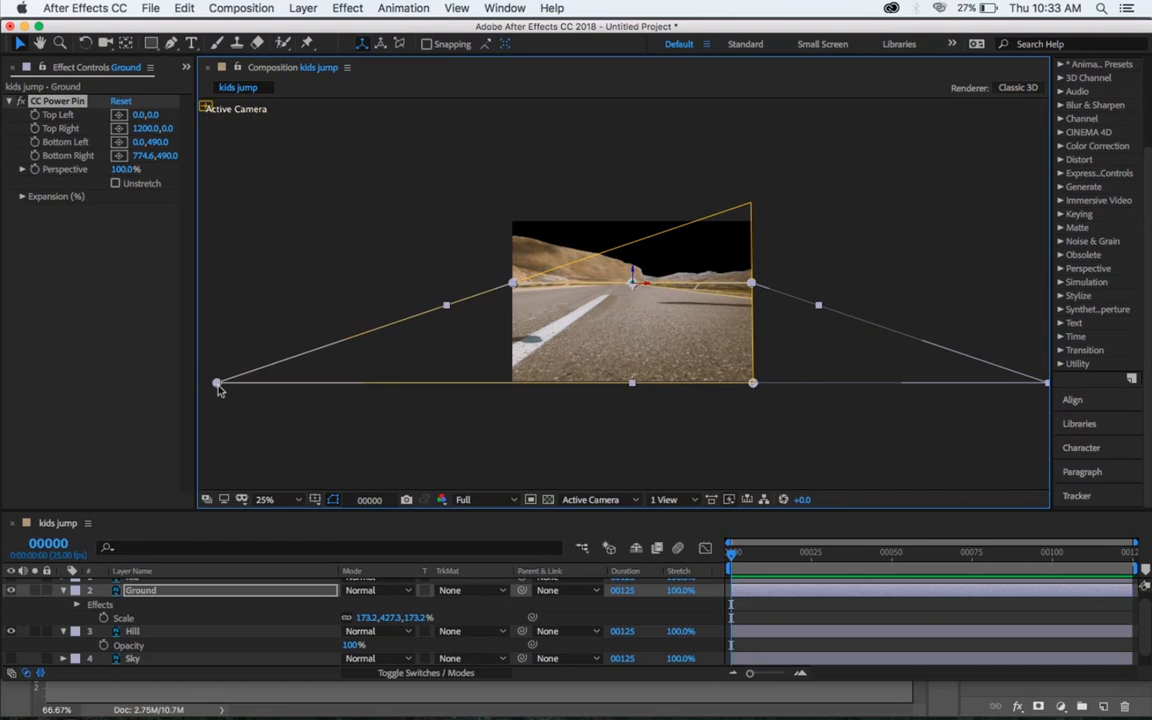
{"action": "left_click_drag", "start_coordinate": [201, 385], "coordinate": [516, 392]}
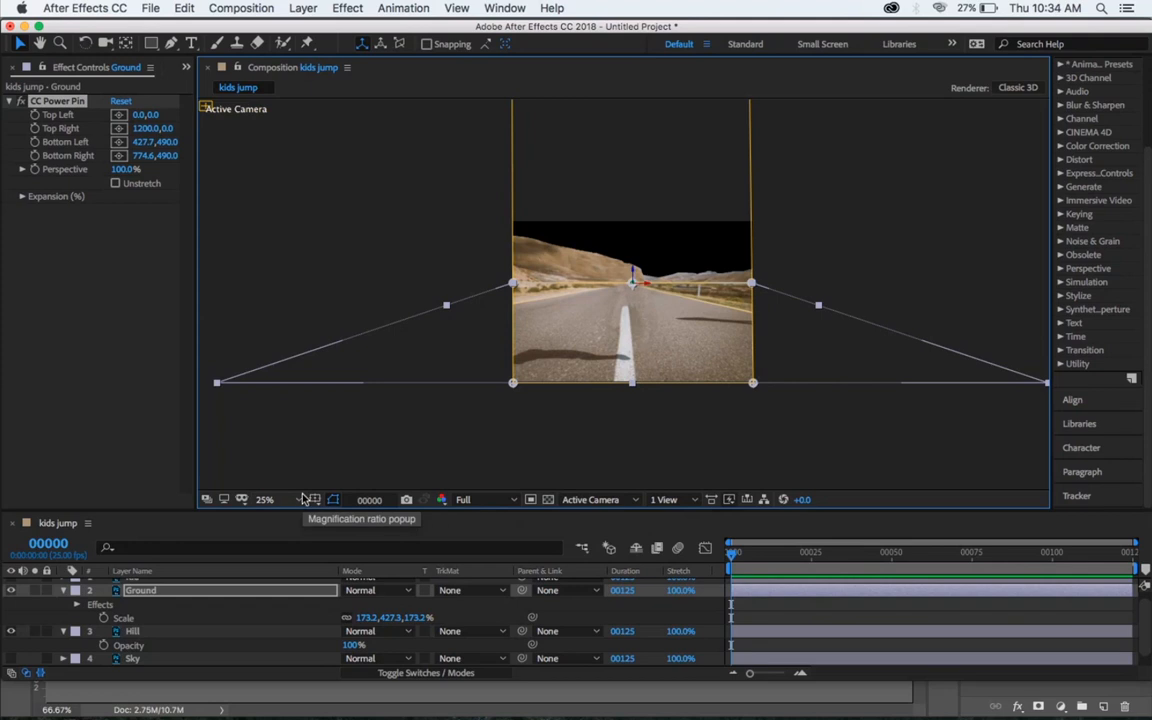
{"action": "left_click", "coordinate": [553, 445]}
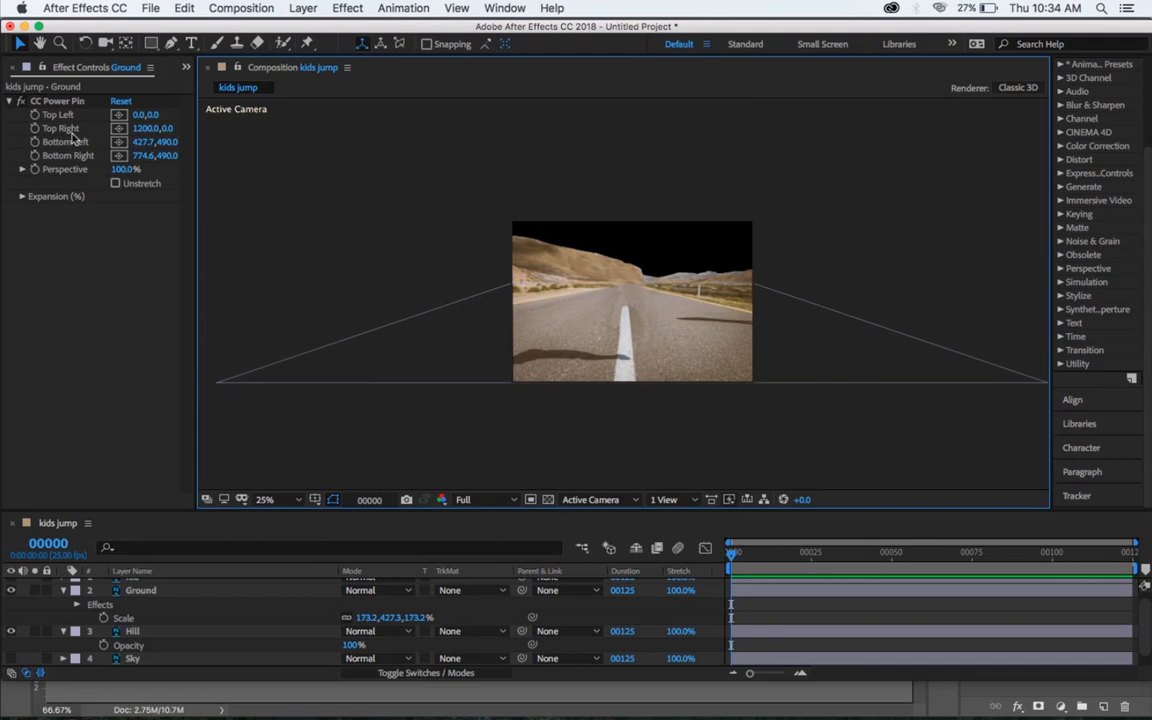
Step: Select the Ground's CC Power Pin effect and show the Original Picture layer for comparison
{"action": "left_click", "coordinate": [58, 101]}
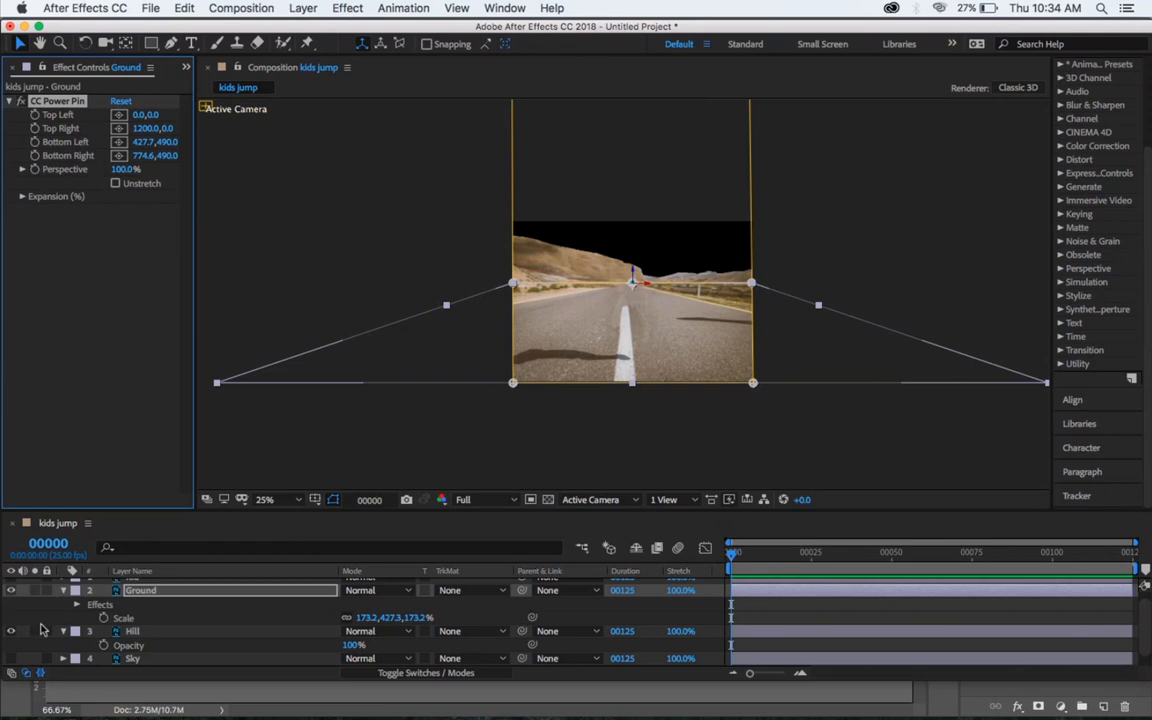
{"action": "scroll", "coordinate": [42, 628], "scroll_direction": "down", "scroll_amount": 1}
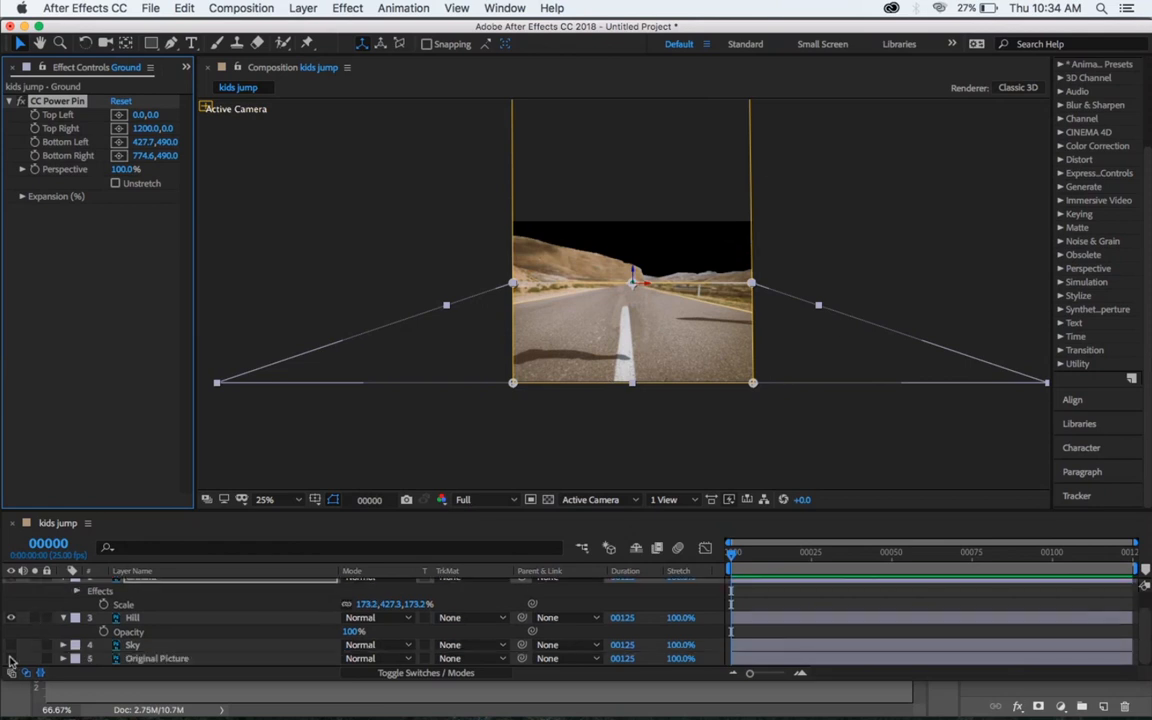
{"action": "left_click", "coordinate": [11, 658]}
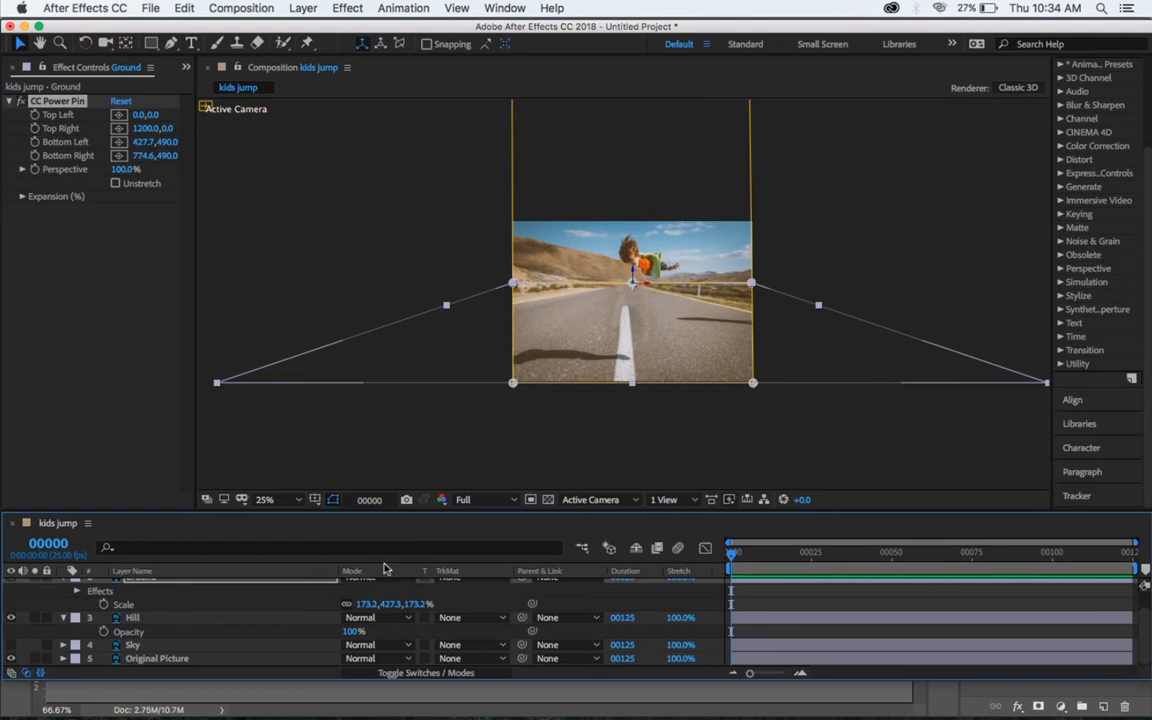
Step: Try the Difference blending mode on the Original Picture layer, then restore it to Normal
{"action": "left_click", "coordinate": [368, 658]}
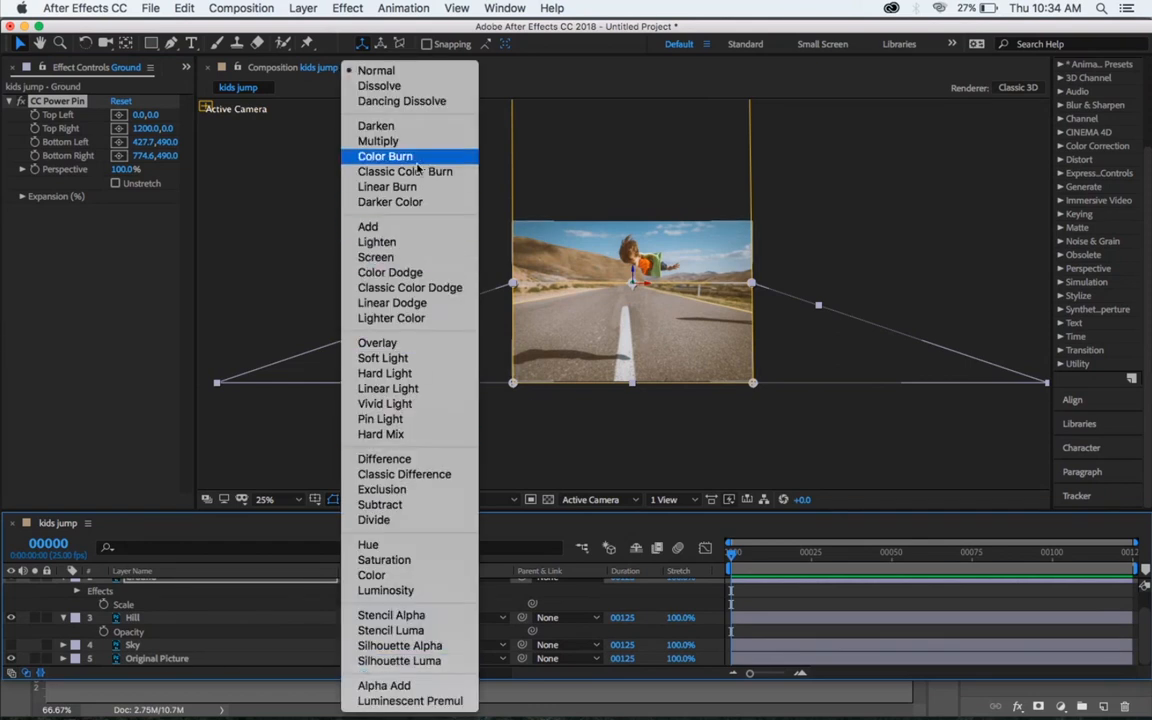
{"action": "left_click", "coordinate": [446, 469]}
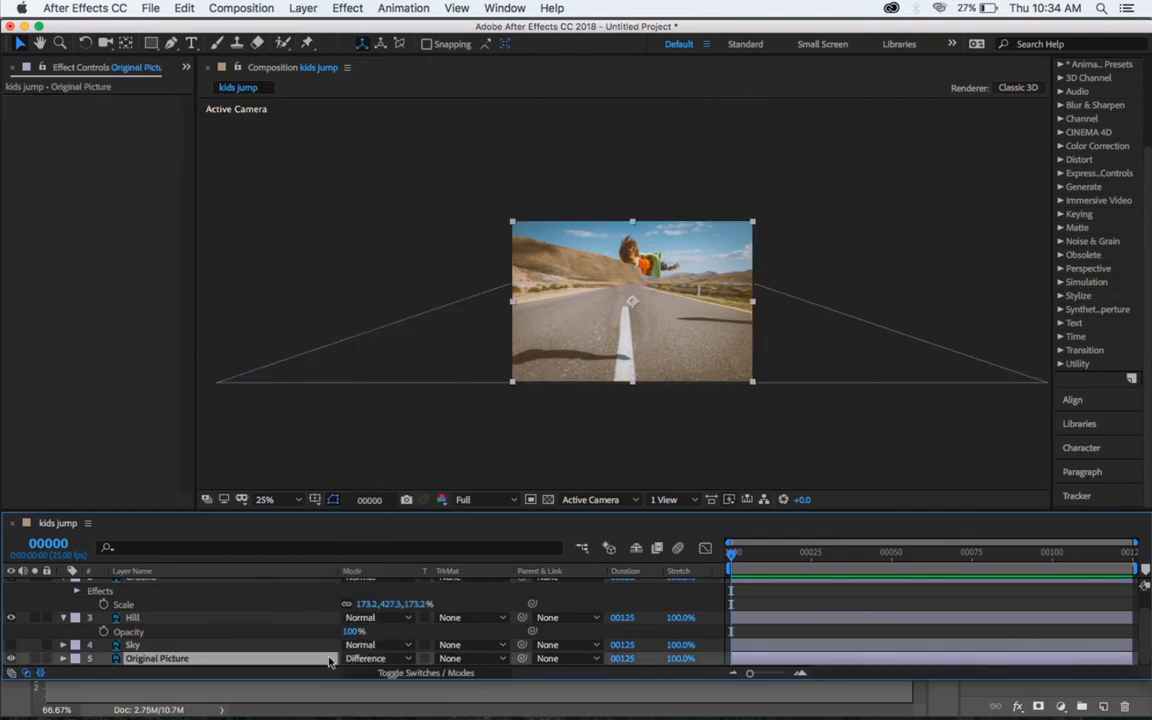
{"action": "left_click", "coordinate": [366, 658]}
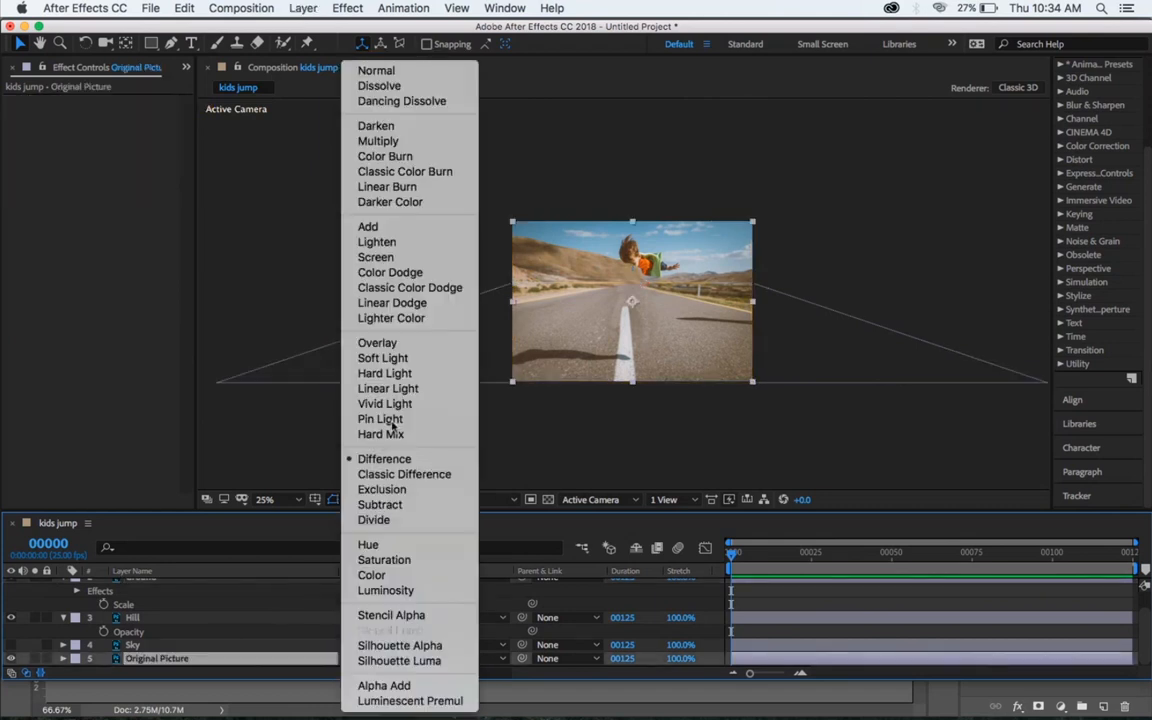
{"action": "left_click", "coordinate": [428, 71]}
Step: Compare the Ground with the original picture using the Difference blending mode, then return the Ground to Normal
{"action": "scroll", "coordinate": [272, 605], "scroll_direction": "up", "scroll_amount": 2}
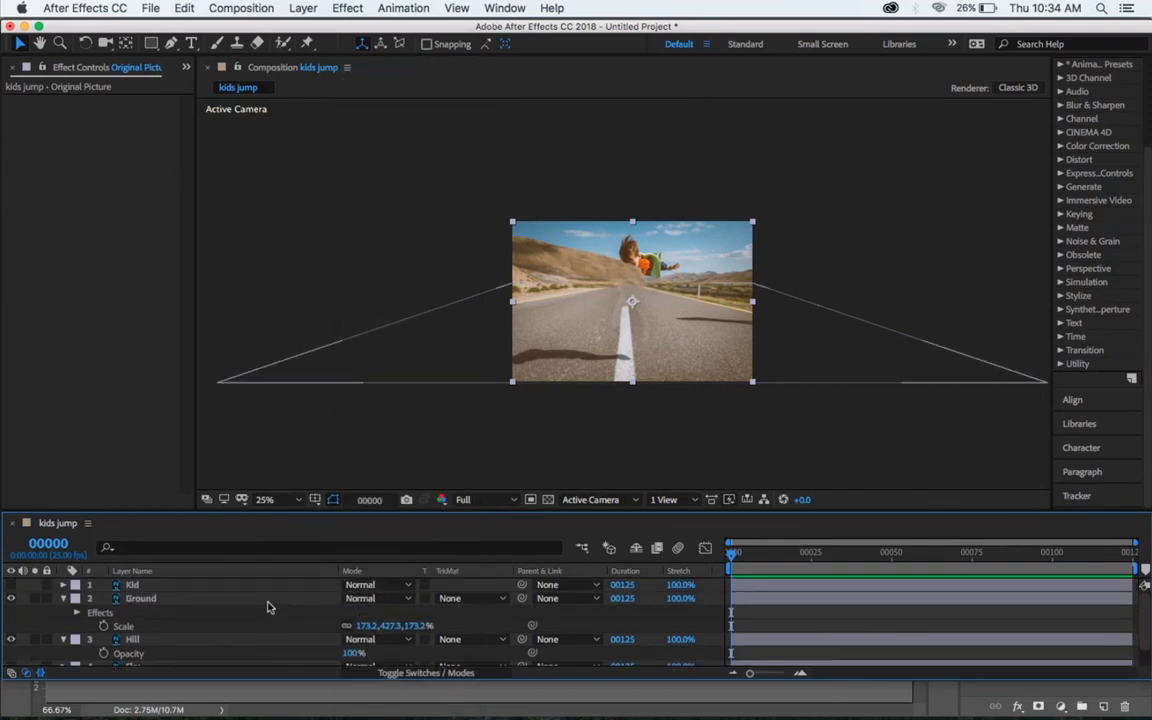
{"action": "left_click", "coordinate": [368, 598]}
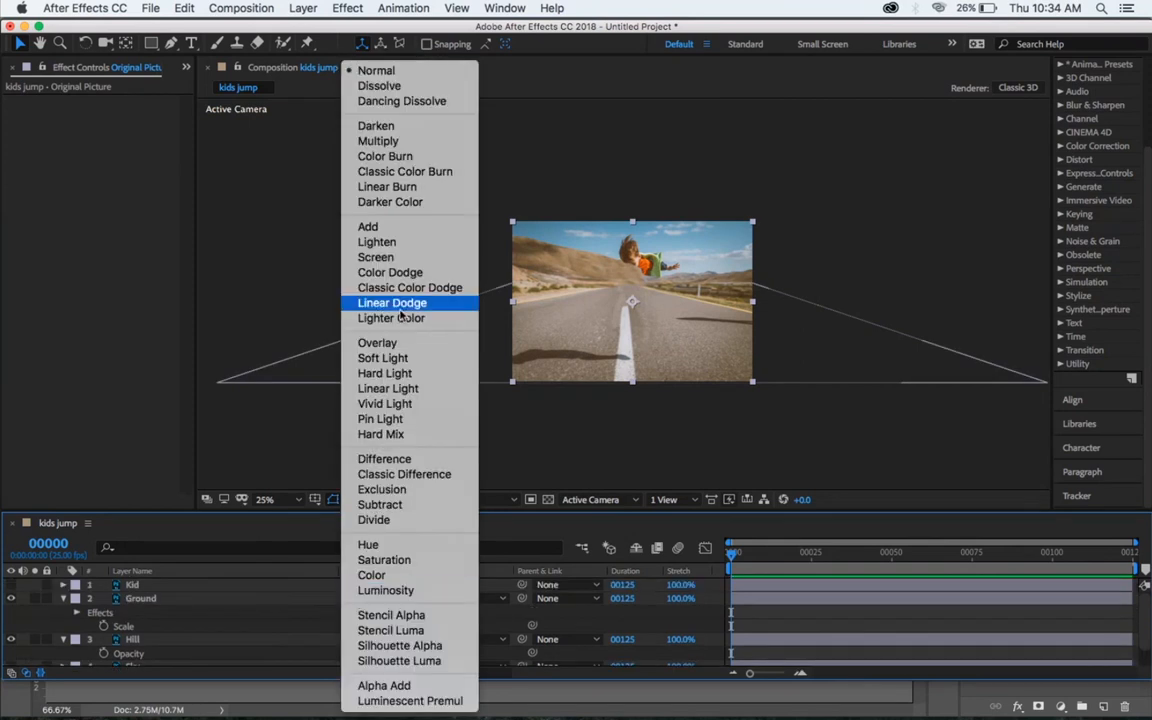
{"action": "left_click", "coordinate": [384, 459]}
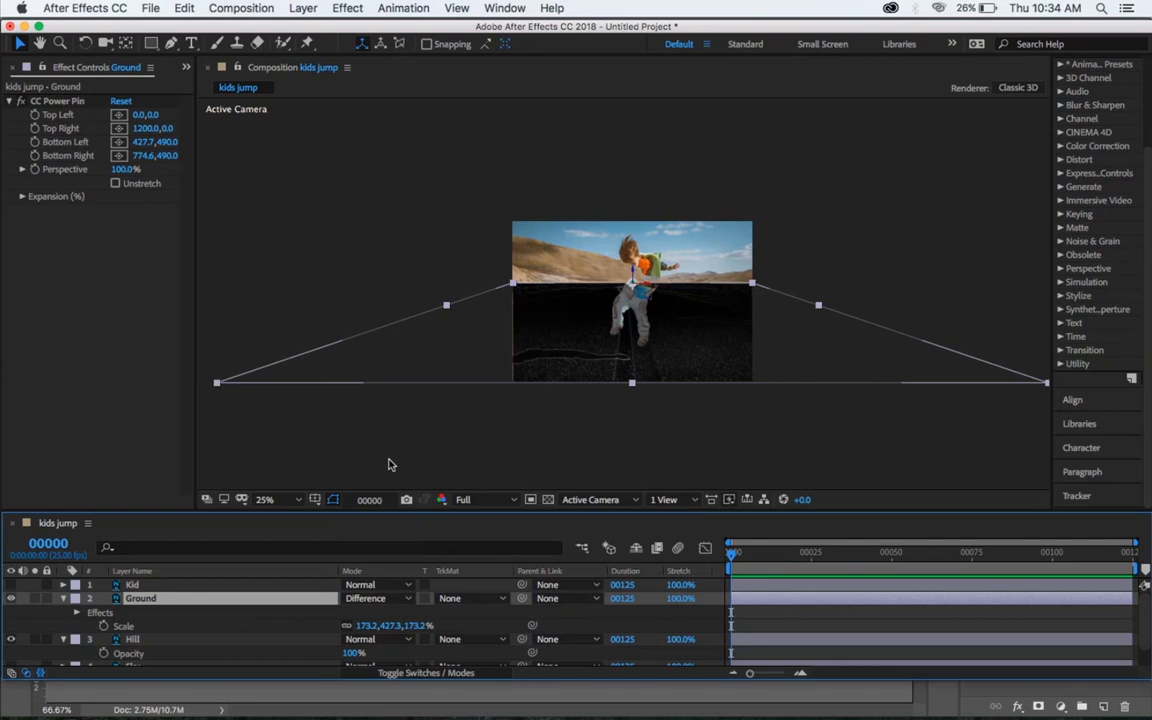
{"action": "left_click", "coordinate": [380, 598]}
{"action": "left_click", "coordinate": [376, 71]}
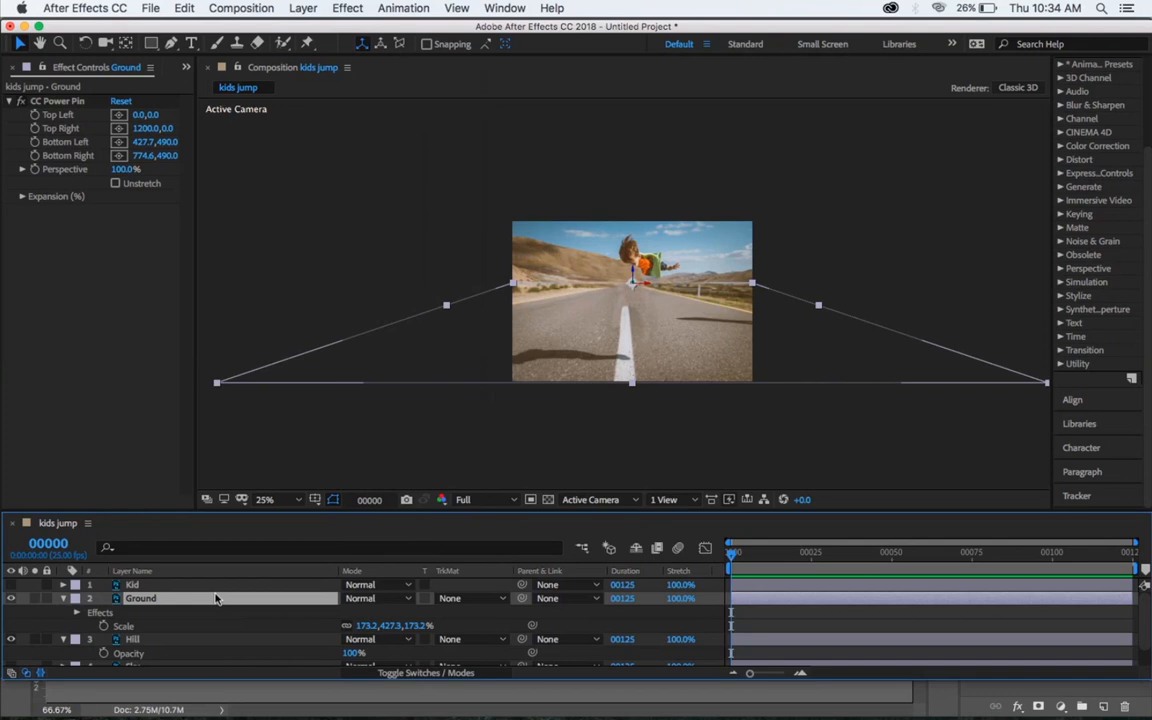
Step: Fade the Ground's opacity to 0% to compare it with the original picture, then bring it back up to 99%
{"action": "key", "text": "t"}
{"action": "left_click_drag", "start_coordinate": [350, 612], "coordinate": [280, 618]}
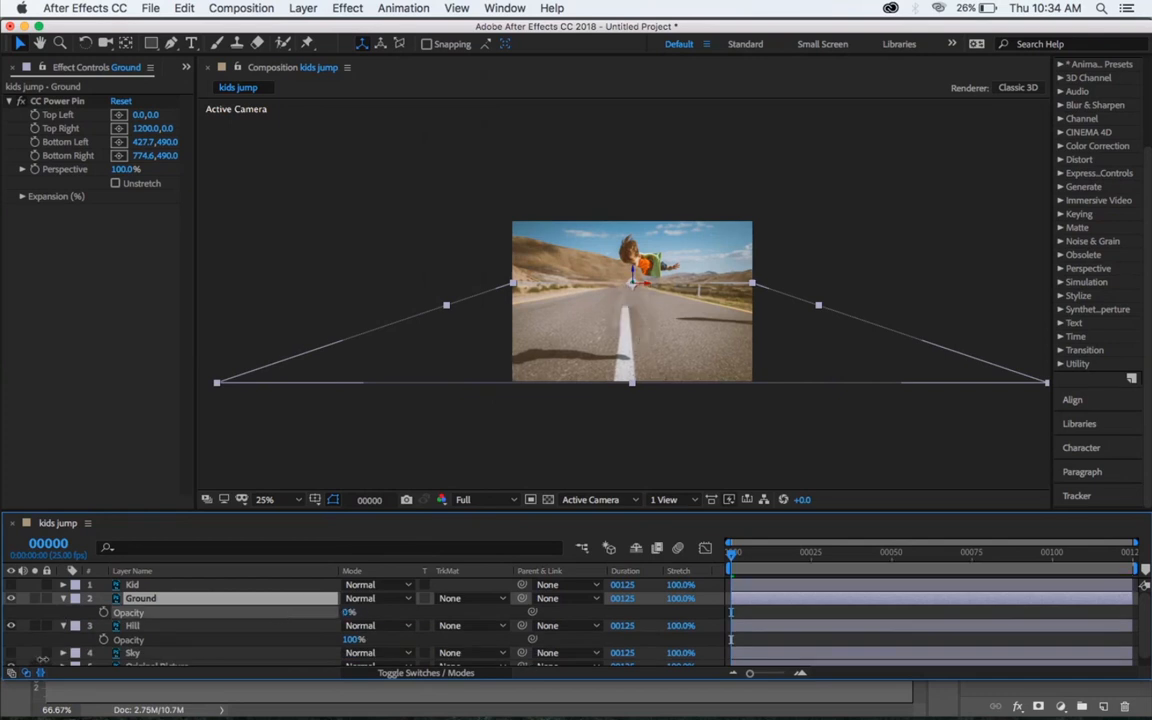
{"action": "left_click_drag", "start_coordinate": [42, 659], "coordinate": [472, 602]}
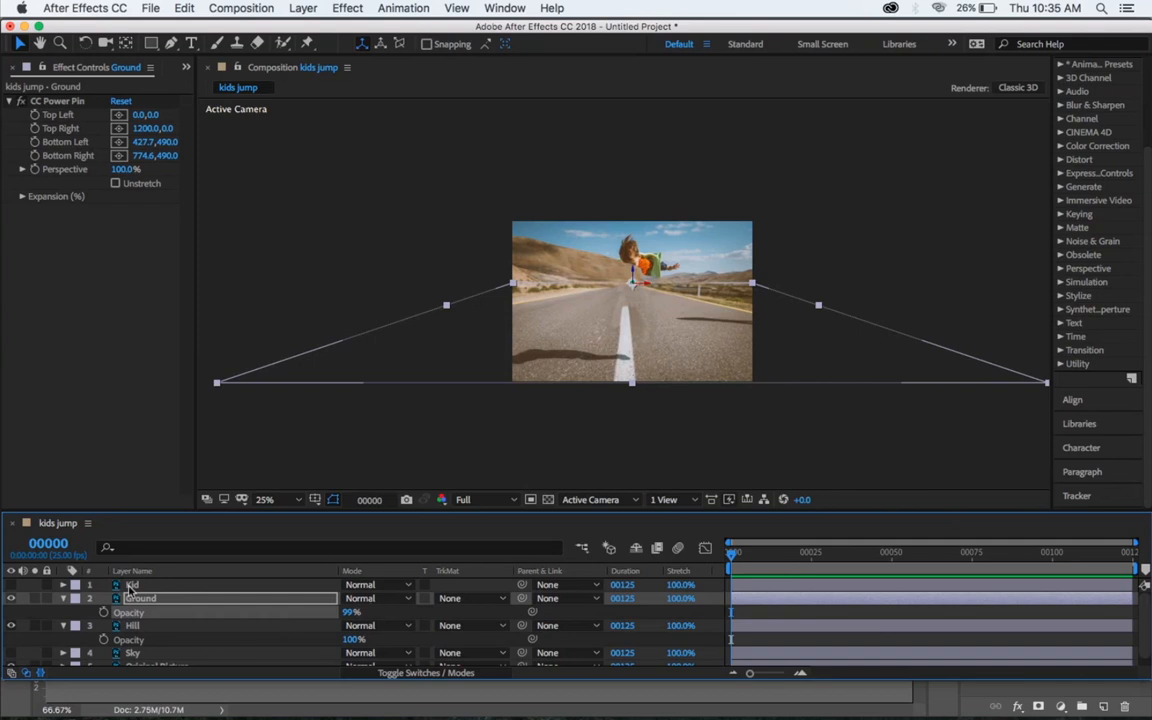
Step: Collapse the Ground and Hill properties and make the Sky and Kid layers visible
{"action": "left_click", "coordinate": [63, 598]}
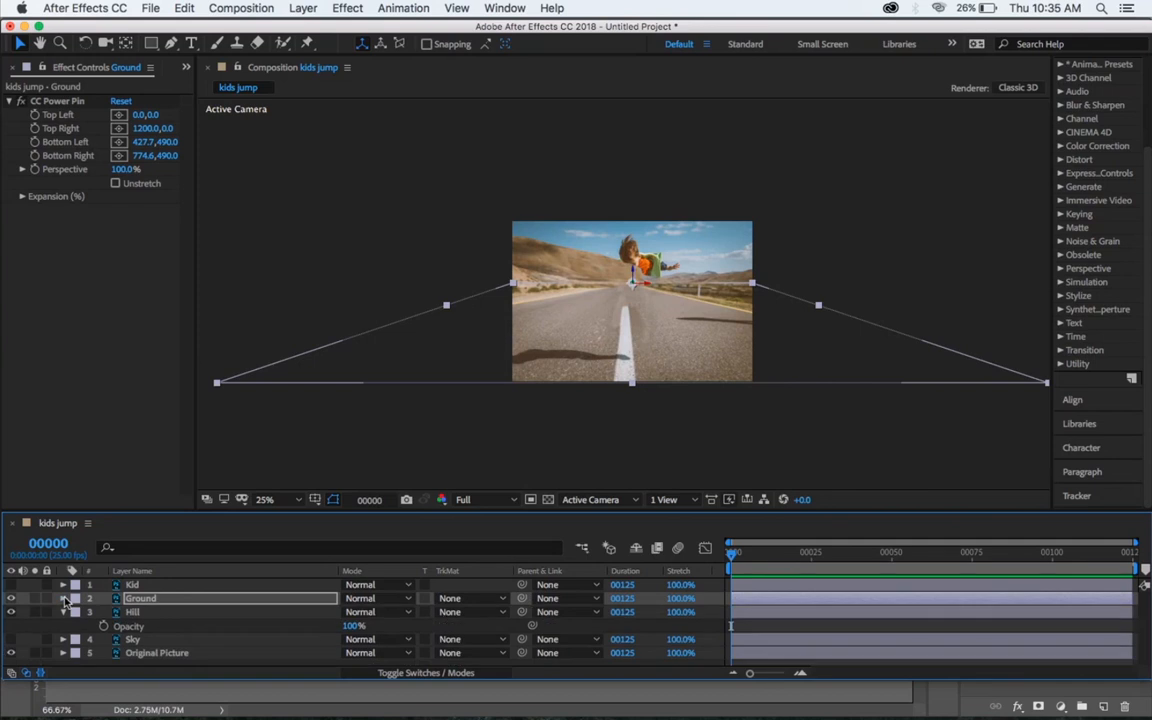
{"action": "left_click", "coordinate": [63, 612]}
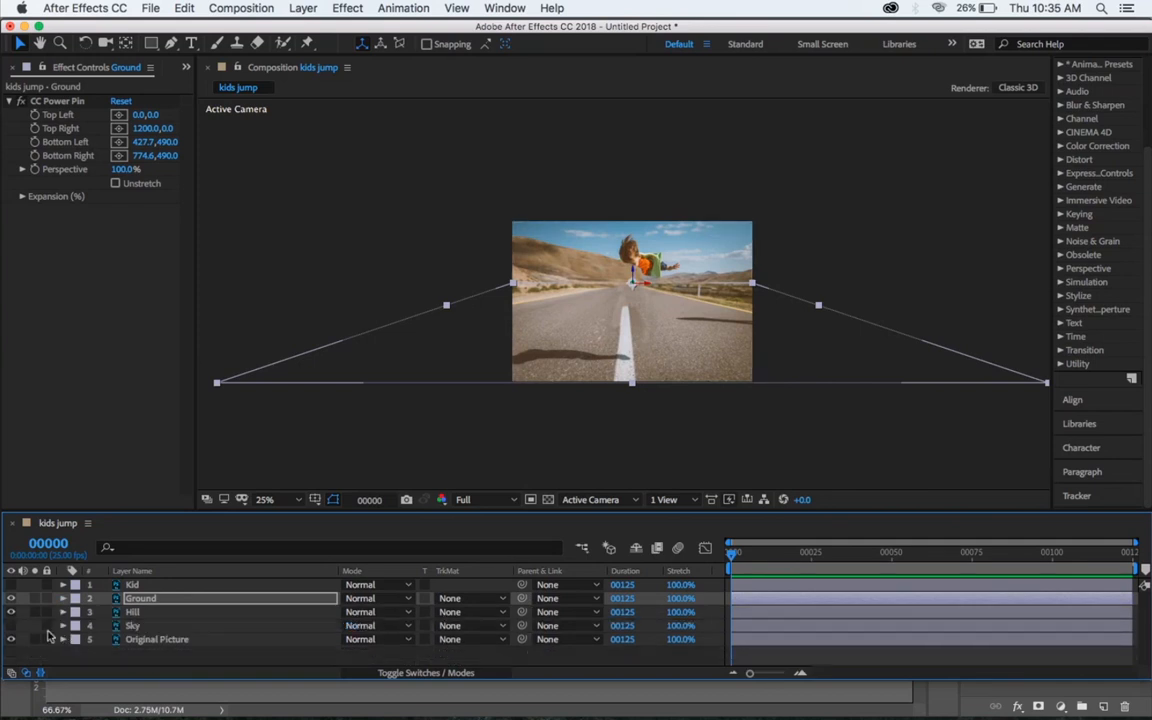
{"action": "left_click", "coordinate": [11, 625]}
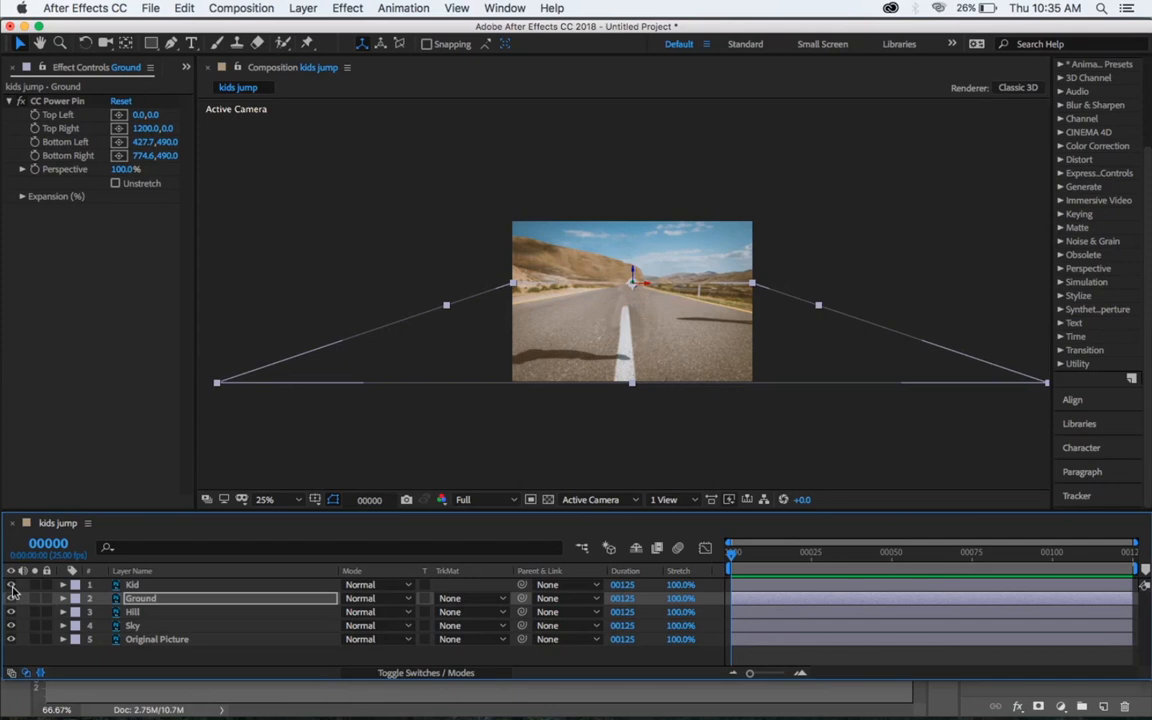
{"action": "left_click", "coordinate": [11, 585]}
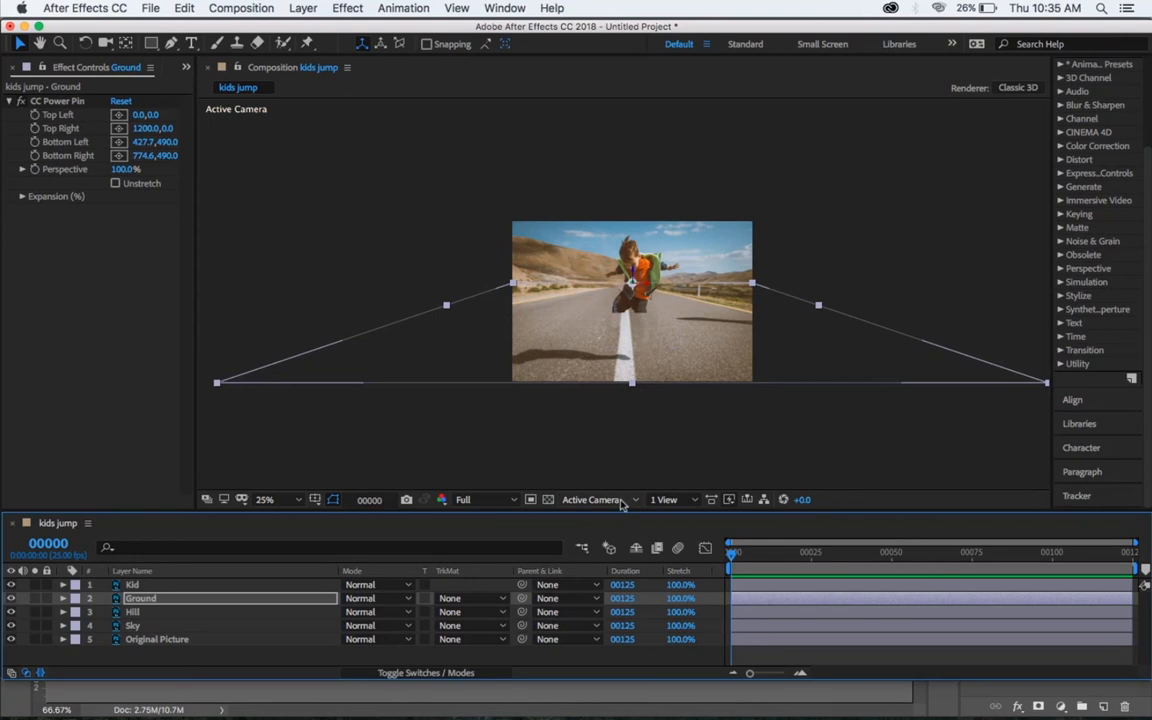
Step: Examine the 3D layer arrangement in Custom View 1 and the Left view, then return to Active Camera
{"action": "left_click", "coordinate": [575, 499]}
{"action": "left_click", "coordinate": [603, 647]}
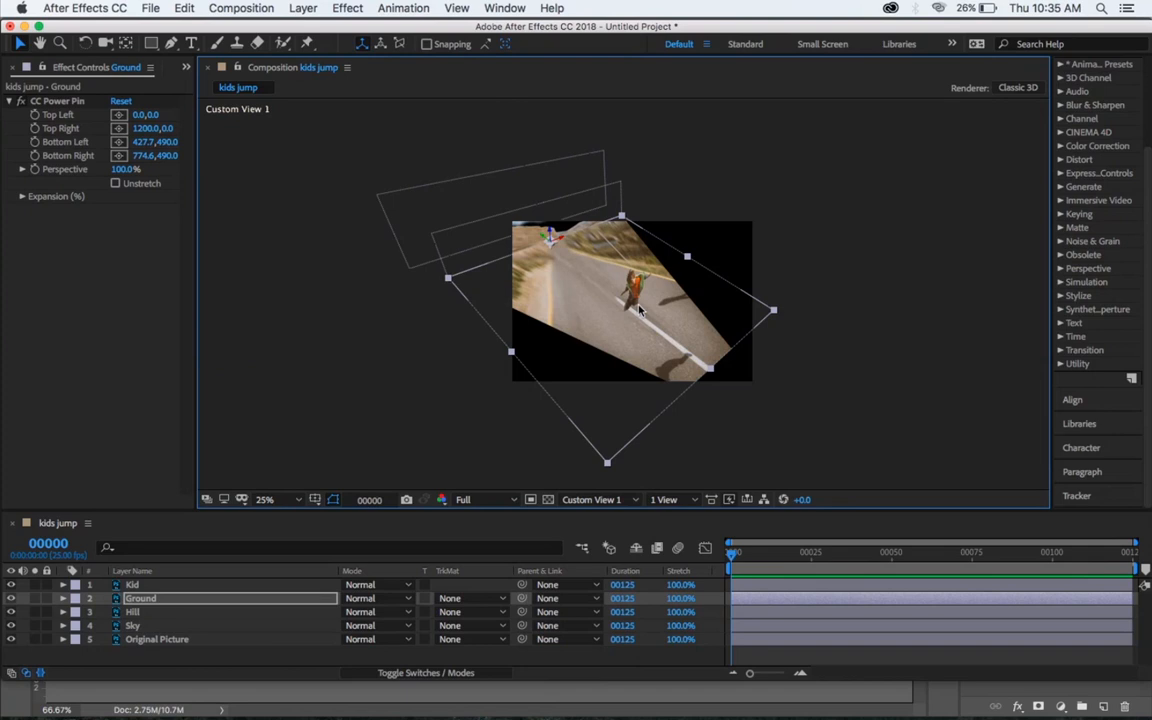
{"action": "left_click", "coordinate": [588, 500]}
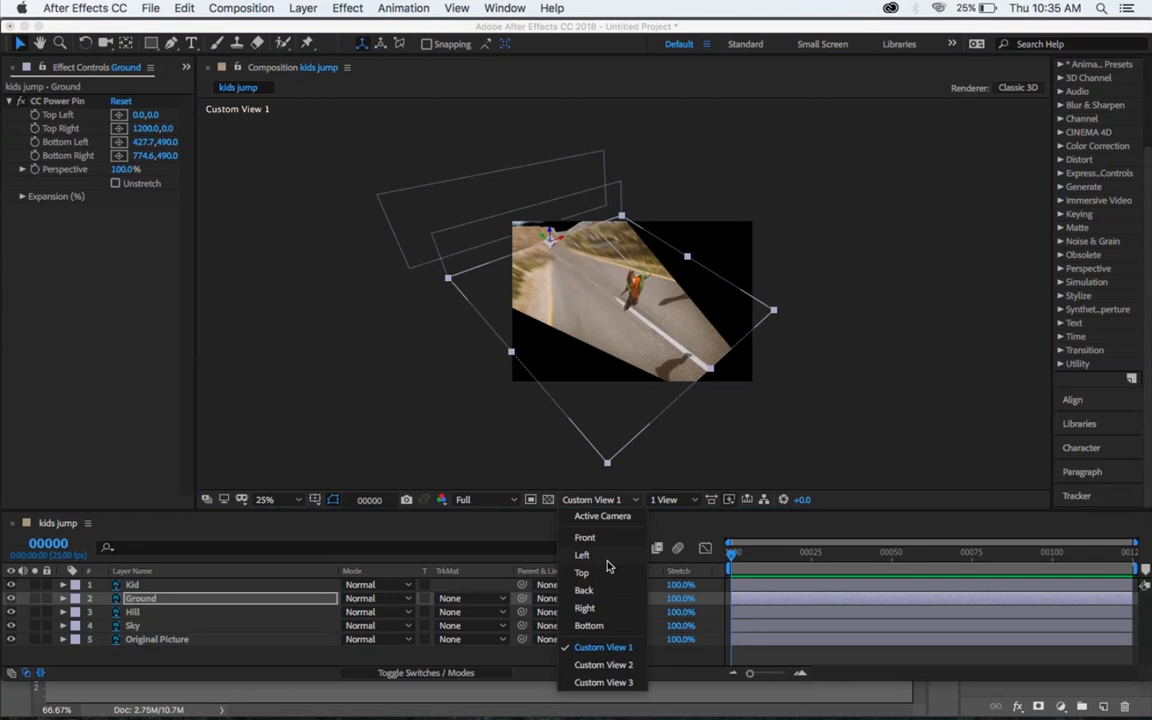
{"action": "left_click", "coordinate": [600, 555]}
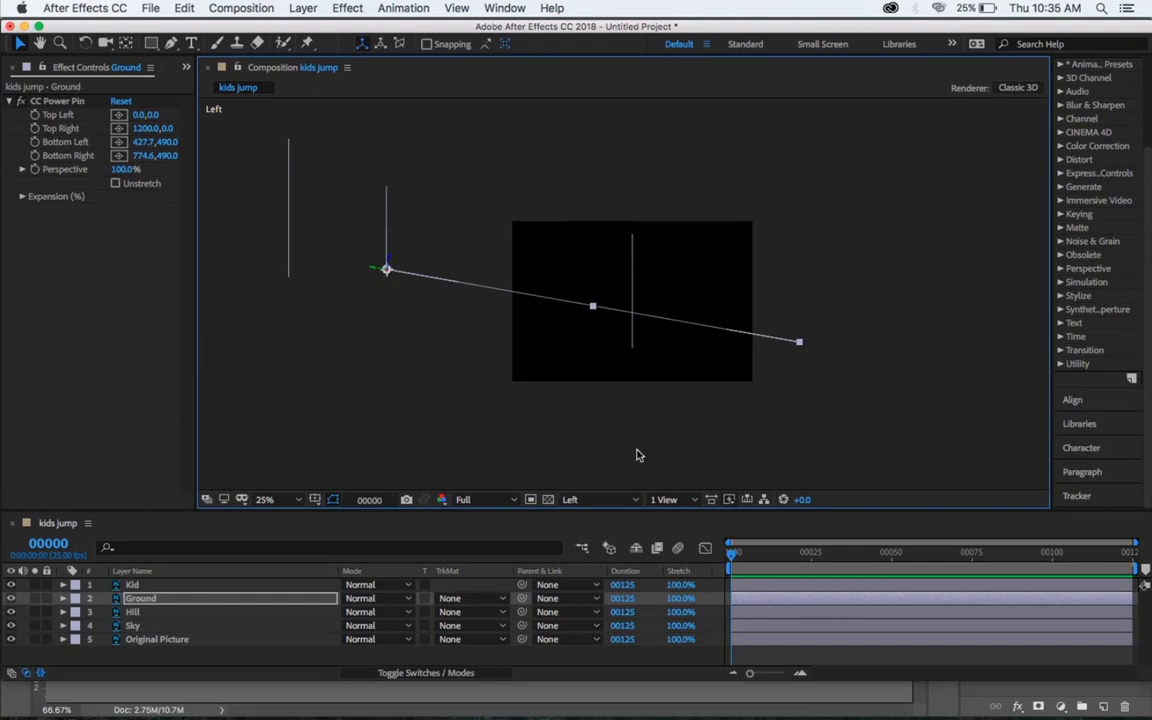
{"action": "left_click", "coordinate": [598, 503]}
{"action": "left_click", "coordinate": [598, 443]}
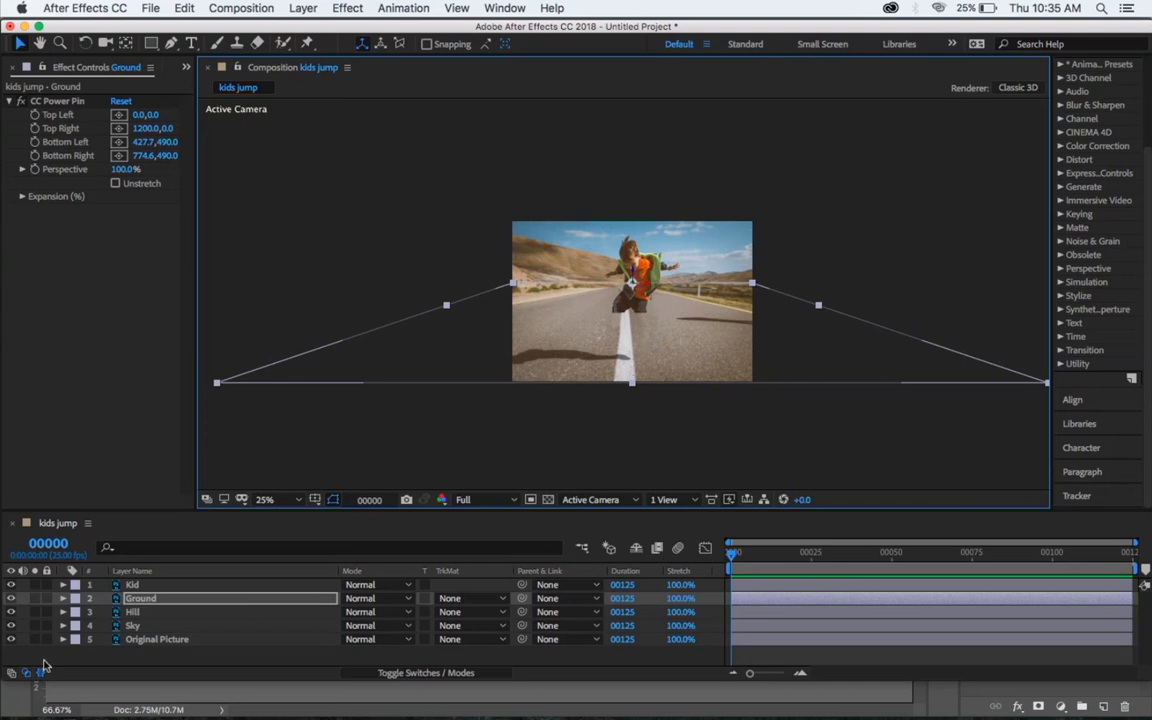
Step: Solo the Original Picture layer to examine where the kid sits relative to his shadow, then turn its solo off
{"action": "left_click", "coordinate": [142, 642]}
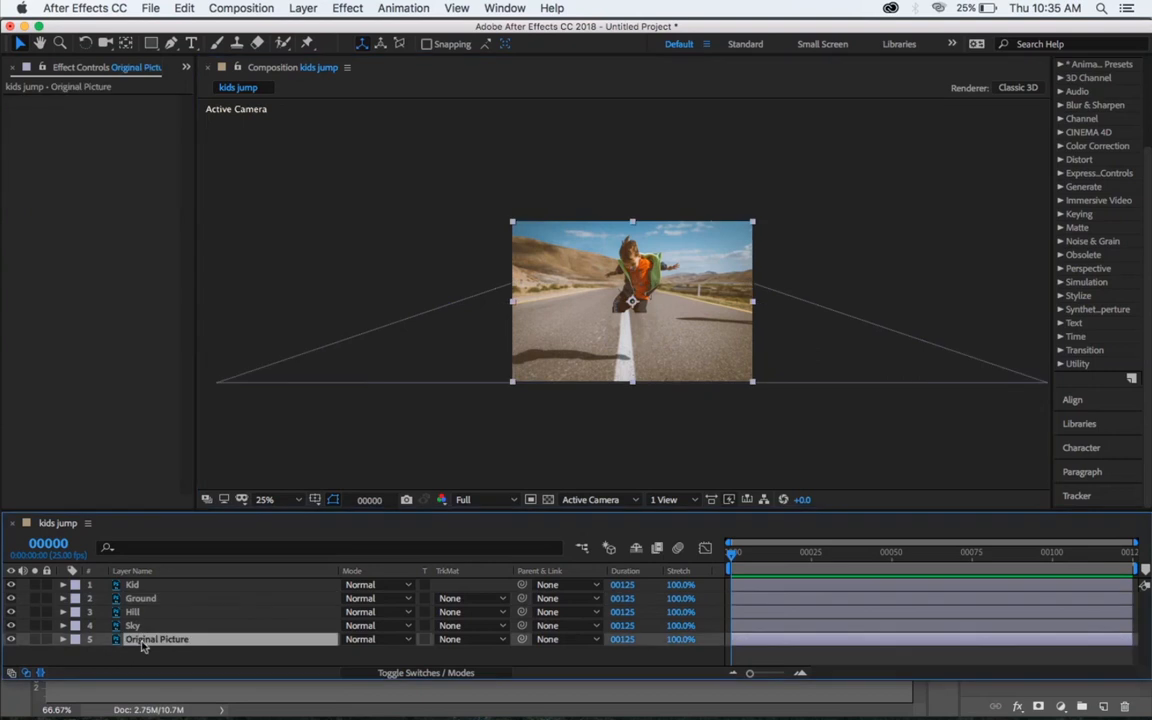
{"action": "left_click", "coordinate": [35, 639]}
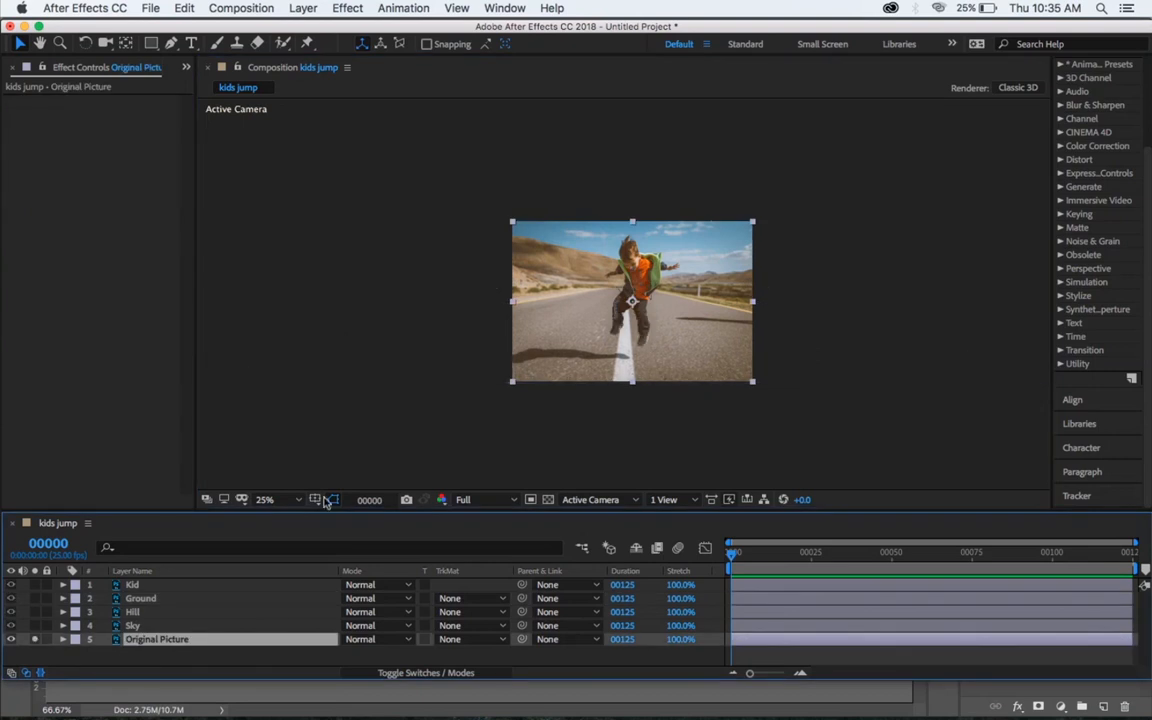
{"action": "key", "text": "period"}
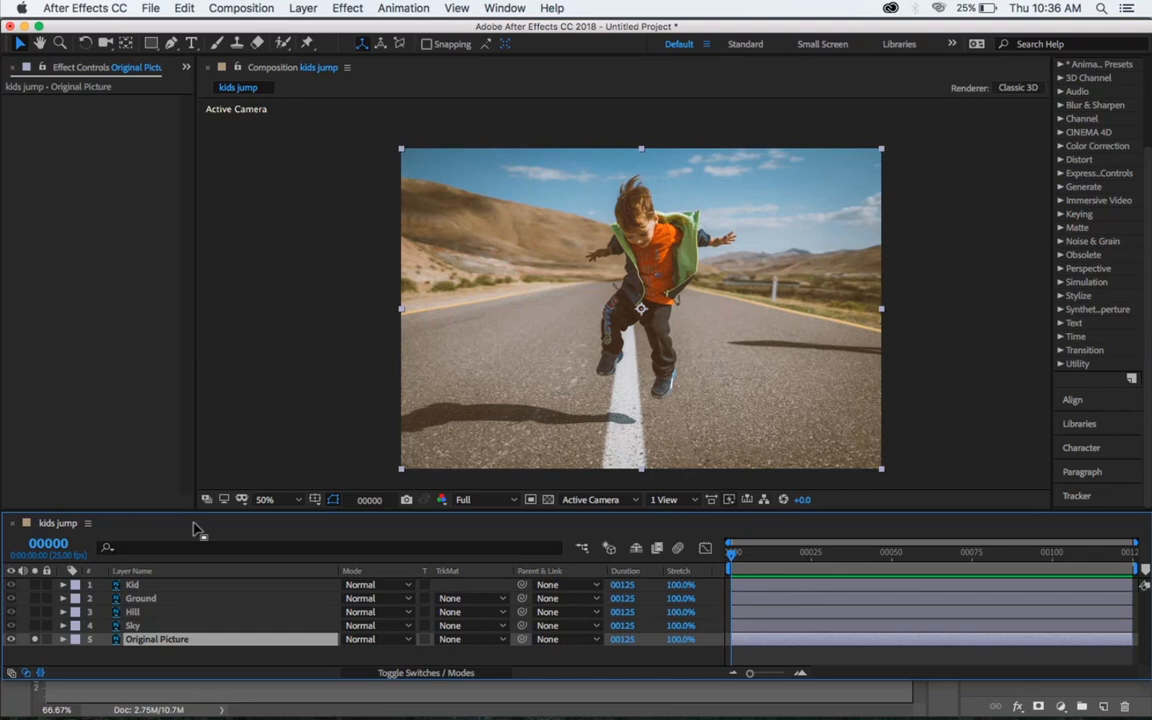
{"action": "left_click", "coordinate": [36, 640]}
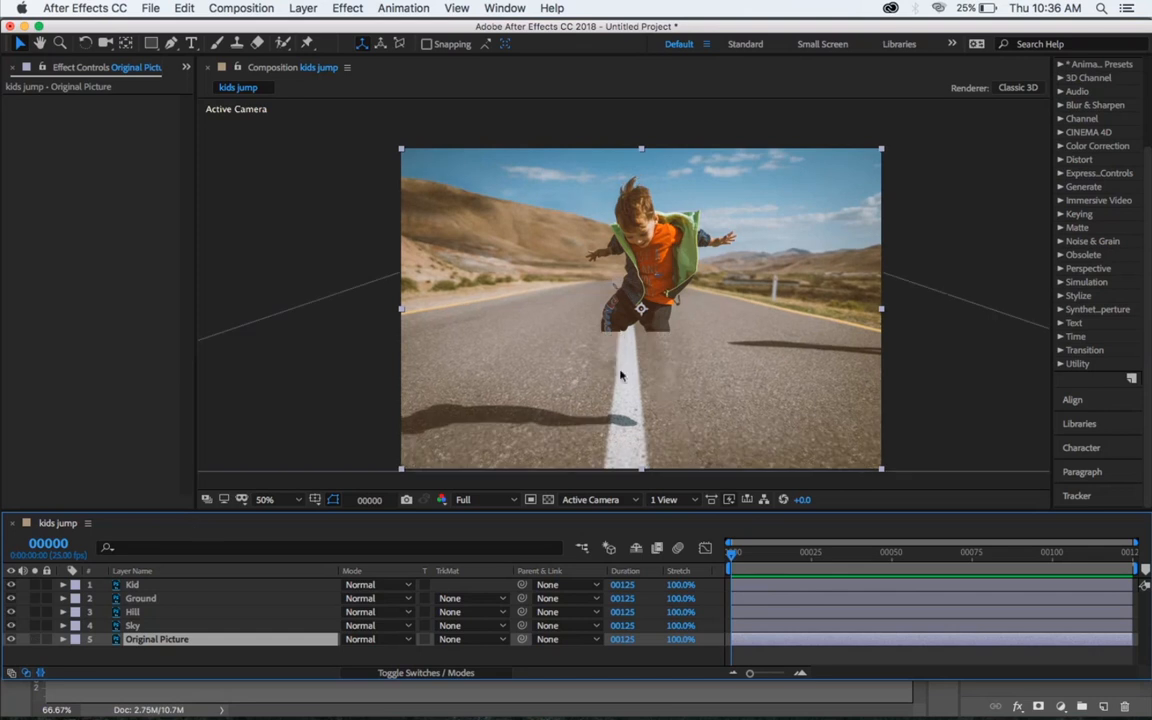
Step: In Custom View 1, move the Kid layer forward along the Z axis to above its shadow on the road, then return to Active Camera
{"action": "left_click", "coordinate": [150, 585]}
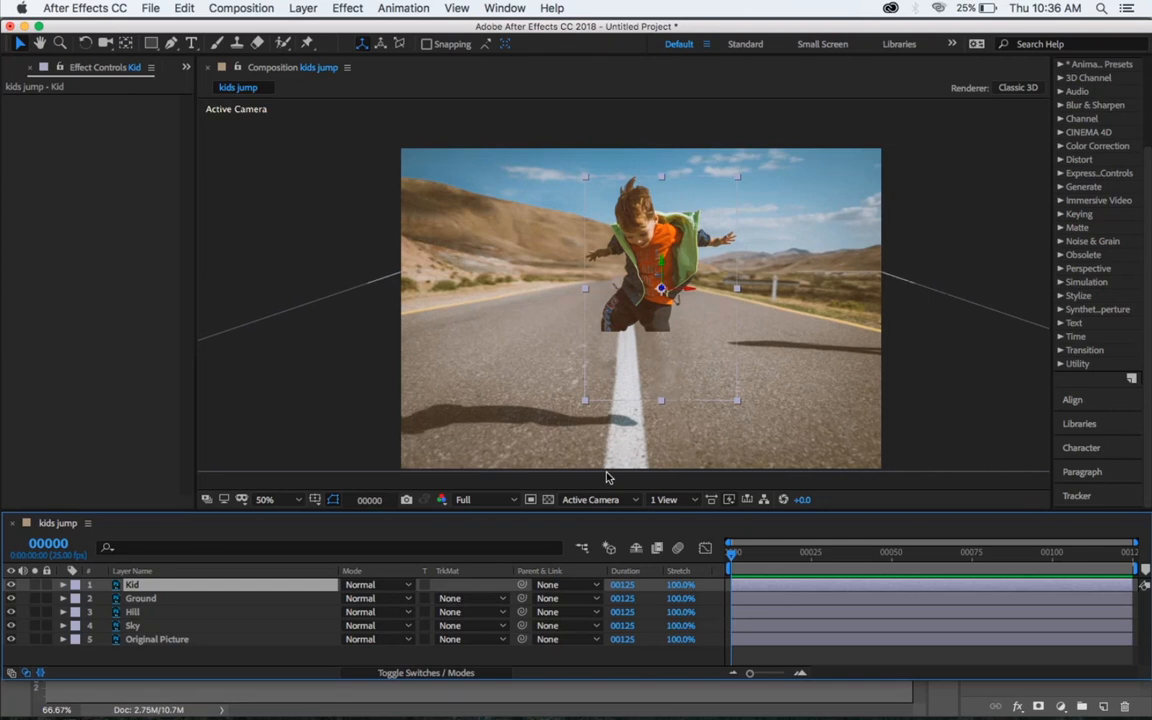
{"action": "left_click", "coordinate": [590, 499]}
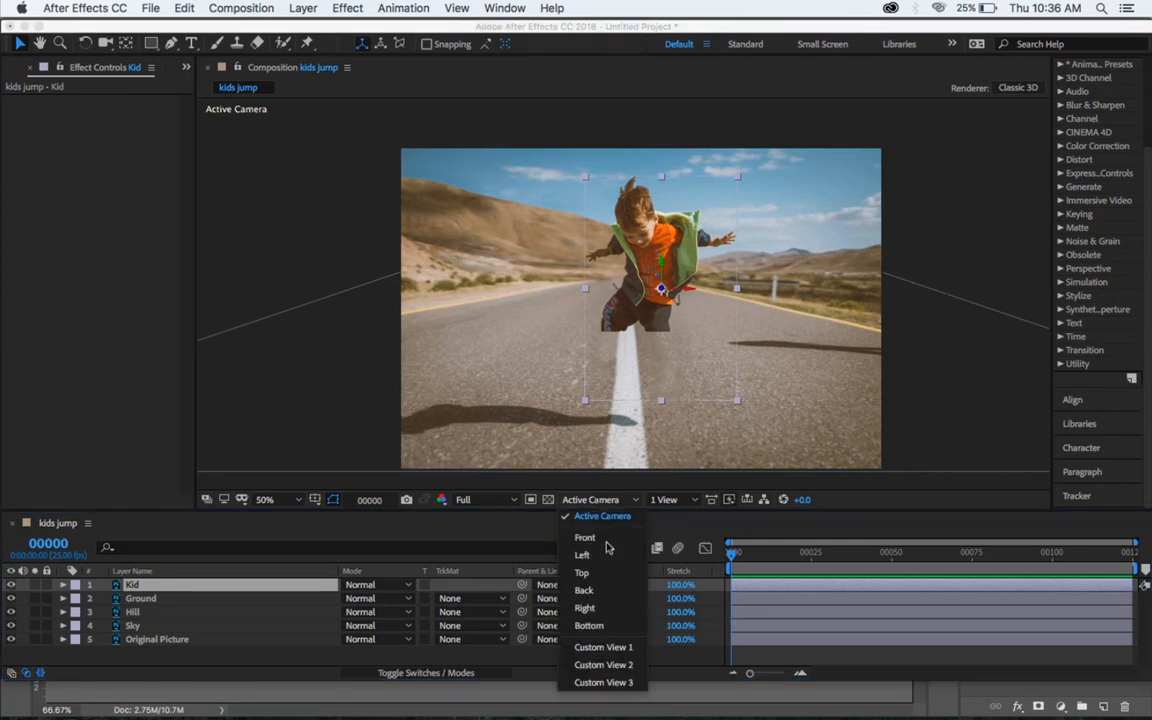
{"action": "left_click", "coordinate": [608, 650]}
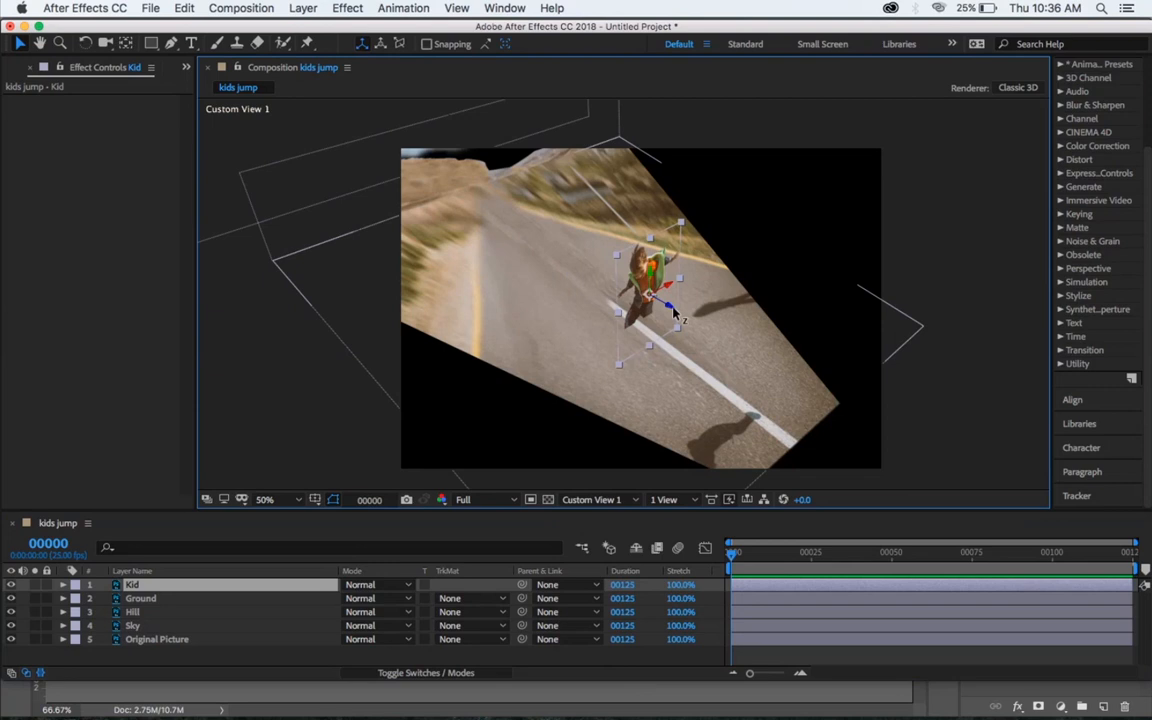
{"action": "left_click_drag", "start_coordinate": [673, 313], "coordinate": [704, 360]}
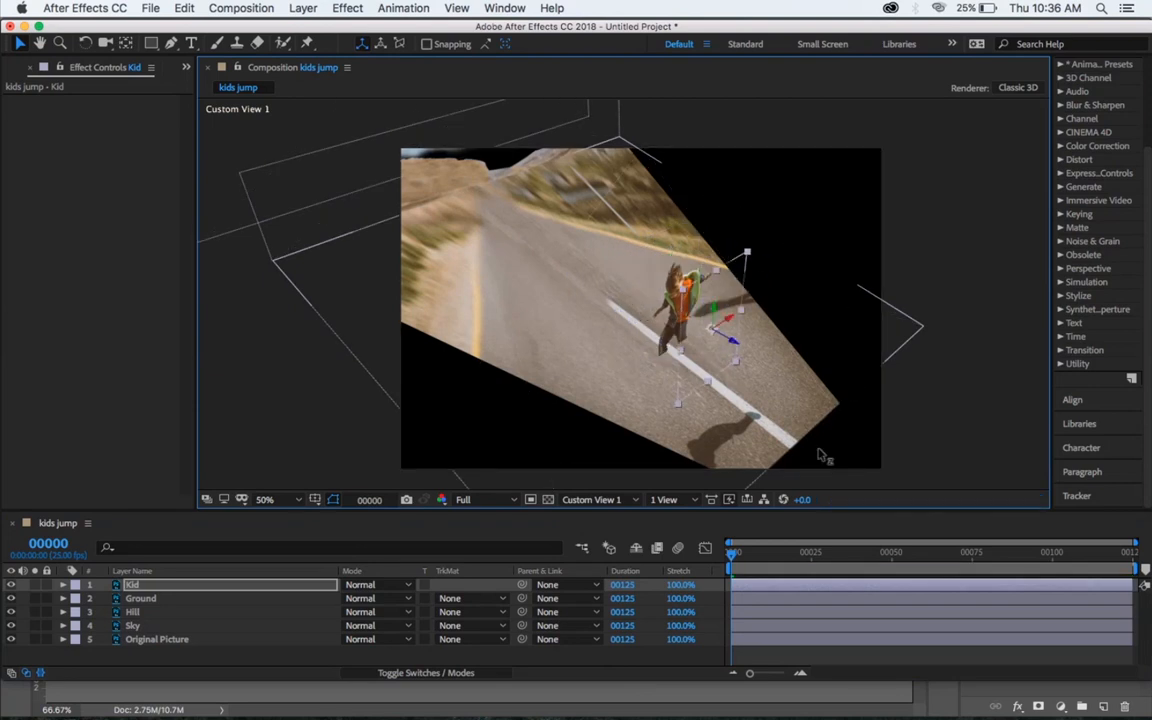
{"action": "left_click_drag", "start_coordinate": [822, 455], "coordinate": [862, 496]}
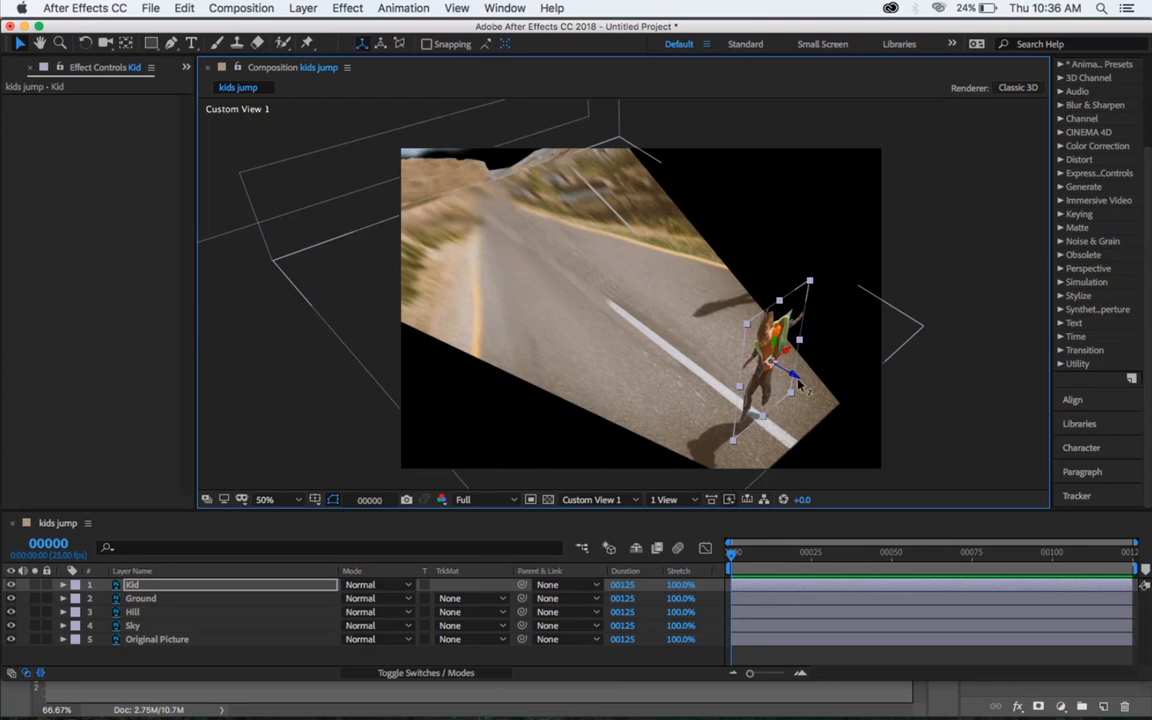
{"action": "left_click_drag", "start_coordinate": [797, 383], "coordinate": [661, 336]}
{"action": "key", "text": "super+z"}
{"action": "left_click", "coordinate": [600, 500]}
{"action": "left_click", "coordinate": [603, 515]}
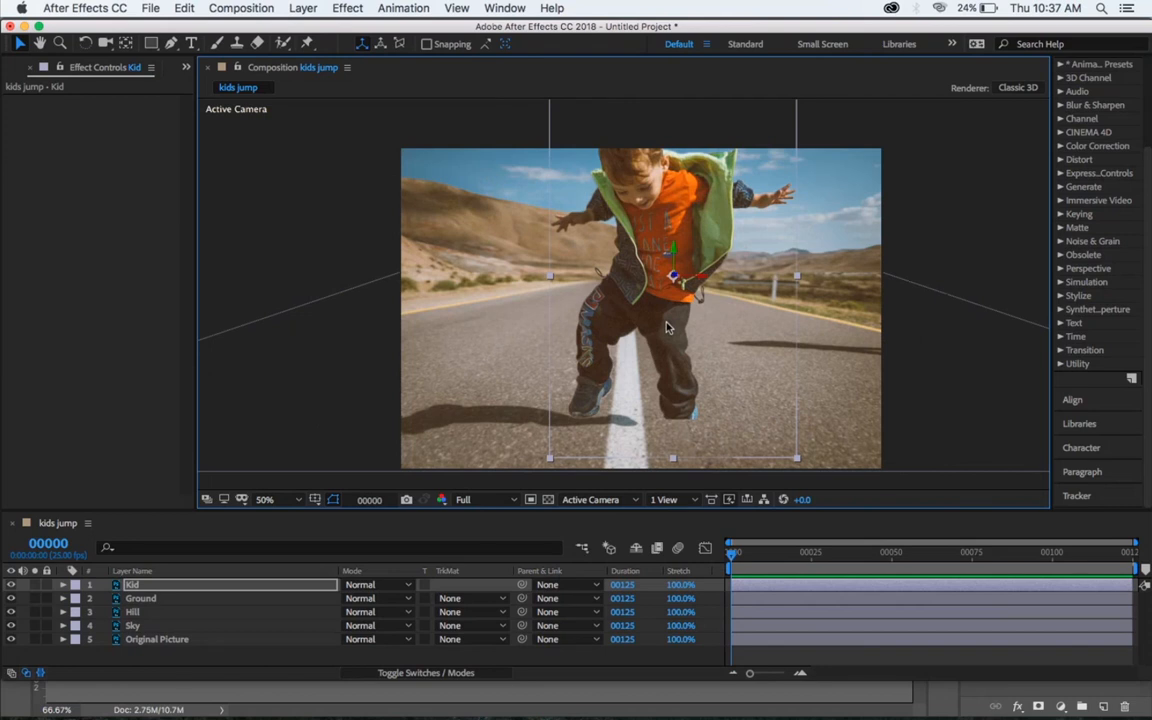
Step: Solo the Original Picture and Kid layers, and scale the Kid down to roughly the size of the original figure
{"action": "left_click", "coordinate": [35, 640]}
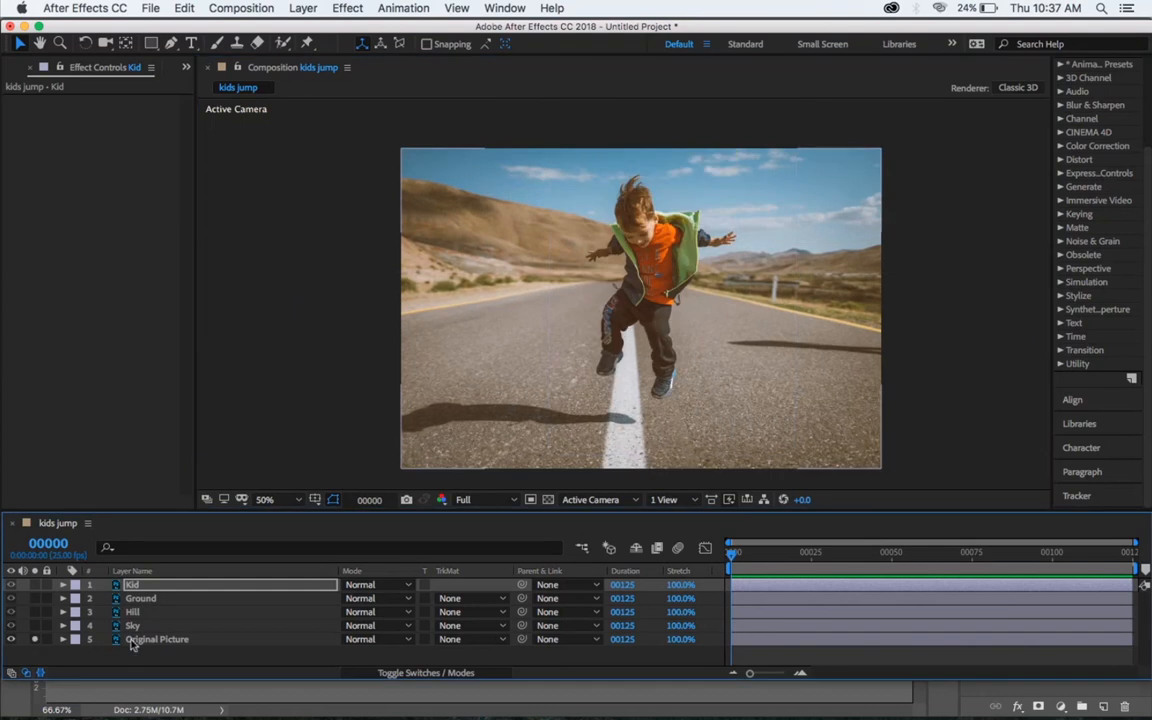
{"action": "left_click", "coordinate": [34, 585]}
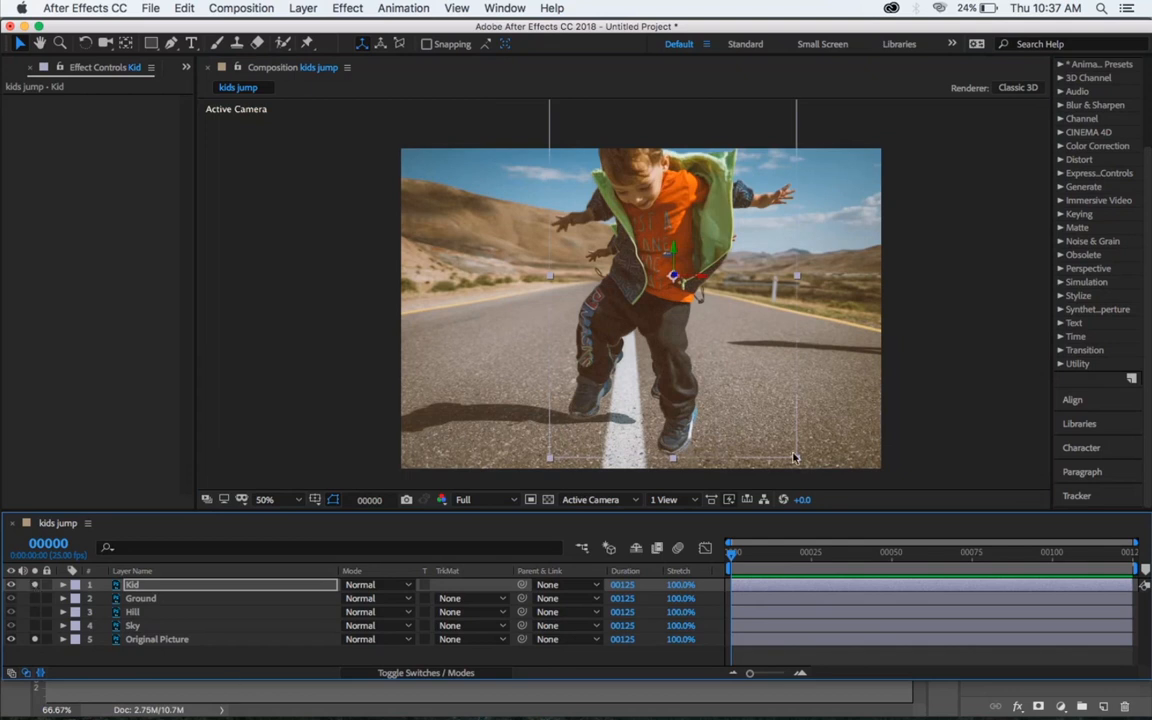
{"action": "left_click_drag", "start_coordinate": [798, 459], "coordinate": [760, 456]}
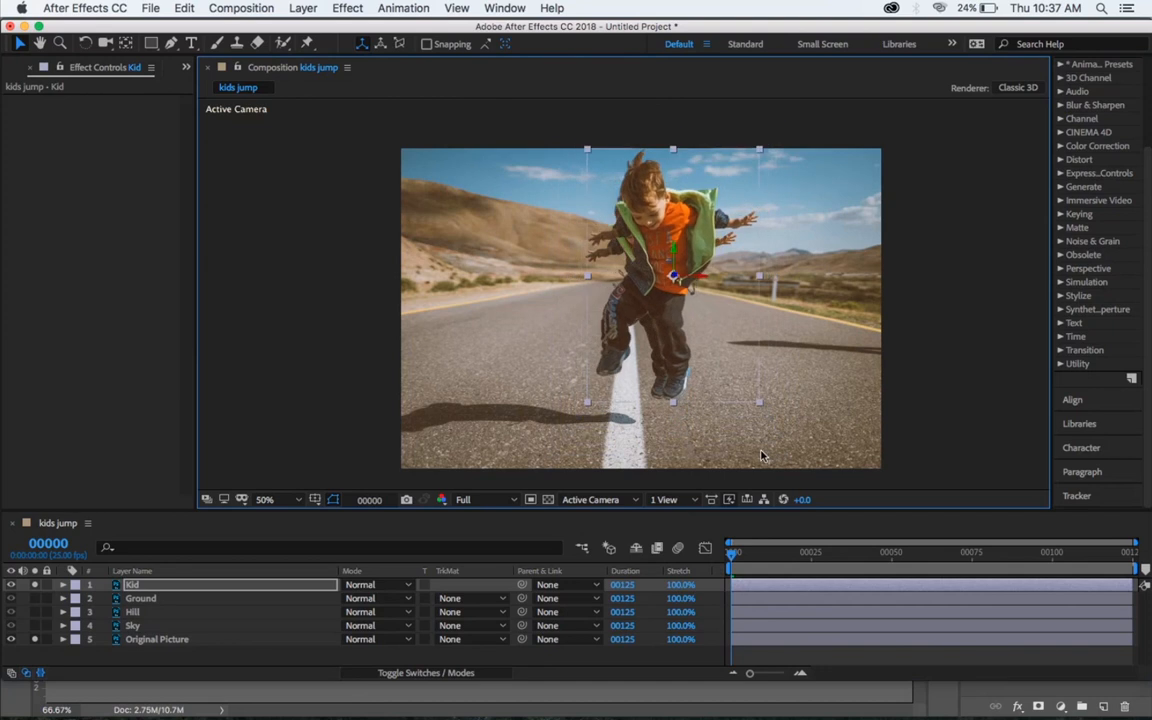
Step: Set the Kid's blending mode to Difference, and scale and reposition it to match the figure in the original picture
{"action": "left_click", "coordinate": [366, 591]}
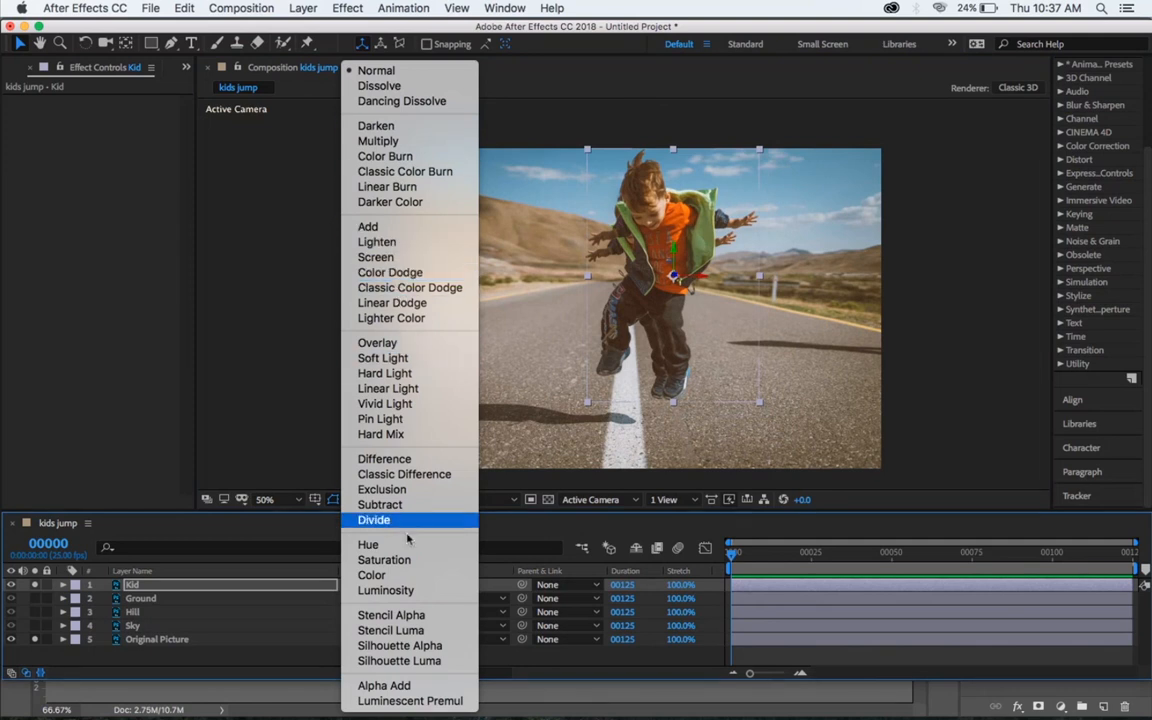
{"action": "left_click", "coordinate": [388, 459]}
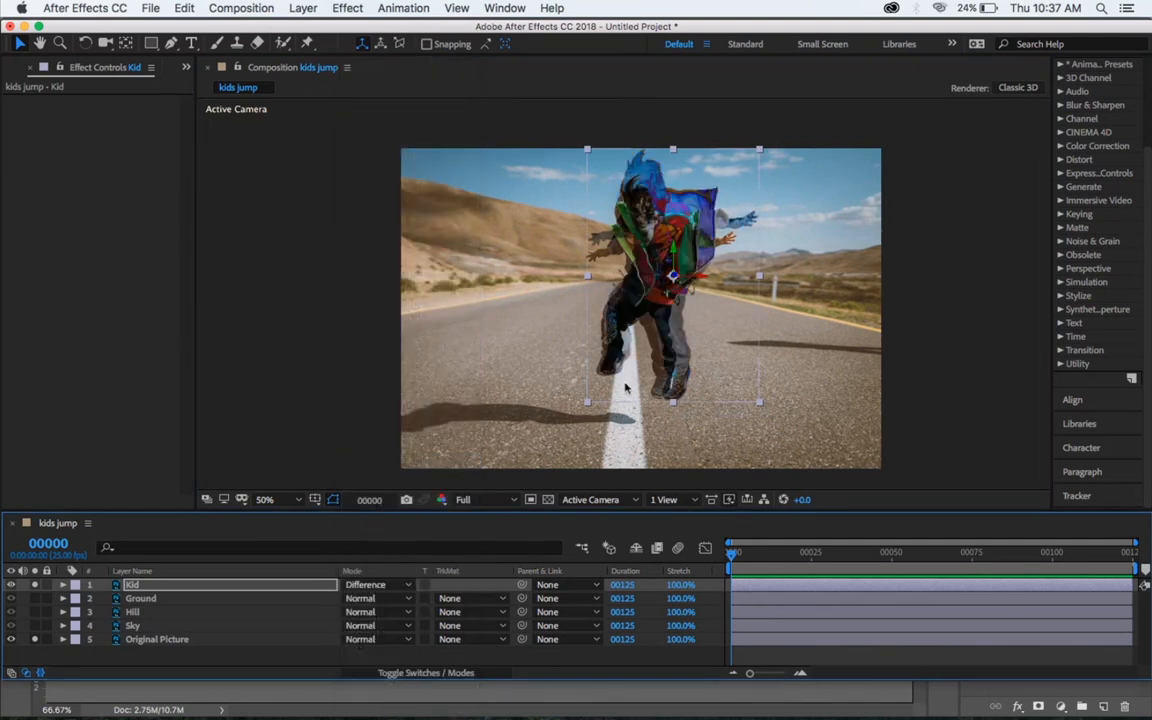
{"action": "left_click_drag", "start_coordinate": [759, 149], "coordinate": [754, 162]}
{"action": "left_click_drag", "start_coordinate": [717, 212], "coordinate": [706, 223]}
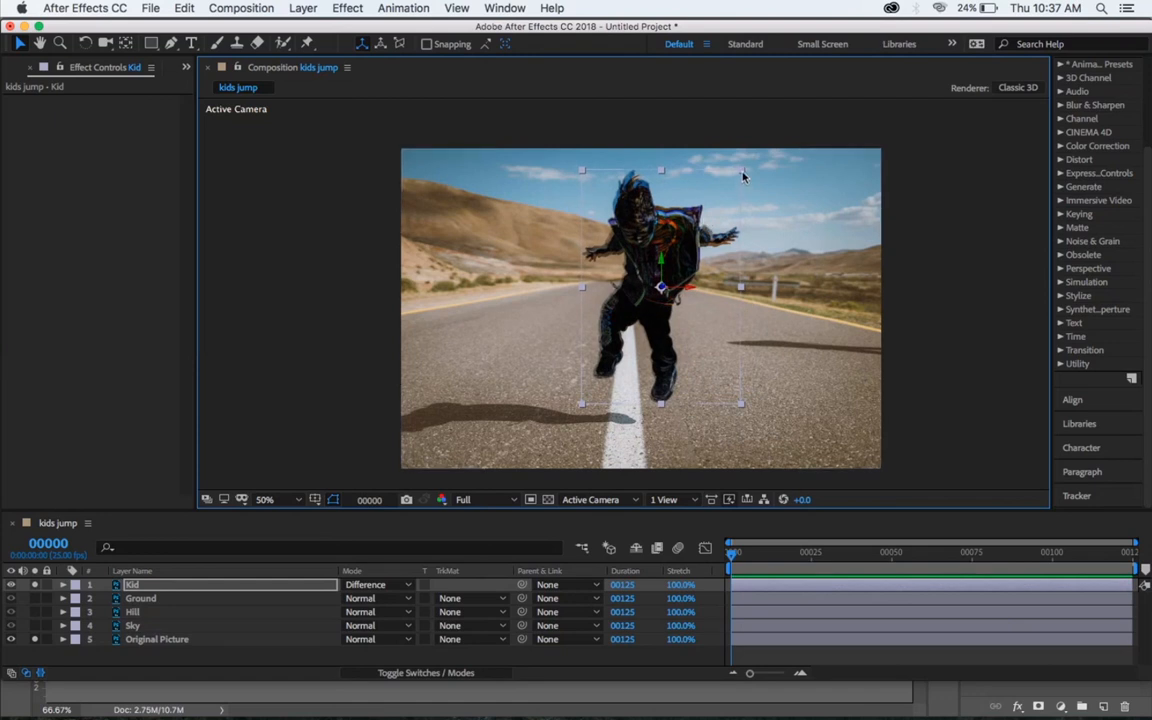
{"action": "left_click_drag", "start_coordinate": [742, 171], "coordinate": [740, 177]}
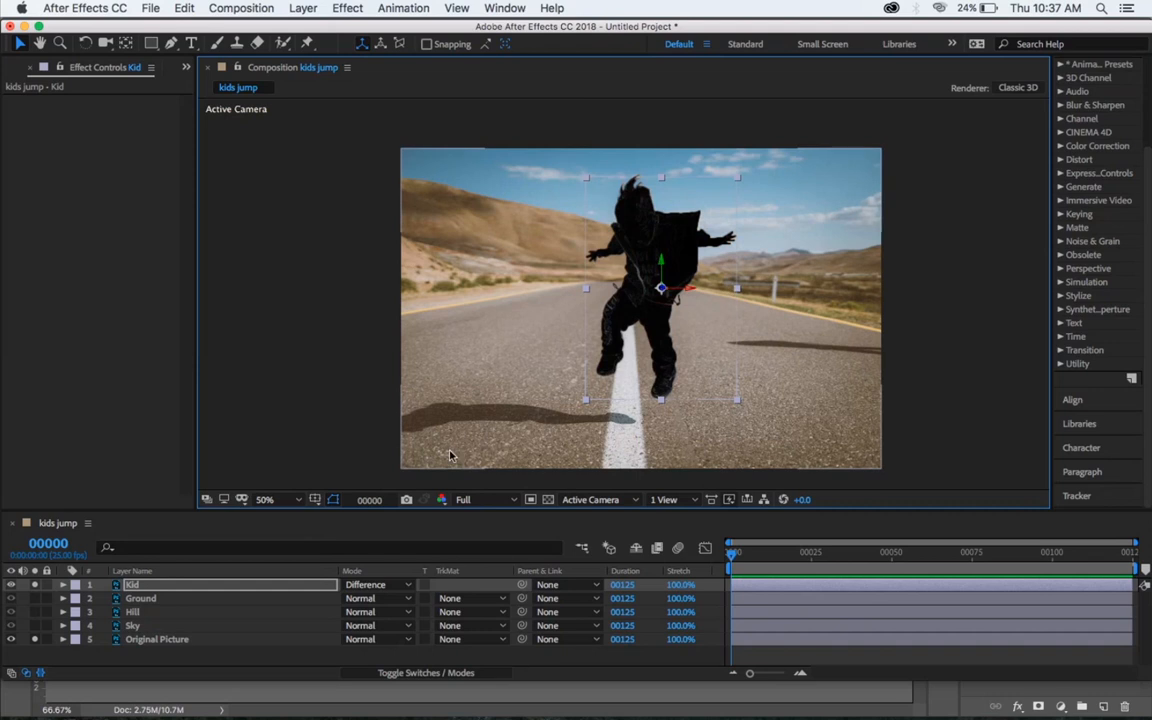
Step: Return the Kid's blending mode to Normal and turn off solo on the Original Picture and Kid layers
{"action": "left_click", "coordinate": [375, 584]}
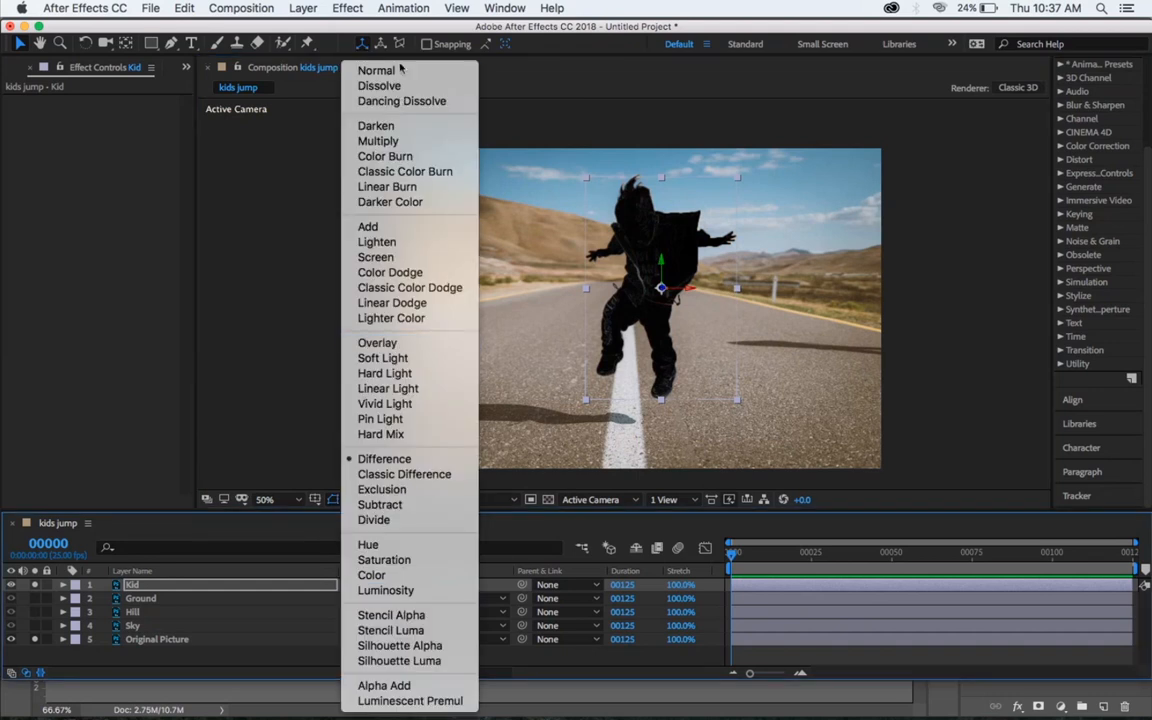
{"action": "left_click", "coordinate": [378, 70]}
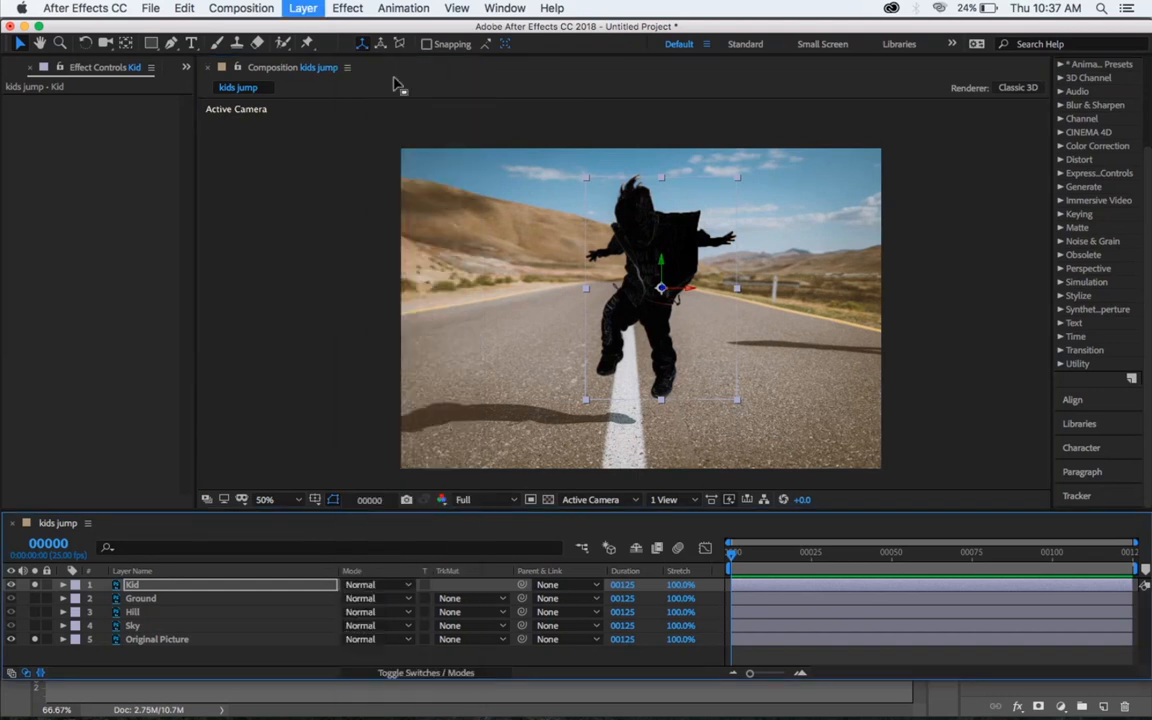
{"action": "left_click", "coordinate": [363, 419]}
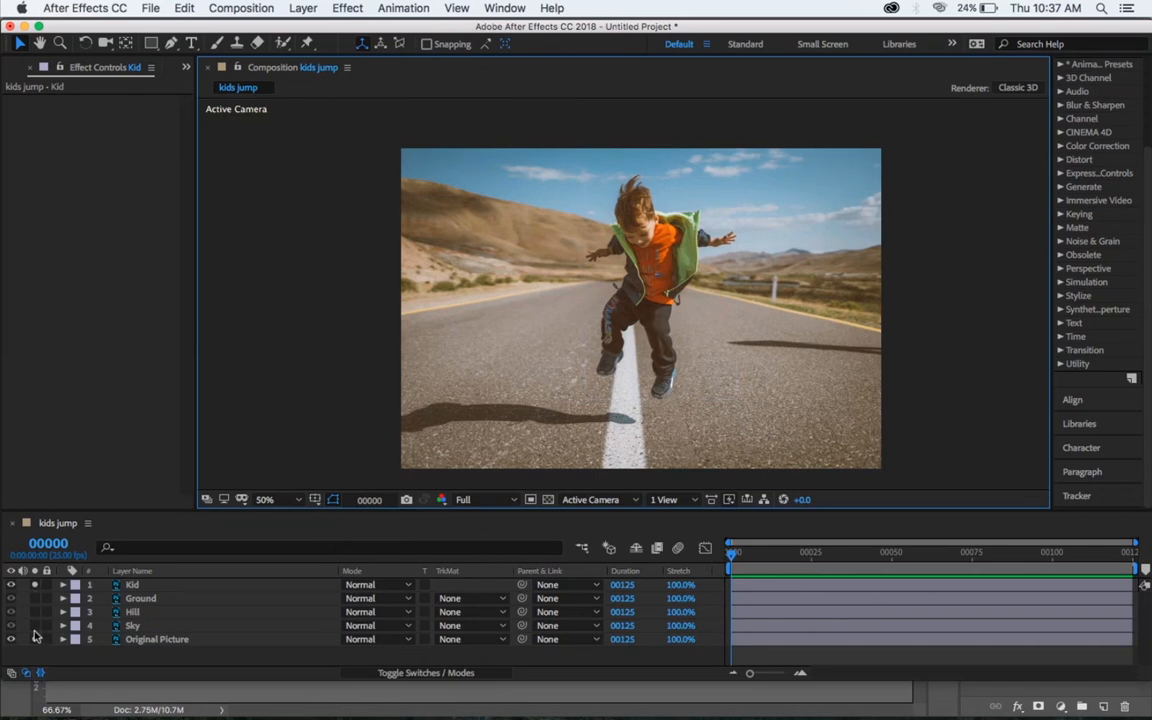
{"action": "left_click", "coordinate": [35, 585]}
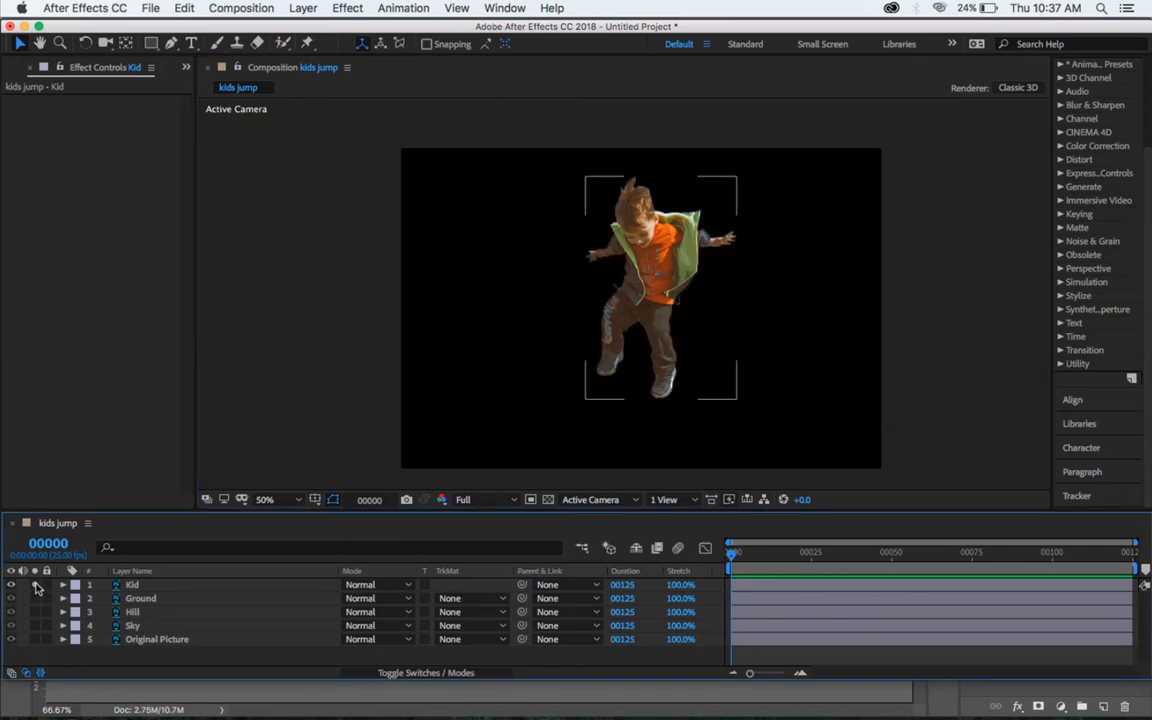
{"action": "left_click", "coordinate": [35, 585]}
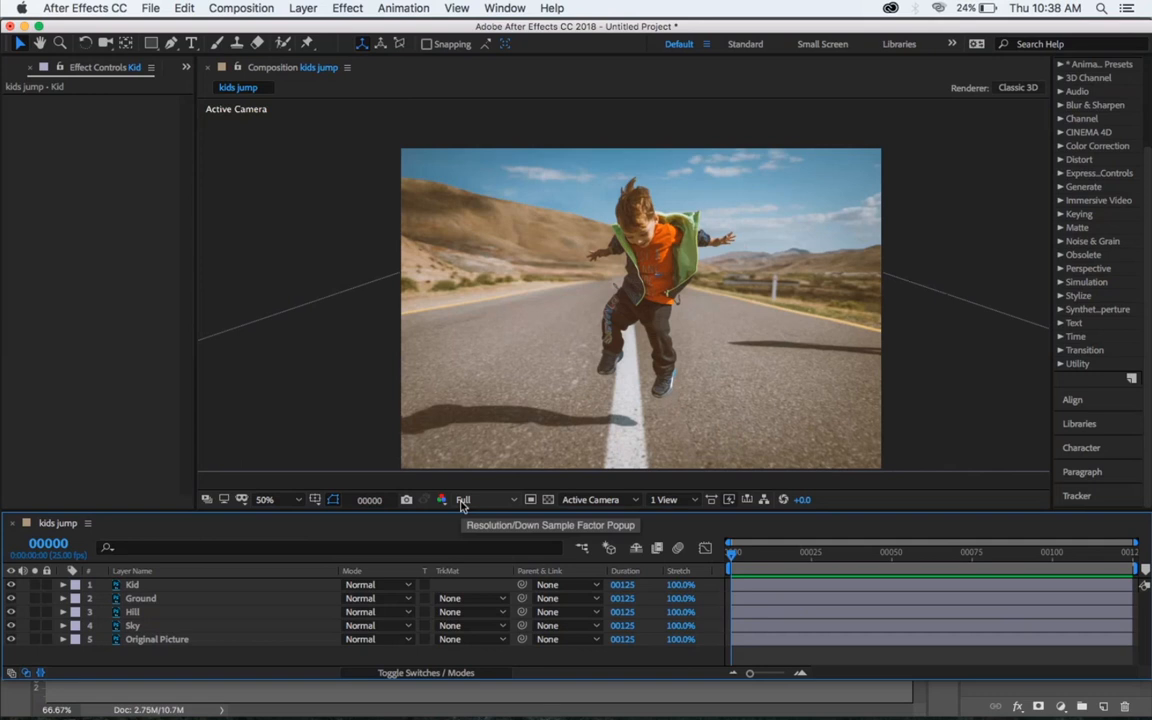
Step: Examine how the layers are spaced in 3D from Custom View 1 and Custom View 2
{"action": "left_click", "coordinate": [619, 500]}
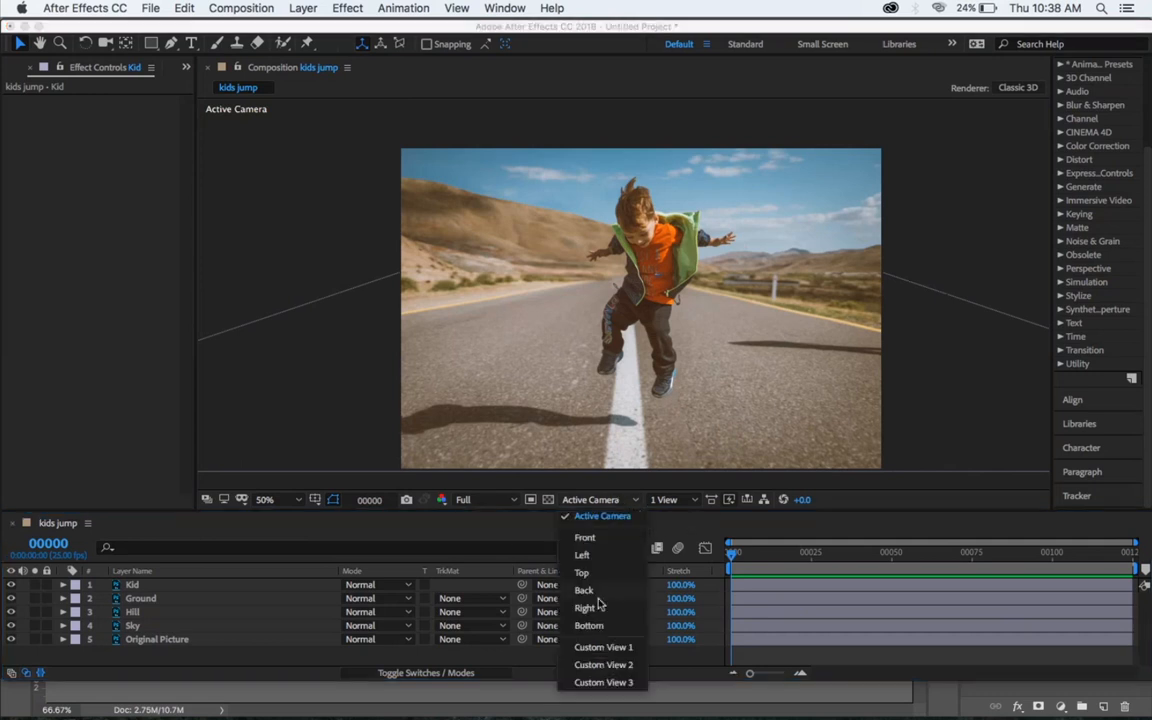
{"action": "left_click", "coordinate": [543, 590]}
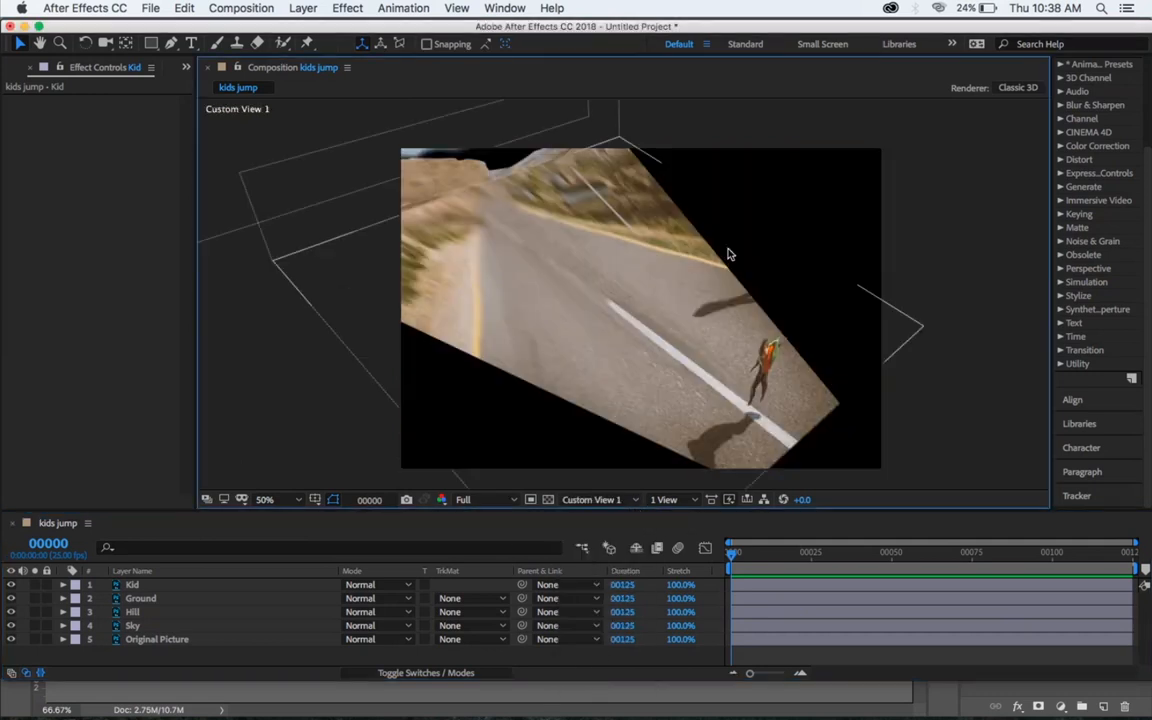
{"action": "scroll", "coordinate": [660, 328], "scroll_direction": "down", "scroll_amount": 2}
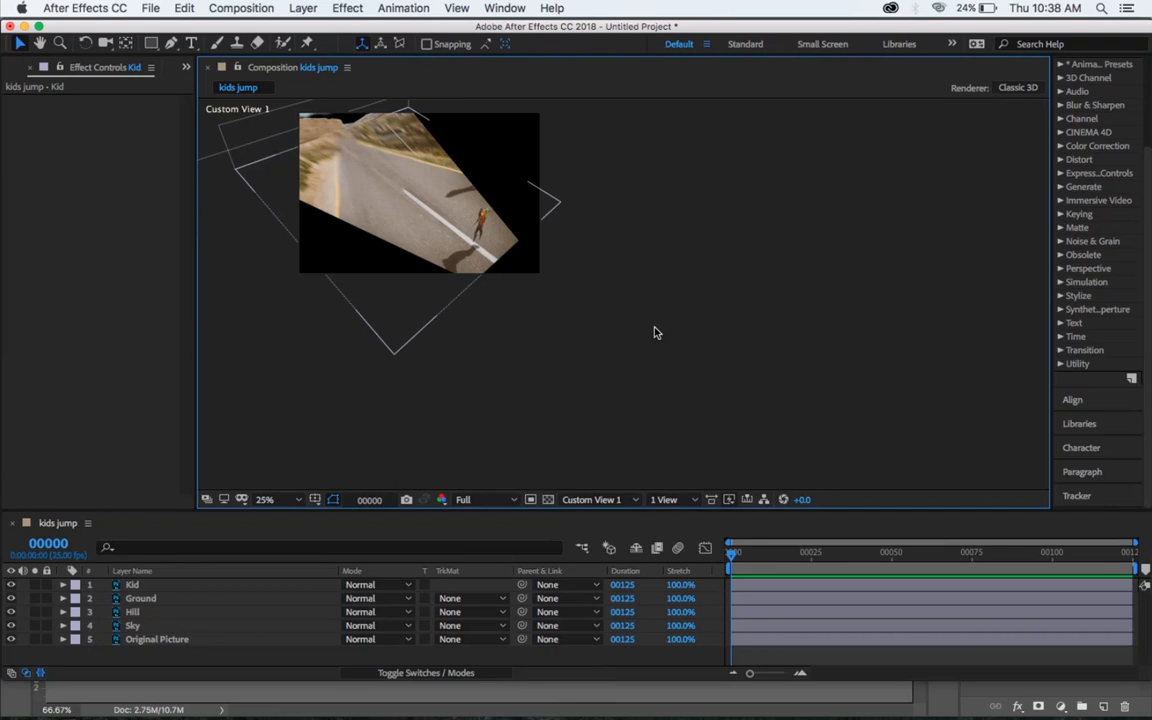
{"action": "scroll", "coordinate": [655, 332], "scroll_direction": "up", "scroll_amount": 3}
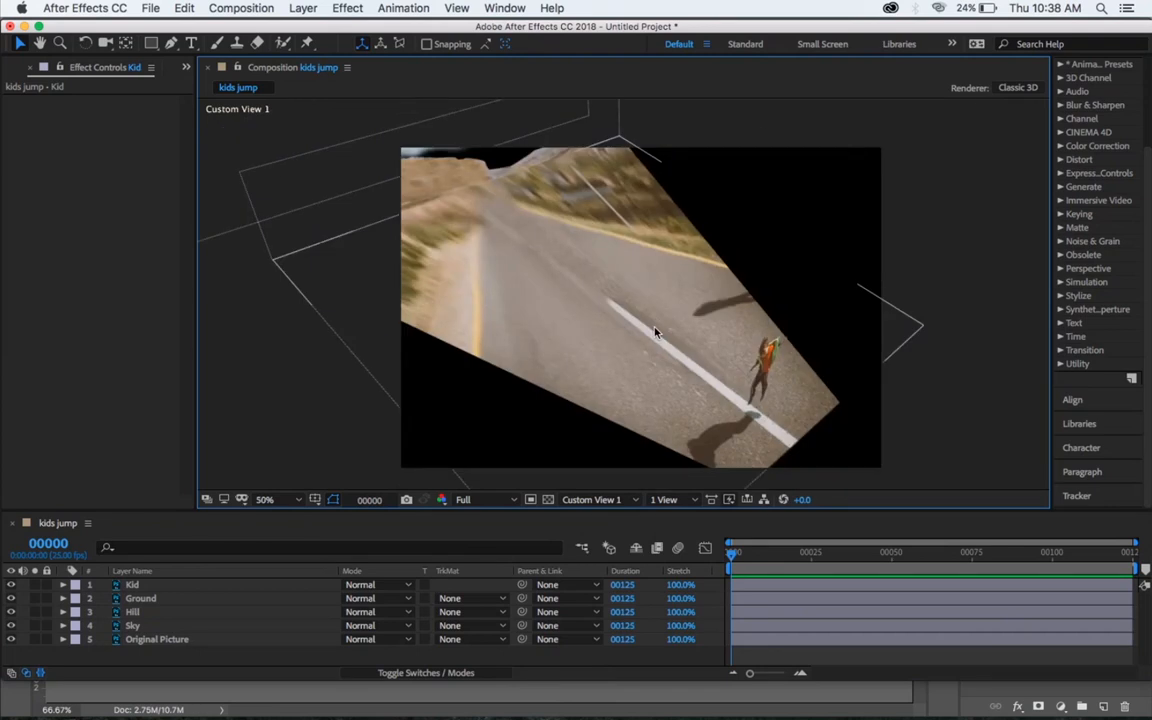
{"action": "left_click", "coordinate": [598, 499]}
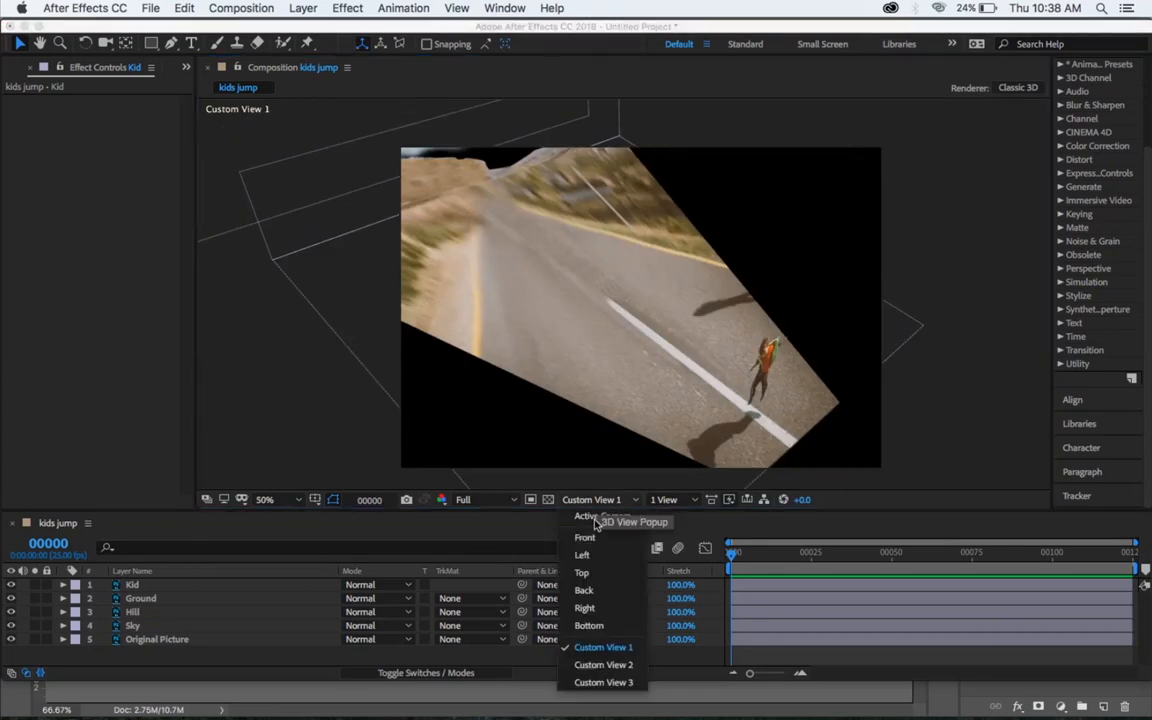
{"action": "left_click", "coordinate": [601, 665]}
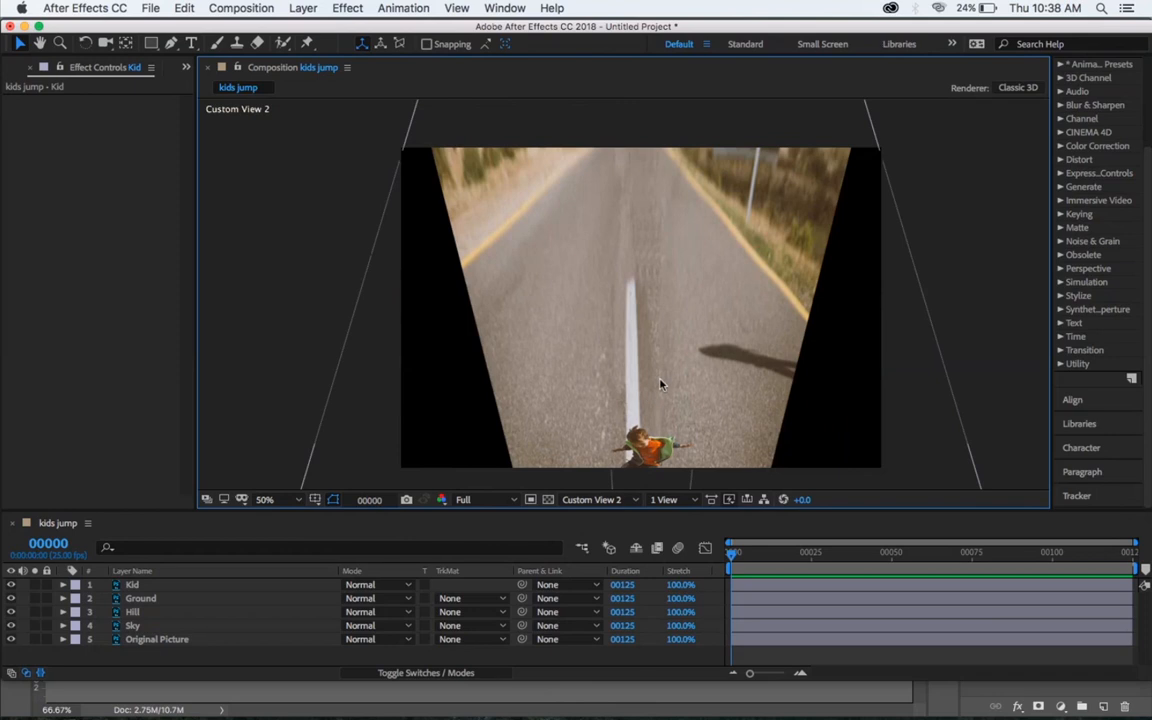
{"action": "scroll", "coordinate": [659, 388], "scroll_direction": "down", "scroll_amount": 3}
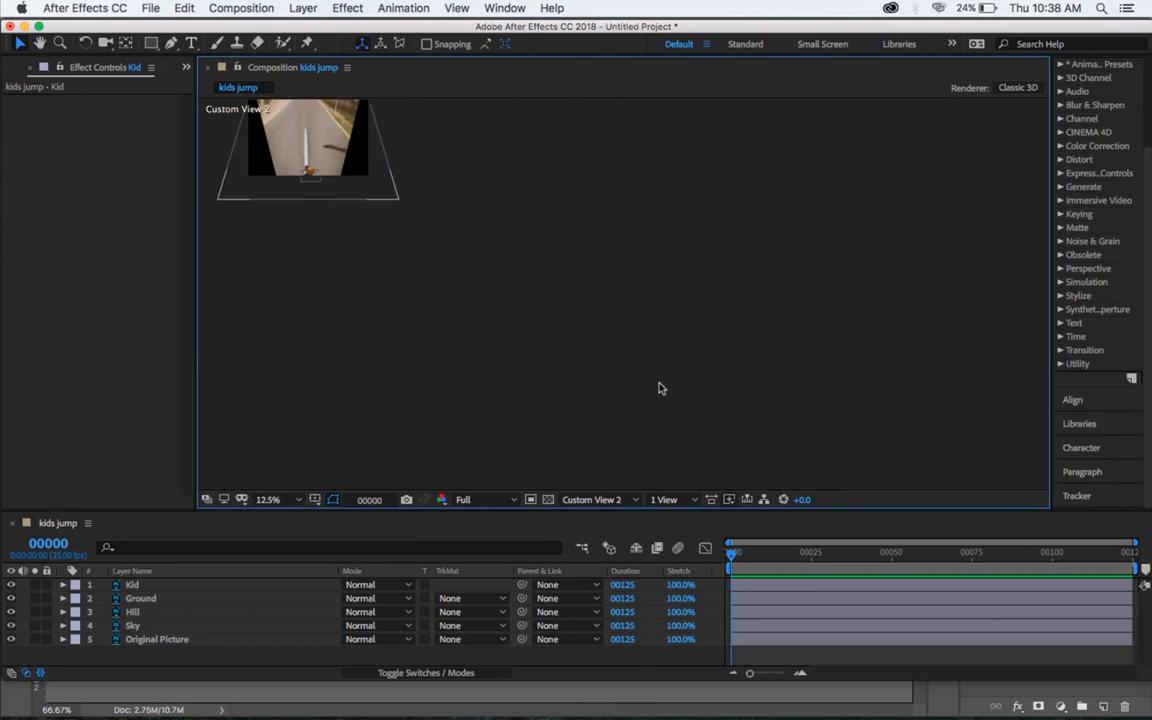
{"action": "scroll", "coordinate": [659, 388], "scroll_direction": "up", "scroll_amount": 1}
{"action": "key", "text": "h"}
{"action": "left_click_drag", "start_coordinate": [589, 319], "coordinate": [688, 410]}
{"action": "key", "text": "v"}
Step: Check the layer arrangement from Custom View 3, then return to Active Camera with the composition shown at 50%
{"action": "left_click", "coordinate": [612, 500]}
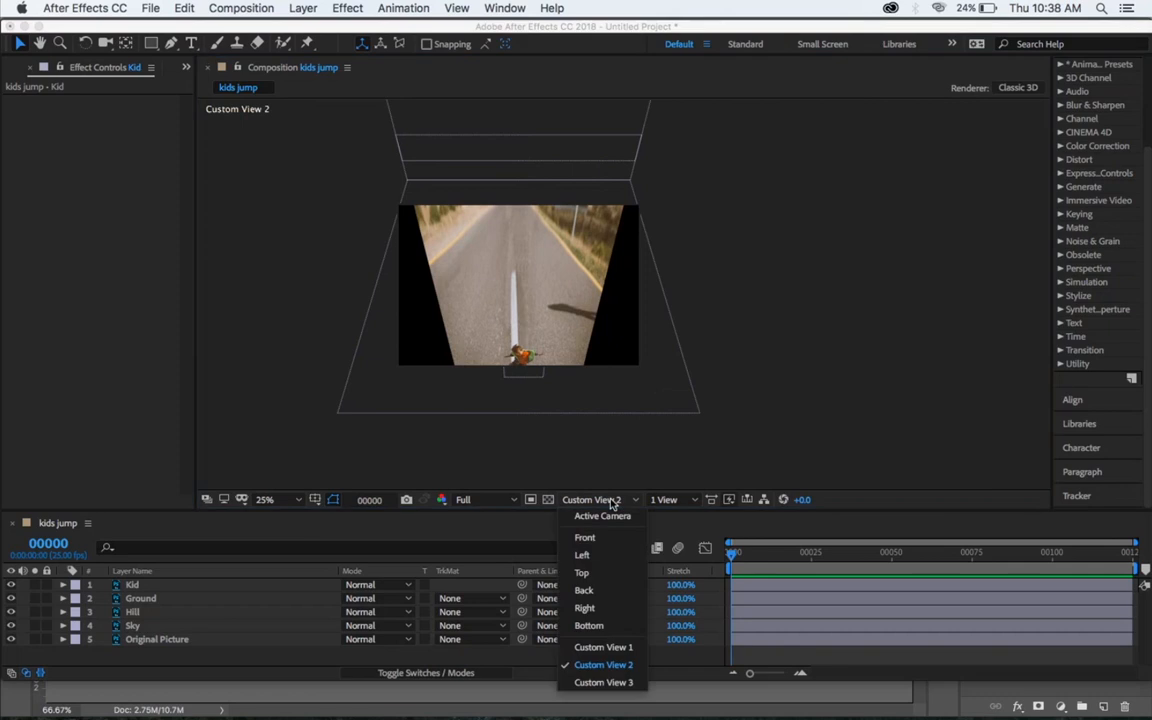
{"action": "left_click", "coordinate": [596, 681]}
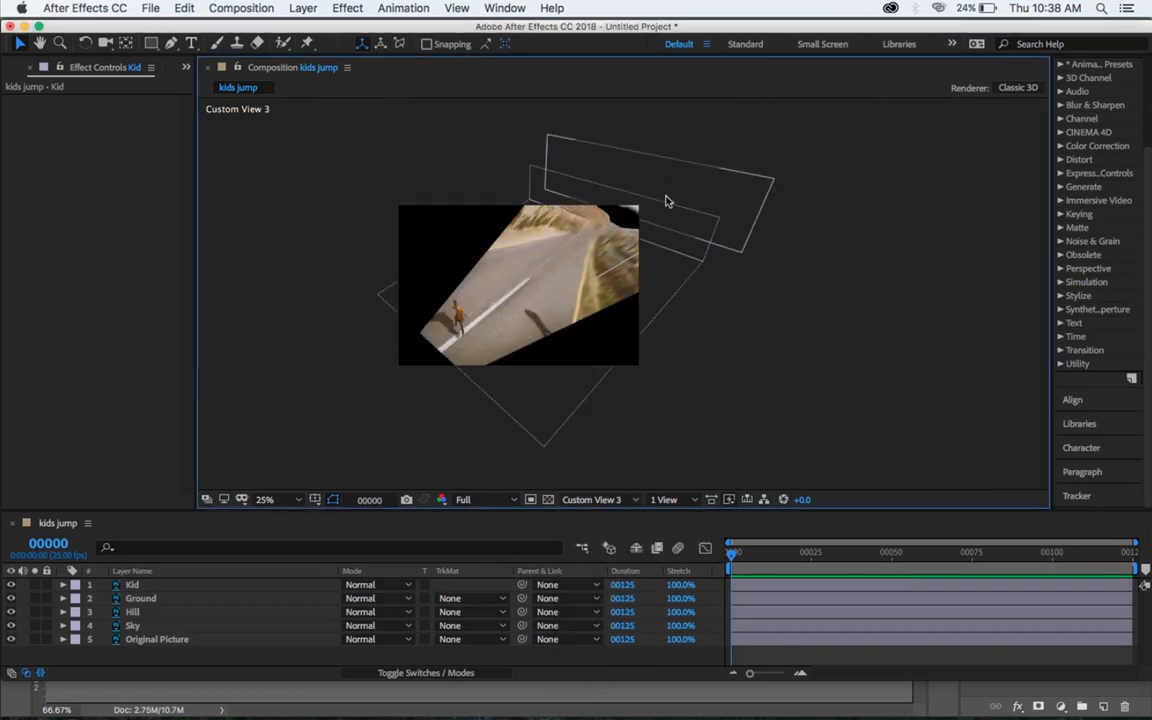
{"action": "left_click", "coordinate": [596, 499]}
{"action": "left_click", "coordinate": [600, 517]}
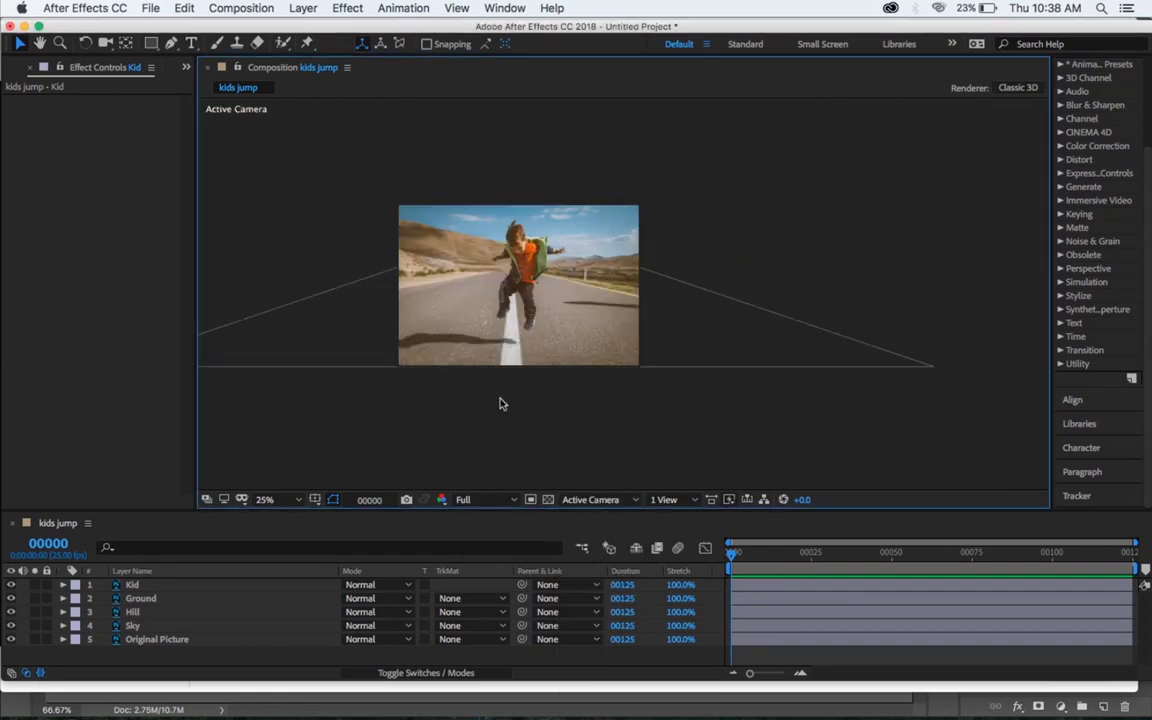
{"action": "left_click_drag", "start_coordinate": [502, 403], "coordinate": [606, 406]}
{"action": "key", "text": "period"}
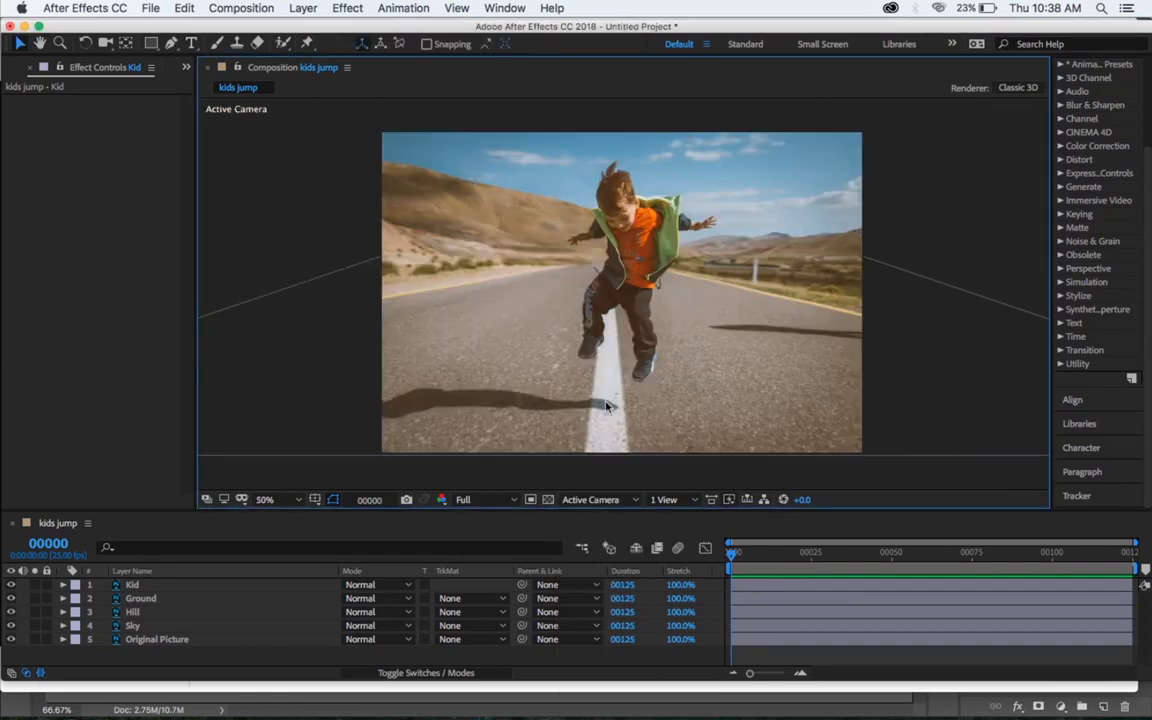
Step: Hide the Original Picture layer and select the Kid layer
{"action": "left_click", "coordinate": [140, 585]}
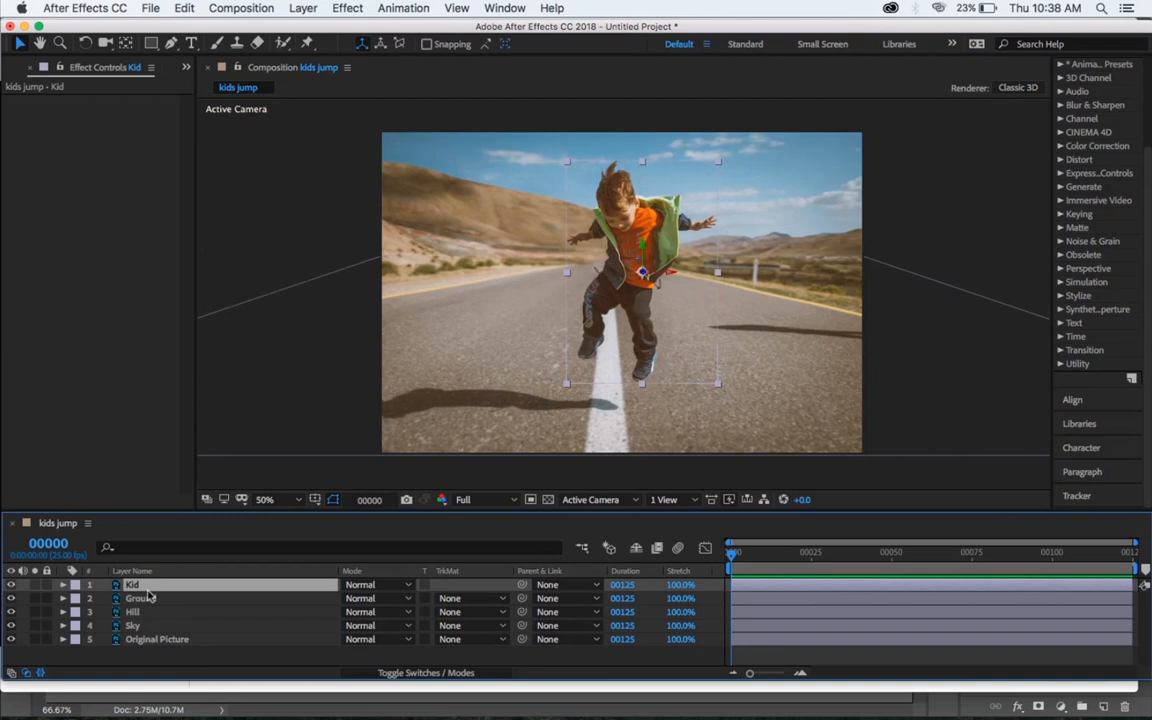
{"action": "left_click", "coordinate": [140, 642]}
{"action": "left_click", "coordinate": [11, 639]}
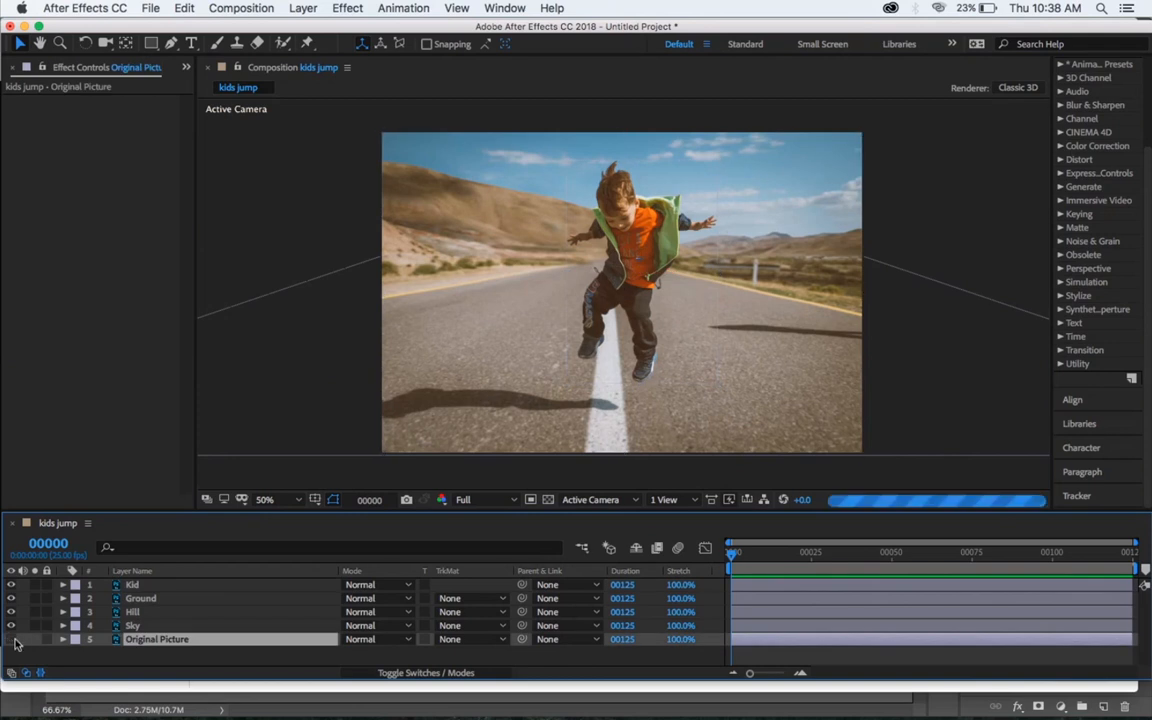
{"action": "left_click", "coordinate": [156, 589]}
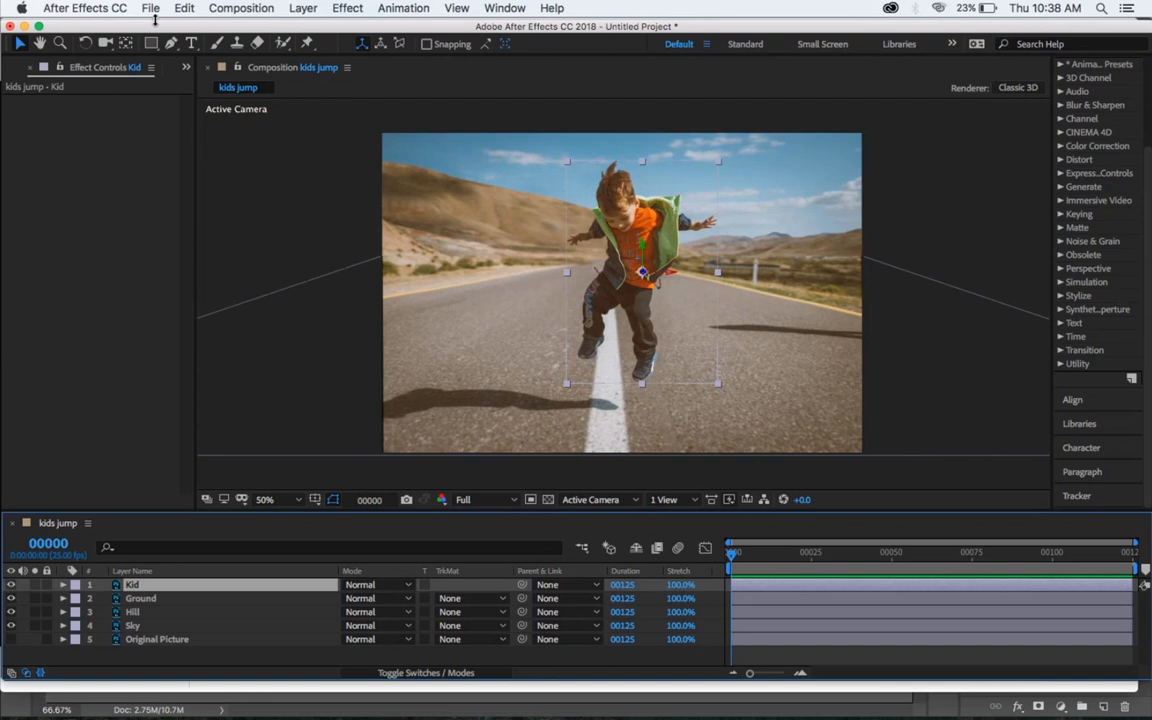
{"action": "left_click", "coordinate": [152, 9]}
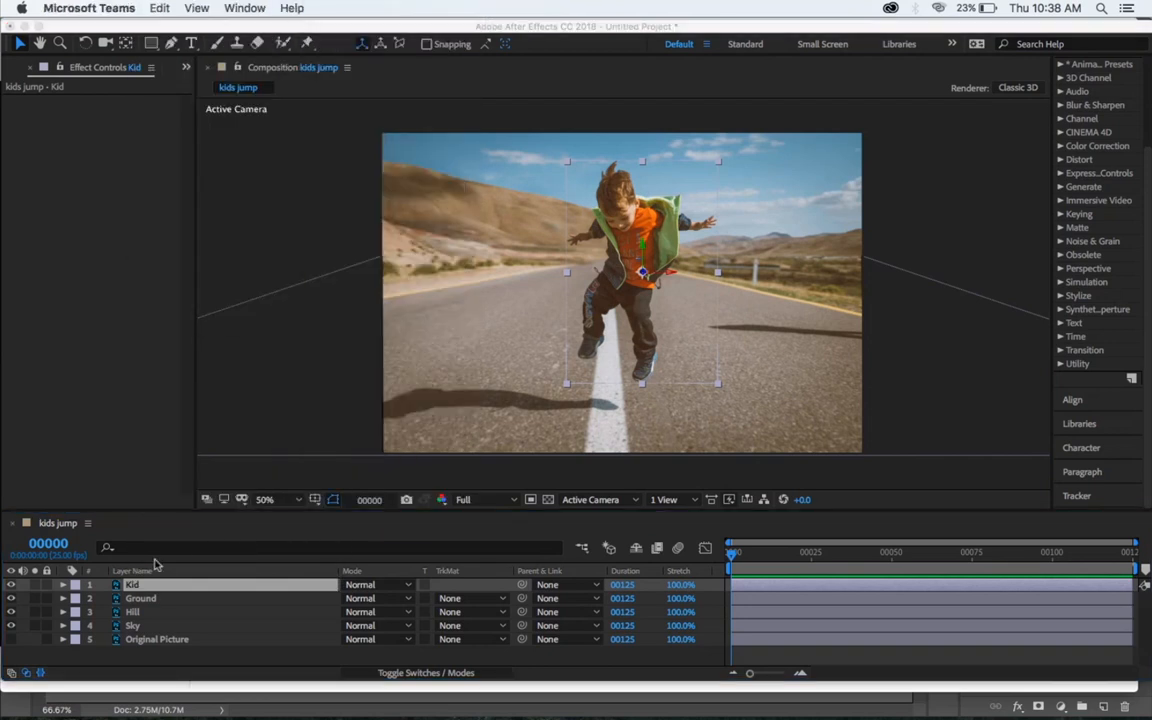
{"action": "left_click", "coordinate": [187, 540]}
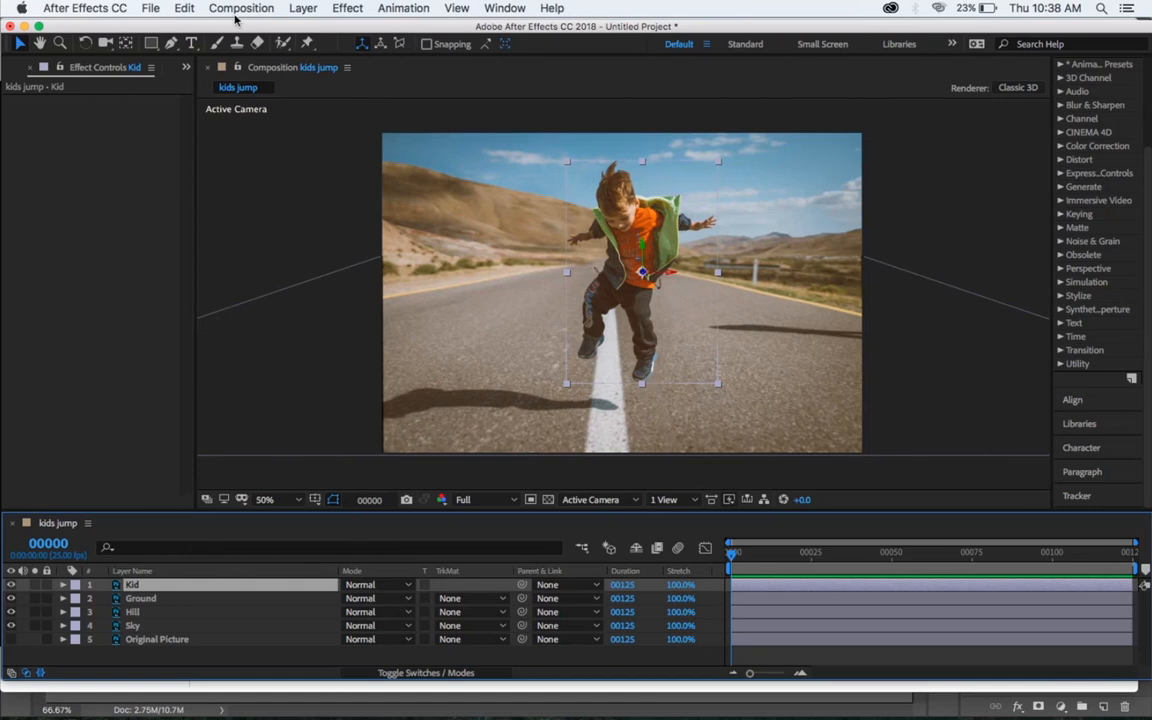
{"action": "left_click", "coordinate": [203, 670]}
Step: Add a two-node camera with the 50mm preset and depth of field enabled
{"action": "left_click", "coordinate": [302, 9]}
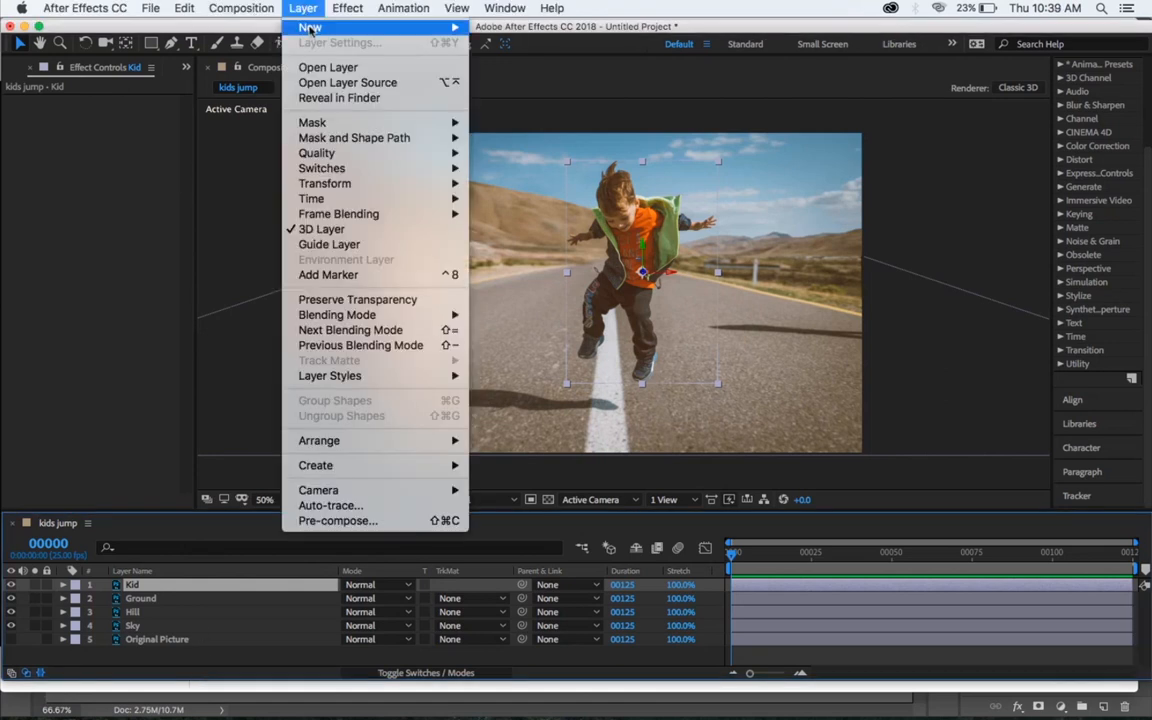
{"action": "mouse_move", "coordinate": [410, 26]}
{"action": "left_click", "coordinate": [505, 77]}
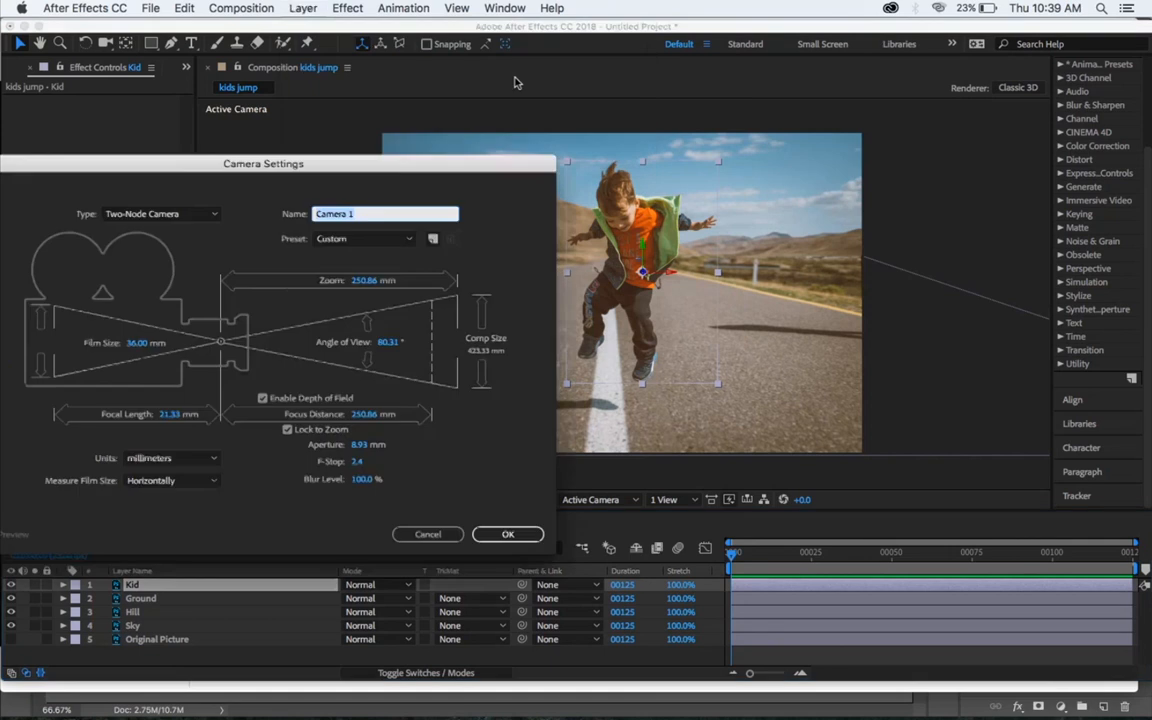
{"action": "left_click", "coordinate": [387, 241]}
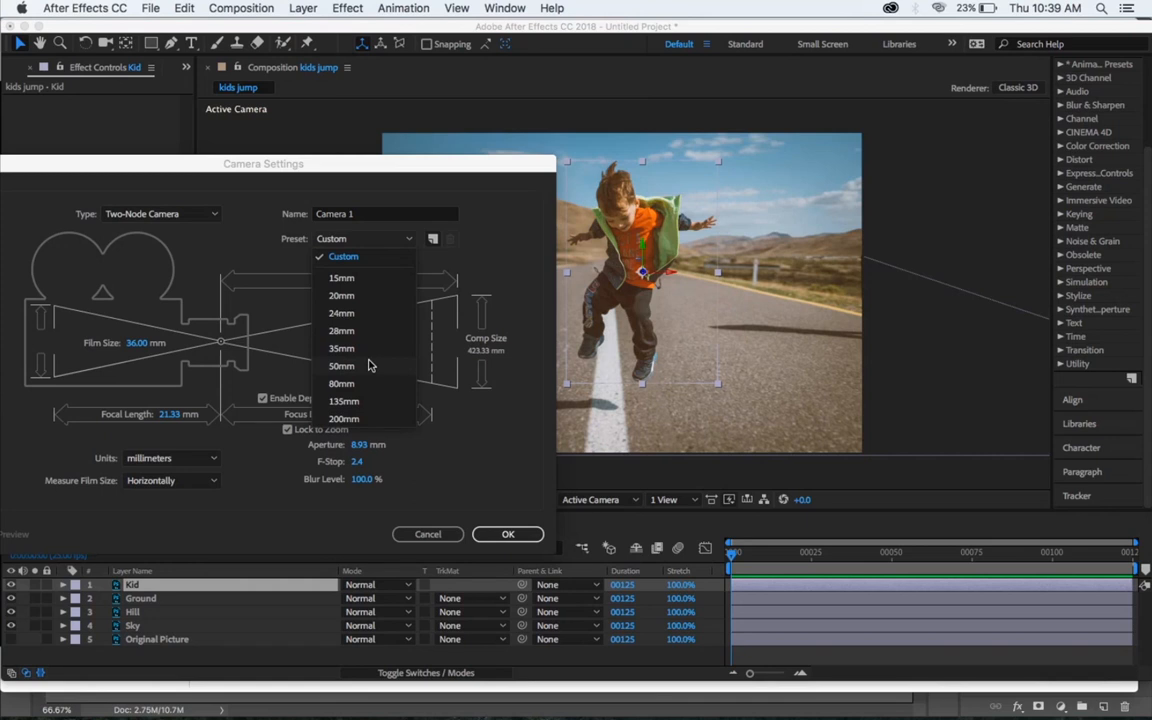
{"action": "left_click", "coordinate": [369, 366]}
{"action": "left_click", "coordinate": [264, 399]}
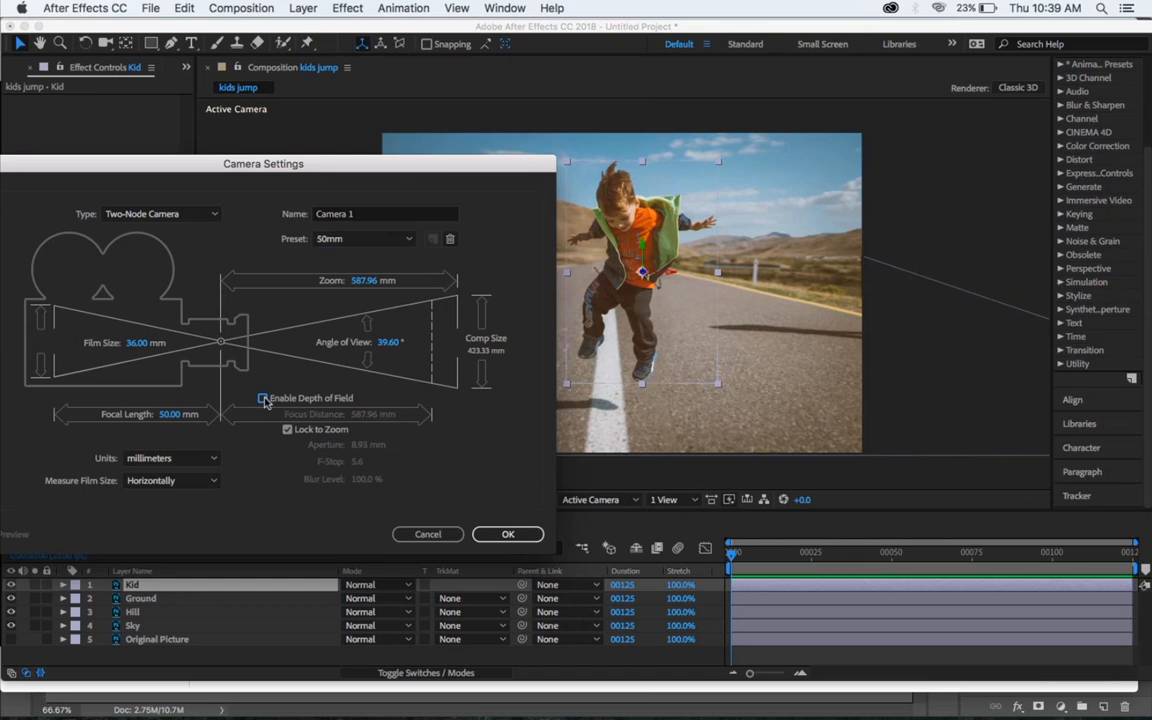
{"action": "left_click", "coordinate": [264, 399]}
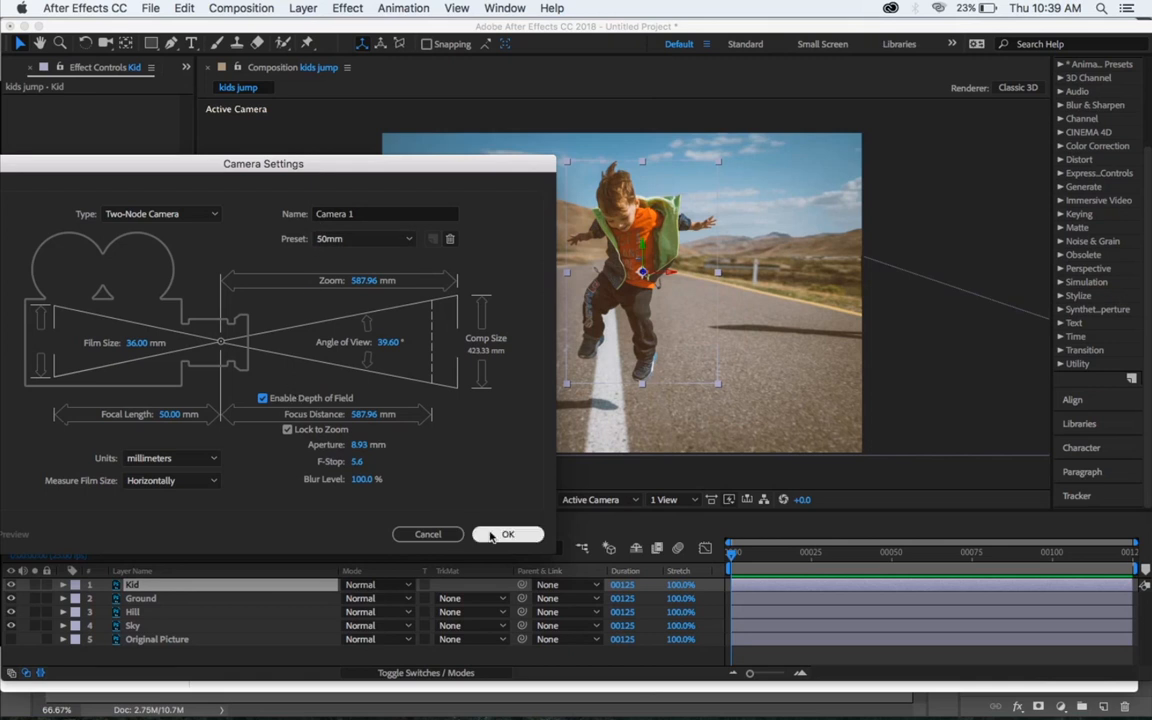
{"action": "left_click", "coordinate": [505, 534]}
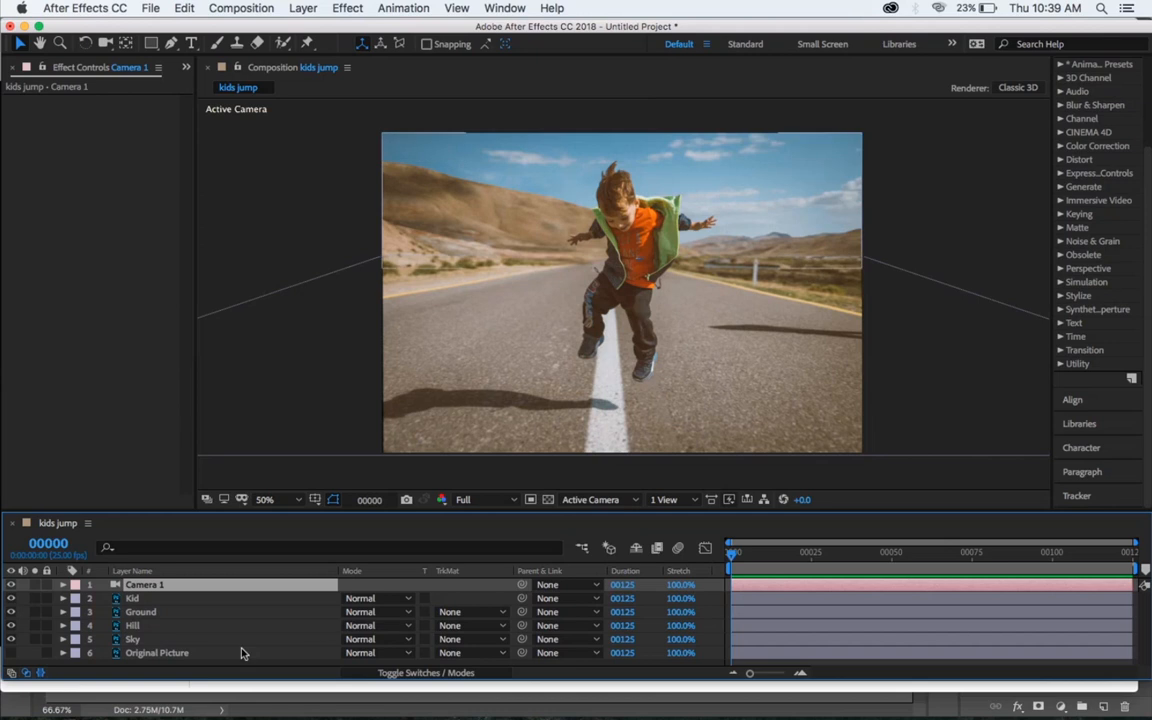
Step: Add a null object to the composition and make it a 3D layer
{"action": "left_click", "coordinate": [316, 10]}
{"action": "mouse_move", "coordinate": [360, 28]}
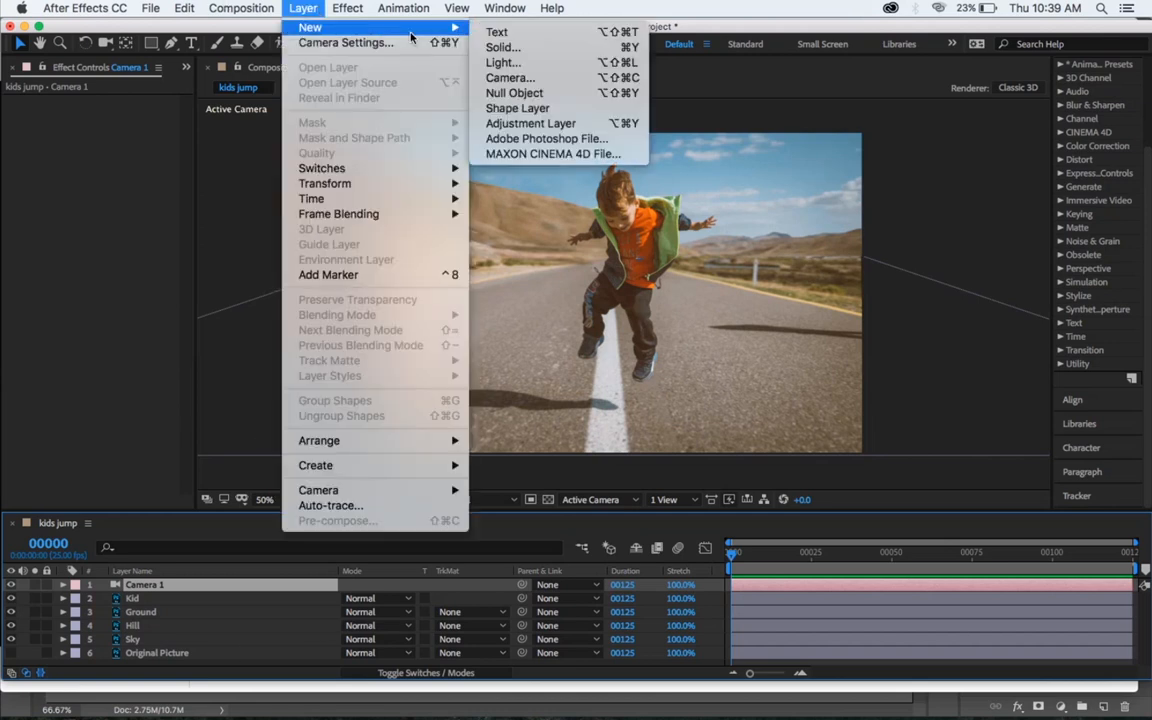
{"action": "left_click", "coordinate": [517, 94]}
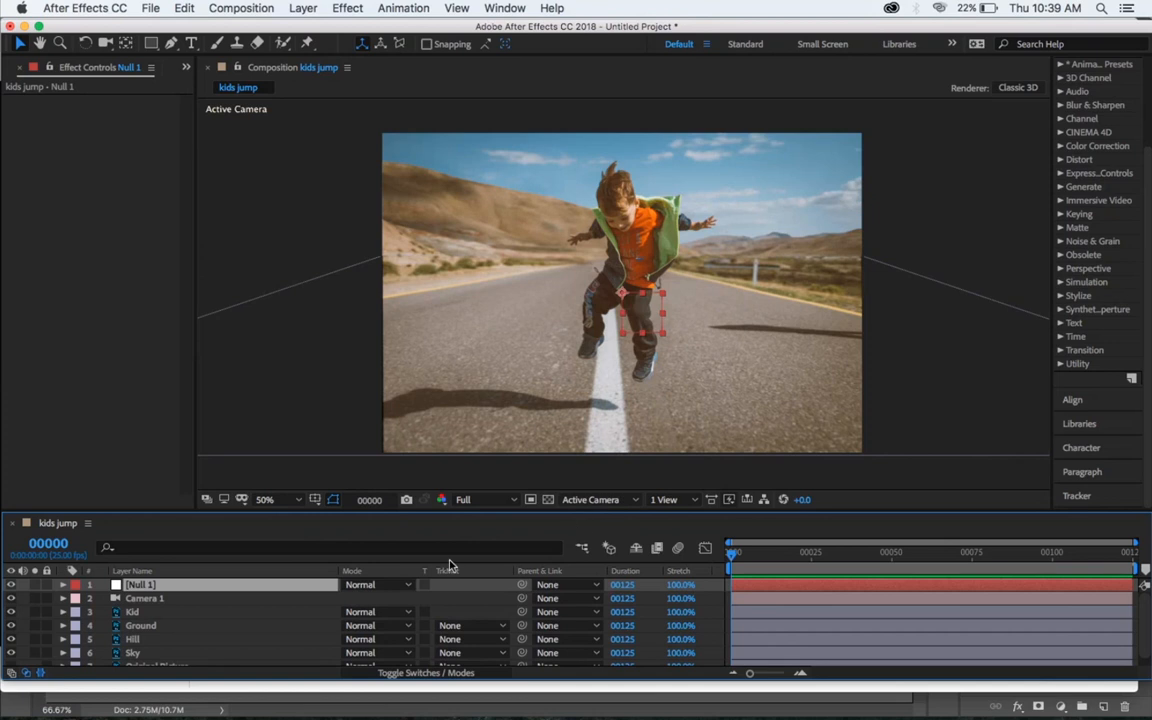
{"action": "left_click", "coordinate": [400, 673]}
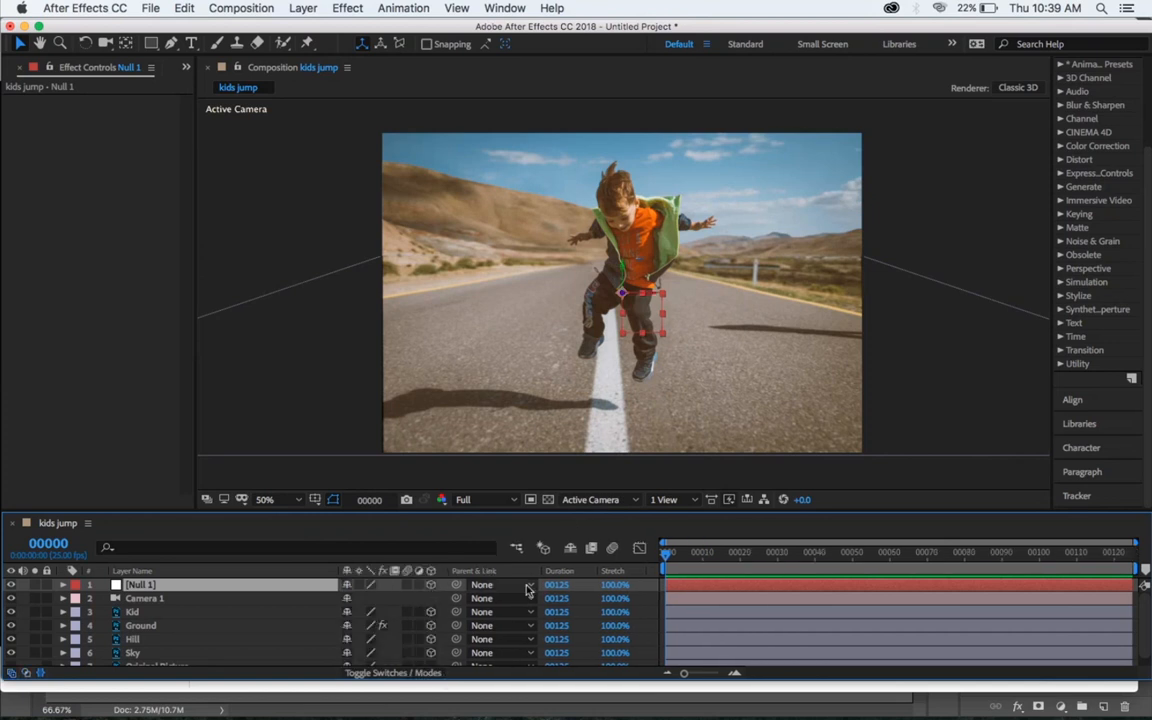
Step: Move the null object along Z to the kid at about -617 in Custom View 1, and return to the Active Camera view
{"action": "left_click", "coordinate": [598, 500]}
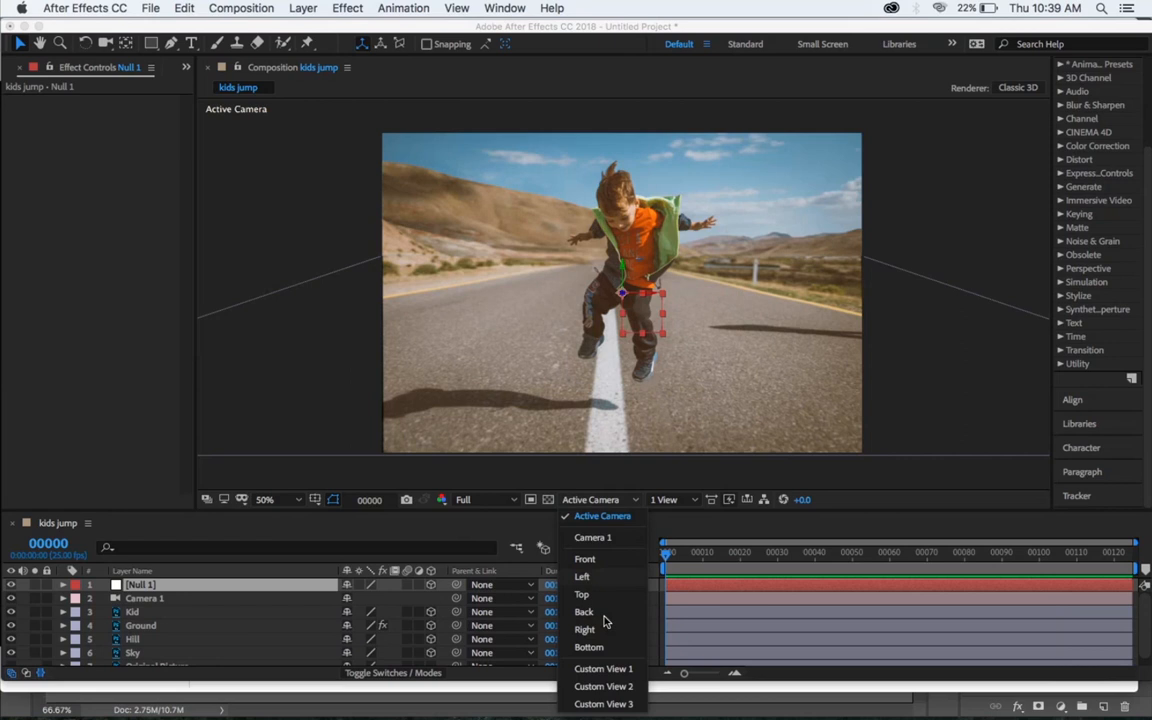
{"action": "left_click", "coordinate": [605, 668]}
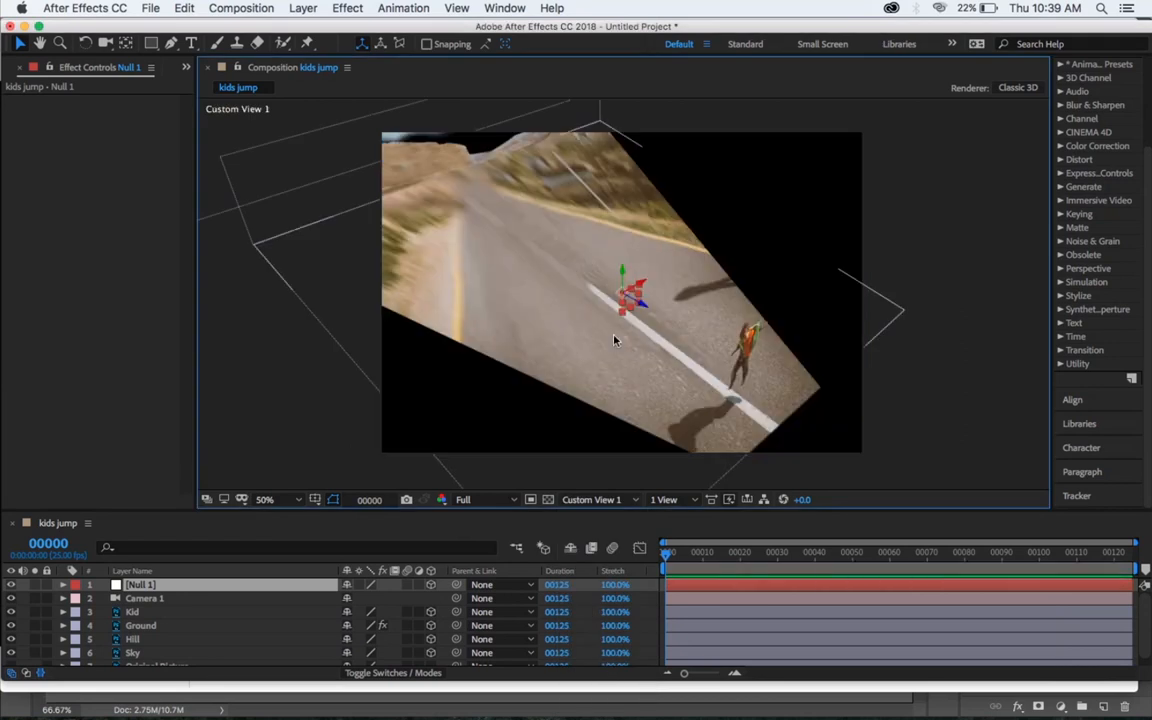
{"action": "left_click_drag", "start_coordinate": [648, 312], "coordinate": [815, 457]}
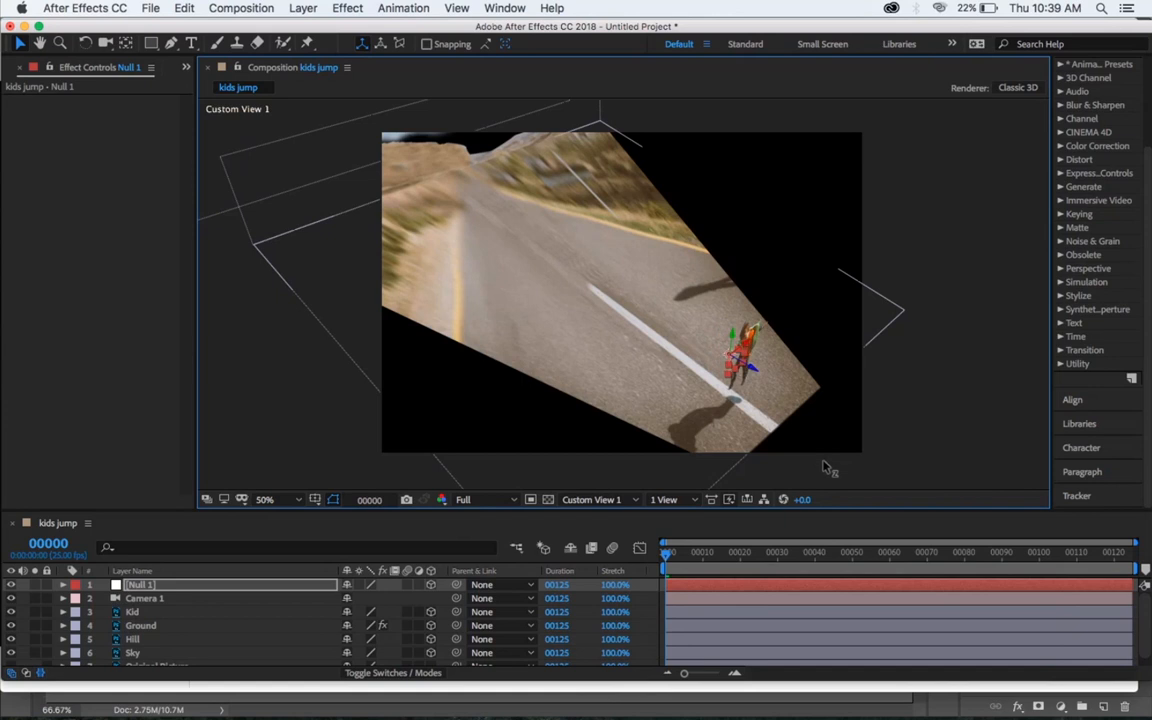
{"action": "left_click", "coordinate": [604, 500]}
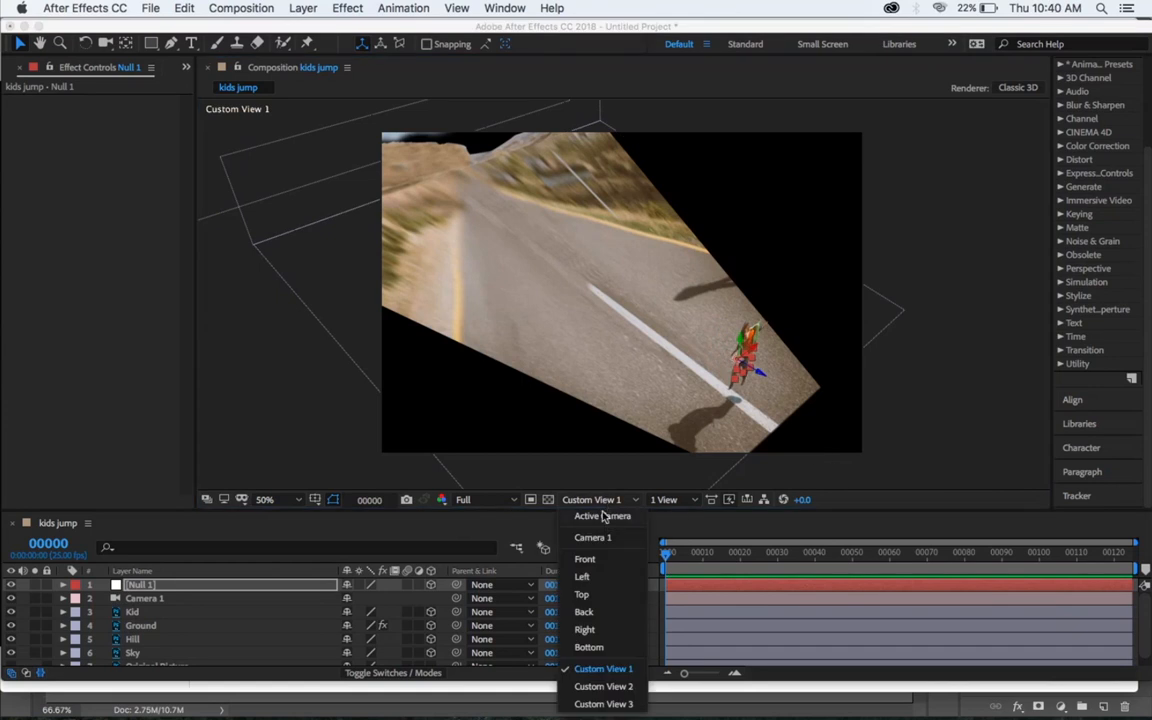
{"action": "left_click", "coordinate": [605, 515]}
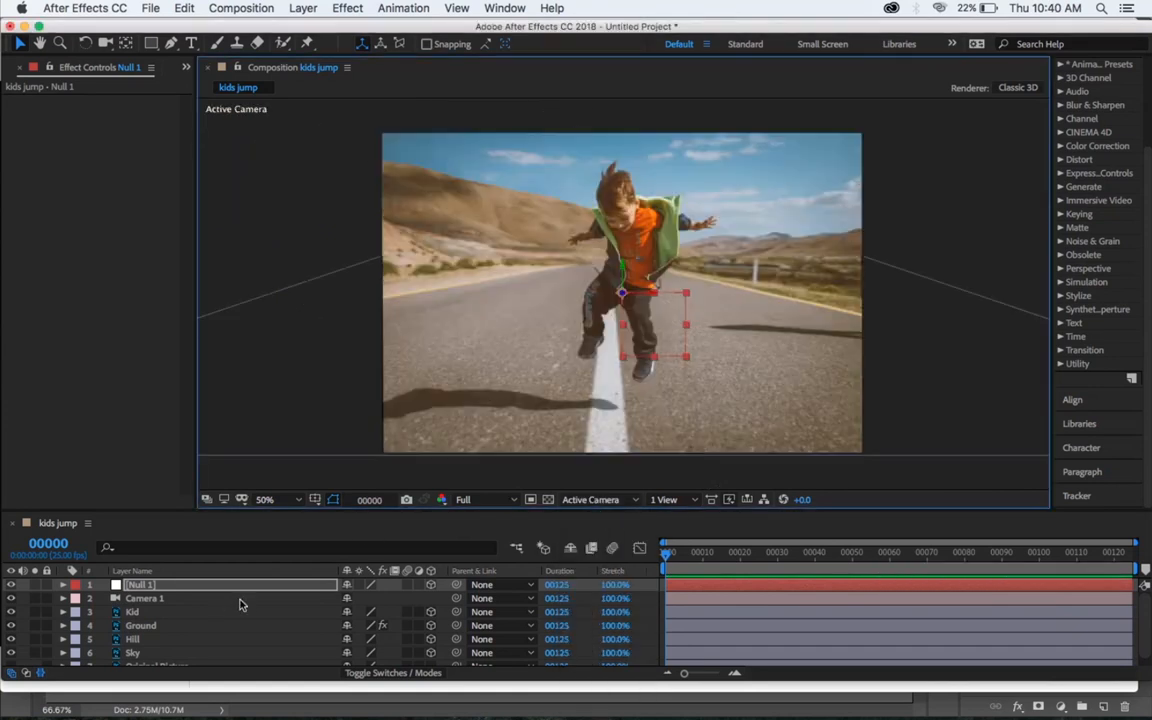
Step: Parent the camera layer to the null object and select the null layer
{"action": "left_click", "coordinate": [240, 604]}
{"action": "left_click_drag", "start_coordinate": [456, 598], "coordinate": [247, 588]}
{"action": "left_click", "coordinate": [247, 588]}
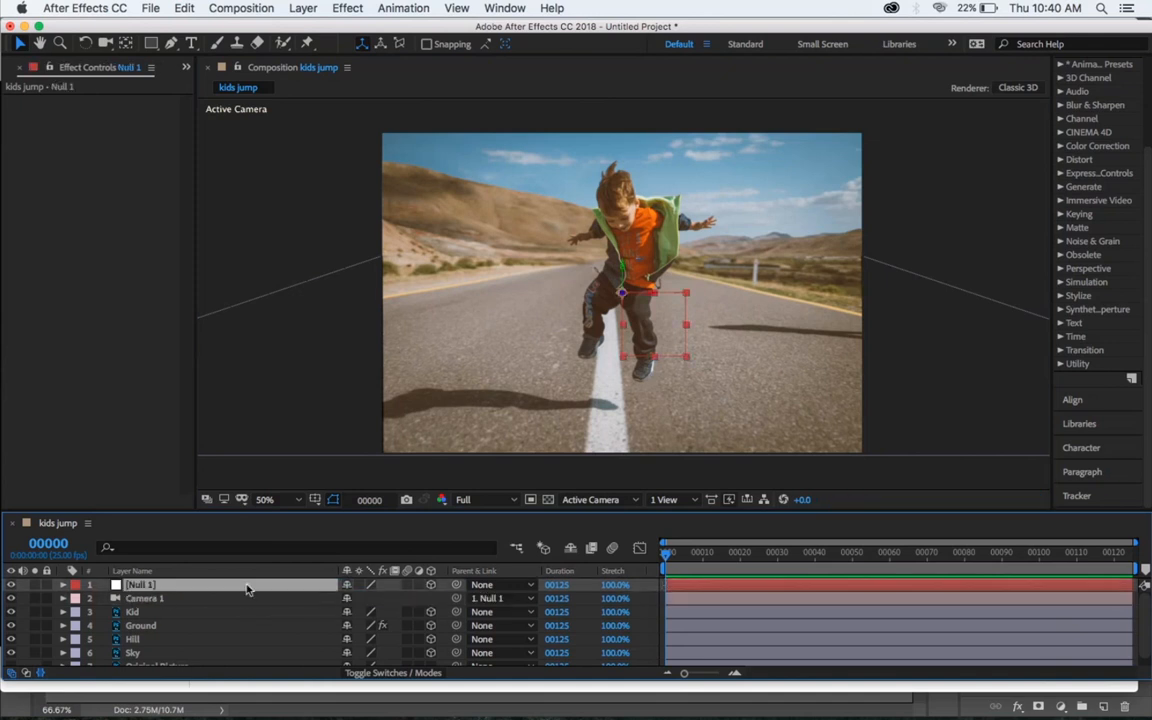
Step: Expand the null object's Transform properties in the timeline
{"action": "left_click", "coordinate": [63, 585]}
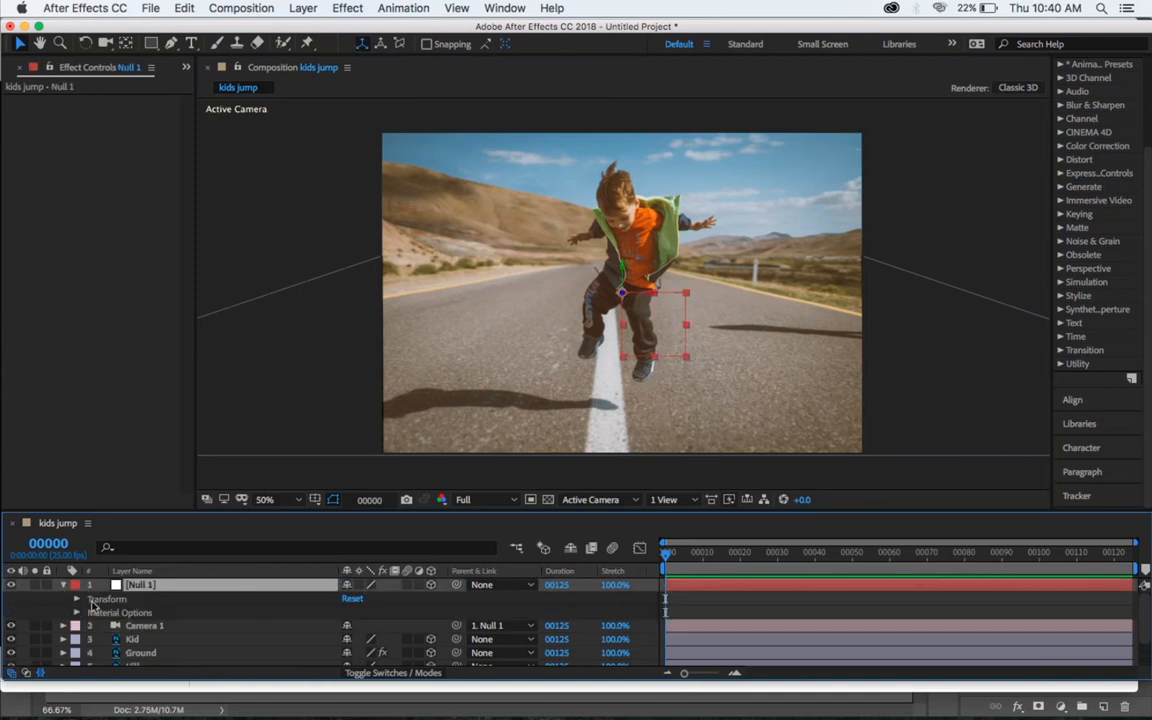
{"action": "left_click", "coordinate": [77, 599]}
{"action": "scroll", "coordinate": [100, 610], "scroll_direction": "down", "scroll_amount": 1}
{"action": "scroll", "coordinate": [370, 640], "scroll_direction": "down", "scroll_amount": 2}
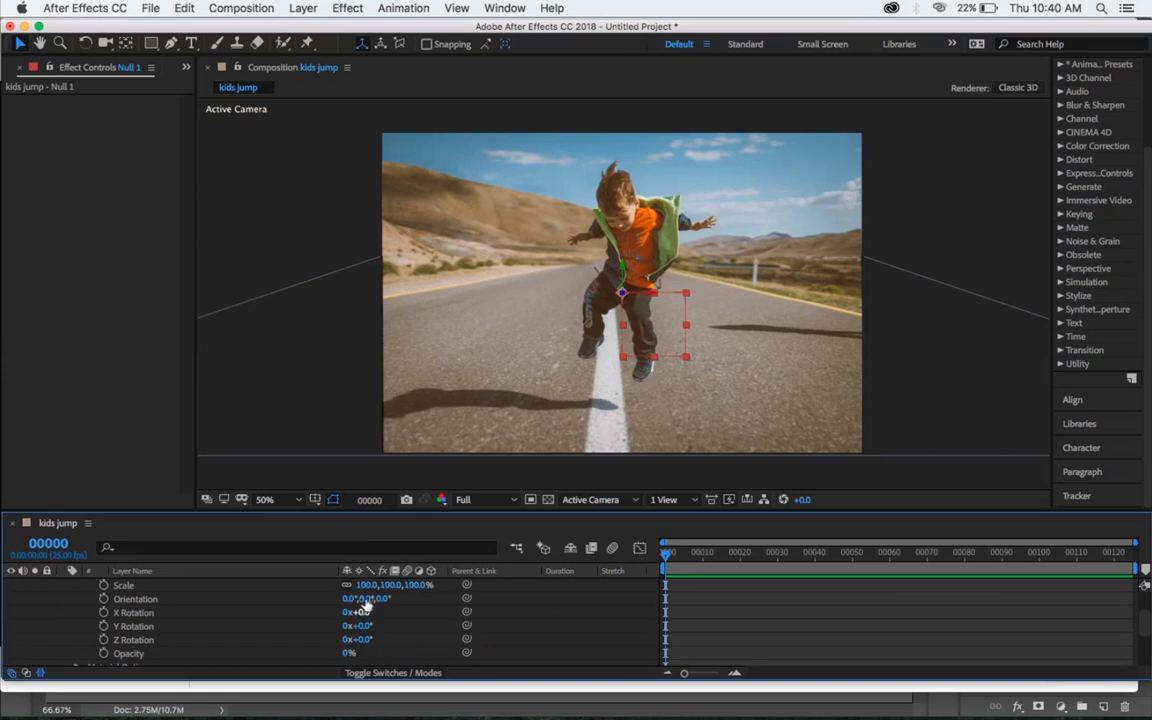
Step: Try a camera push-in by changing the null's Z position to about -269, and undo it
{"action": "scroll", "coordinate": [424, 620], "scroll_direction": "up", "scroll_amount": 3}
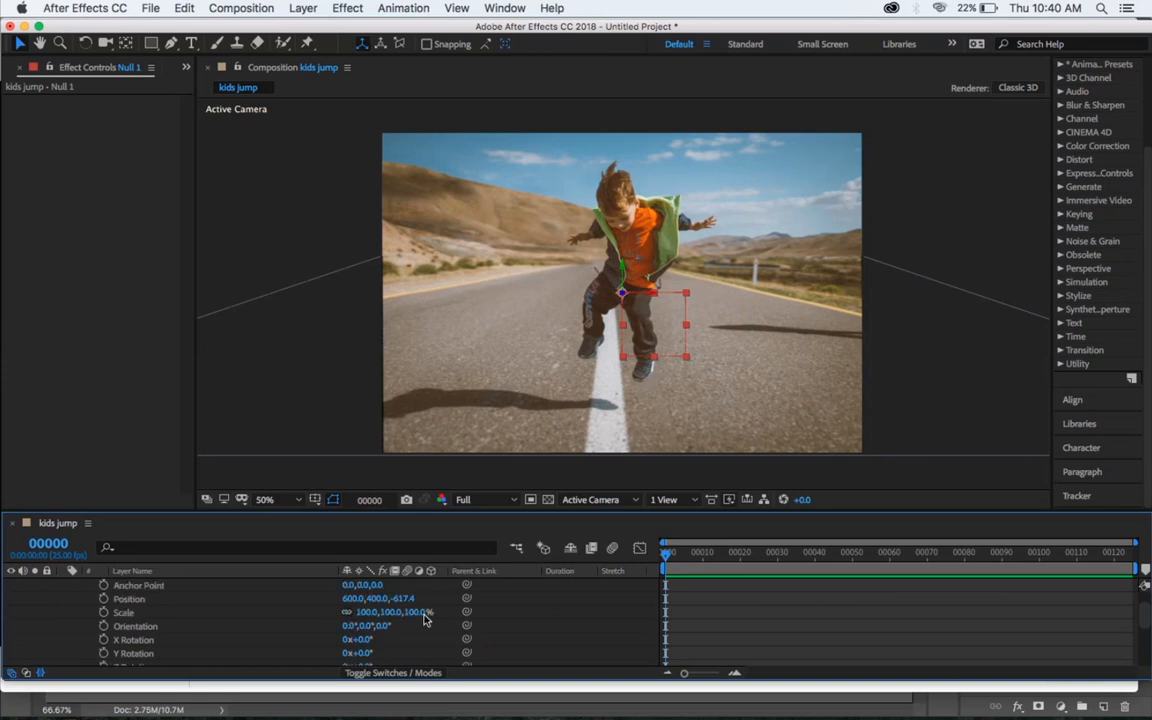
{"action": "scroll", "coordinate": [424, 620], "scroll_direction": "down", "scroll_amount": 1}
{"action": "left_click_drag", "start_coordinate": [404, 598], "coordinate": [672, 592]}
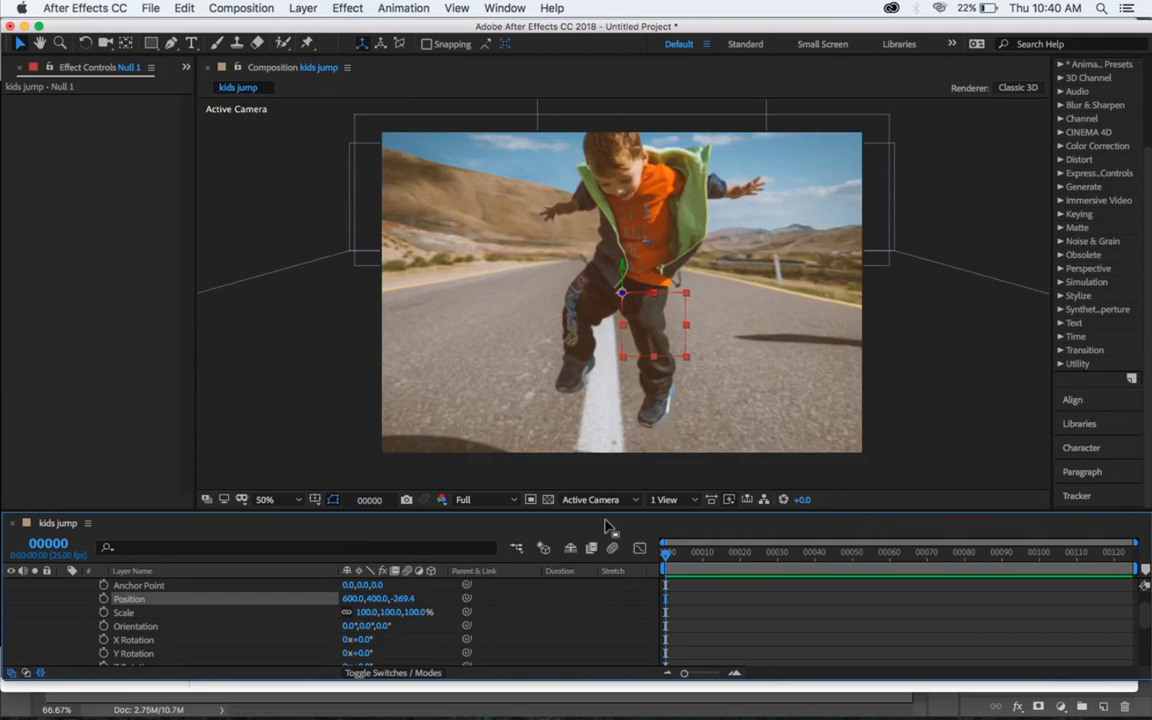
{"action": "key", "text": "super+z"}
Step: Set the composition preview resolution to Half
{"action": "left_click", "coordinate": [512, 499]}
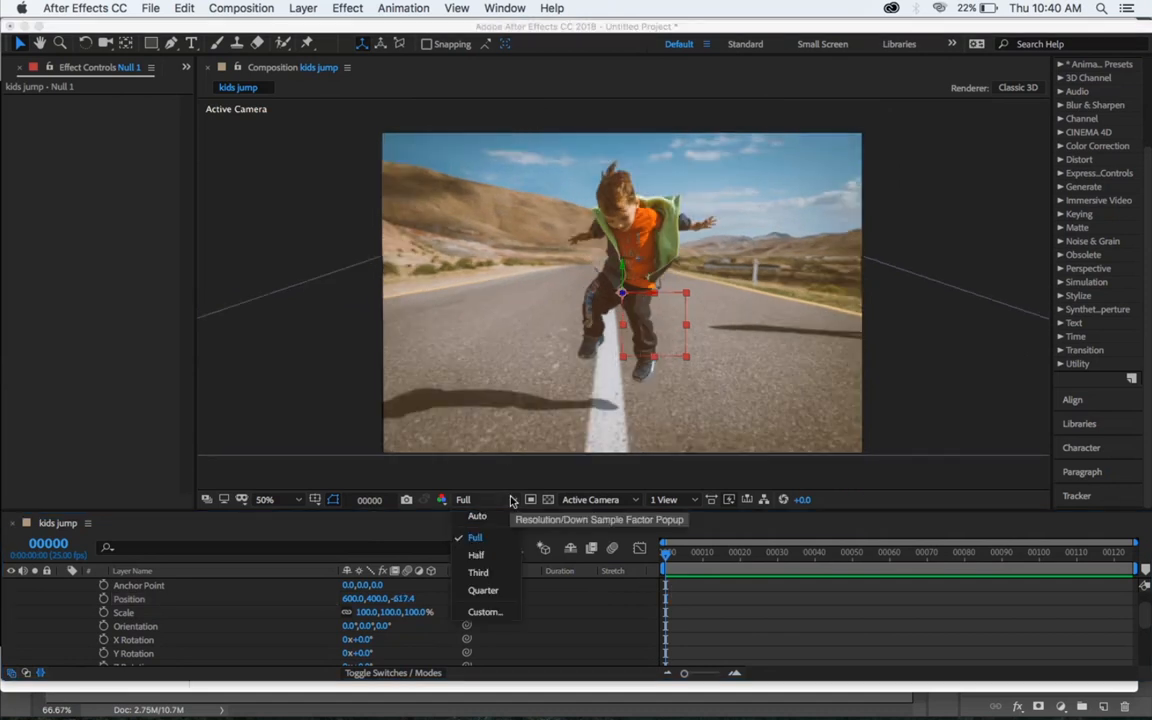
{"action": "left_click", "coordinate": [495, 557]}
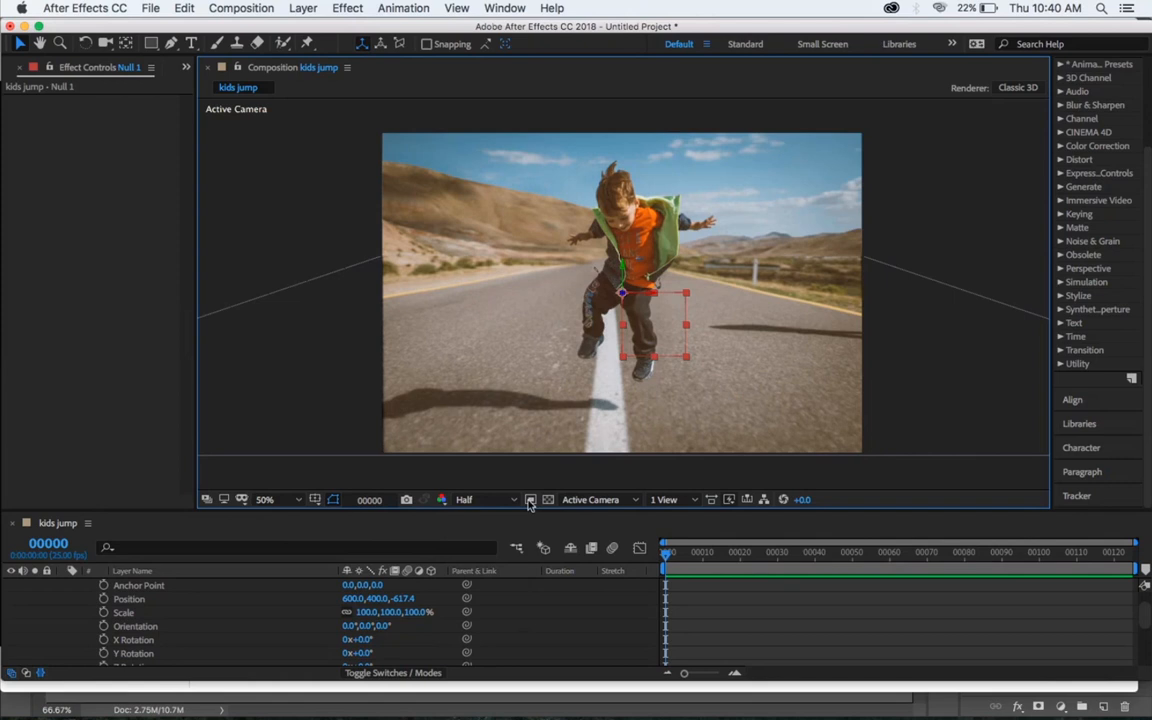
Step: Try pushing the camera past the kid by raising the null's Z position to about 244, and undo the move
{"action": "scroll", "coordinate": [440, 580], "scroll_direction": "up", "scroll_amount": 2}
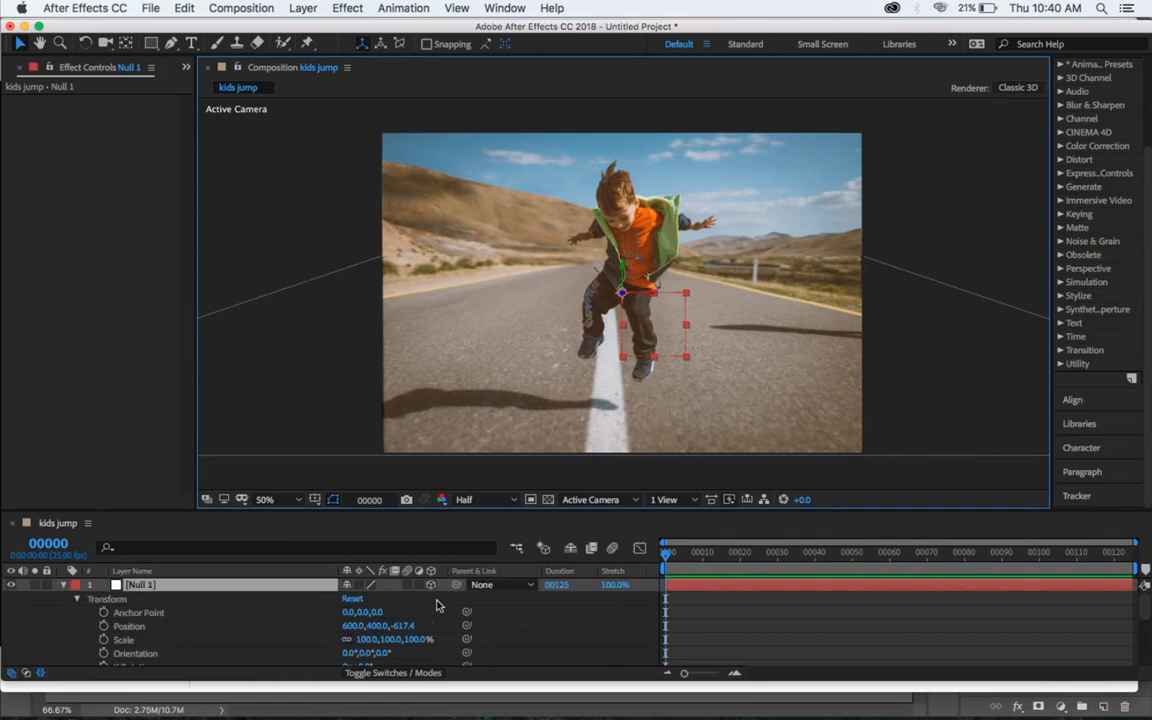
{"action": "left_click_drag", "start_coordinate": [400, 625], "coordinate": [815, 604]}
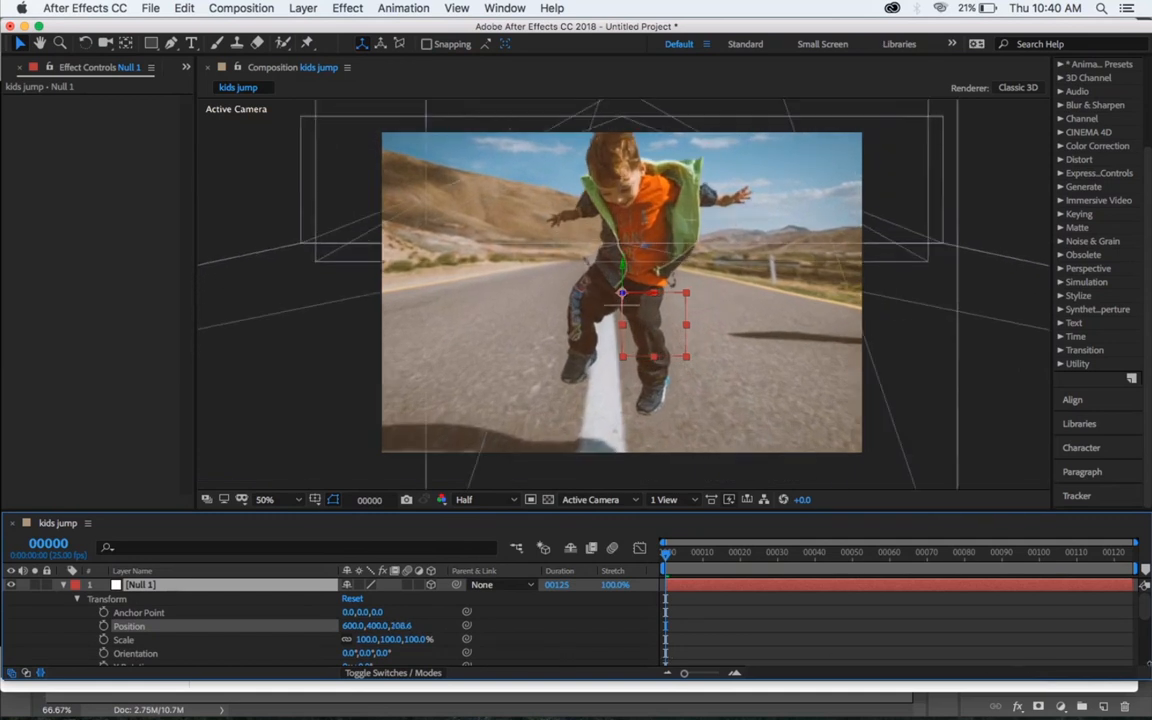
{"action": "left_click_drag", "start_coordinate": [1143, 585], "coordinate": [1143, 585]}
{"action": "mouse_move", "coordinate": [947, 708]}
{"action": "left_mouse_down"}
{"action": "mouse_move", "coordinate": [958, 708]}
{"action": "mouse_move", "coordinate": [938, 708]}
{"action": "left_mouse_up"}
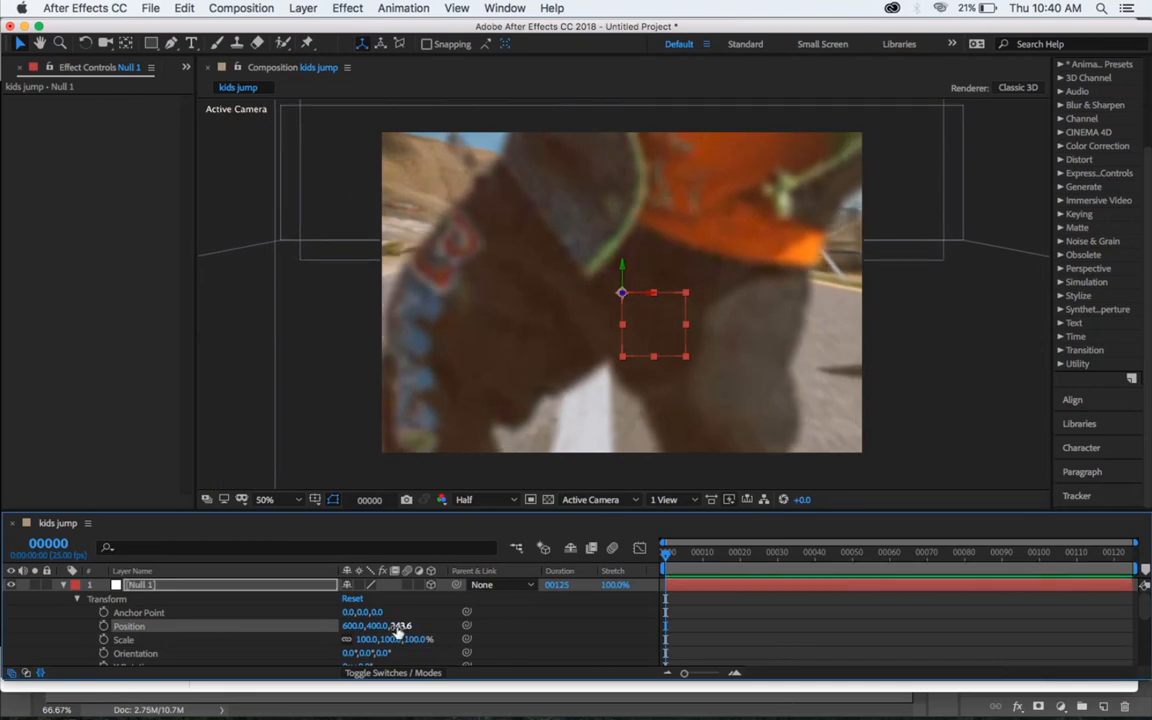
{"action": "left_click_drag", "start_coordinate": [398, 627], "coordinate": [915, 640]}
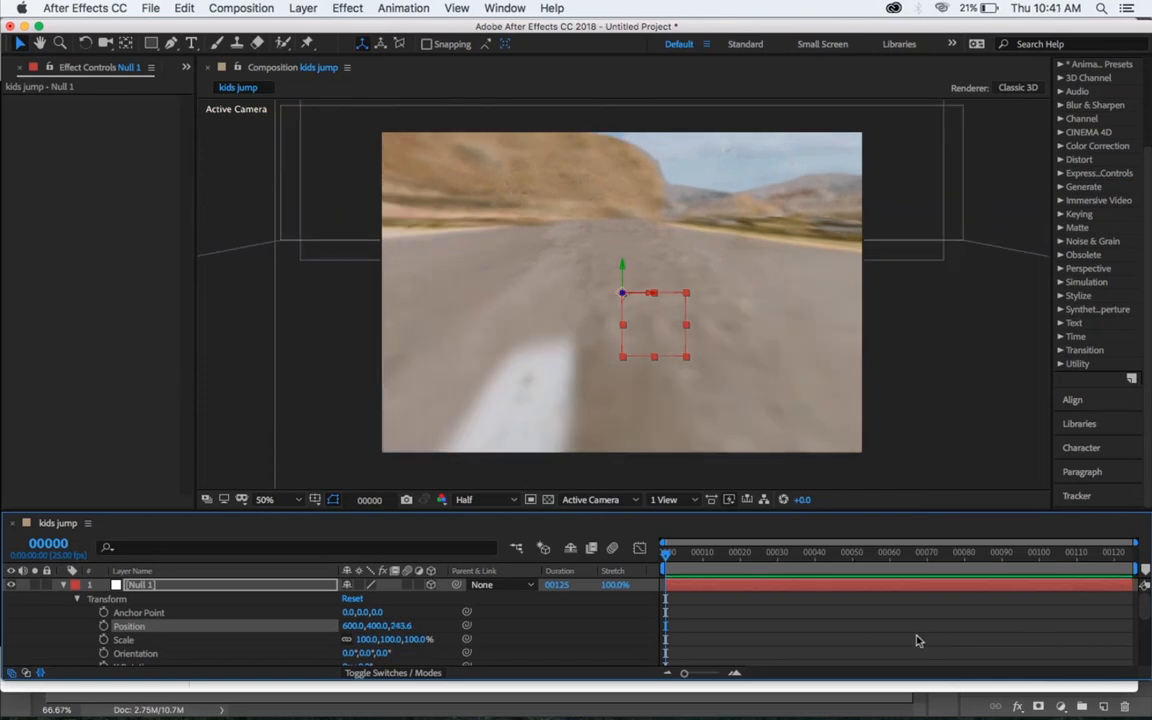
{"action": "key", "text": "super+z"}
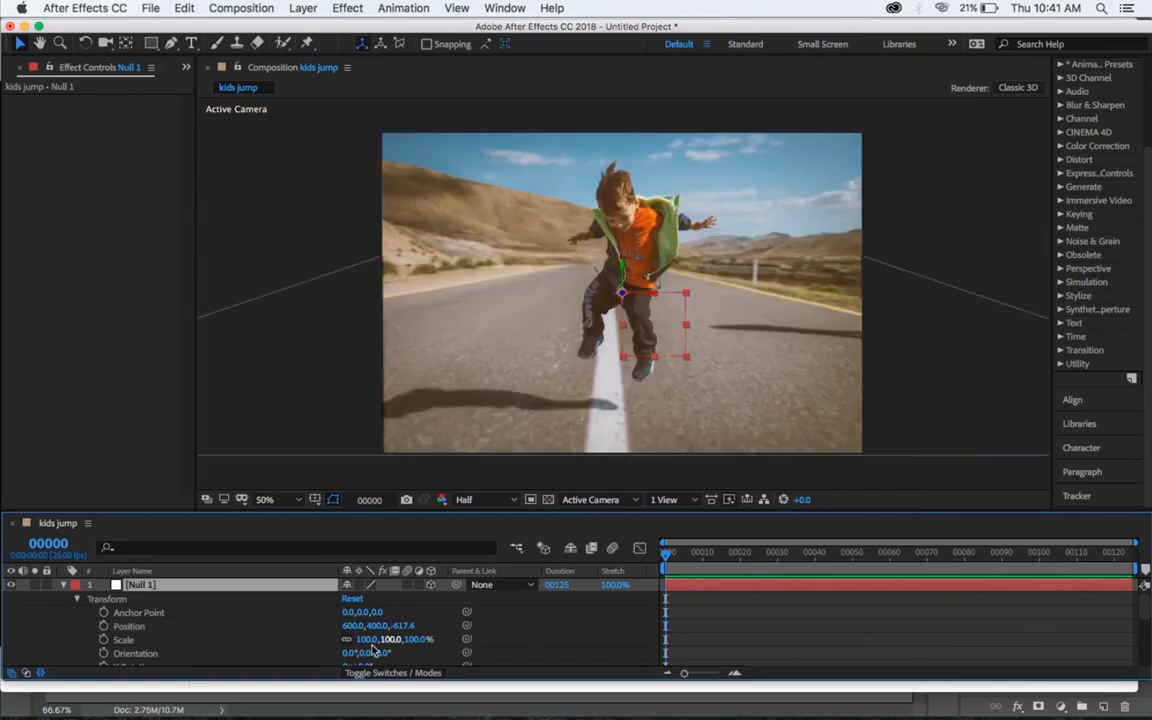
Step: Try rotating the null object around its Y axis, and undo the rotation
{"action": "scroll", "coordinate": [360, 625], "scroll_direction": "down", "scroll_amount": 4}
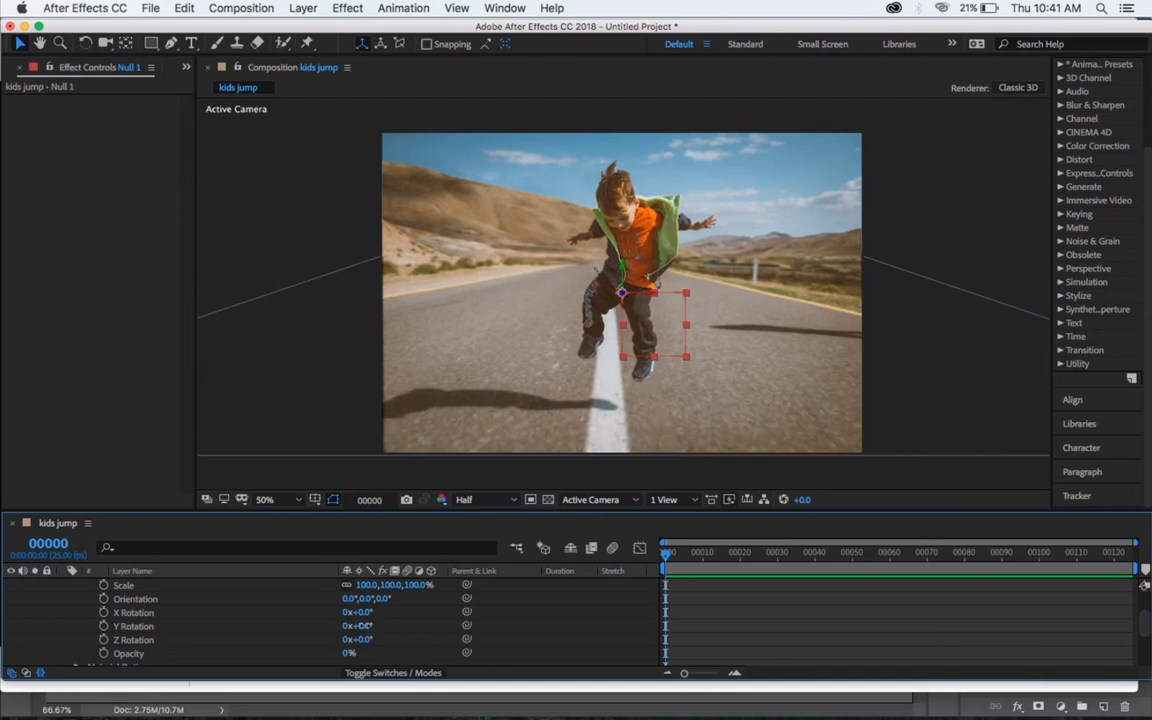
{"action": "left_click_drag", "start_coordinate": [365, 625], "coordinate": [379, 637]}
{"action": "key", "text": "super+z"}
{"action": "mouse_move", "coordinate": [457, 700]}
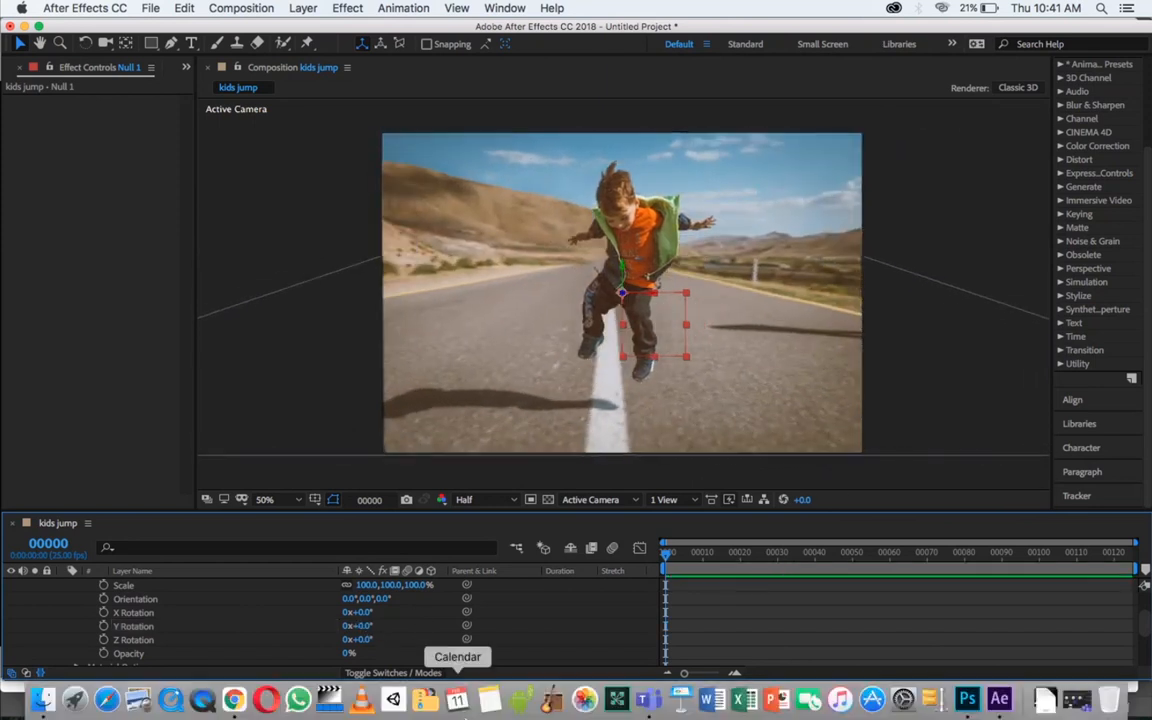
Step: Move the null forward to a Z position of about -134 so the camera pushes in on the kid
{"action": "scroll", "coordinate": [361, 637], "scroll_direction": "up", "scroll_amount": 2}
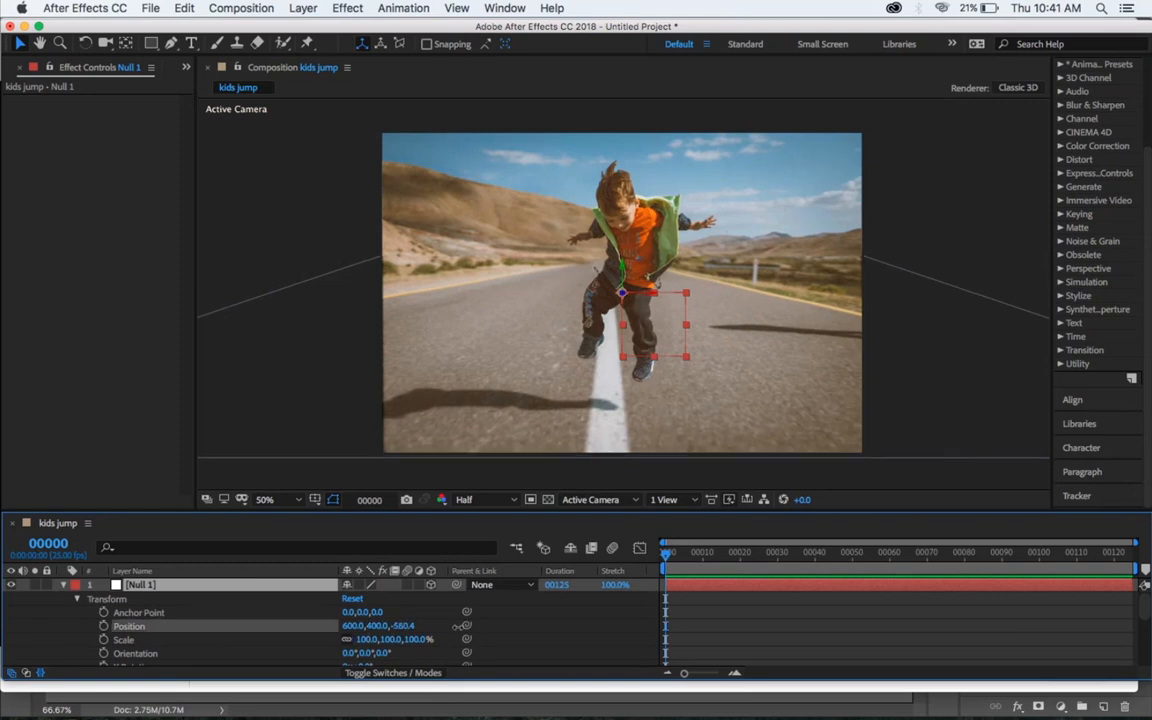
{"action": "left_click_drag", "start_coordinate": [401, 625], "coordinate": [810, 655]}
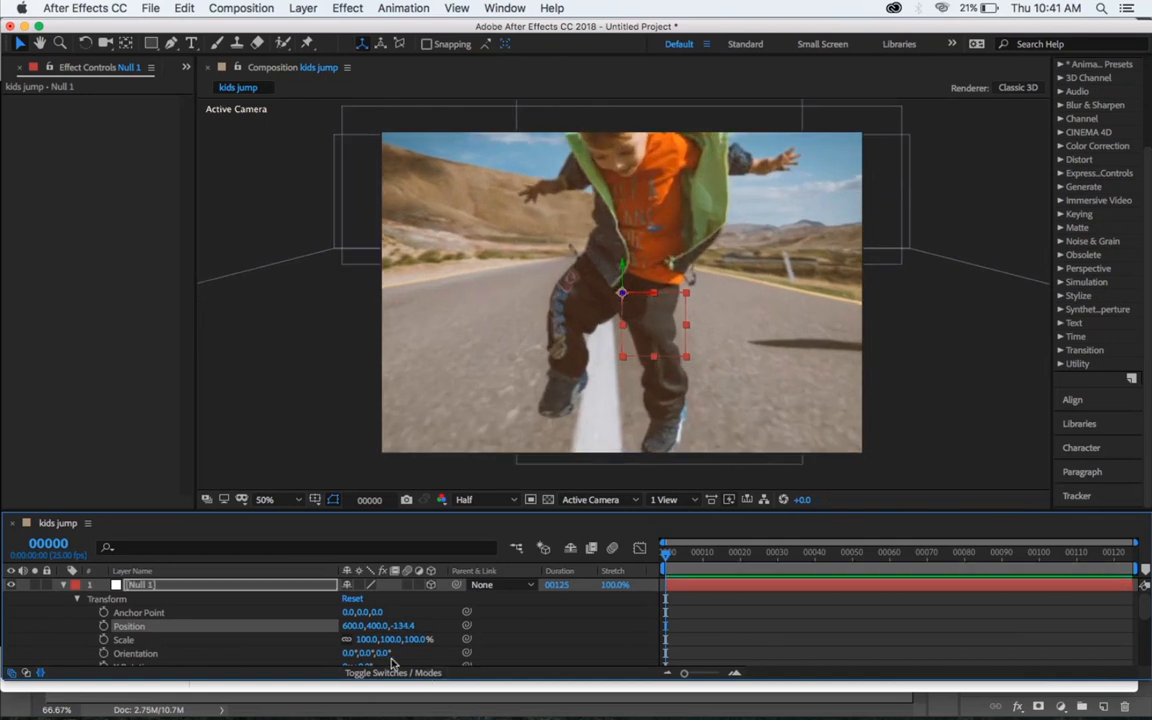
Step: Keyframe the null's position and an X rotation of -11° at frame 0, and set its Y rotation to -6° without a keyframe
{"action": "scroll", "coordinate": [195, 610], "scroll_direction": "down", "scroll_amount": 1}
{"action": "left_click", "coordinate": [103, 612]}
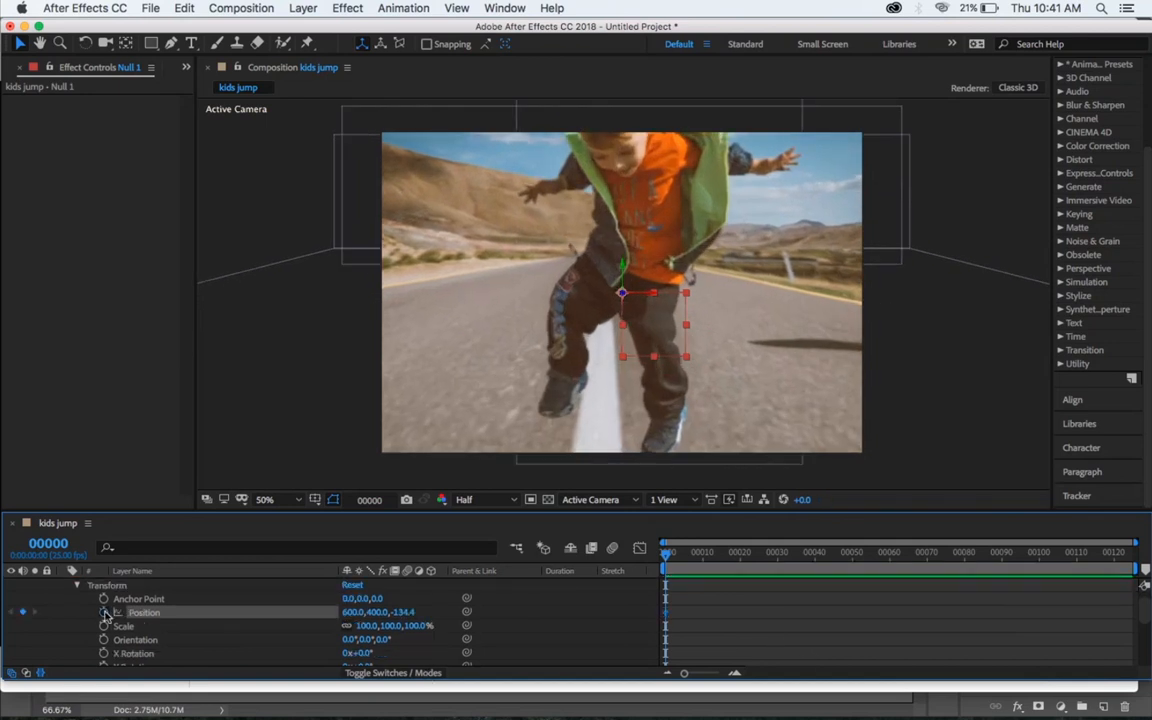
{"action": "scroll", "coordinate": [220, 658], "scroll_direction": "down", "scroll_amount": 6}
{"action": "scroll", "coordinate": [218, 657], "scroll_direction": "up", "scroll_amount": 3}
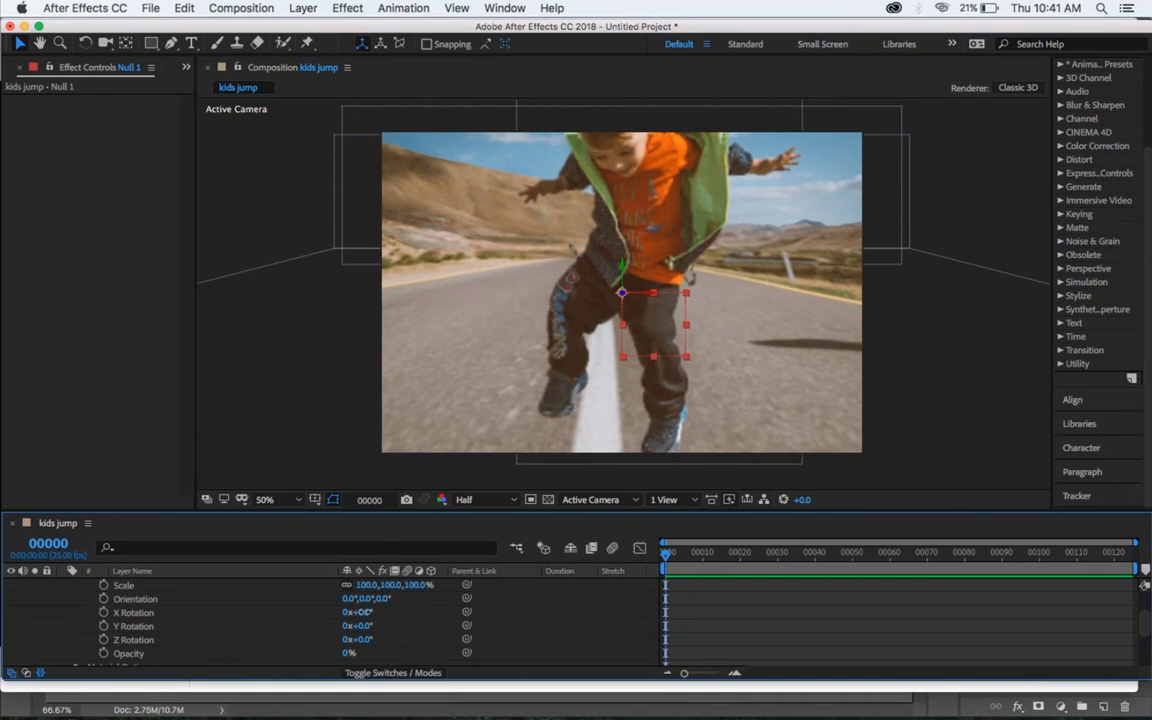
{"action": "mouse_move", "coordinate": [358, 611]}
{"action": "left_mouse_down"}
{"action": "mouse_move", "coordinate": [340, 612]}
{"action": "mouse_move", "coordinate": [360, 611]}
{"action": "left_mouse_up"}
{"action": "left_click_drag", "start_coordinate": [358, 612], "coordinate": [358, 612]}
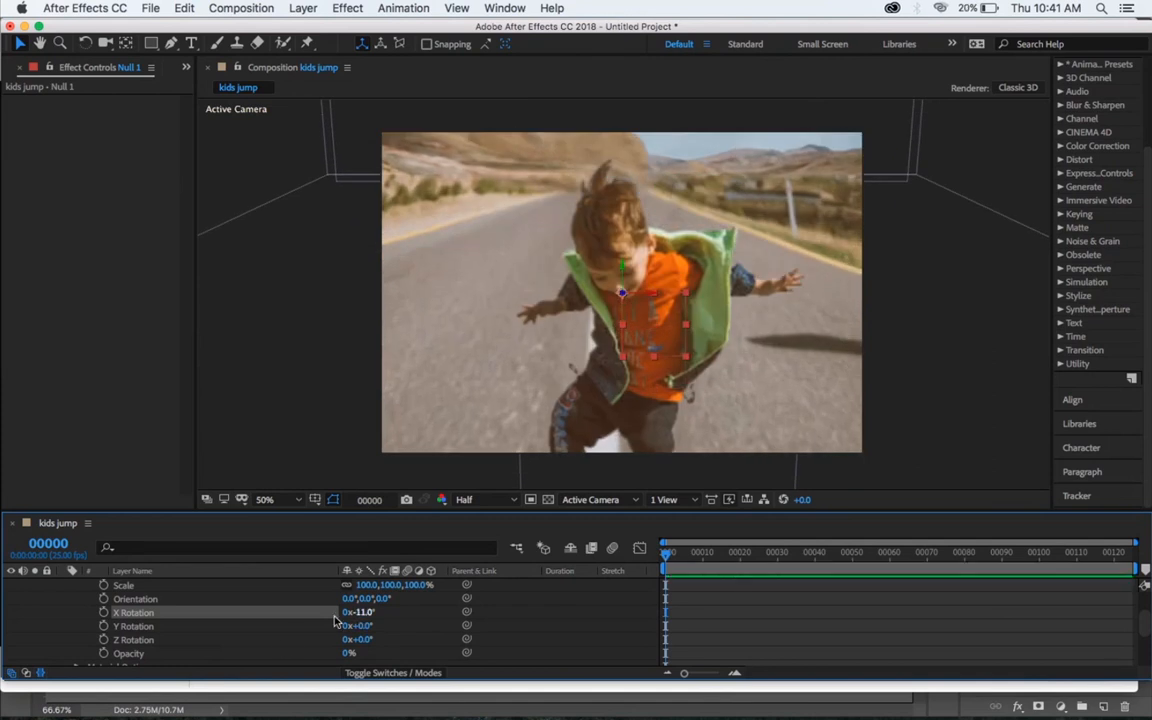
{"action": "left_click", "coordinate": [105, 612]}
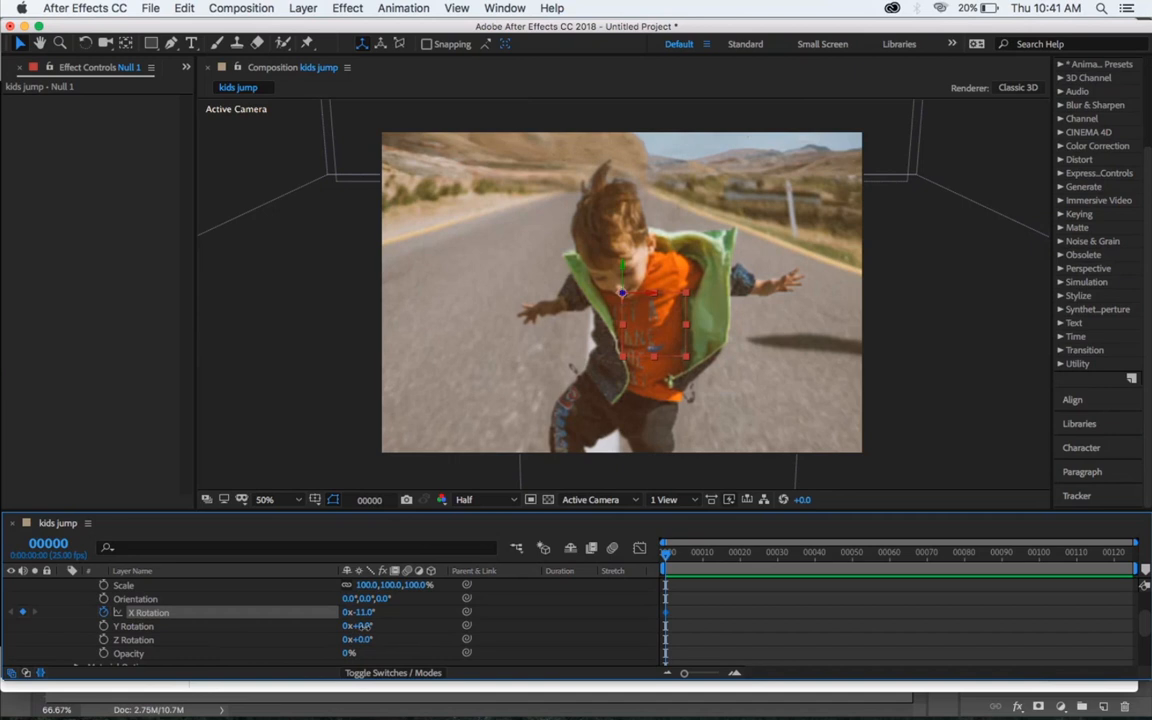
{"action": "left_click_drag", "start_coordinate": [357, 625], "coordinate": [359, 627]}
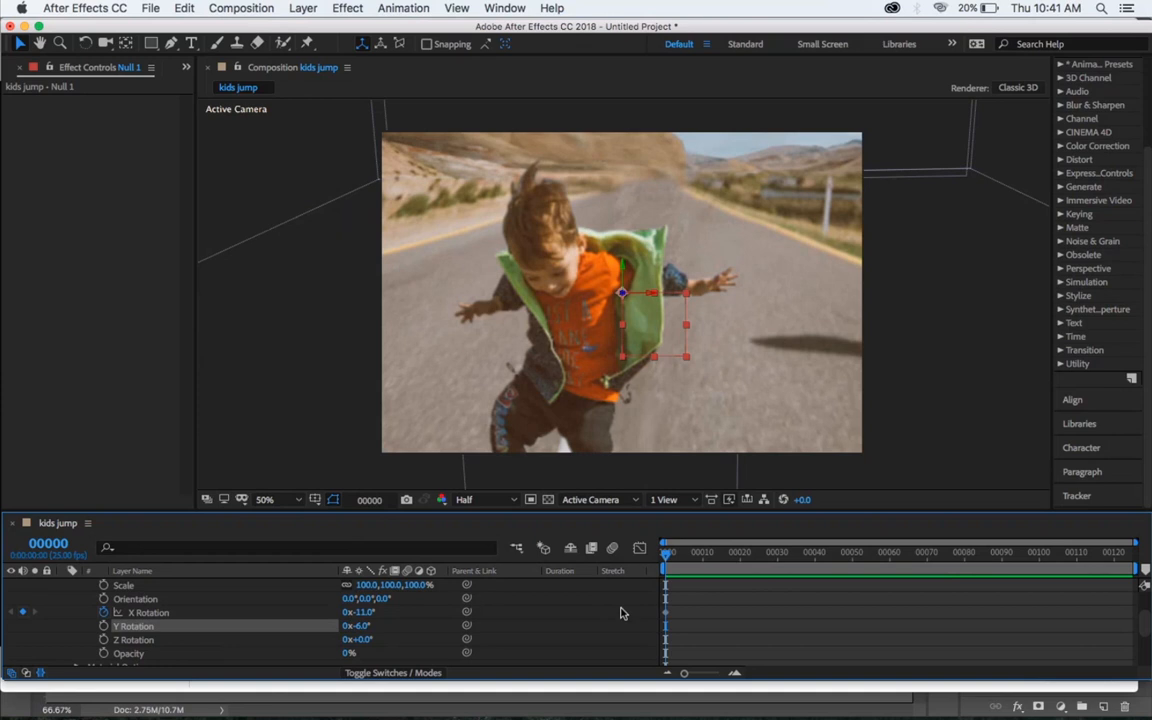
Step: Reset the null's transform at the last frame, 124
{"action": "left_click_drag", "start_coordinate": [686, 553], "coordinate": [1129, 553]}
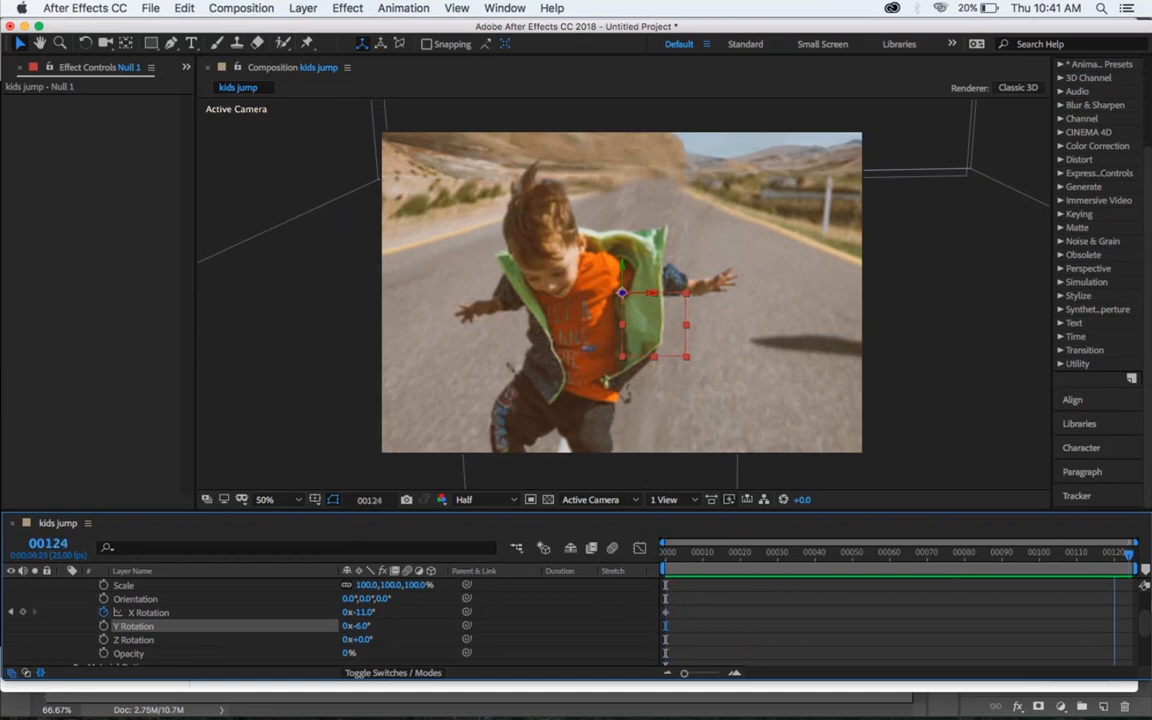
{"action": "scroll", "coordinate": [395, 649], "scroll_direction": "up", "scroll_amount": 2}
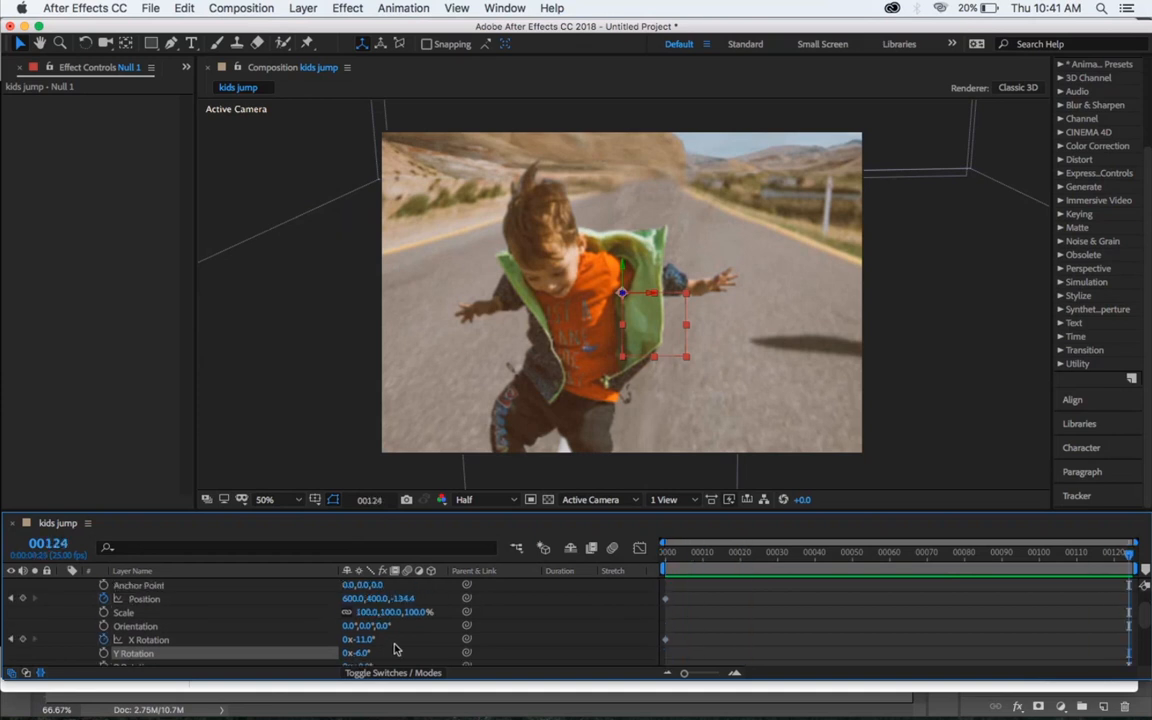
{"action": "left_click", "coordinate": [160, 599]}
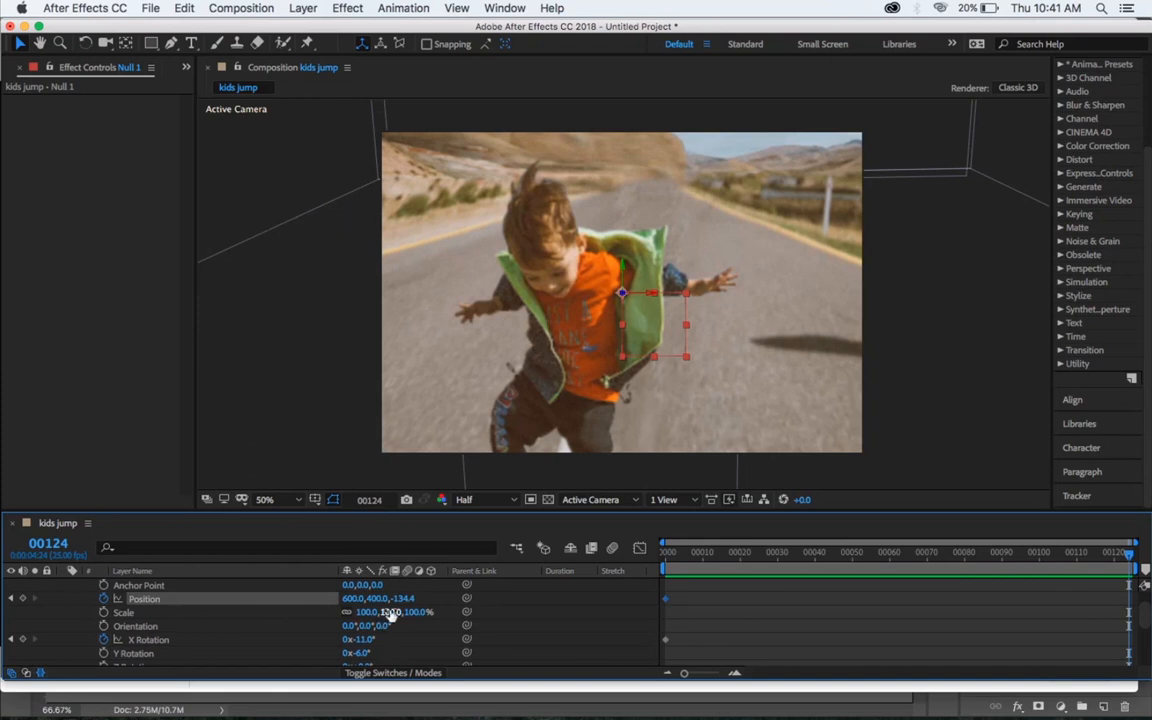
{"action": "scroll", "coordinate": [281, 603], "scroll_direction": "up", "scroll_amount": 1}
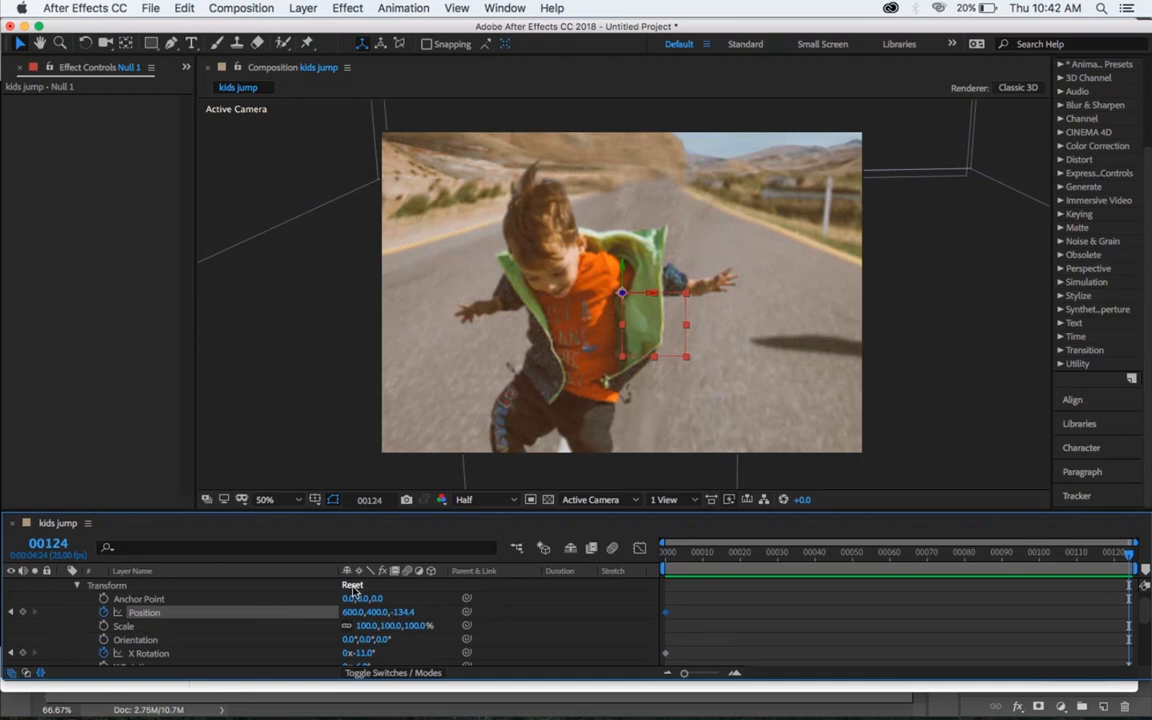
{"action": "key", "text": "Home"}
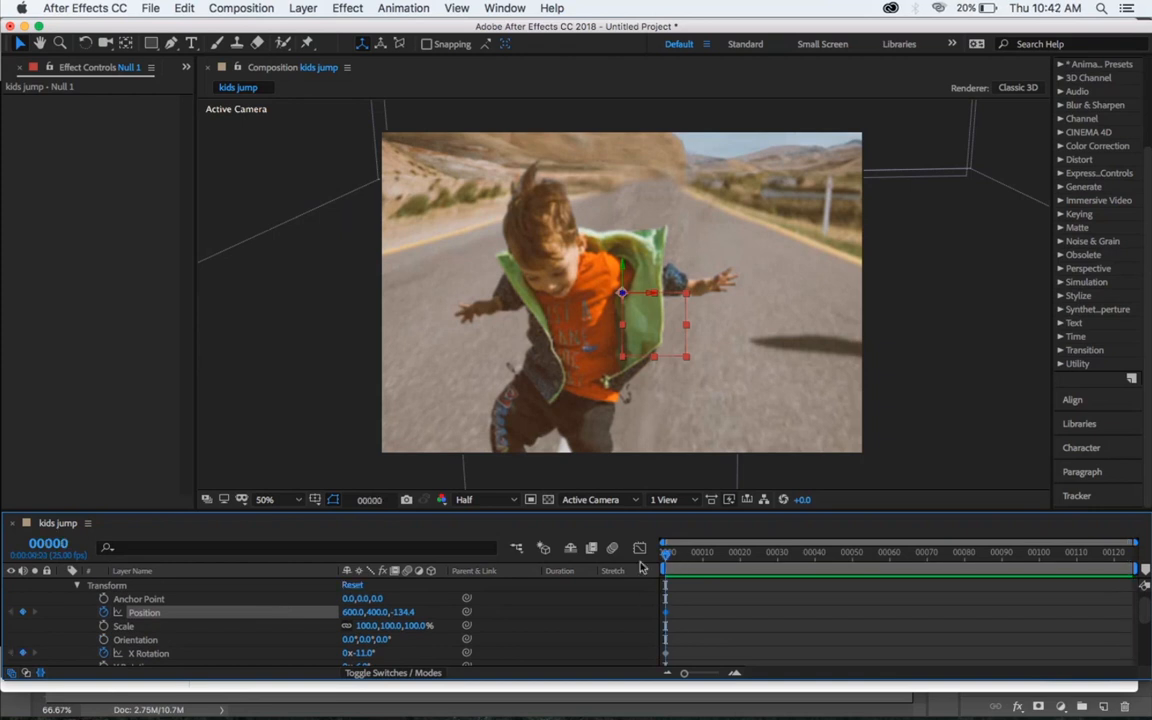
{"action": "left_click_drag", "start_coordinate": [680, 563], "coordinate": [1148, 628]}
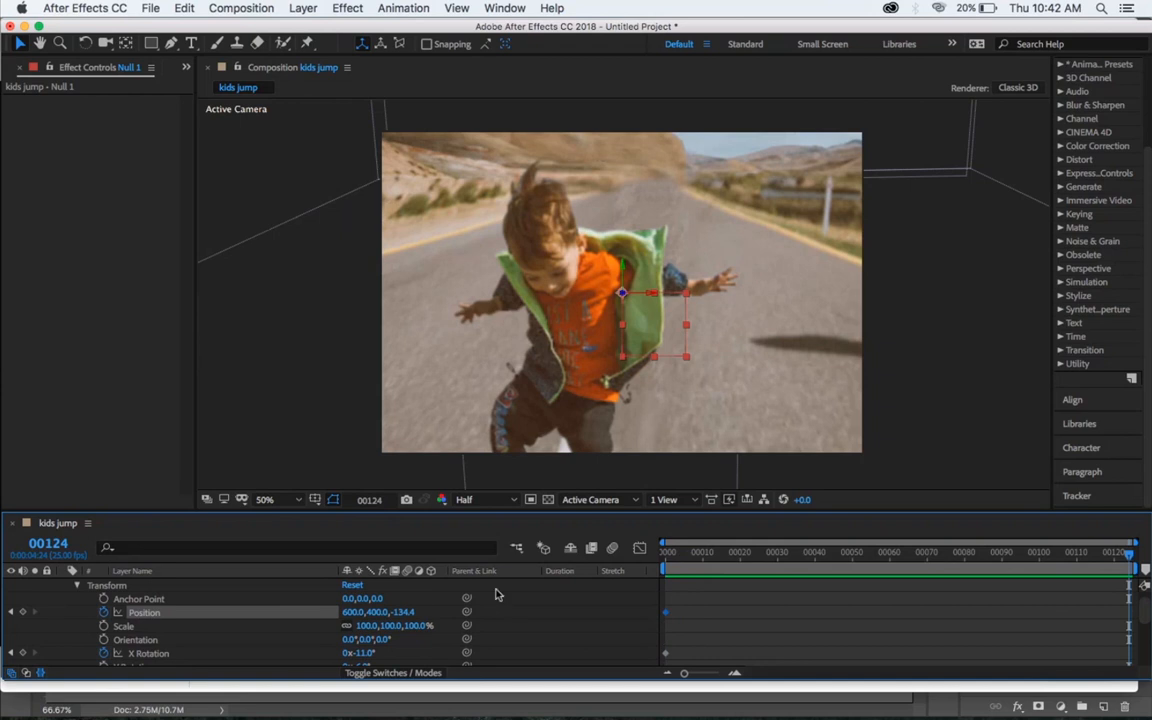
{"action": "left_click", "coordinate": [352, 586]}
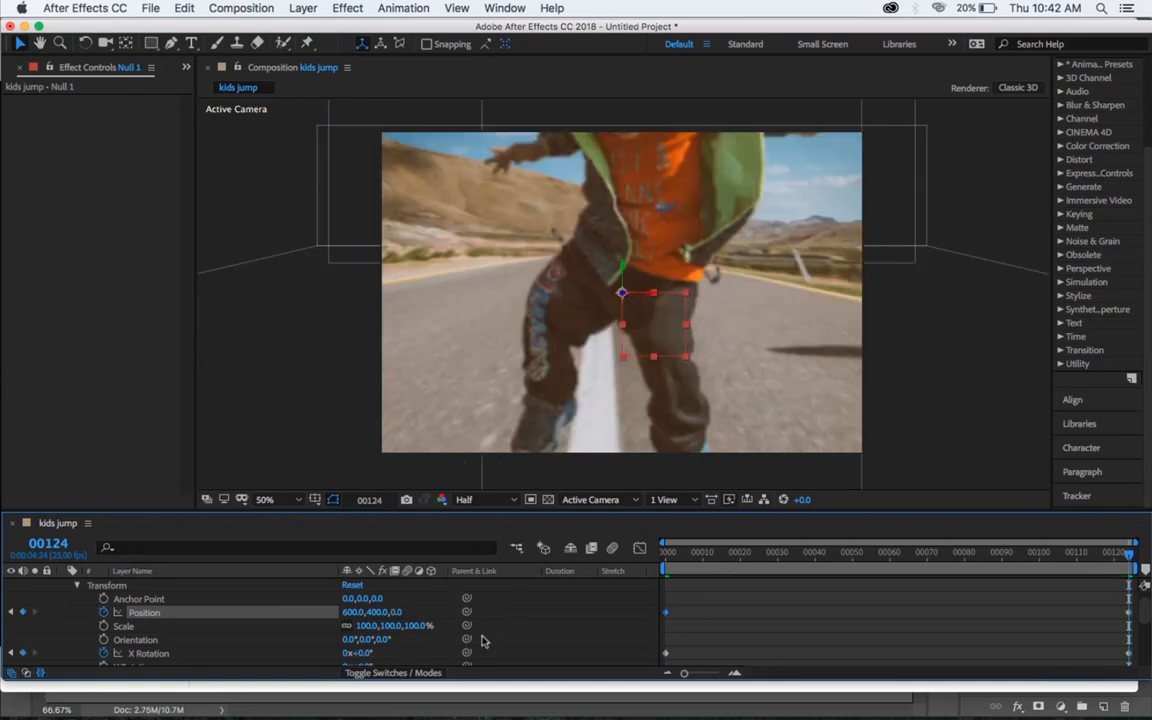
Step: Pull the null back to a Z position of -547 at frame 124 and preview the camera move
{"action": "scroll", "coordinate": [483, 641], "scroll_direction": "down", "scroll_amount": 2}
{"action": "scroll", "coordinate": [483, 641], "scroll_direction": "up", "scroll_amount": 2}
{"action": "left_click_drag", "start_coordinate": [398, 612], "coordinate": [18, 673]}
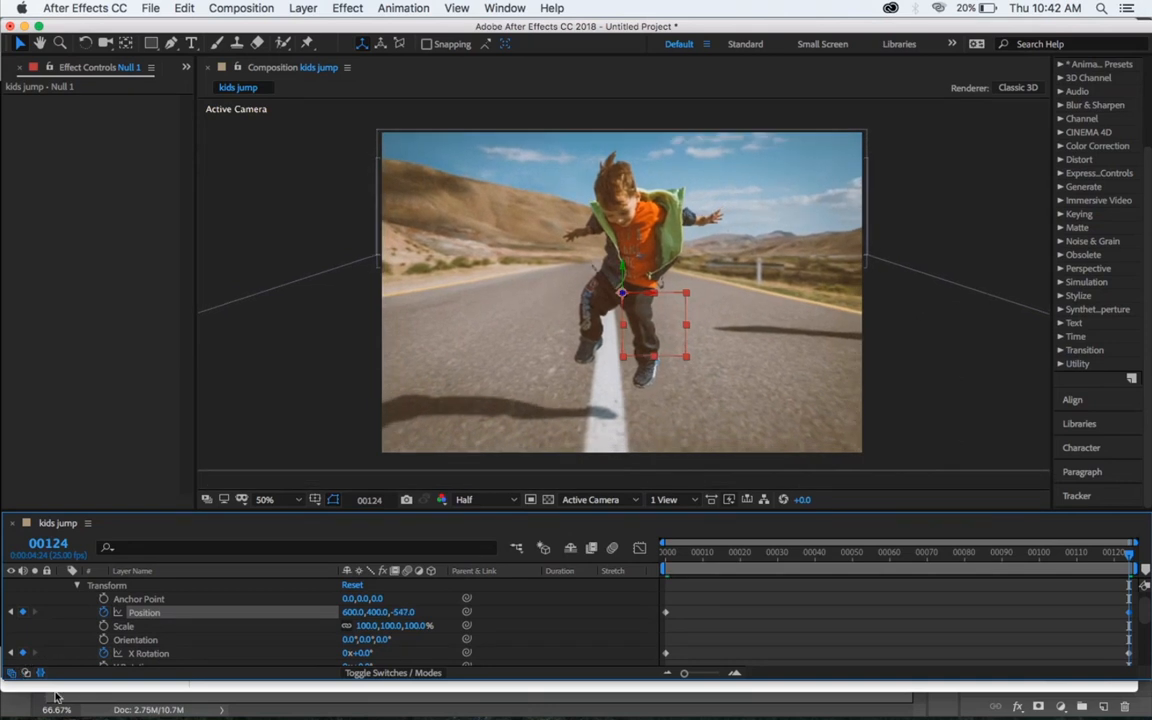
{"action": "key", "text": "space"}
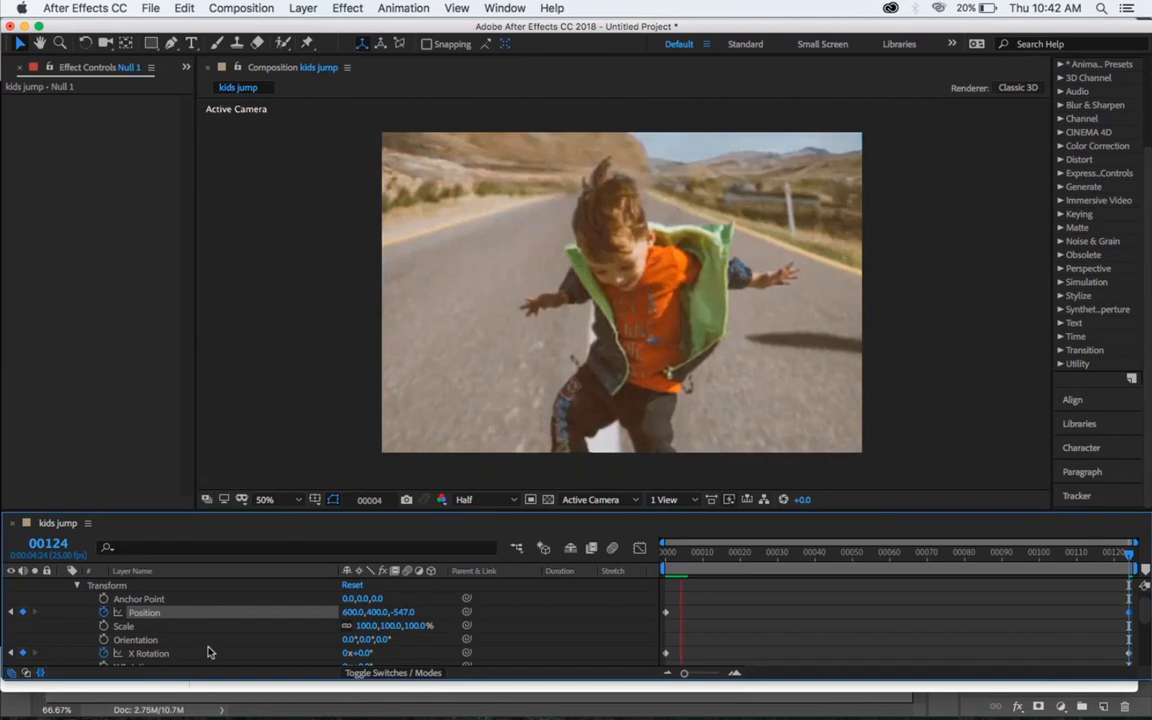
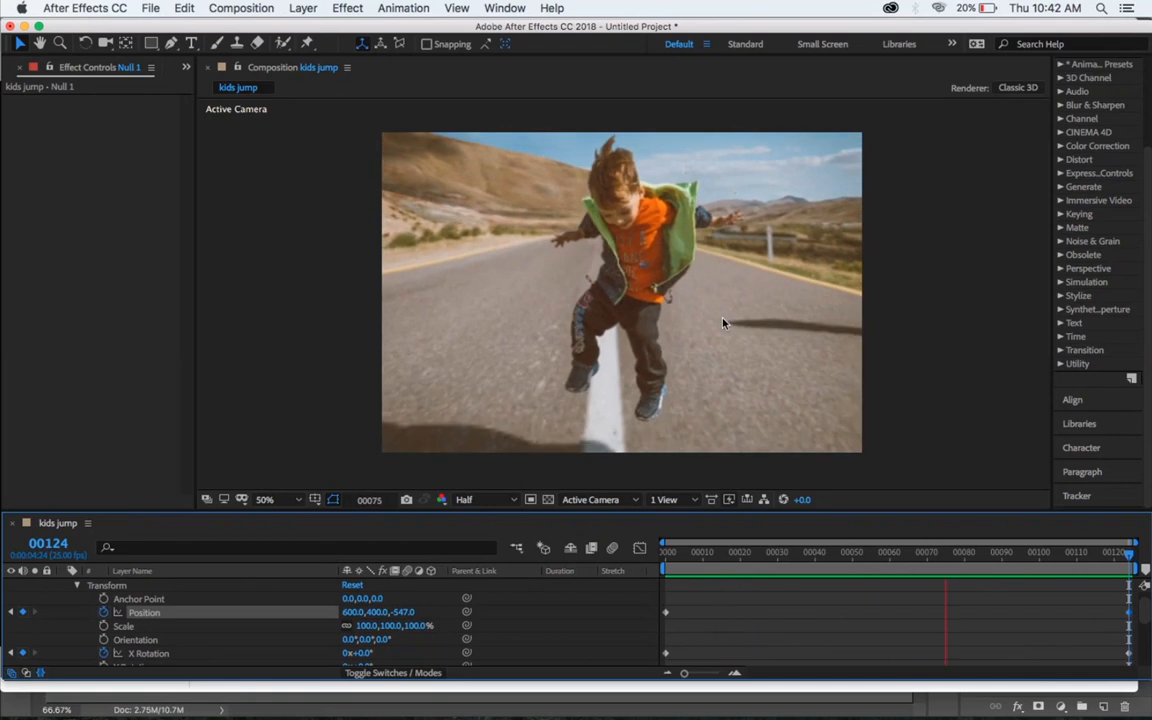
{"action": "key", "text": "space"}
Step: At frame 124, set the null's Y rotation to -6° and its Z position to -330, keeping X at 600
{"action": "left_click_drag", "start_coordinate": [835, 576], "coordinate": [1130, 570]}
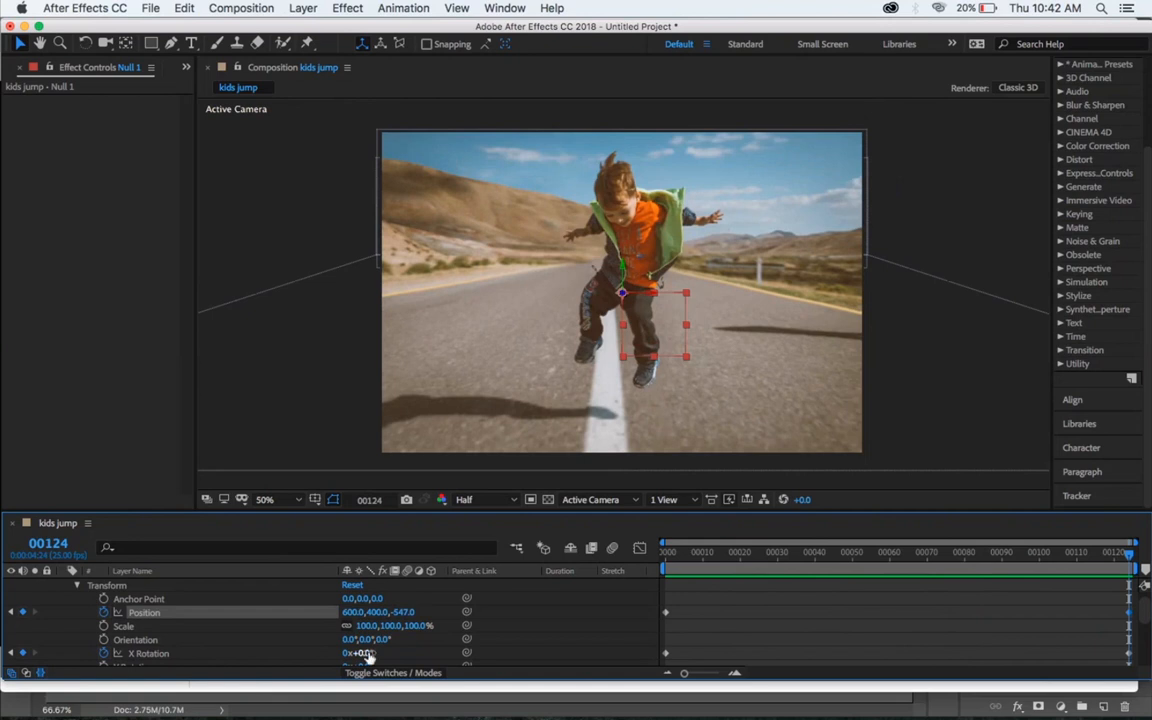
{"action": "scroll", "coordinate": [368, 655], "scroll_direction": "down", "scroll_amount": 2}
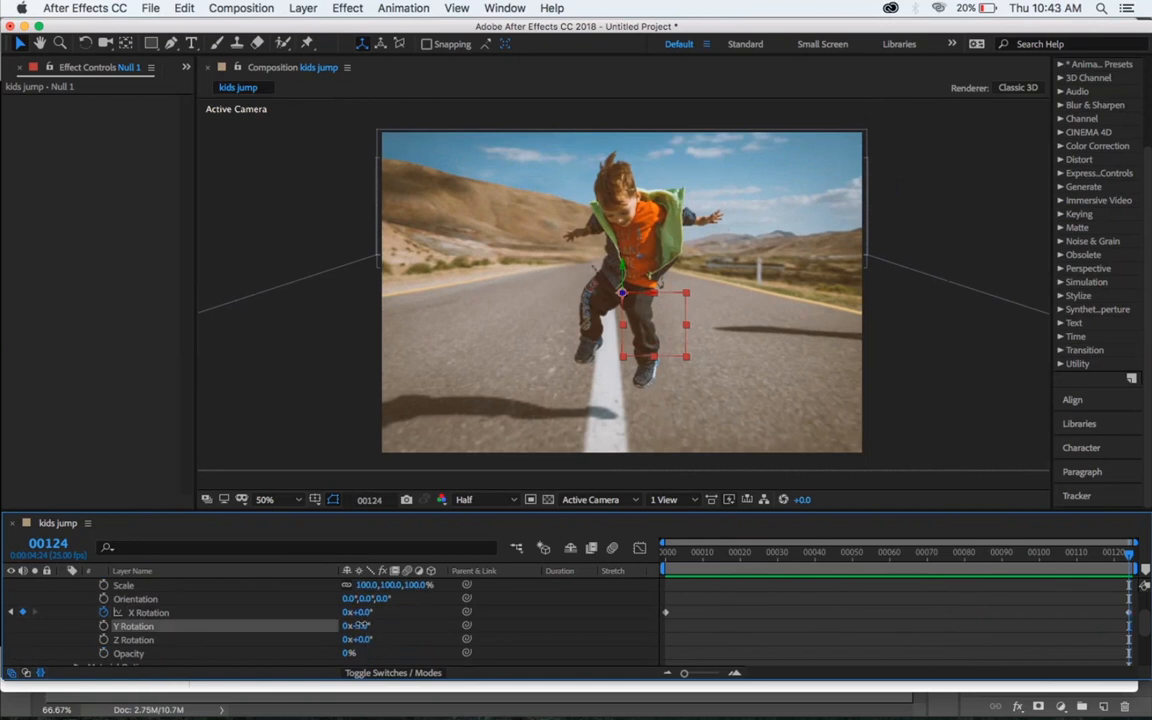
{"action": "left_click_drag", "start_coordinate": [360, 625], "coordinate": [358, 625]}
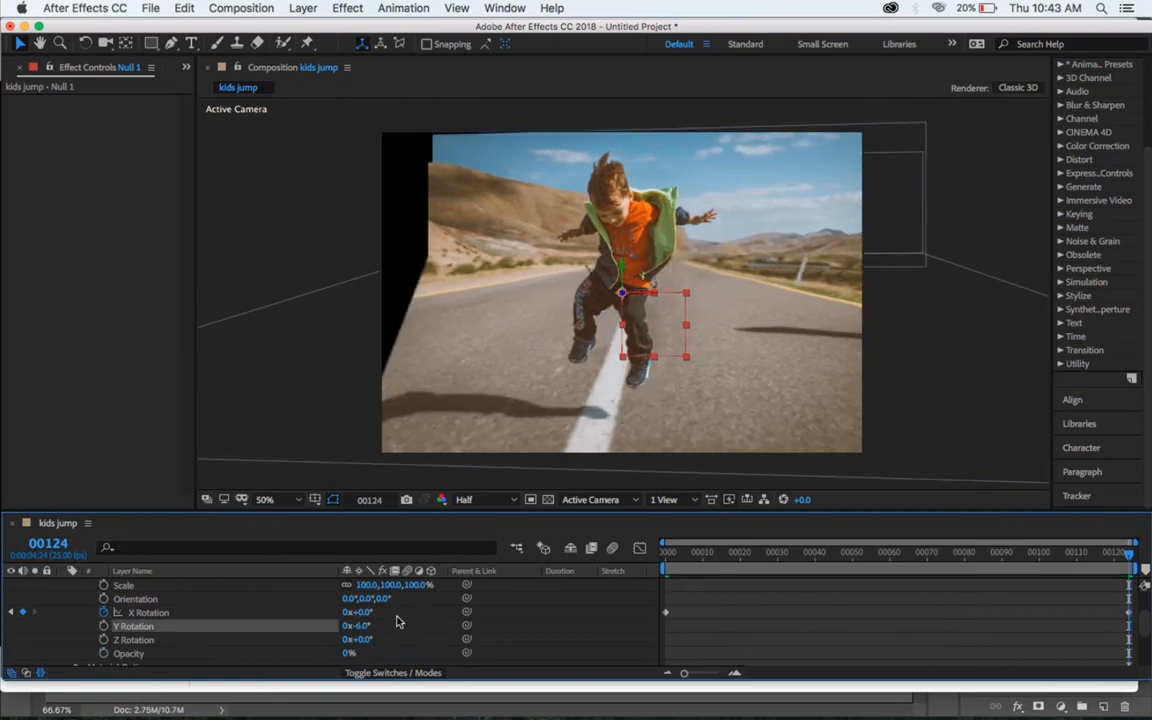
{"action": "scroll", "coordinate": [430, 630], "scroll_direction": "up", "scroll_amount": 2}
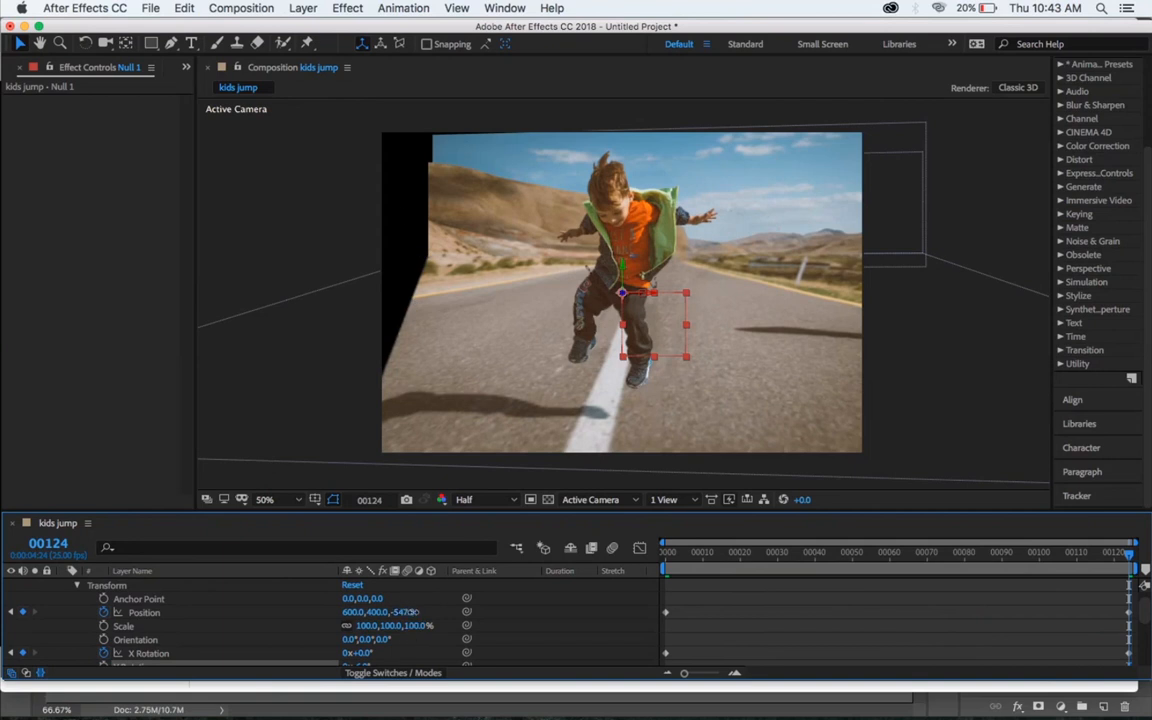
{"action": "left_click_drag", "start_coordinate": [405, 612], "coordinate": [510, 619]}
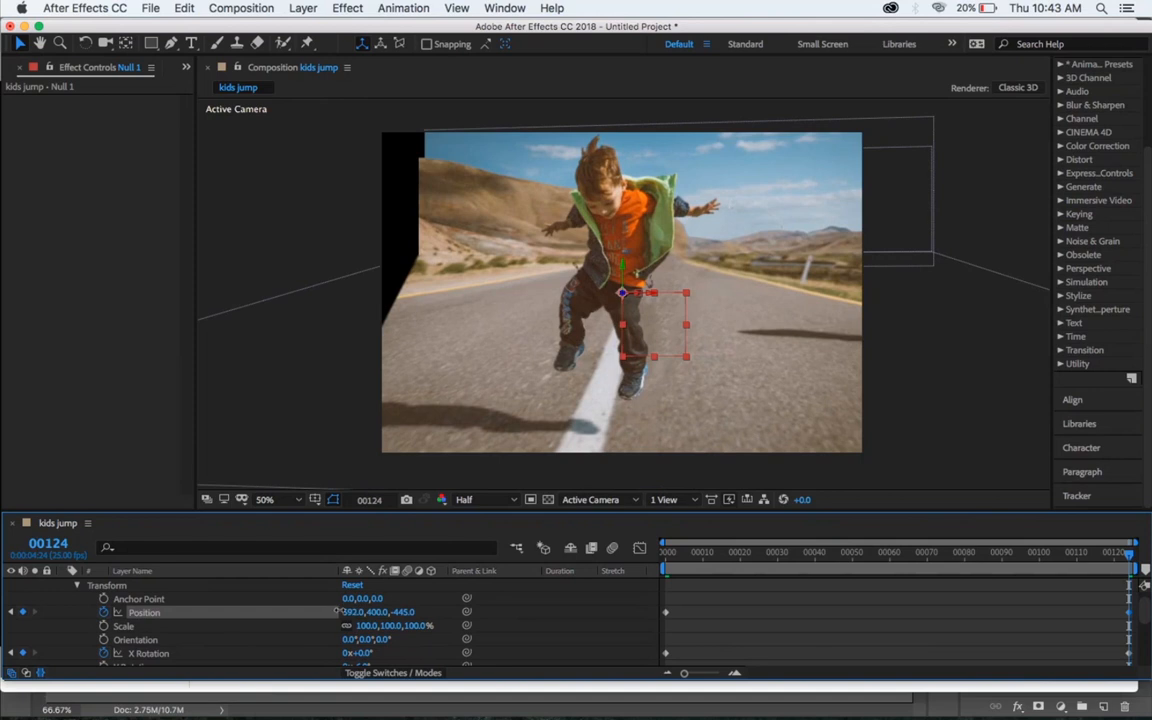
{"action": "left_click_drag", "start_coordinate": [340, 611], "coordinate": [491, 632]}
{"action": "left_click_drag", "start_coordinate": [427, 611], "coordinate": [491, 636]}
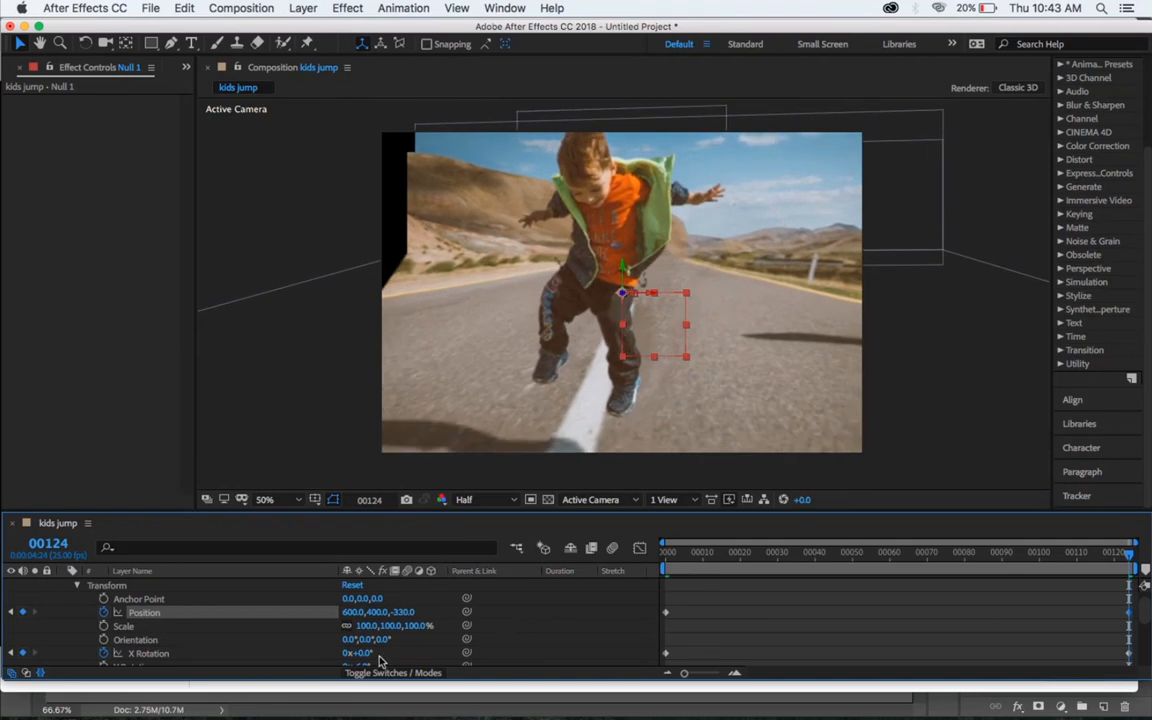
Step: At frame 124, set the null's Y rotation to -3° and shift its position to X 577 and Y 384
{"action": "scroll", "coordinate": [380, 660], "scroll_direction": "down", "scroll_amount": 1}
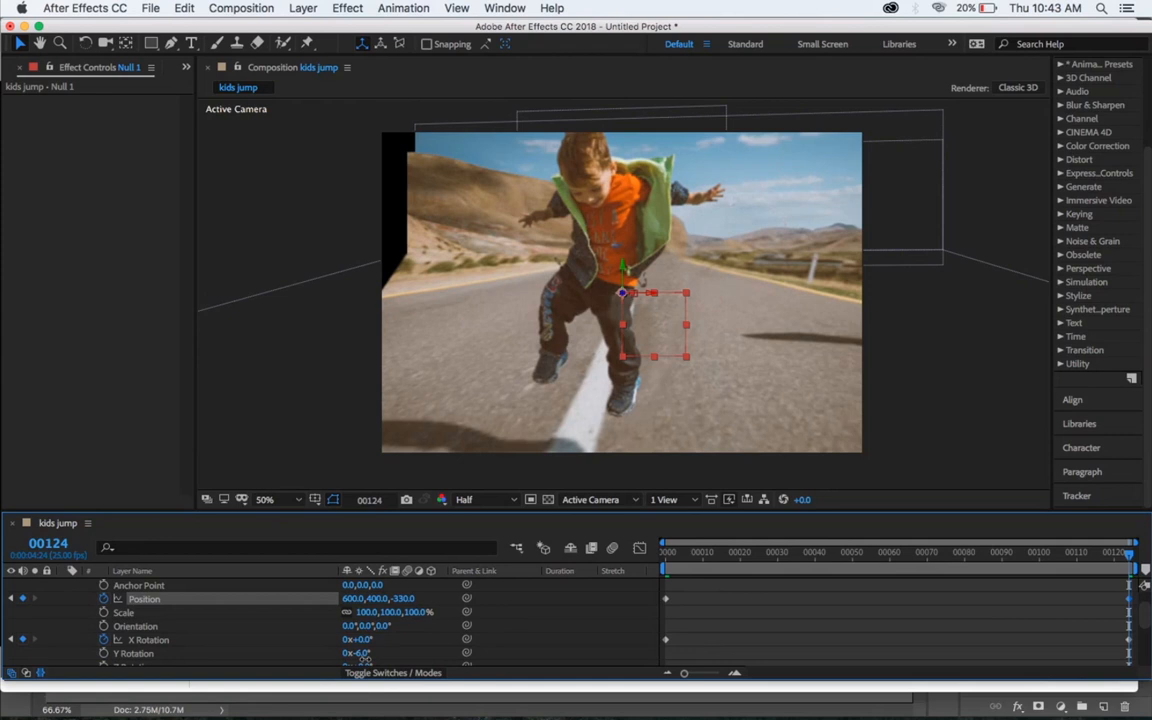
{"action": "left_click", "coordinate": [368, 653]}
{"action": "left_click_drag", "start_coordinate": [370, 657], "coordinate": [362, 660]}
{"action": "left_click", "coordinate": [360, 653]}
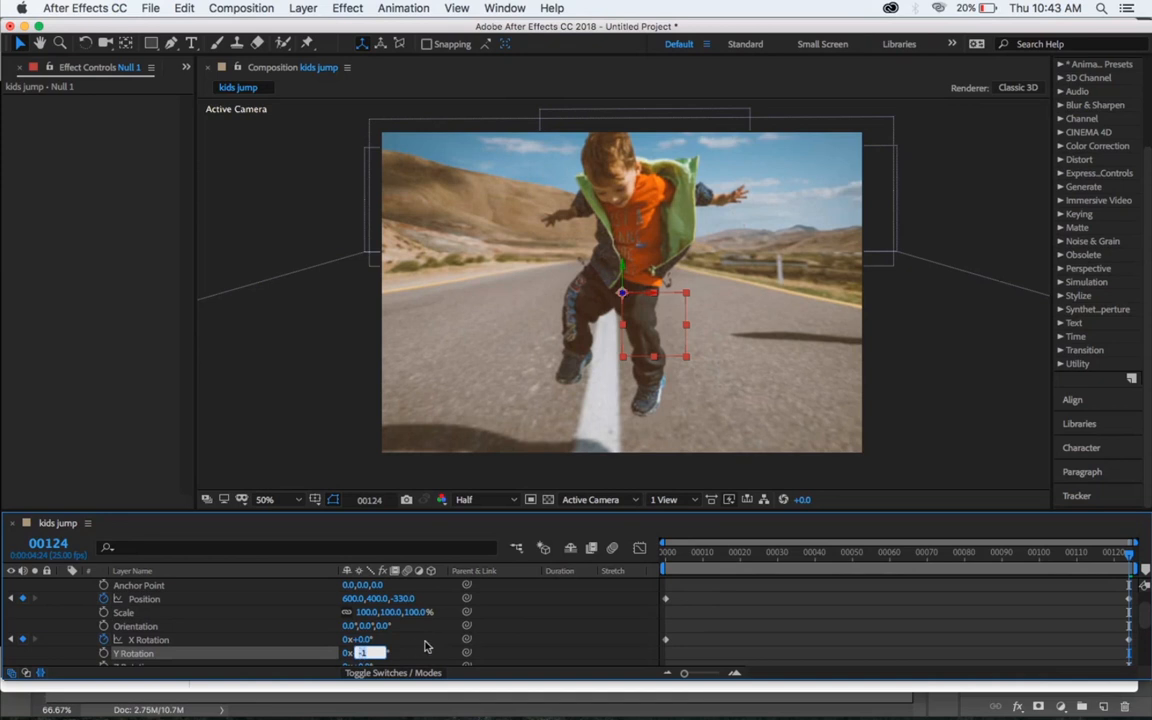
{"action": "type", "text": "-2"}
{"action": "key", "text": "Return"}
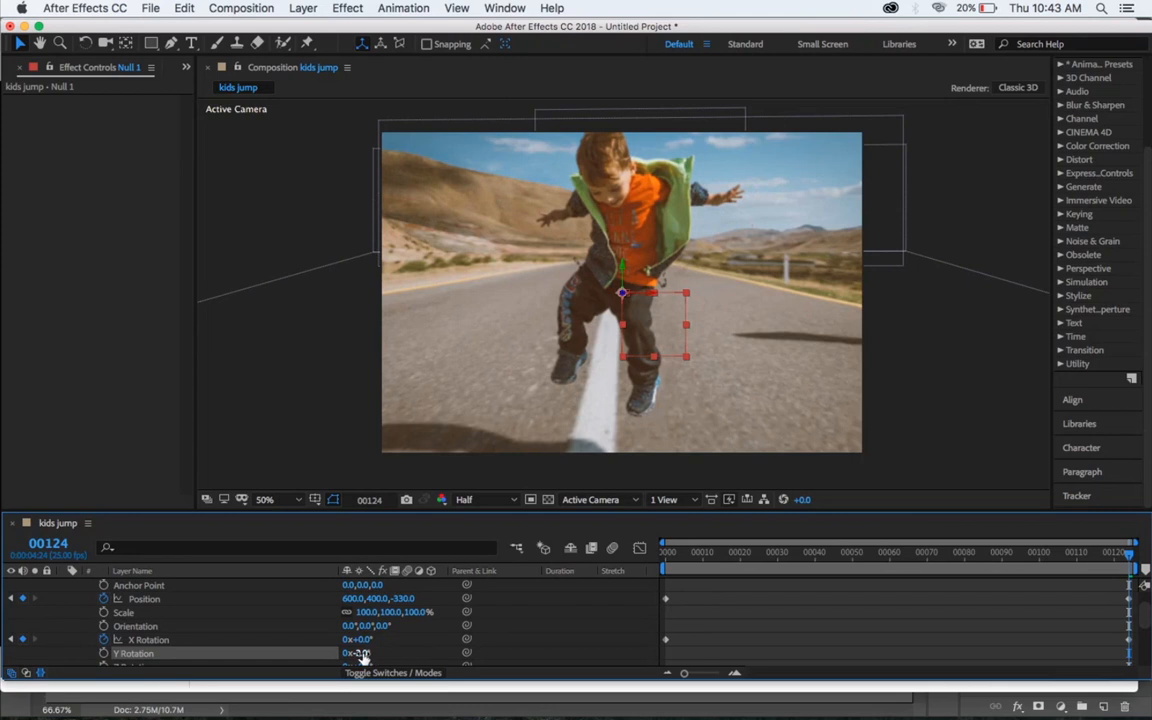
{"action": "left_click", "coordinate": [362, 654]}
{"action": "type", "text": "-3"}
{"action": "key", "text": "Return"}
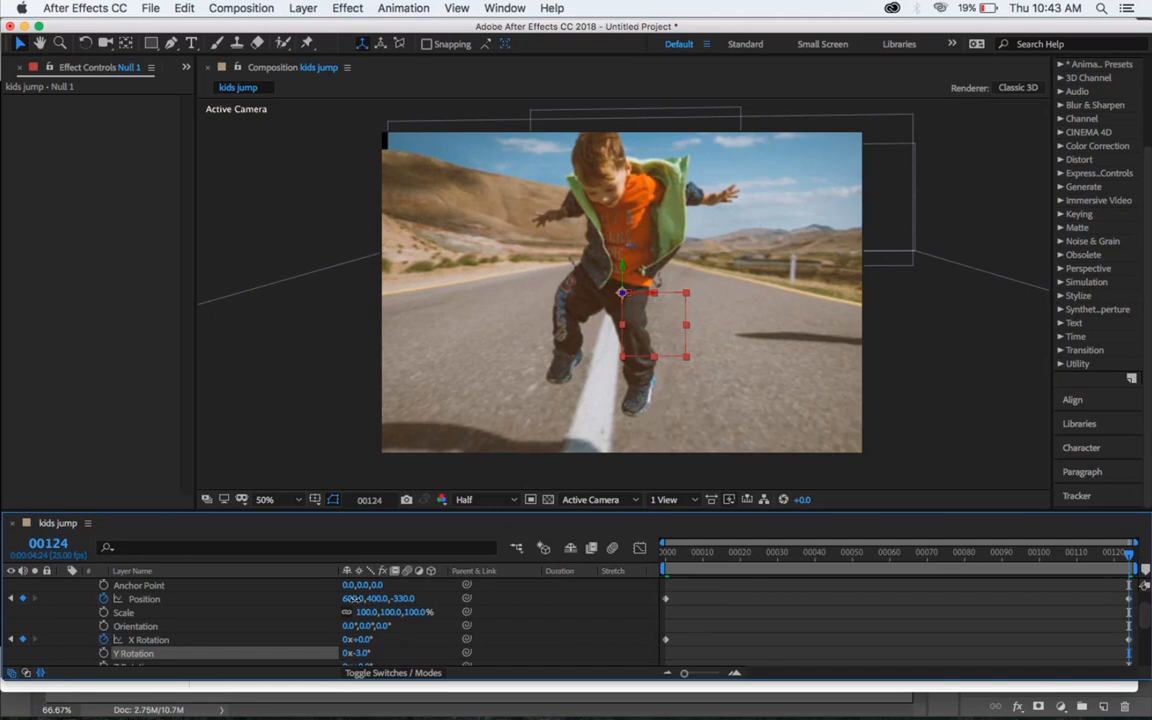
{"action": "mouse_move", "coordinate": [350, 598]}
{"action": "left_mouse_down"}
{"action": "mouse_move", "coordinate": [376, 603]}
{"action": "mouse_move", "coordinate": [358, 598]}
{"action": "left_mouse_up"}
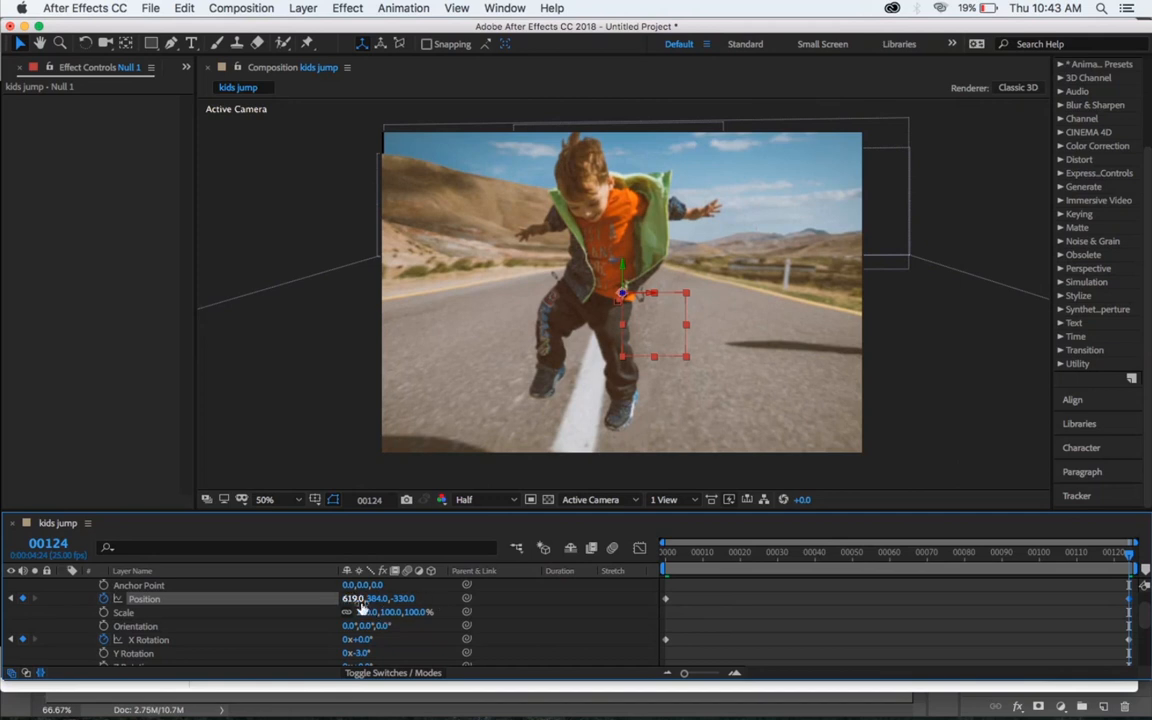
{"action": "left_click_drag", "start_coordinate": [355, 598], "coordinate": [328, 611]}
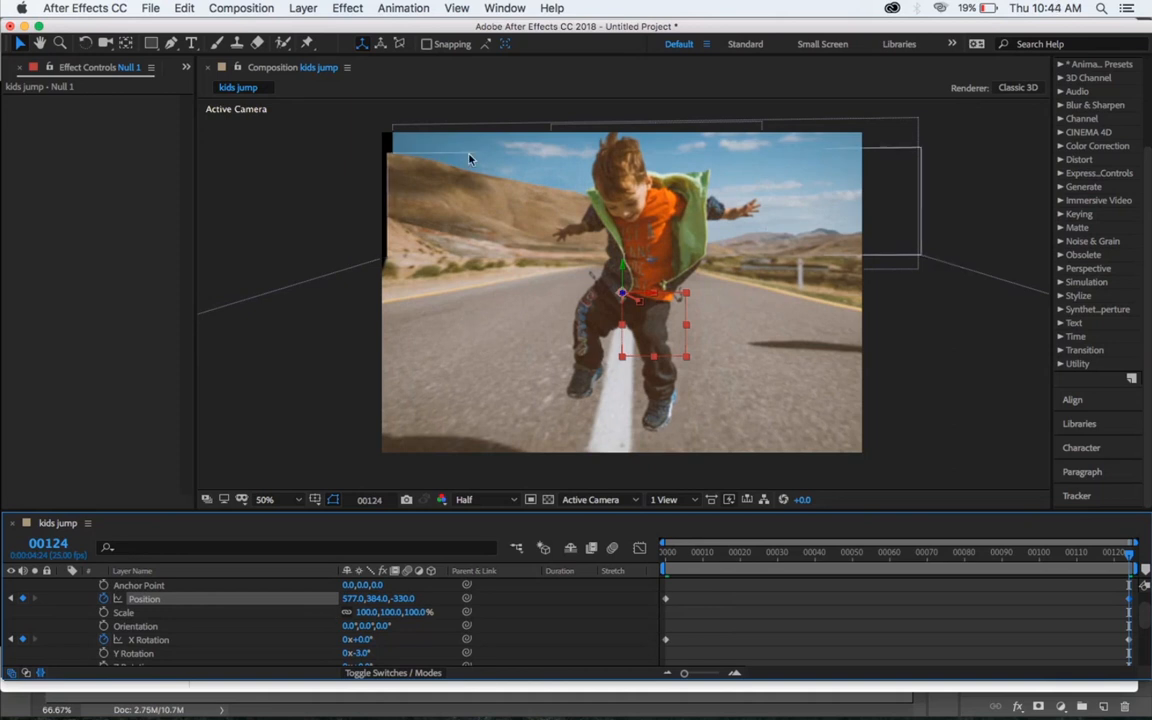
Step: Enlarge the Sky and Hill layers slightly to cover the black gap along the left edge of the image
{"action": "left_click", "coordinate": [393, 147]}
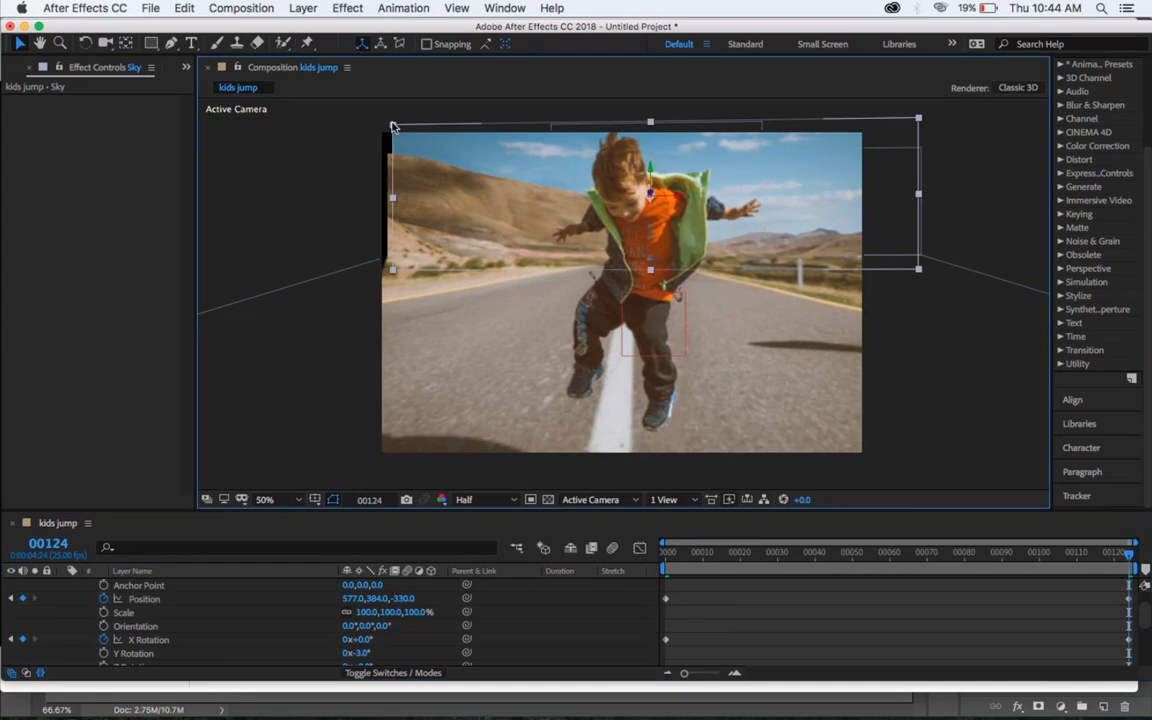
{"action": "left_click_drag", "start_coordinate": [393, 125], "coordinate": [383, 121]}
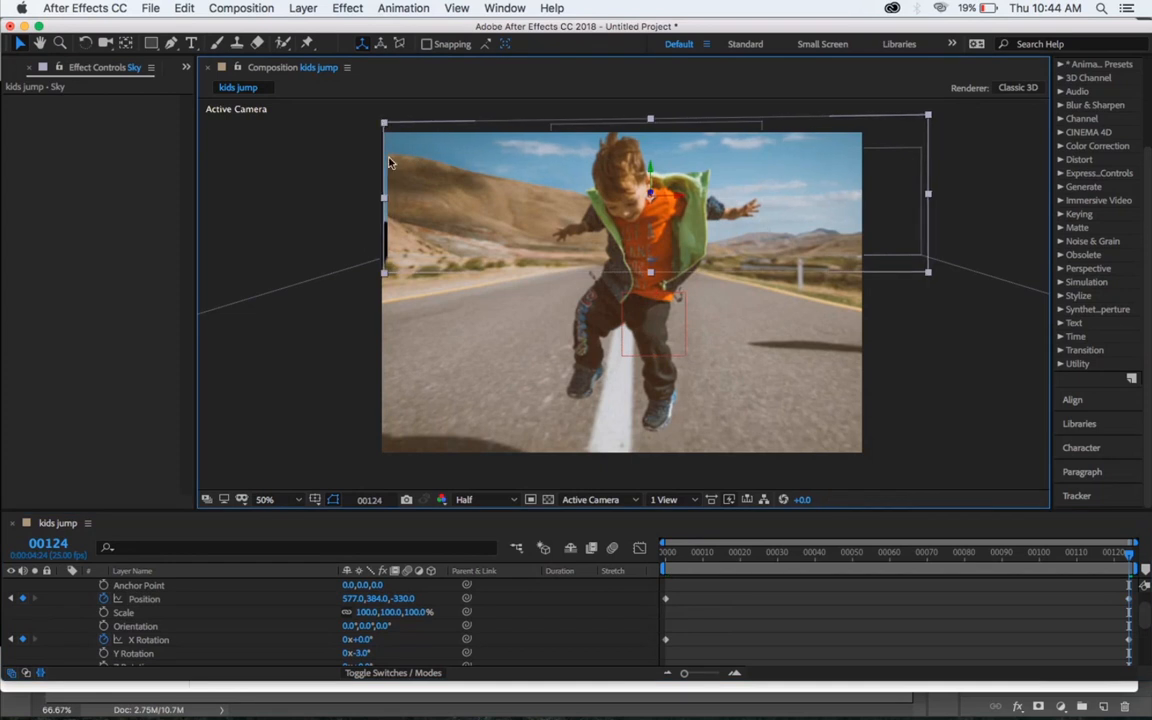
{"action": "left_click", "coordinate": [371, 224]}
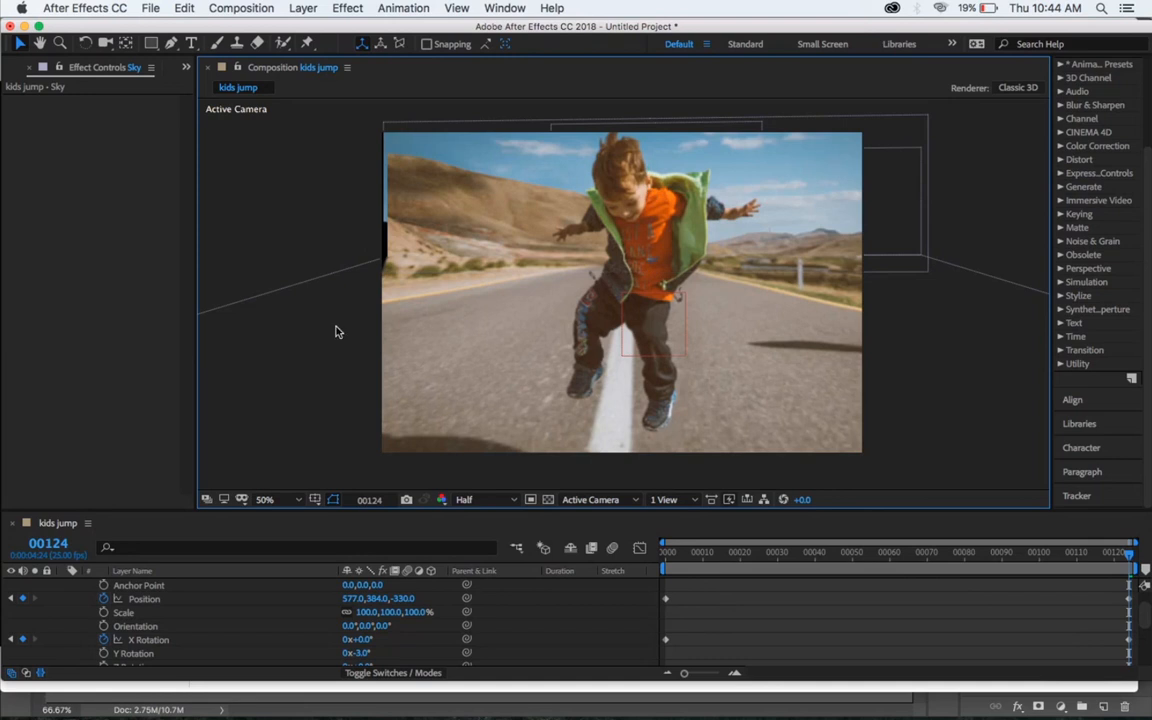
{"action": "scroll", "coordinate": [182, 613], "scroll_direction": "down", "scroll_amount": 3}
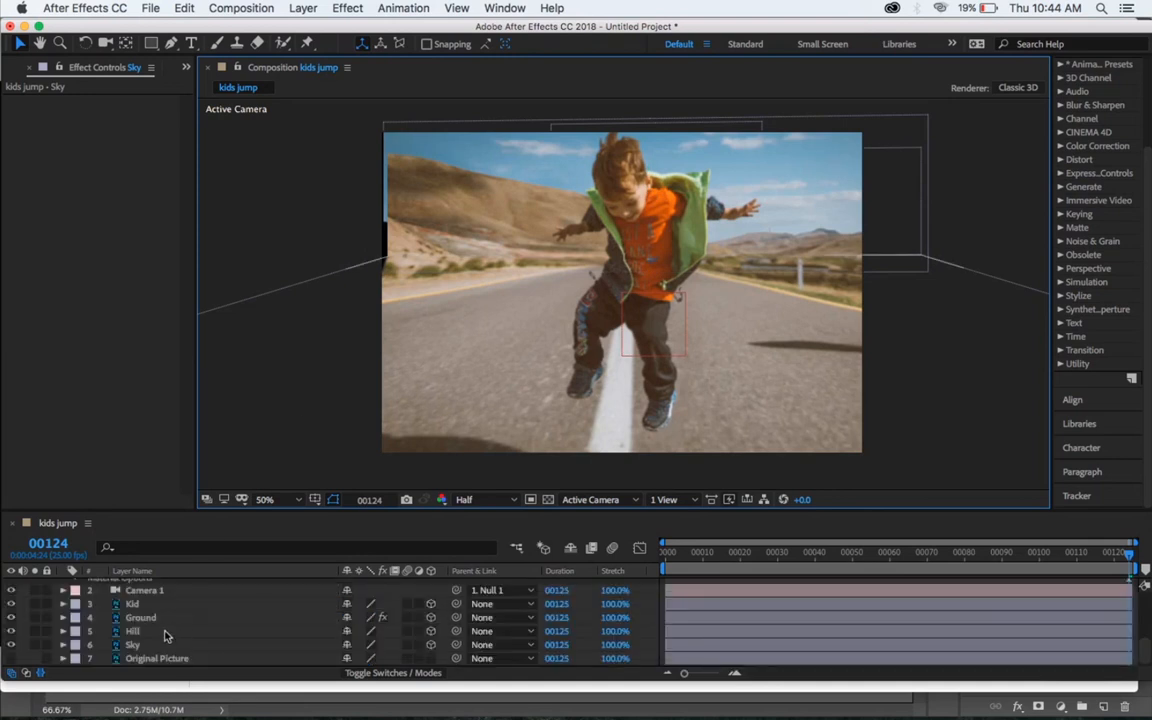
{"action": "left_click", "coordinate": [166, 636]}
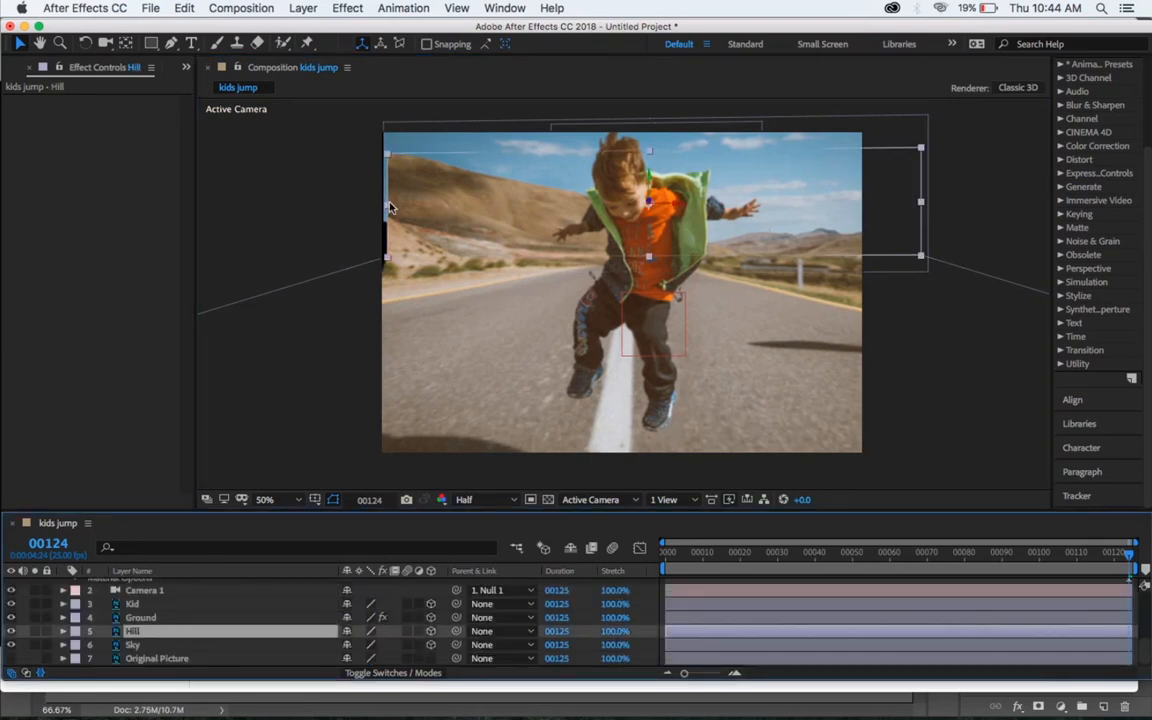
{"action": "left_click_drag", "start_coordinate": [390, 207], "coordinate": [381, 205]}
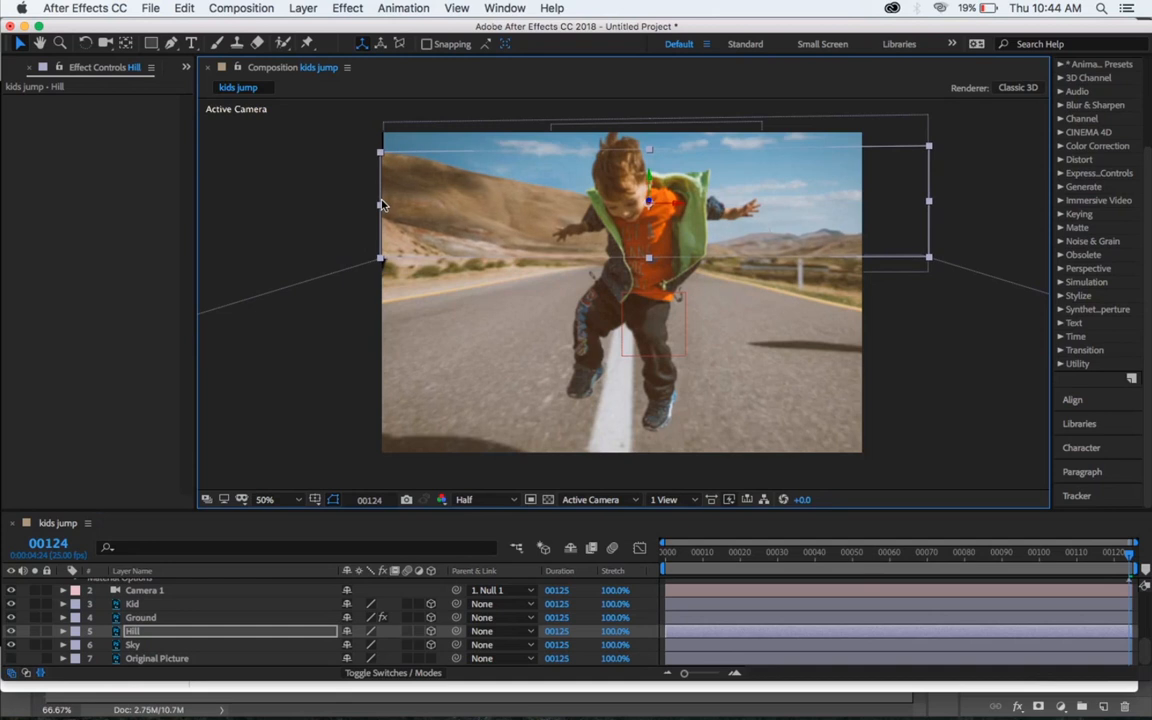
Step: Preview the animation and return to frame 124 to check the layer edges
{"action": "key", "text": "space"}
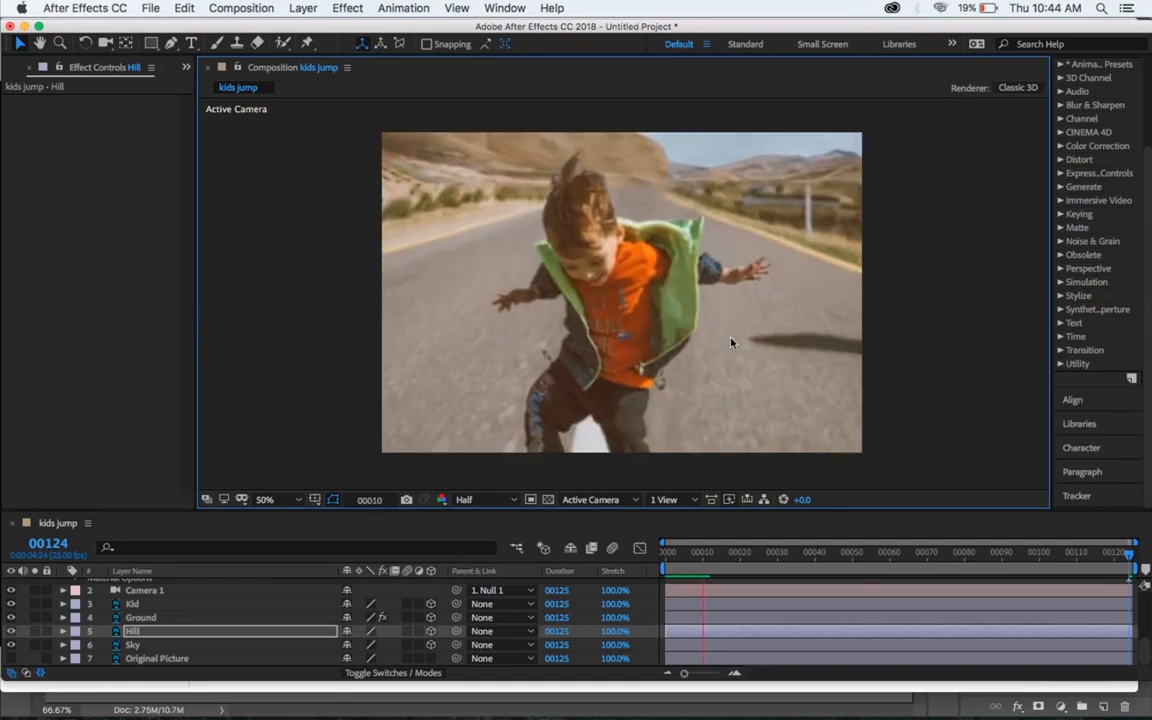
{"action": "key", "text": "space"}
{"action": "left_click_drag", "start_coordinate": [866, 556], "coordinate": [1129, 559]}
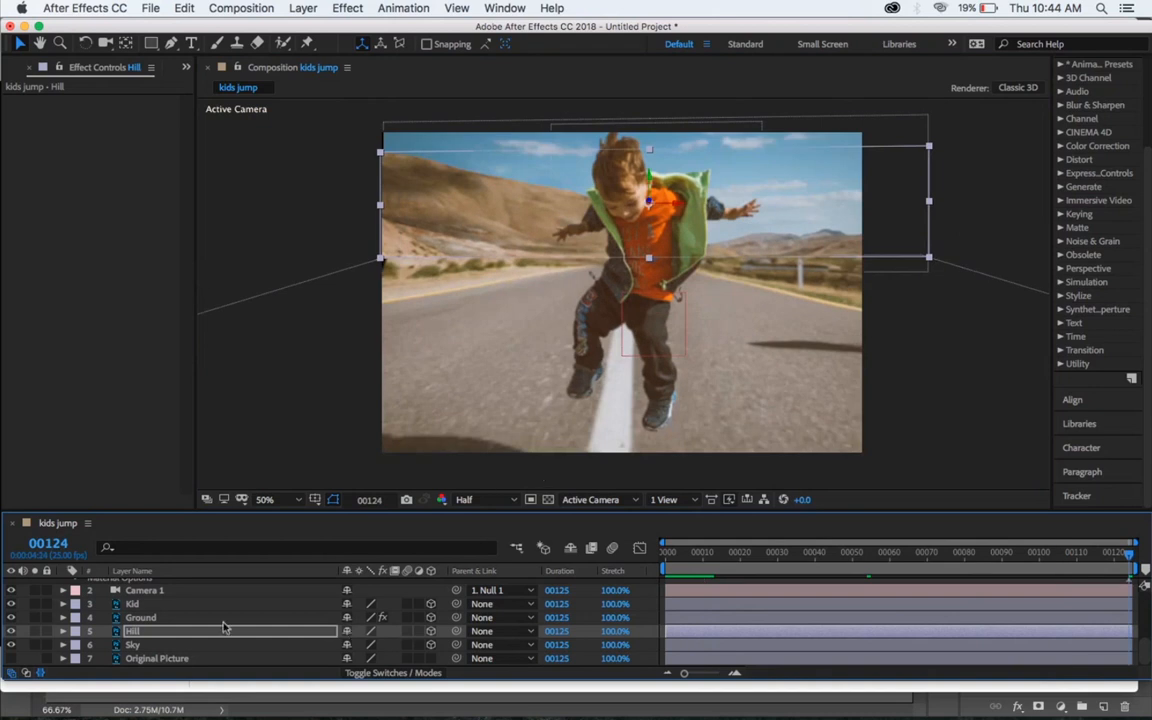
Step: At frame 124, set the null's Z position to -478, keeping X at 577 and Y at 384
{"action": "scroll", "coordinate": [200, 627], "scroll_direction": "up", "scroll_amount": 3}
{"action": "scroll", "coordinate": [170, 627], "scroll_direction": "up", "scroll_amount": 4}
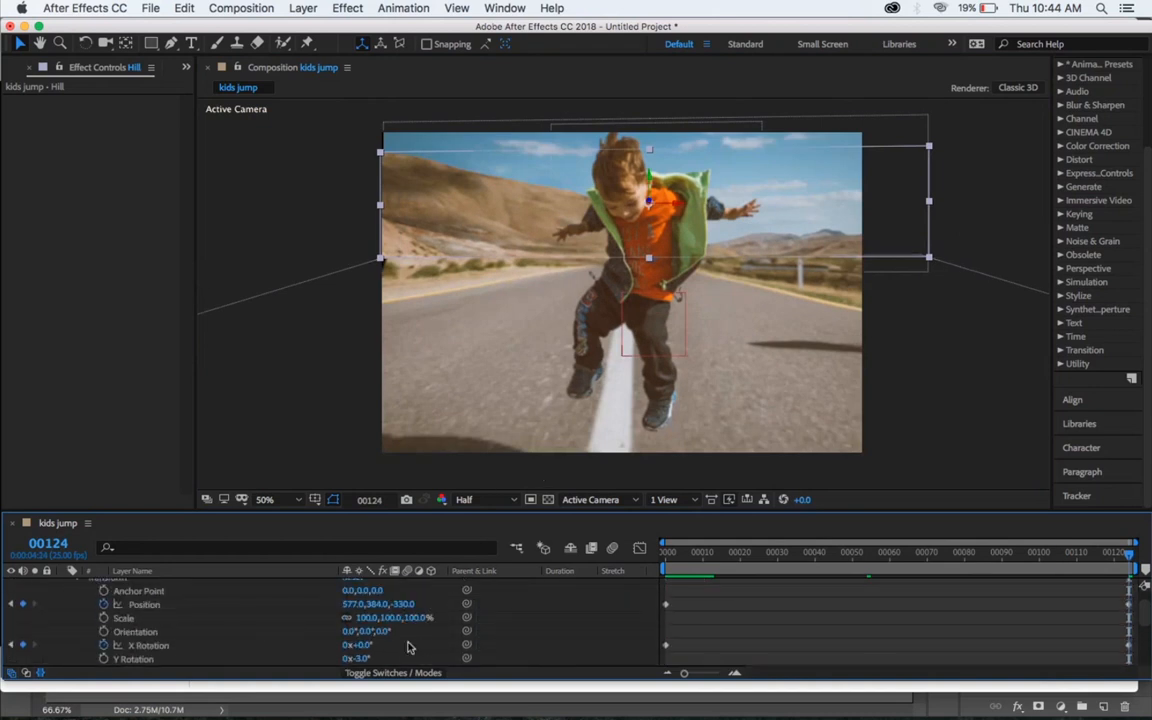
{"action": "left_click_drag", "start_coordinate": [407, 618], "coordinate": [310, 643]}
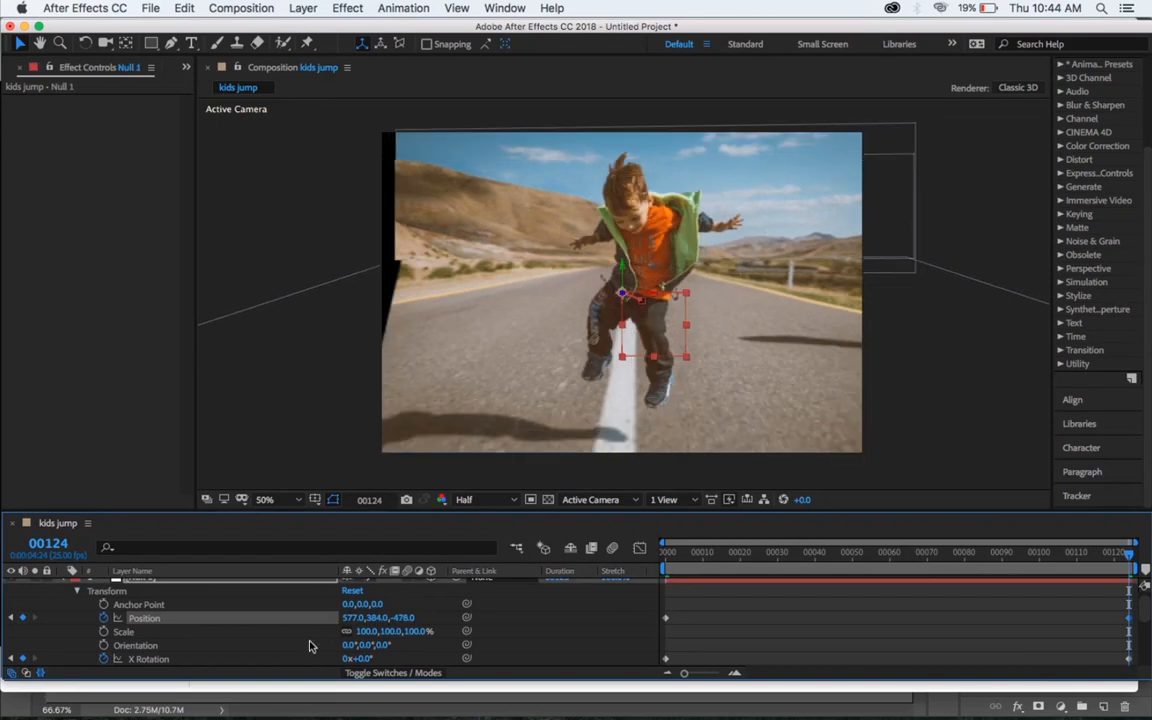
Step: Widen the Ground, Hill and Sky layers to cover the black gap along the image's left edge
{"action": "left_click", "coordinate": [343, 321]}
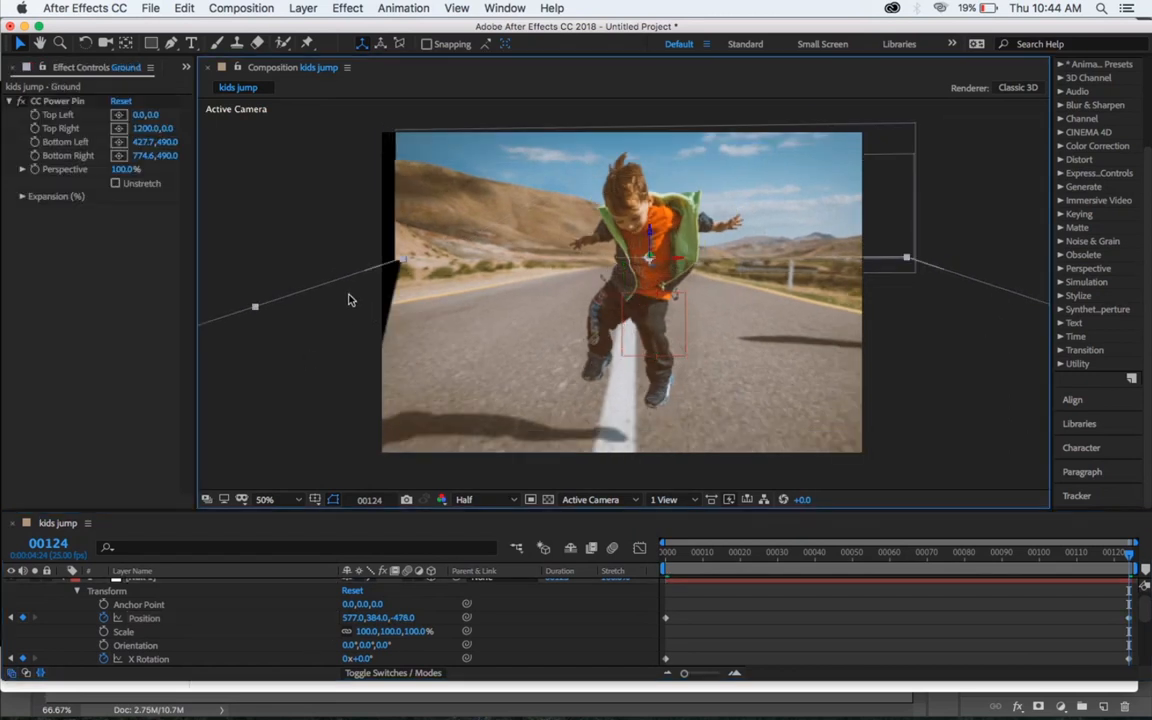
{"action": "left_click_drag", "start_coordinate": [255, 307], "coordinate": [226, 310]}
{"action": "left_click", "coordinate": [405, 231]}
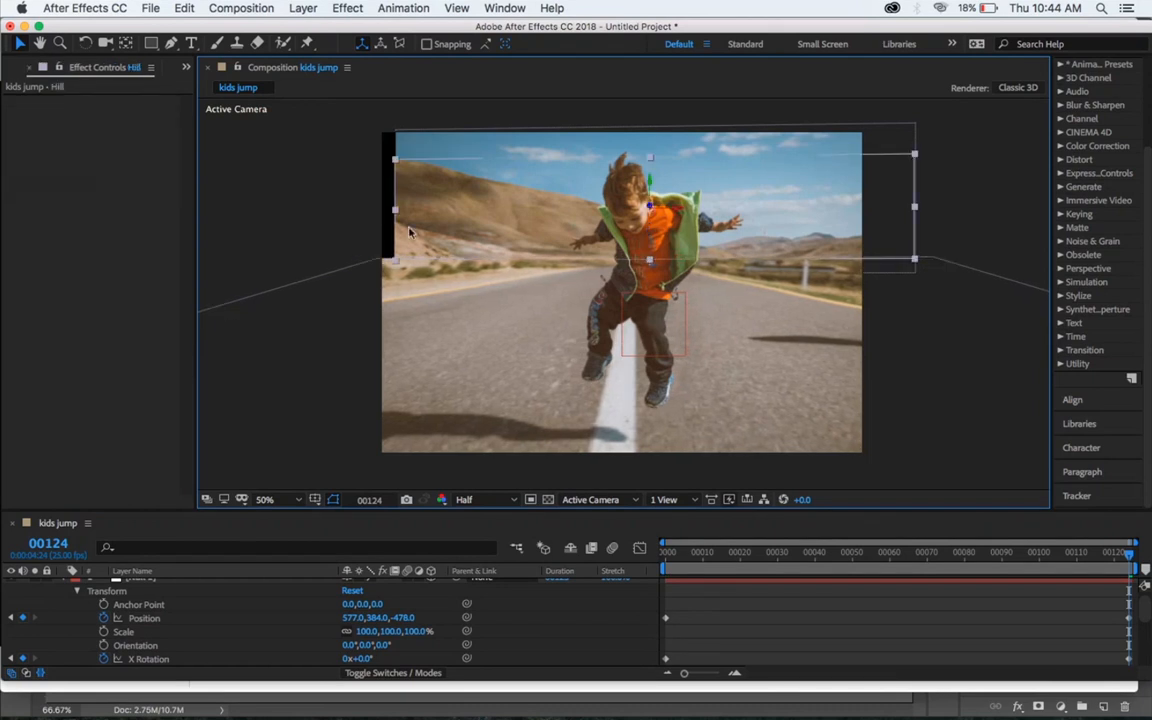
{"action": "left_click_drag", "start_coordinate": [391, 219], "coordinate": [380, 206]}
{"action": "left_click", "coordinate": [403, 207]}
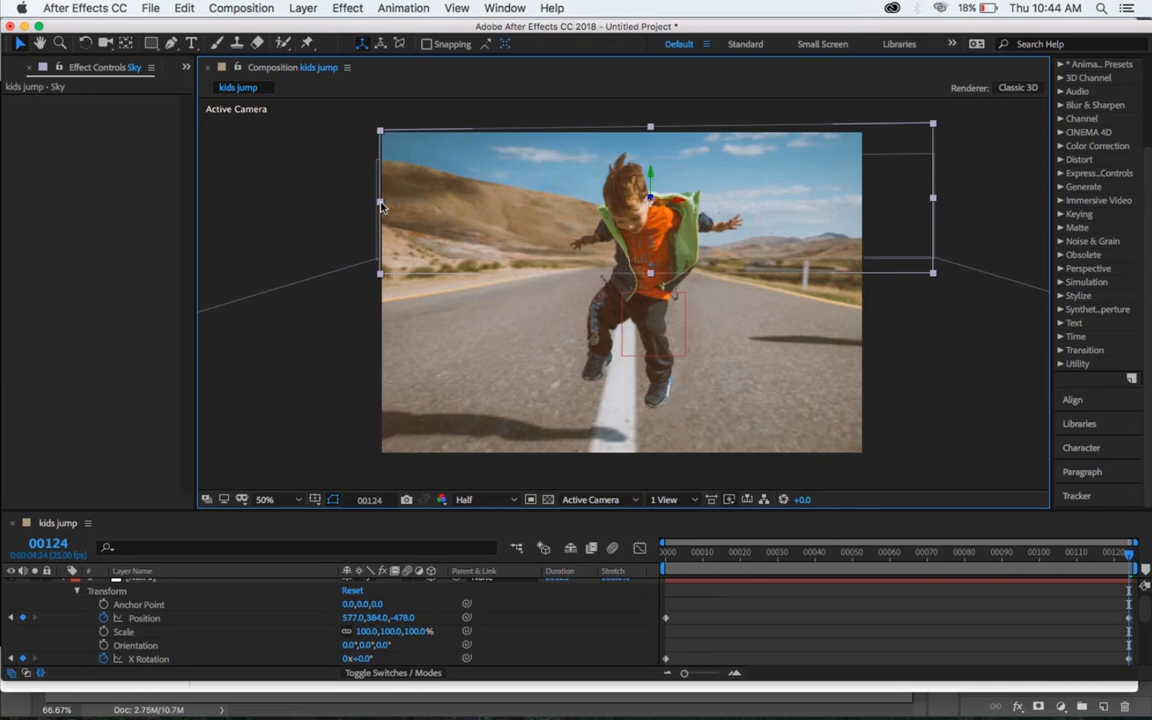
Step: Preview the camera move and return to frame 124
{"action": "key", "text": "space"}
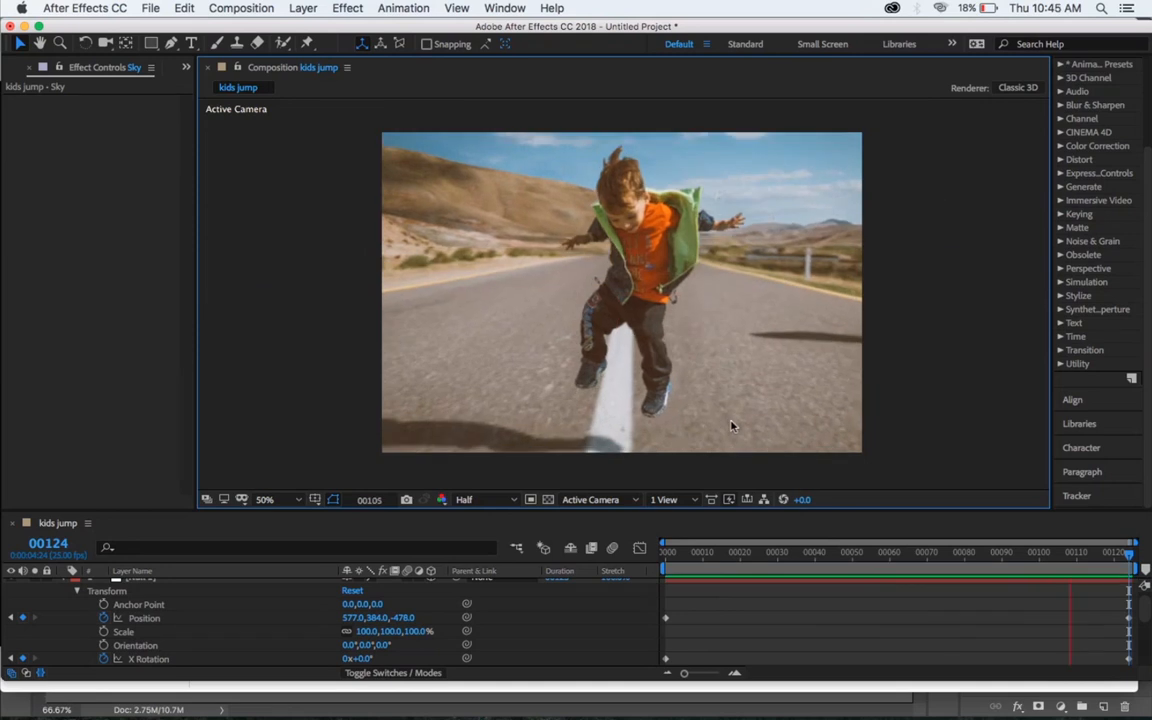
{"action": "key", "text": "space"}
{"action": "left_click_drag", "start_coordinate": [732, 556], "coordinate": [1130, 590]}
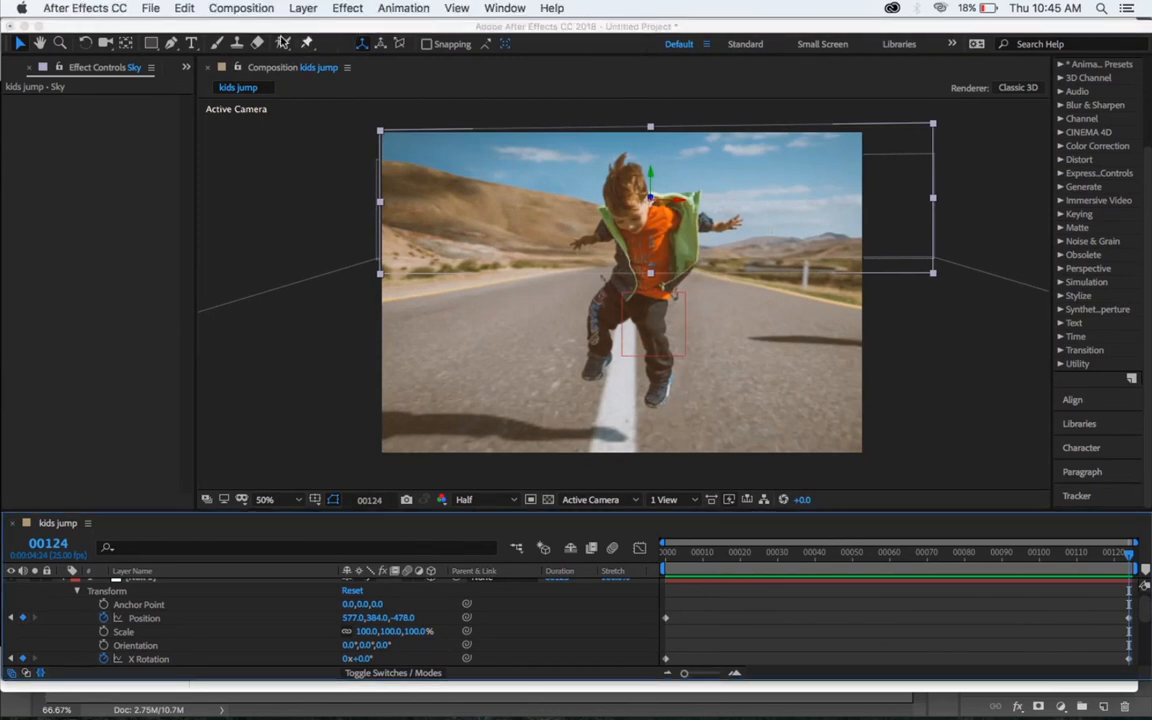
Step: Place six Puppet pins on the Kid layer at frame 124: lower foot, bent knee, waist, chin and both arms
{"action": "left_click_drag", "start_coordinate": [293, 30], "coordinate": [288, 62]}
{"action": "left_click", "coordinate": [303, 104]}
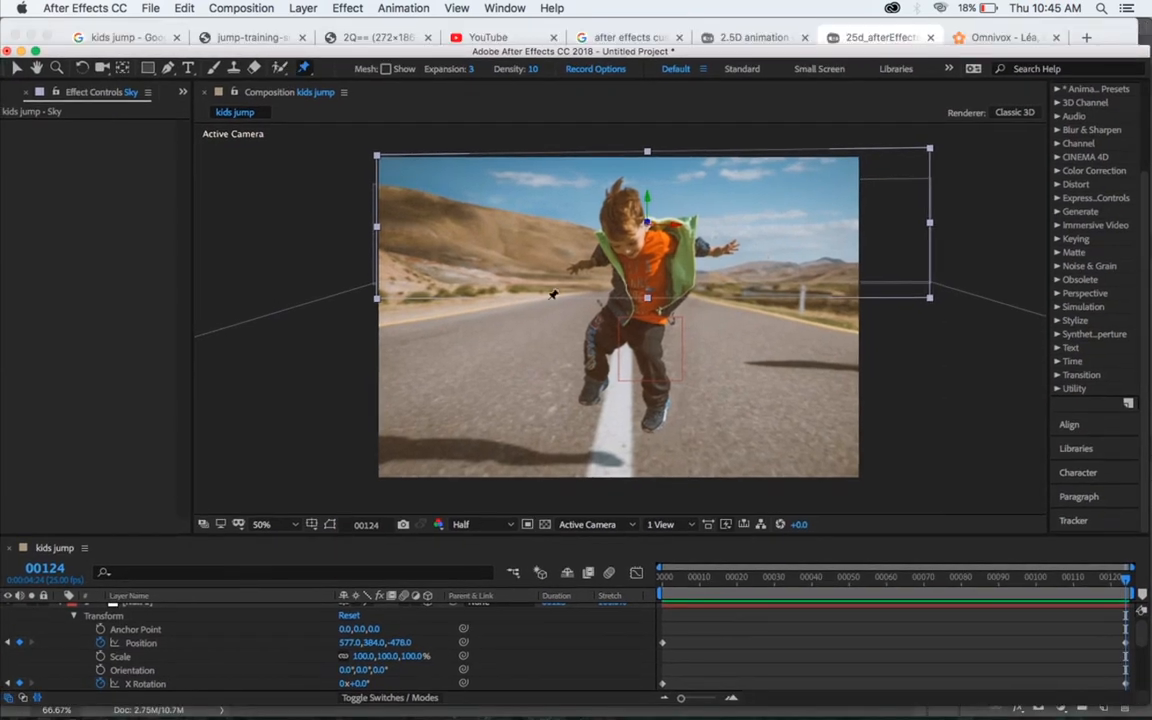
{"action": "scroll", "coordinate": [186, 689], "scroll_direction": "up", "scroll_amount": 1}
{"action": "scroll", "coordinate": [186, 689], "scroll_direction": "down", "scroll_amount": 5}
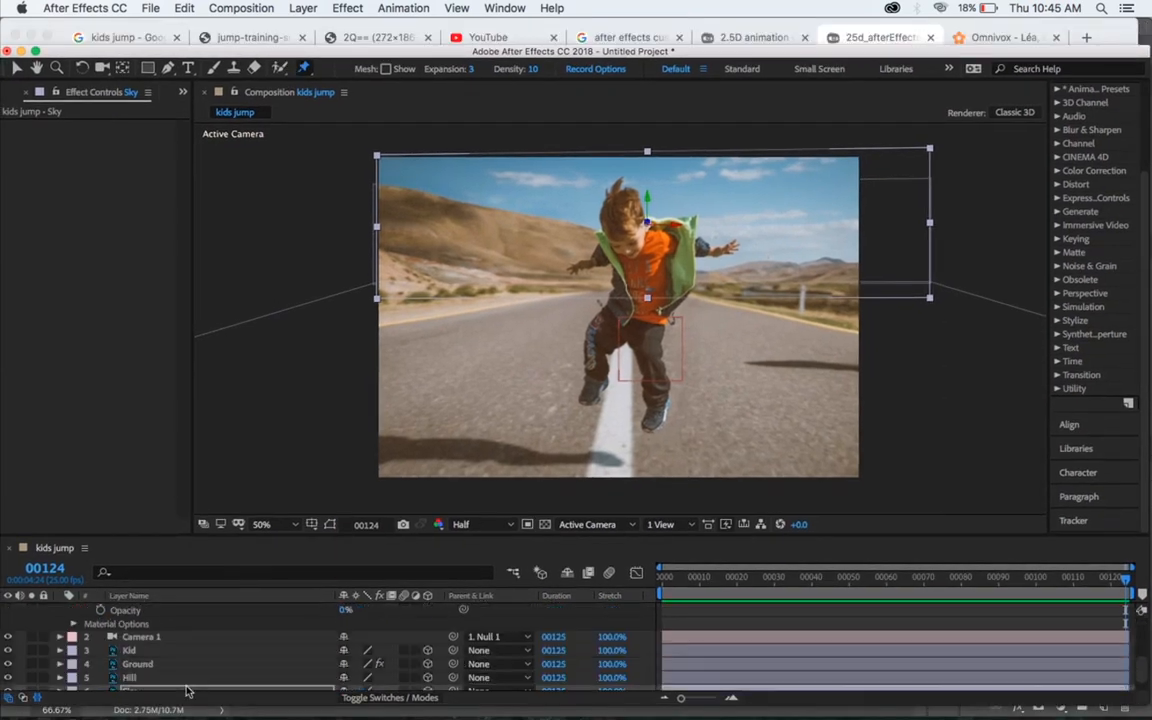
{"action": "scroll", "coordinate": [186, 689], "scroll_direction": "down", "scroll_amount": 1}
{"action": "left_click", "coordinate": [189, 638]}
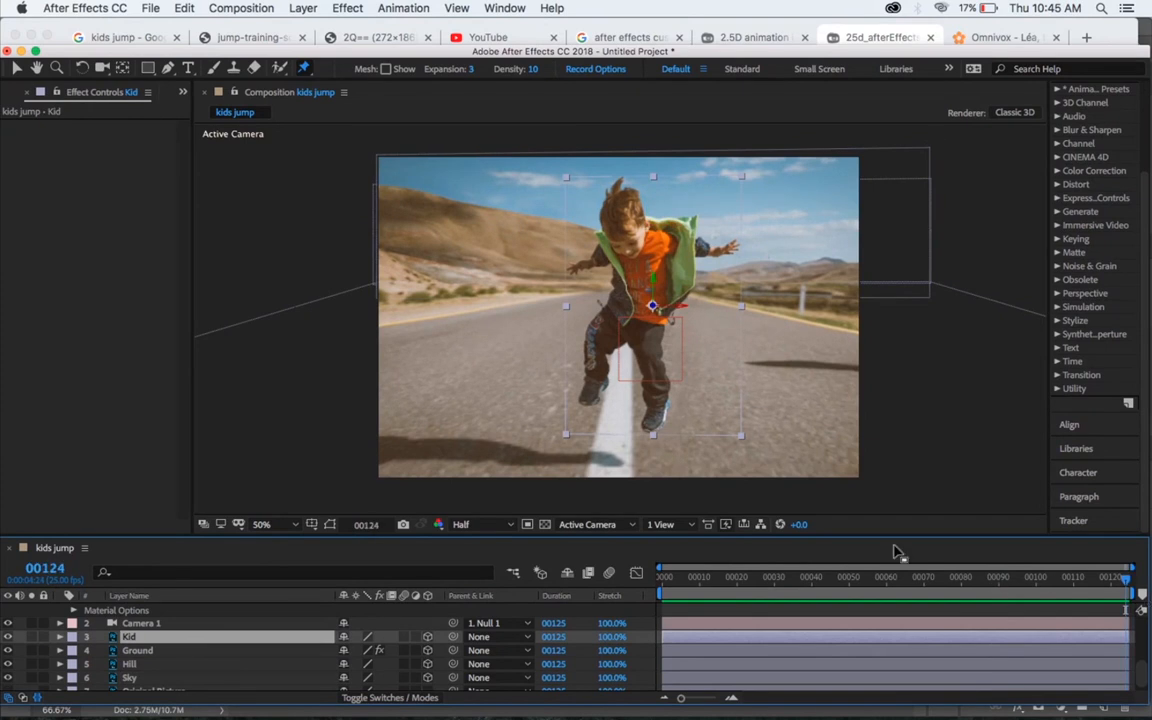
{"action": "left_click", "coordinate": [658, 413]}
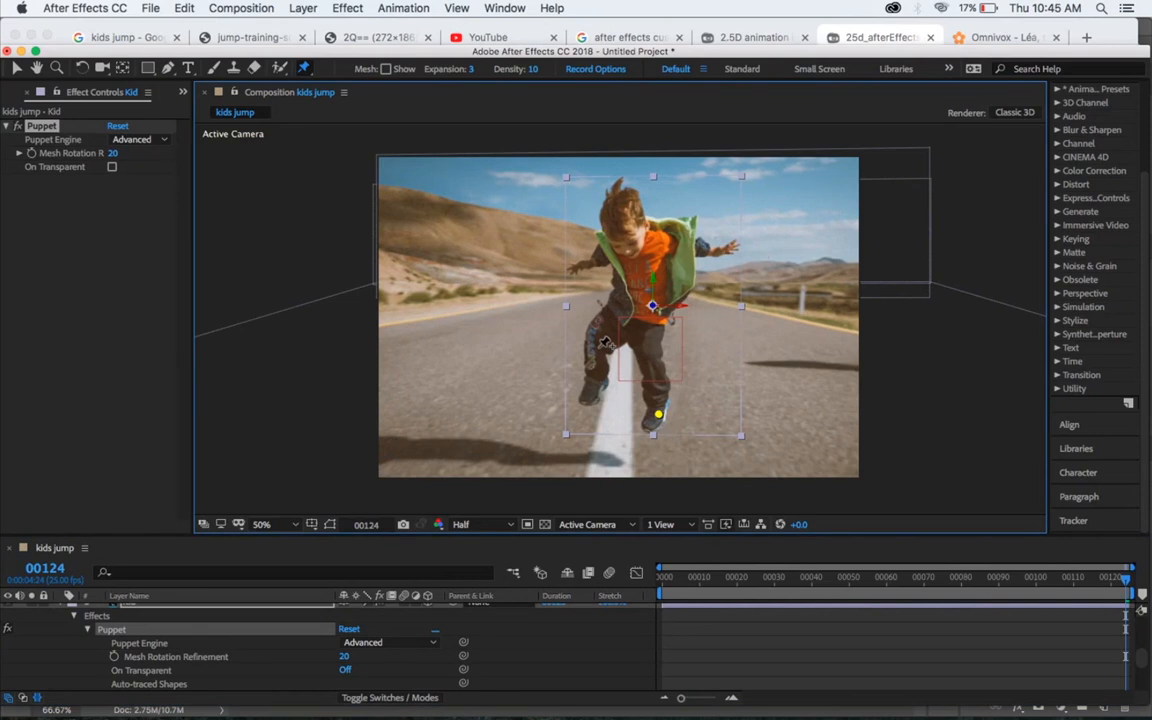
{"action": "left_click", "coordinate": [597, 347]}
{"action": "left_click", "coordinate": [631, 321]}
{"action": "left_click", "coordinate": [635, 247]}
{"action": "left_click", "coordinate": [698, 250]}
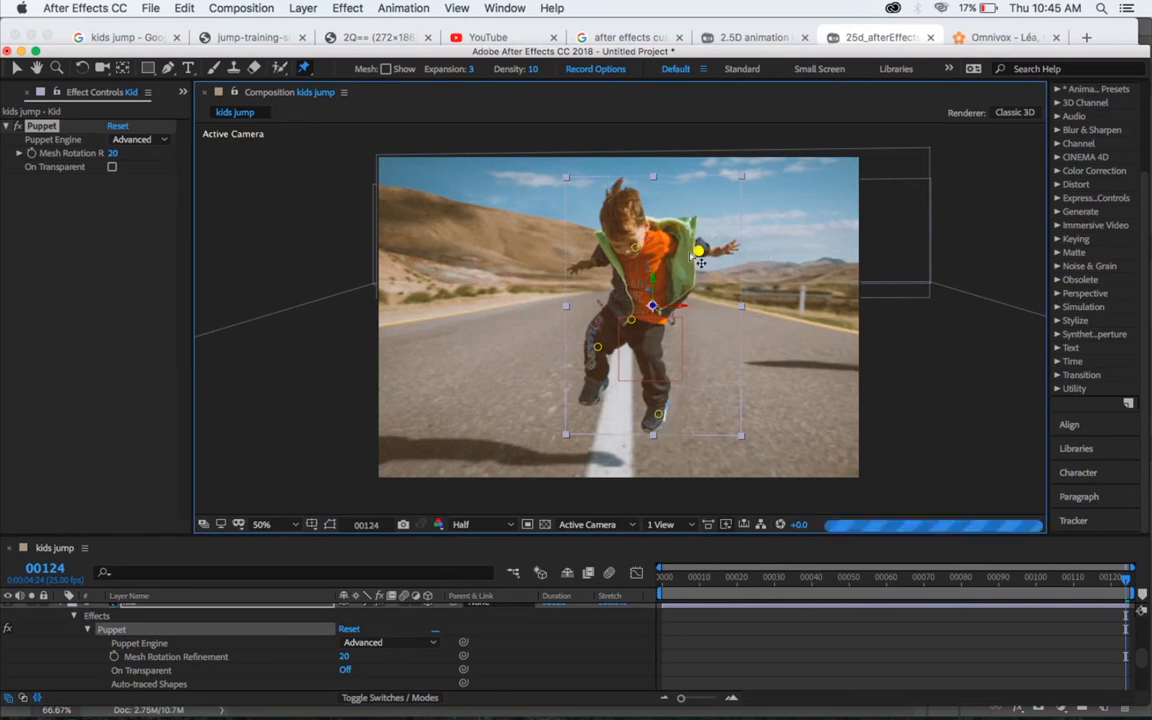
{"action": "left_click", "coordinate": [597, 259]}
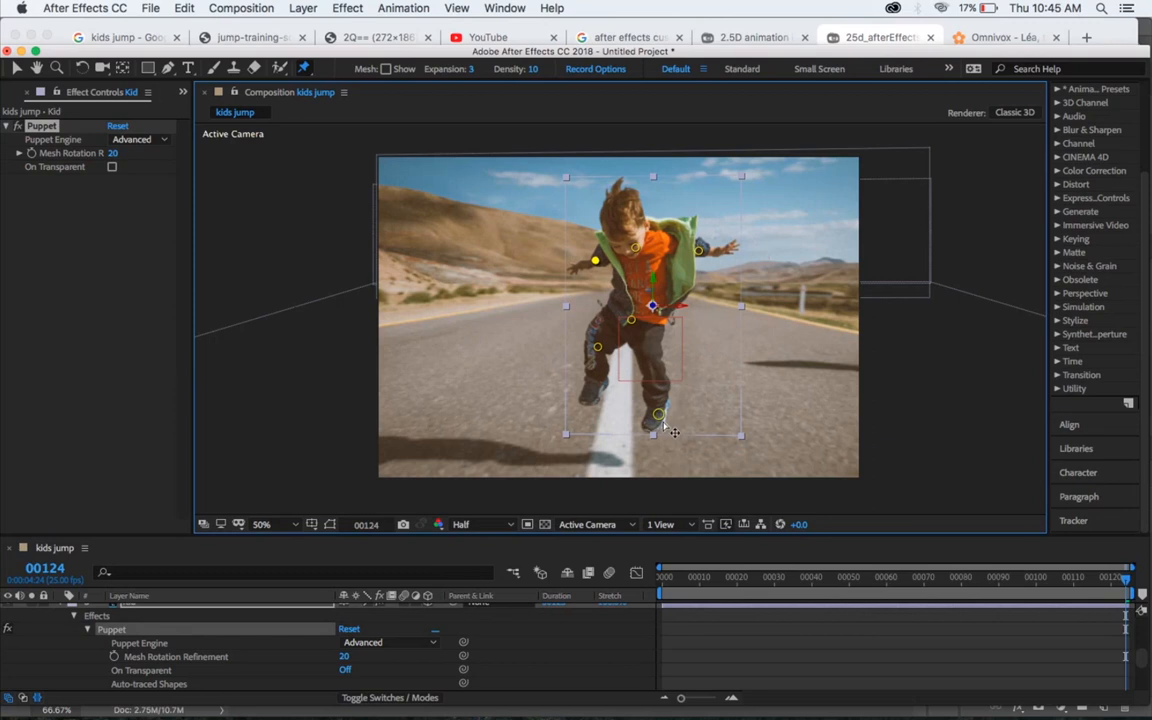
Step: Reveal the Kid layer's puppet mesh deform pins and expand Puppet Pin 6 to show its position keyframe
{"action": "scroll", "coordinate": [857, 637], "scroll_direction": "down", "scroll_amount": 1}
{"action": "scroll", "coordinate": [857, 637], "scroll_direction": "down", "scroll_amount": 2}
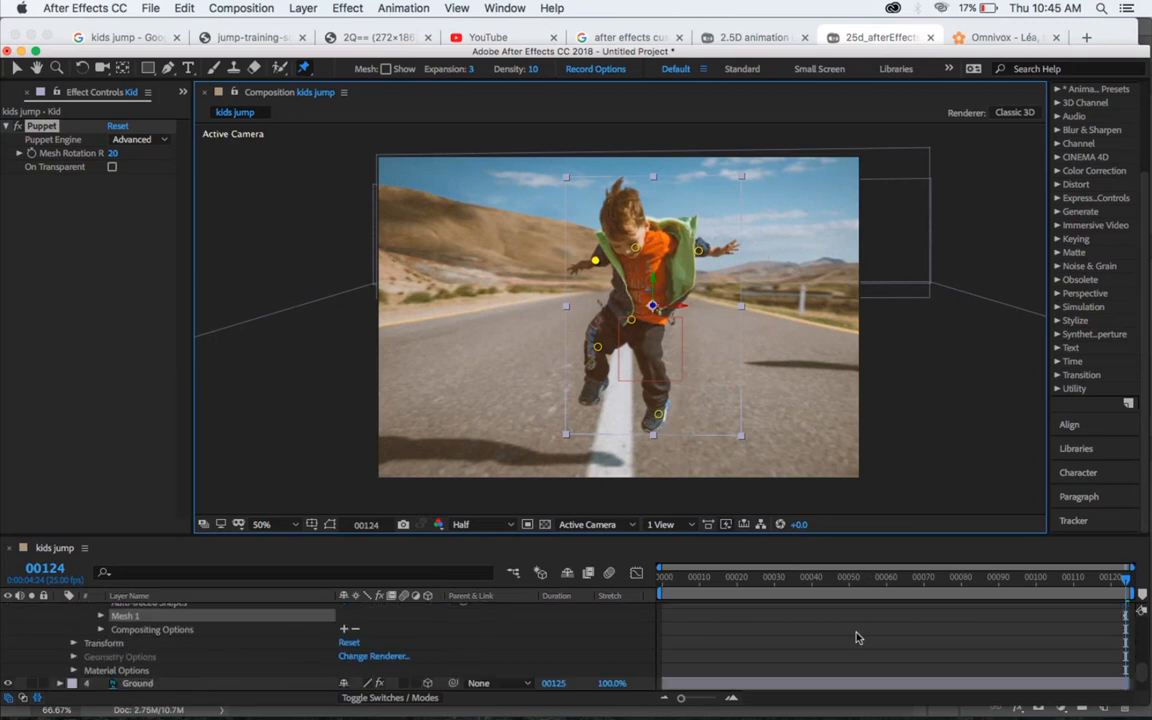
{"action": "key", "text": "e"}
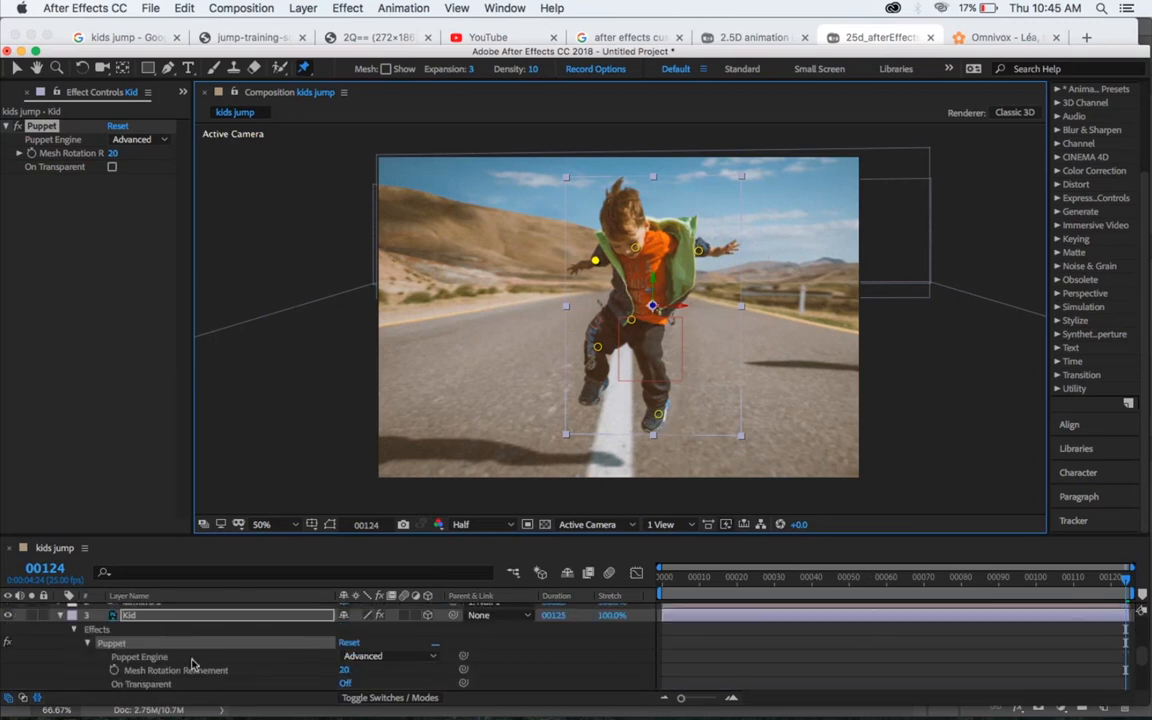
{"action": "scroll", "coordinate": [133, 660], "scroll_direction": "down", "scroll_amount": 2}
{"action": "left_click", "coordinate": [121, 660]}
{"action": "left_click", "coordinate": [101, 658]}
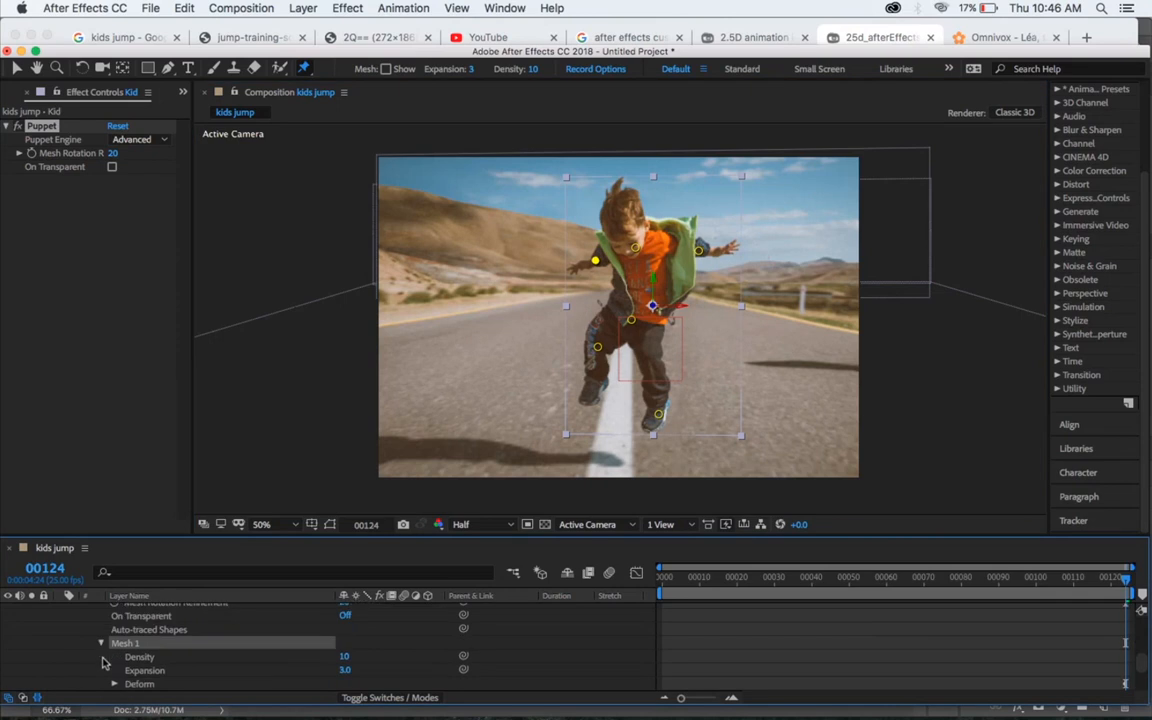
{"action": "scroll", "coordinate": [117, 672], "scroll_direction": "down", "scroll_amount": 1}
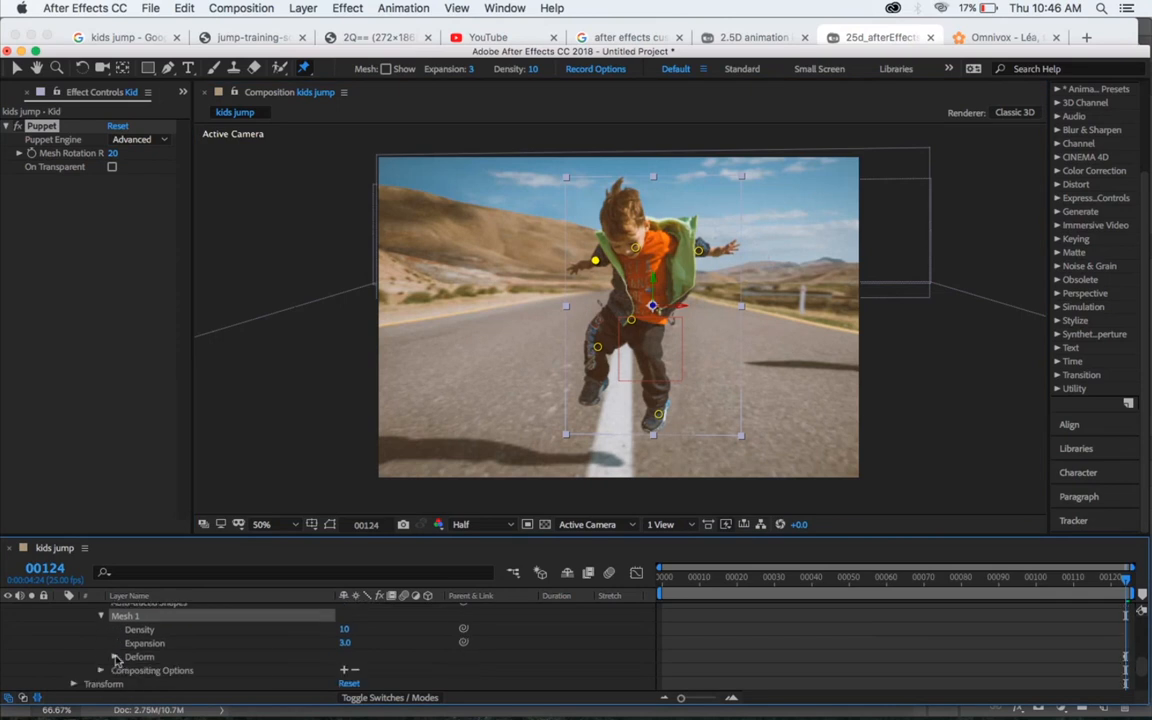
{"action": "left_click", "coordinate": [114, 657]}
{"action": "scroll", "coordinate": [117, 661], "scroll_direction": "down", "scroll_amount": 1}
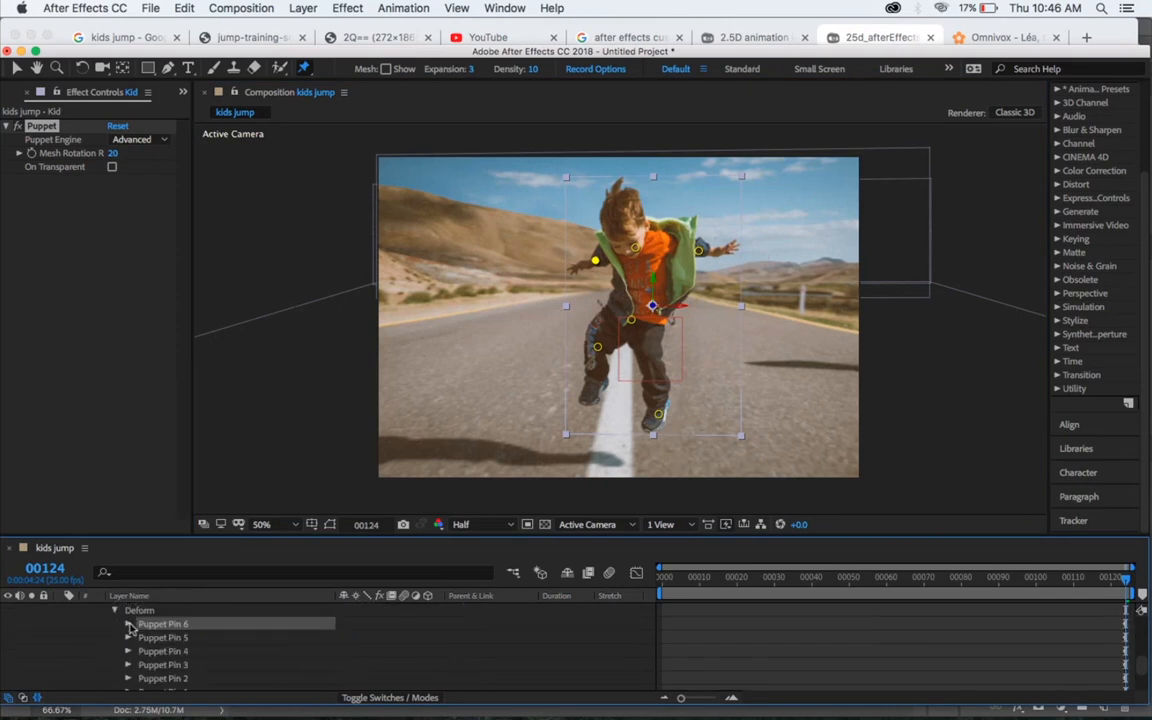
{"action": "left_click", "coordinate": [129, 625]}
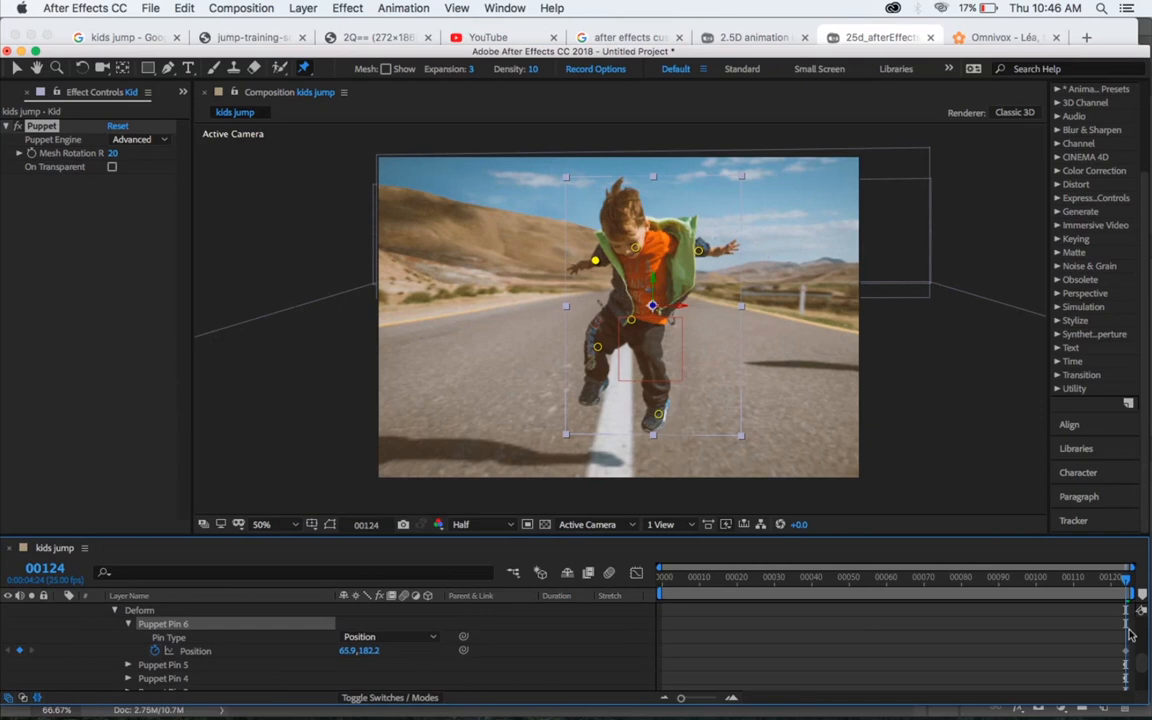
Step: At frame 0, shift the Kid's knee, waist and chin puppet pins slightly downward to create a starting pose
{"action": "left_click_drag", "start_coordinate": [1087, 582], "coordinate": [1147, 593]}
{"action": "key", "text": "Home"}
{"action": "key", "text": "comma"}
{"action": "key", "text": "comma"}
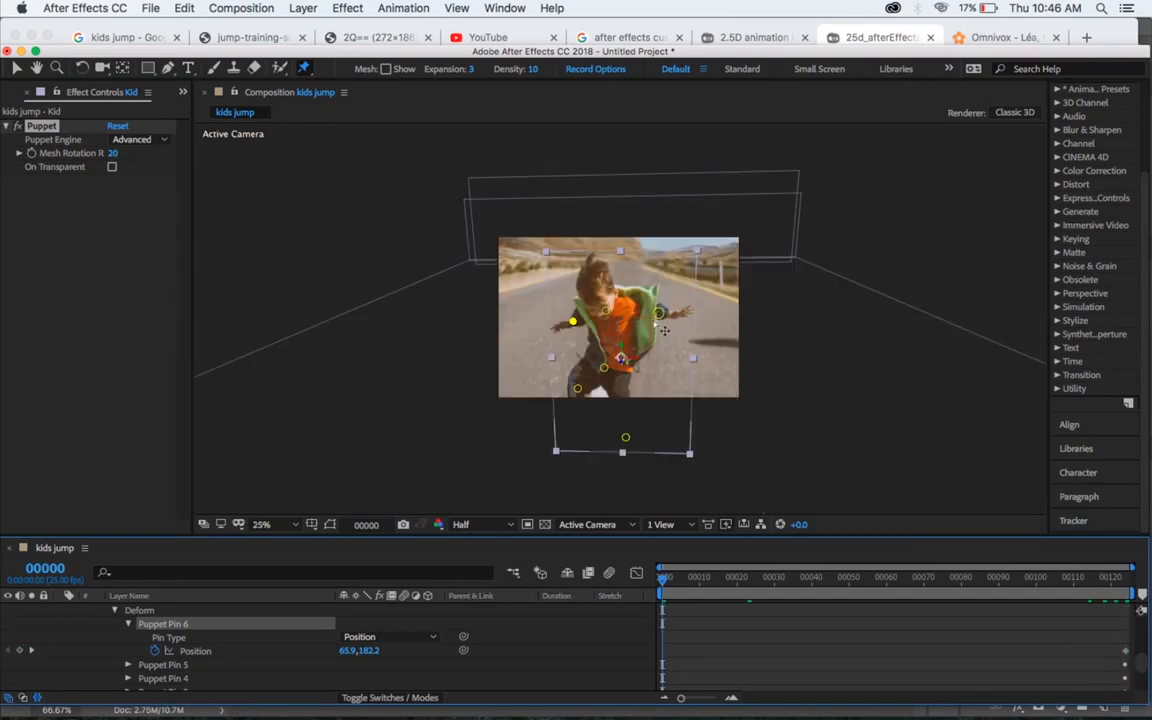
{"action": "left_click_drag", "start_coordinate": [581, 389], "coordinate": [605, 371]}
{"action": "left_click", "coordinate": [604, 368]}
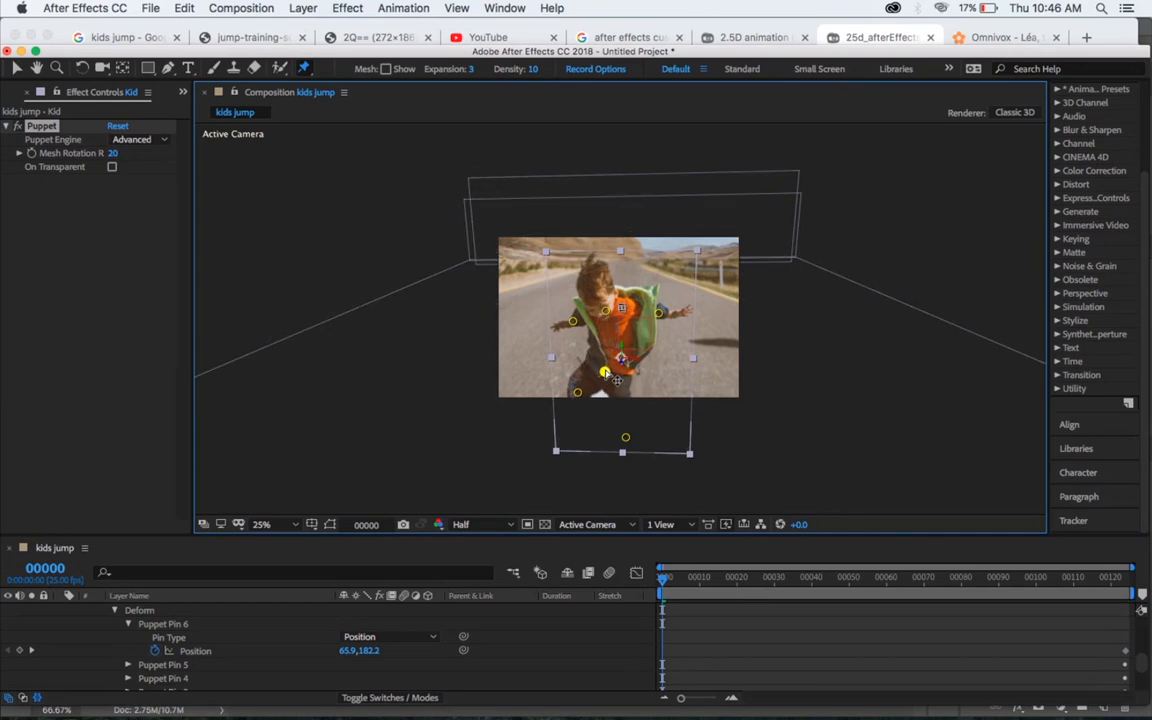
{"action": "left_click_drag", "start_coordinate": [605, 312], "coordinate": [605, 320]}
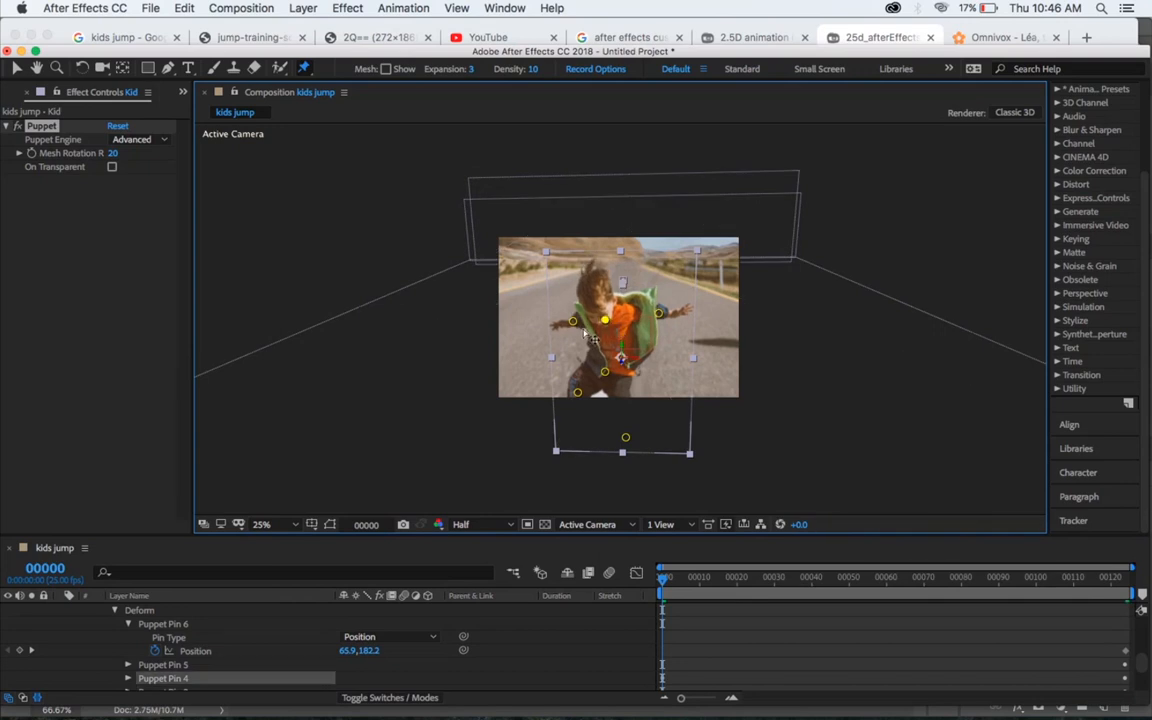
{"action": "left_click", "coordinate": [572, 321]}
{"action": "left_click_drag", "start_coordinate": [578, 328], "coordinate": [573, 325]}
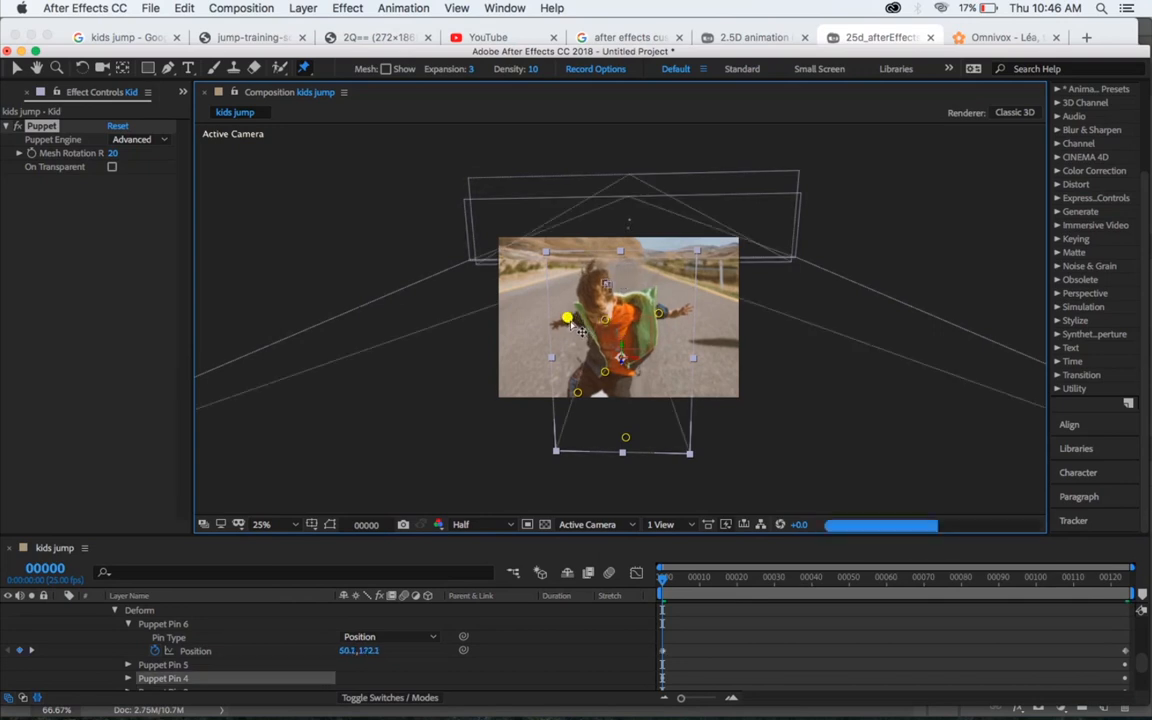
{"action": "key", "text": "super+z"}
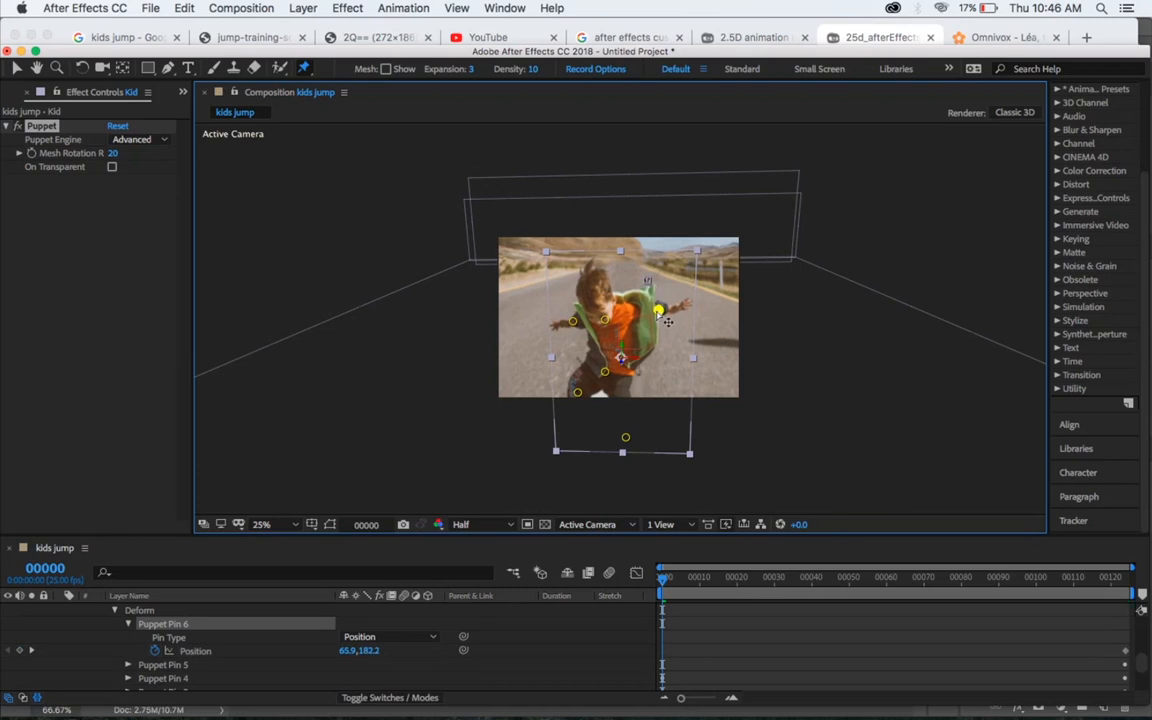
Step: Nudge the Kid's foot puppet pin at frame 0 and preview the puppet animation
{"action": "left_click", "coordinate": [626, 438]}
{"action": "left_click_drag", "start_coordinate": [630, 440], "coordinate": [630, 443]}
{"action": "left_click_drag", "start_coordinate": [665, 577], "coordinate": [855, 624]}
{"action": "key", "text": "space"}
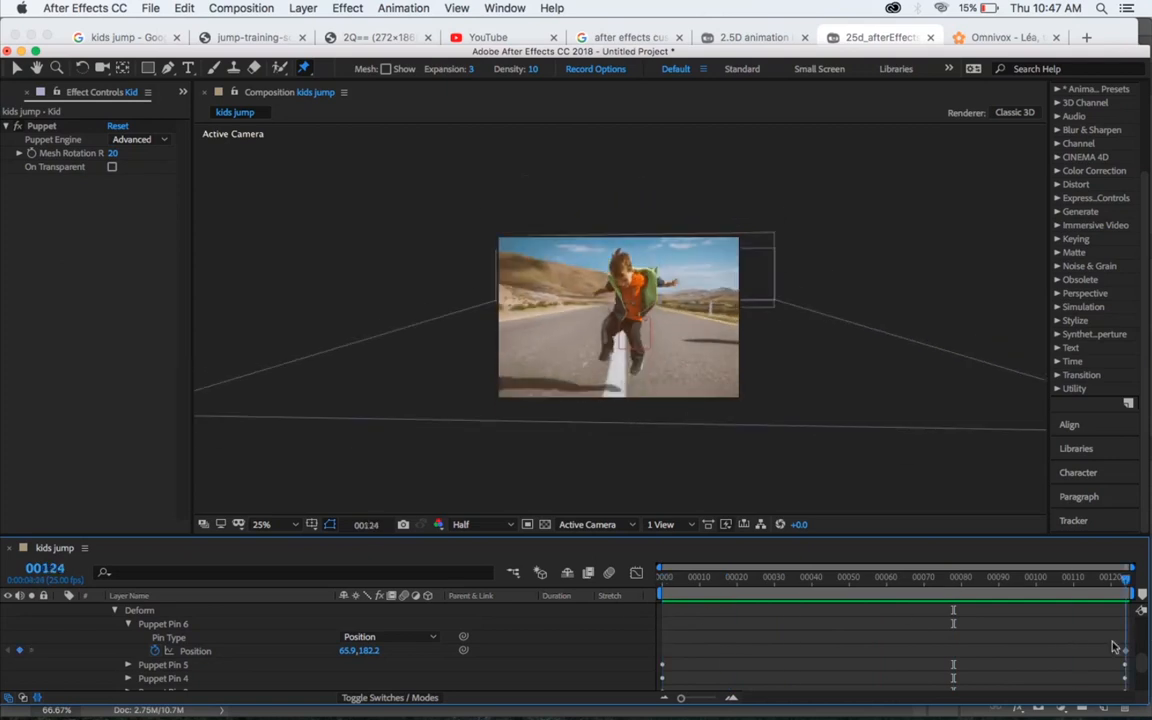
Step: At frame 124, move the Kid's waist and chin pins slightly up and raise the knee pin to lift the bent leg
{"action": "left_click_drag", "start_coordinate": [1114, 647], "coordinate": [1098, 671]}
{"action": "scroll", "coordinate": [828, 655], "scroll_direction": "up", "scroll_amount": 5}
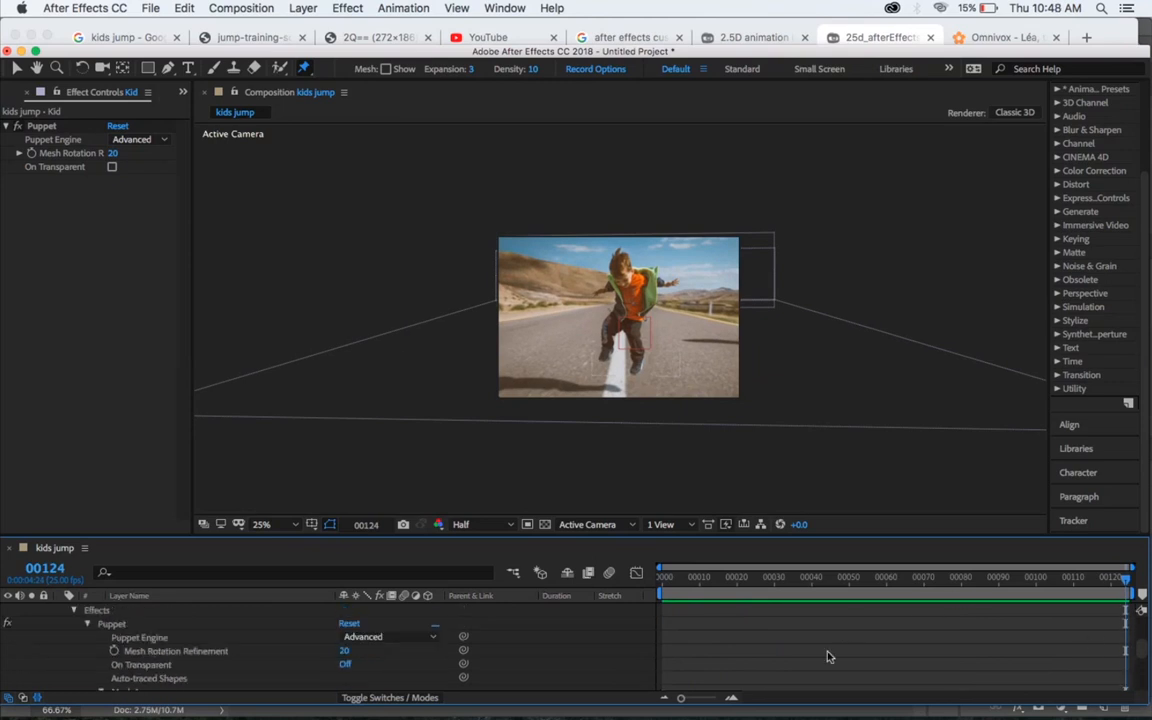
{"action": "scroll", "coordinate": [828, 655], "scroll_direction": "down", "scroll_amount": 10}
{"action": "scroll", "coordinate": [828, 657], "scroll_direction": "up", "scroll_amount": 3}
{"action": "scroll", "coordinate": [828, 656], "scroll_direction": "down", "scroll_amount": 3}
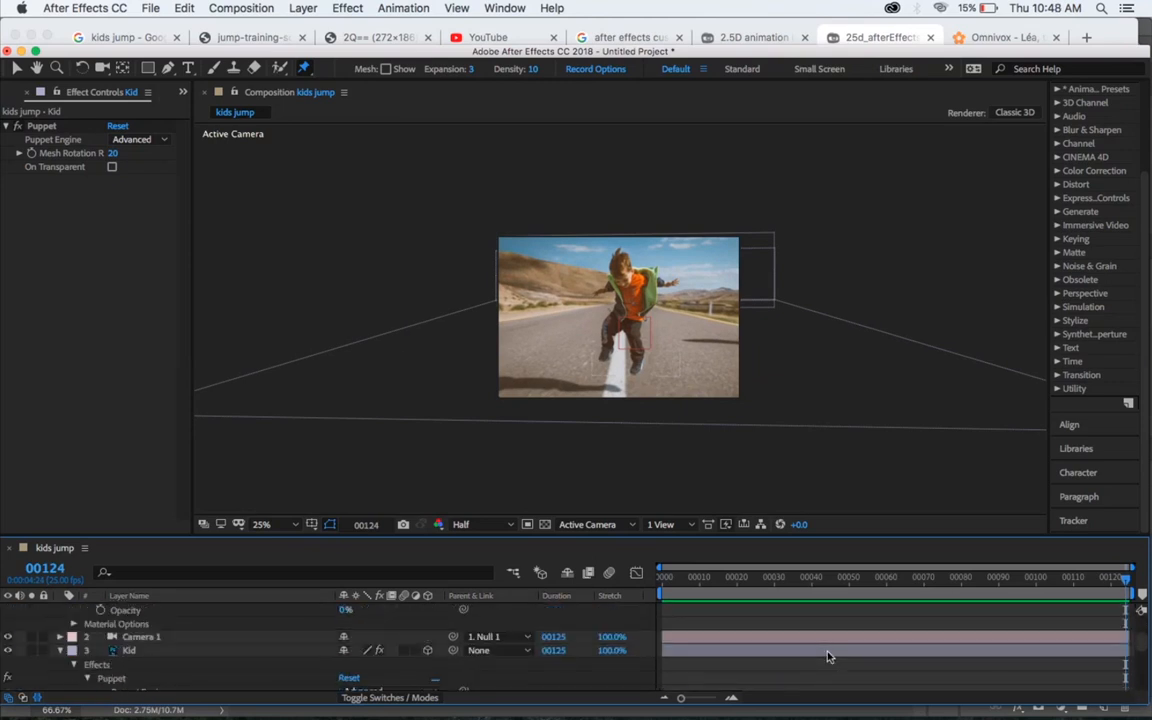
{"action": "left_click", "coordinate": [130, 650]}
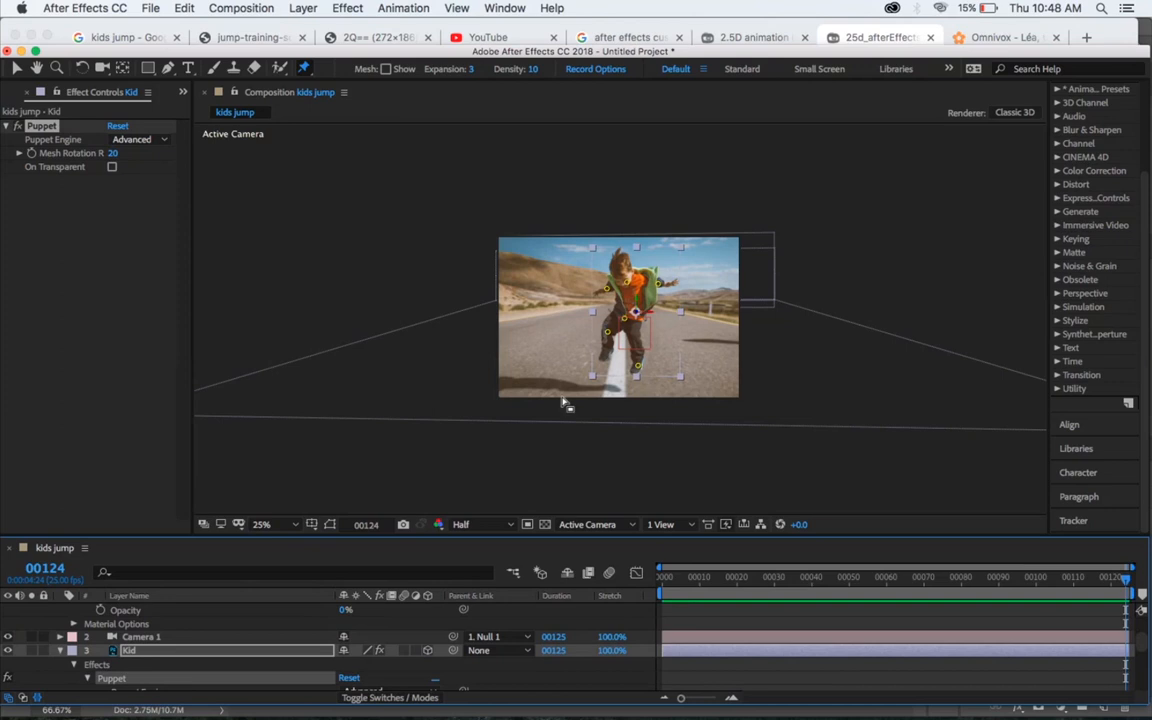
{"action": "key", "text": "period"}
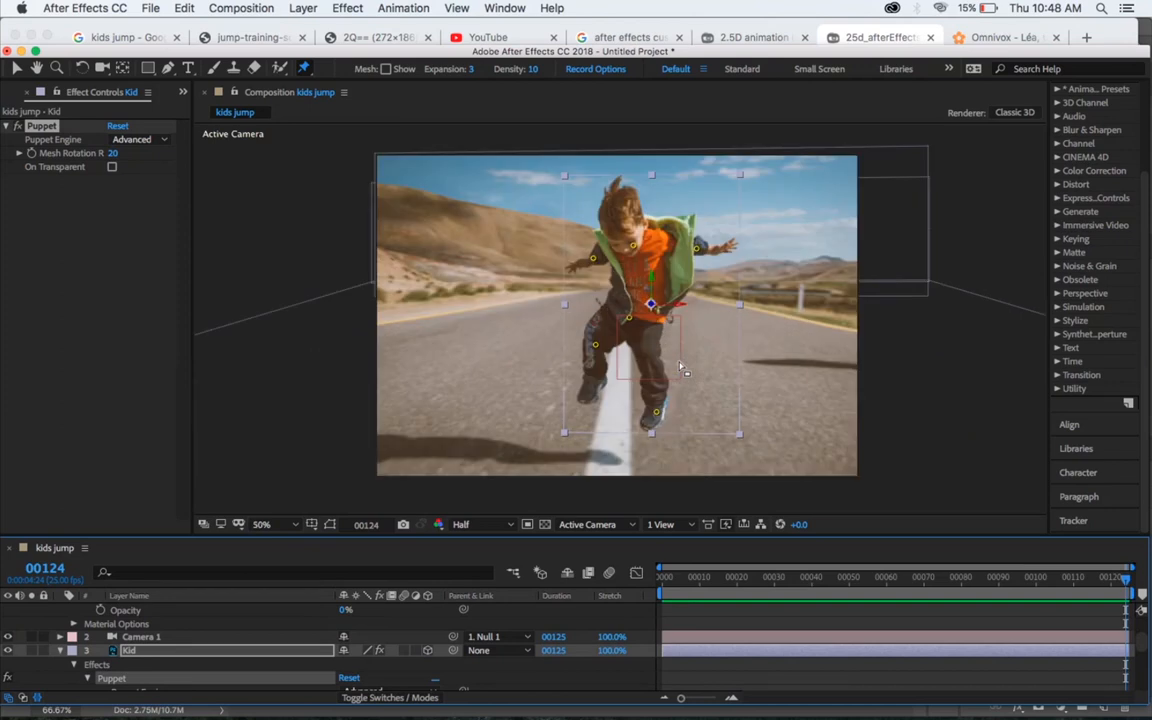
{"action": "left_click", "coordinate": [630, 316]}
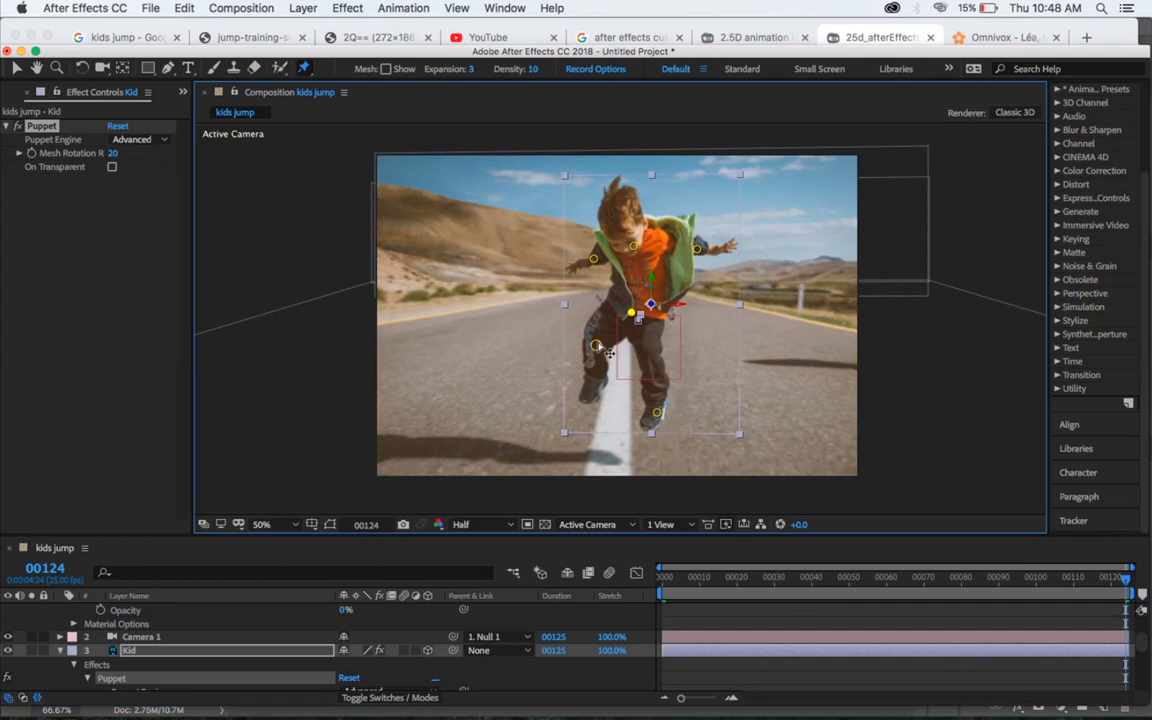
{"action": "left_click_drag", "start_coordinate": [595, 344], "coordinate": [598, 328]}
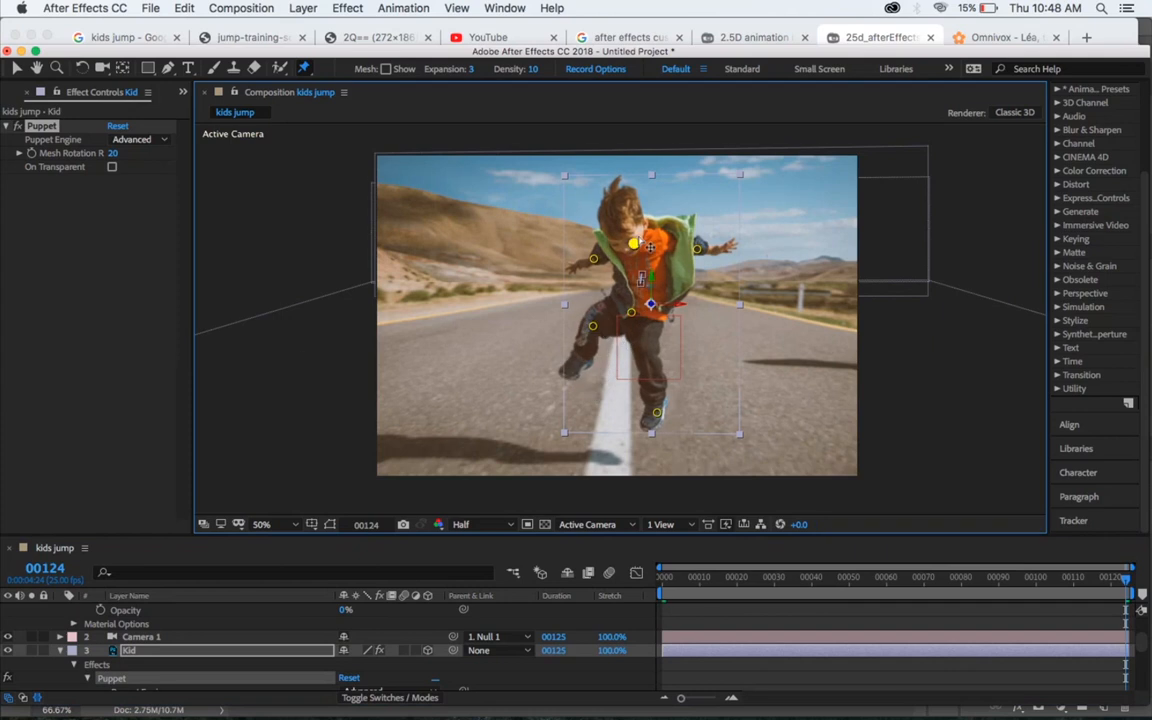
{"action": "left_click_drag", "start_coordinate": [649, 253], "coordinate": [650, 247]}
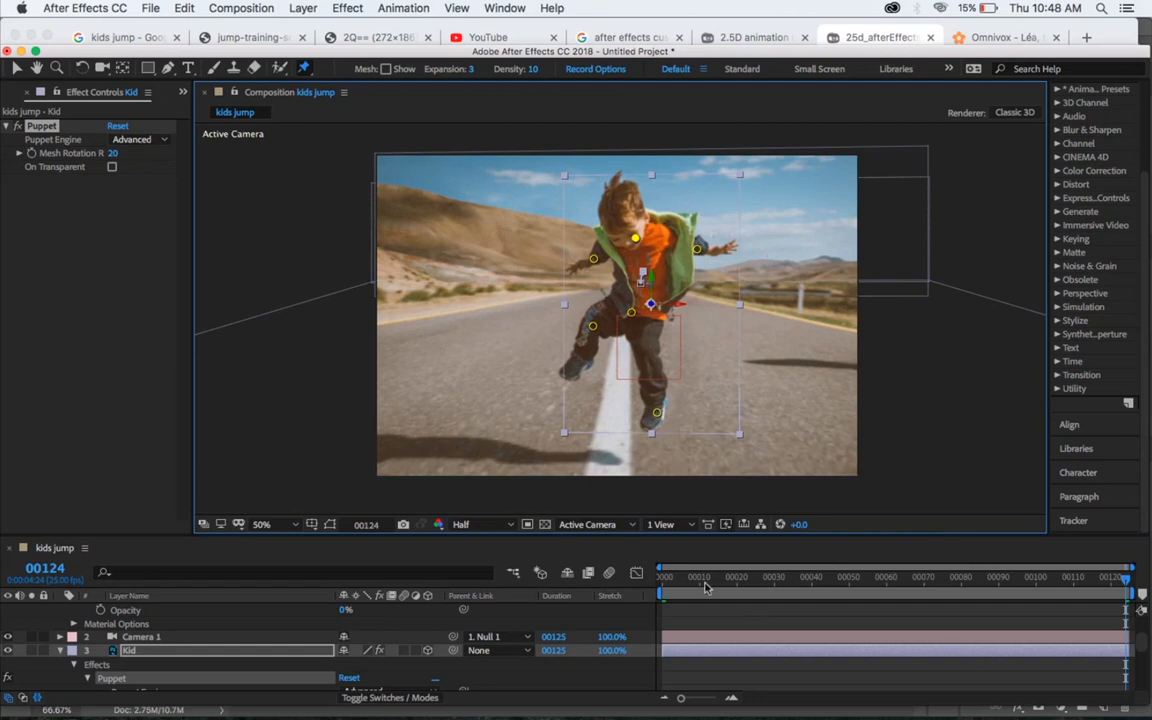
Step: Compare the Kid's pose at frames 0 and 124, ending on frame 0
{"action": "key", "text": "Home"}
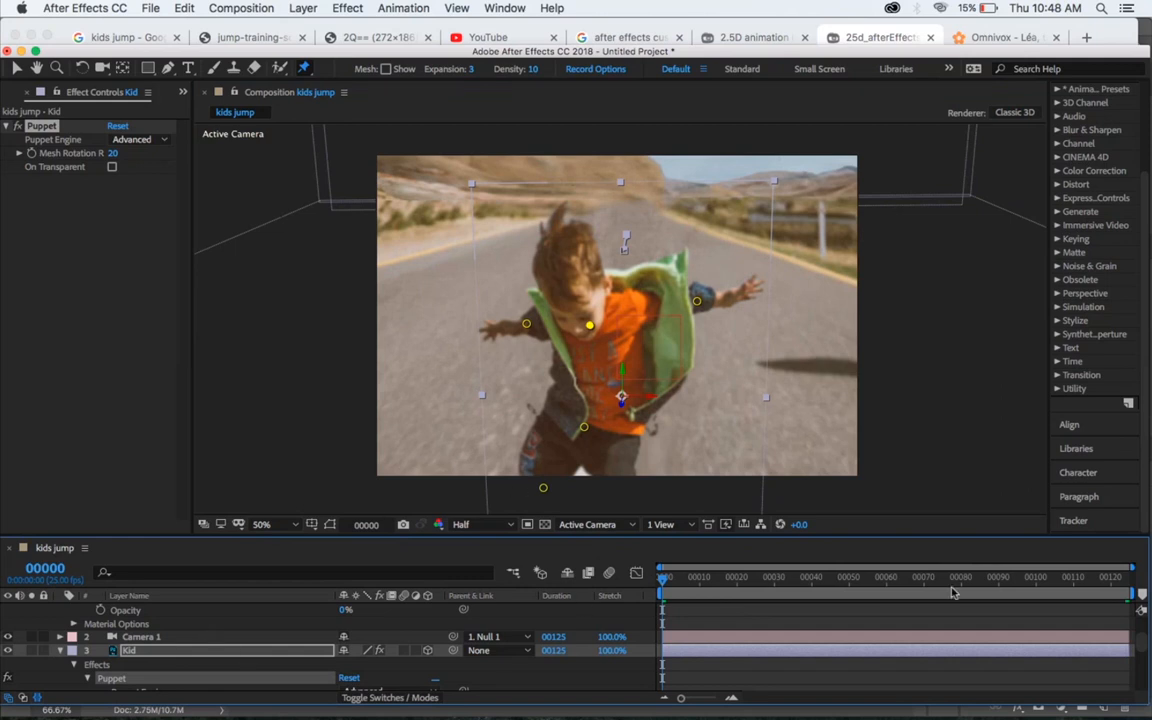
{"action": "left_click_drag", "start_coordinate": [953, 593], "coordinate": [1127, 595]}
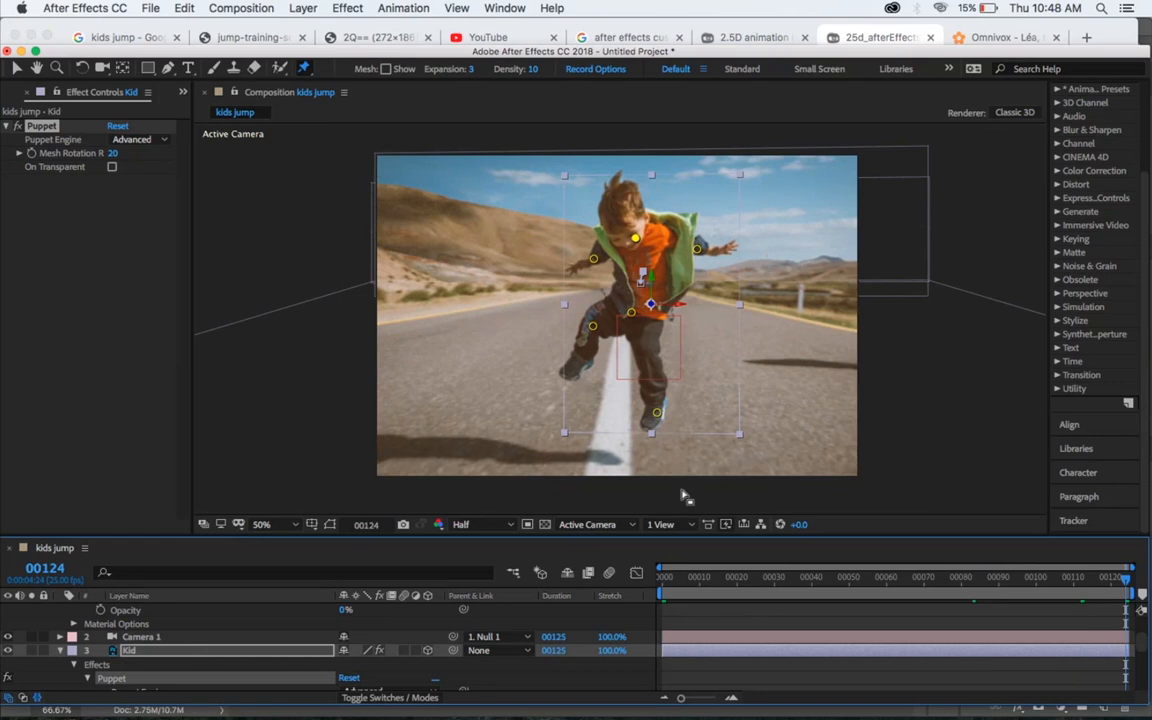
{"action": "key", "text": "Home"}
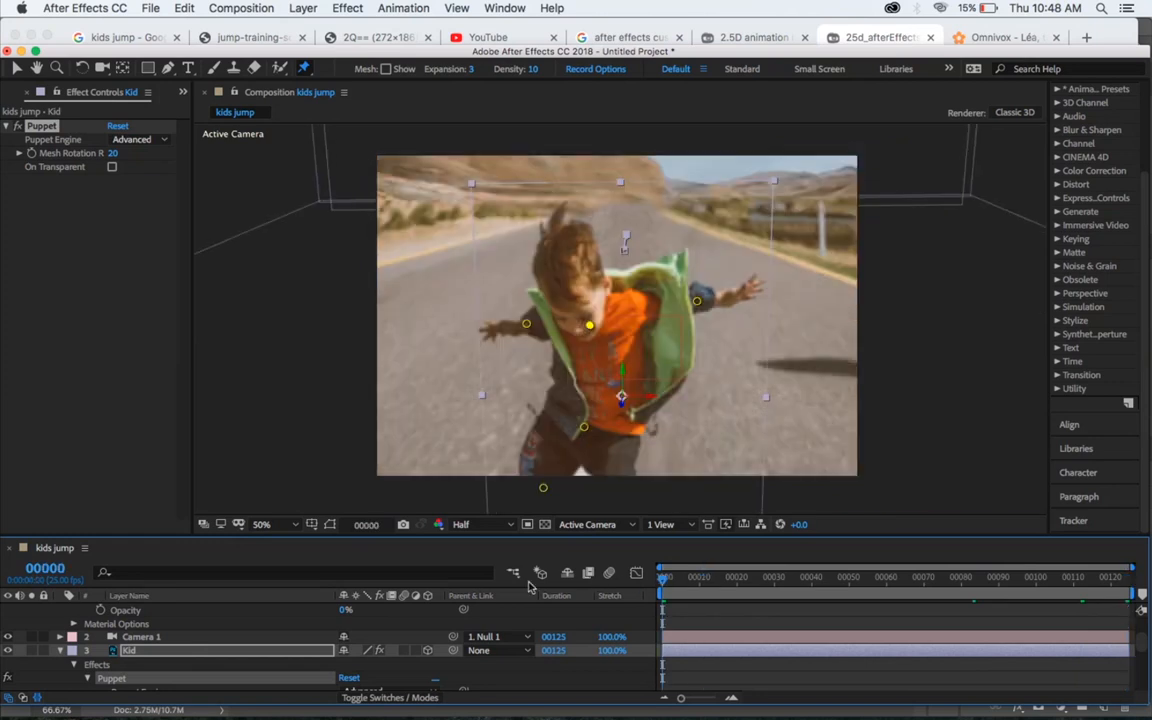
Step: Add a puppet pin on the Kid's head at frame 124 and move it down onto the head at frame 0
{"action": "left_click_drag", "start_coordinate": [1095, 590], "coordinate": [1126, 585]}
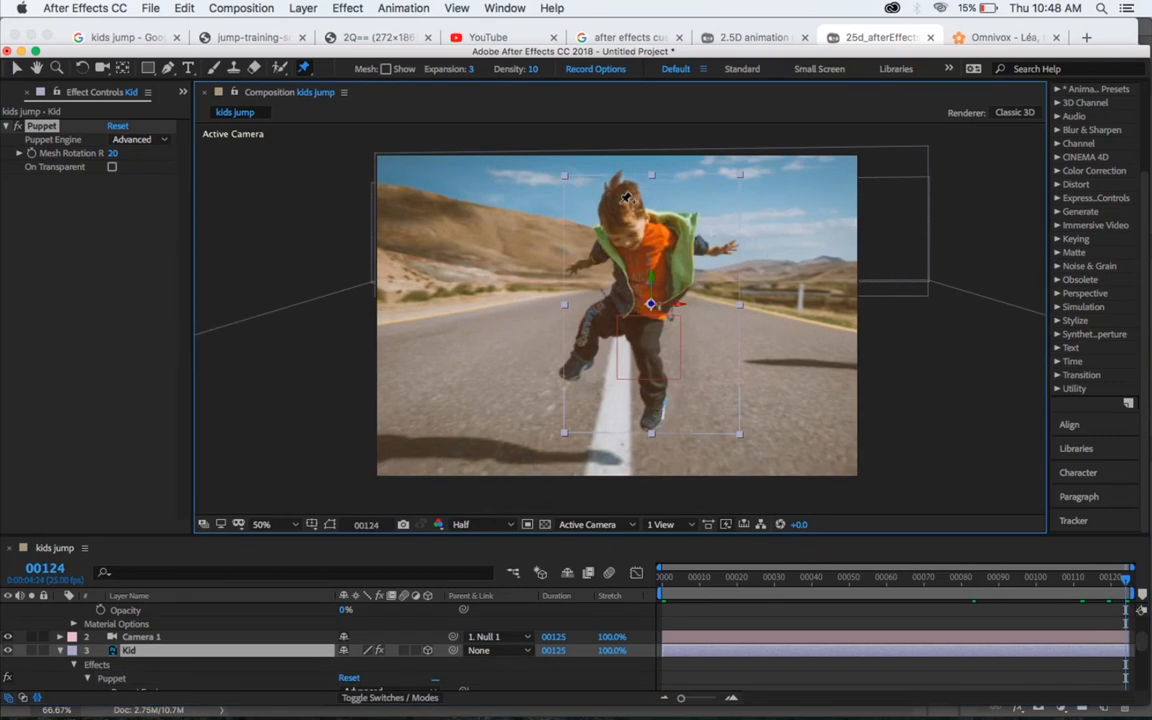
{"action": "left_click", "coordinate": [620, 202]}
{"action": "left_click", "coordinate": [660, 585]}
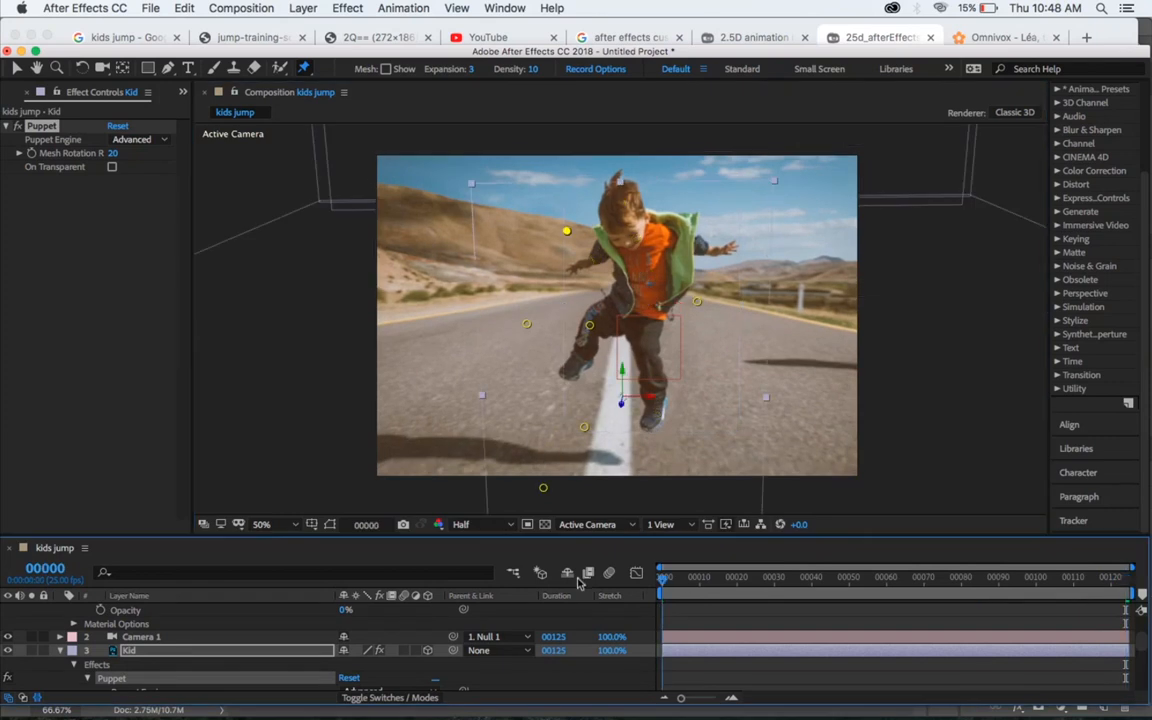
{"action": "left_click", "coordinate": [567, 240]}
{"action": "left_click_drag", "start_coordinate": [577, 249], "coordinate": [581, 297]}
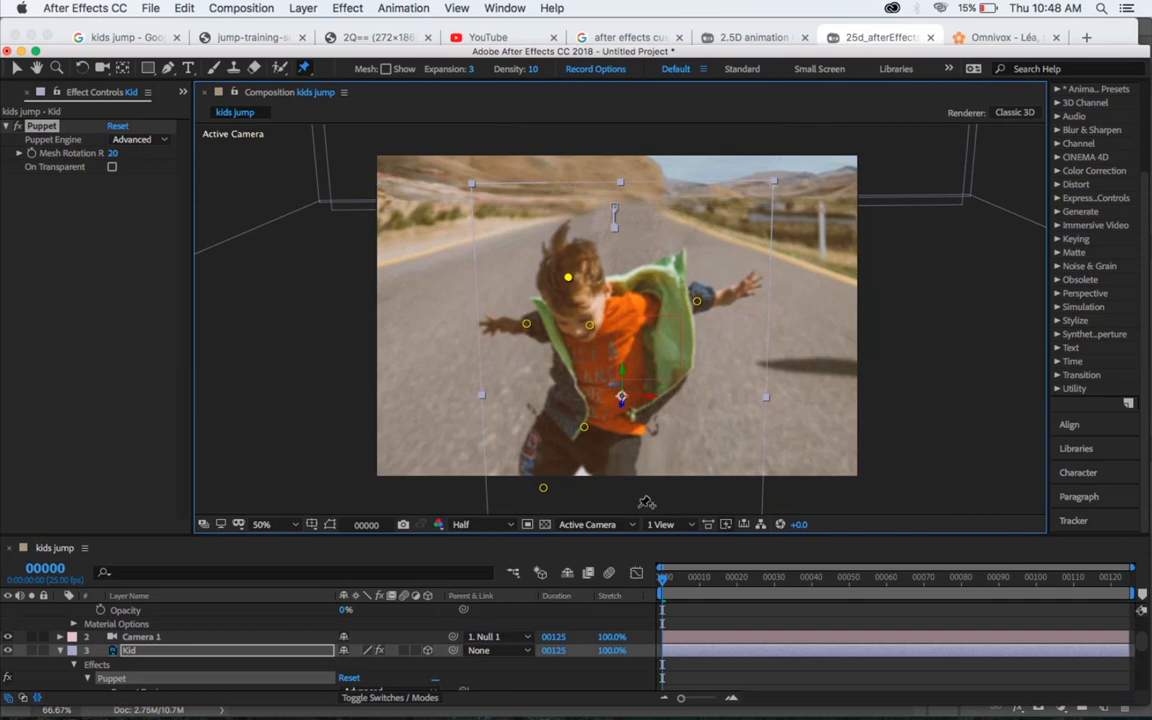
Step: Keyframe the Kid layer's Position at frame 0 and raise the layer to Y 348.2 at frame 124
{"action": "left_click", "coordinate": [157, 652]}
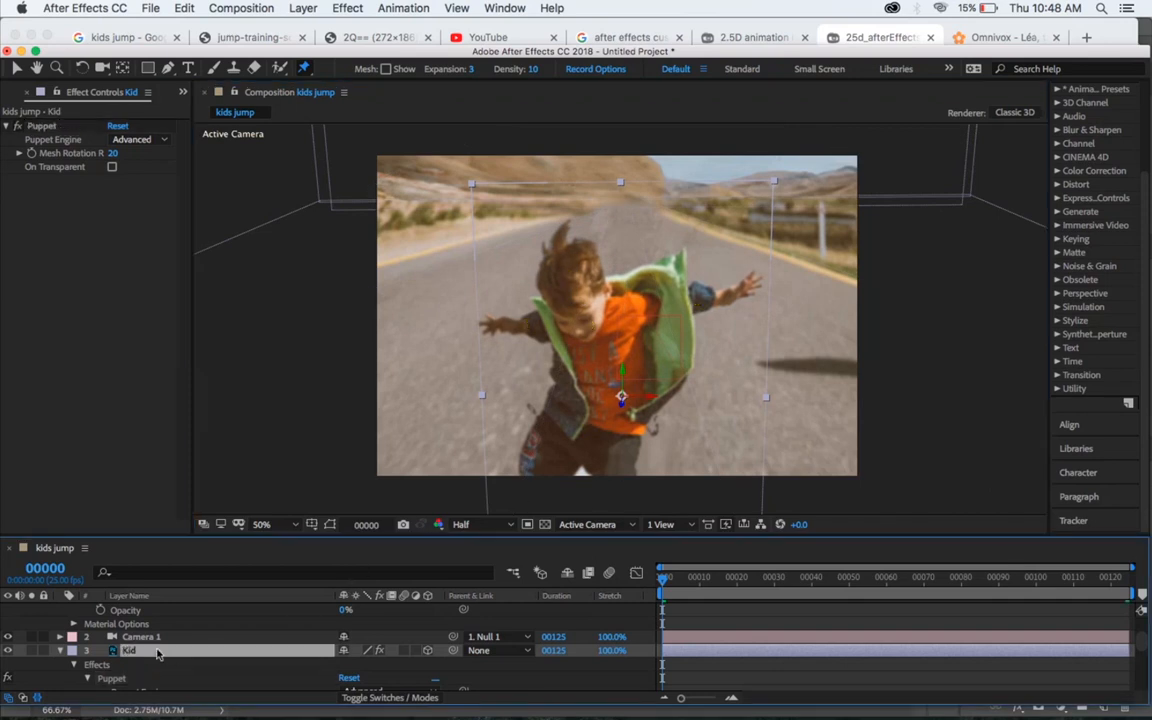
{"action": "key", "text": "p"}
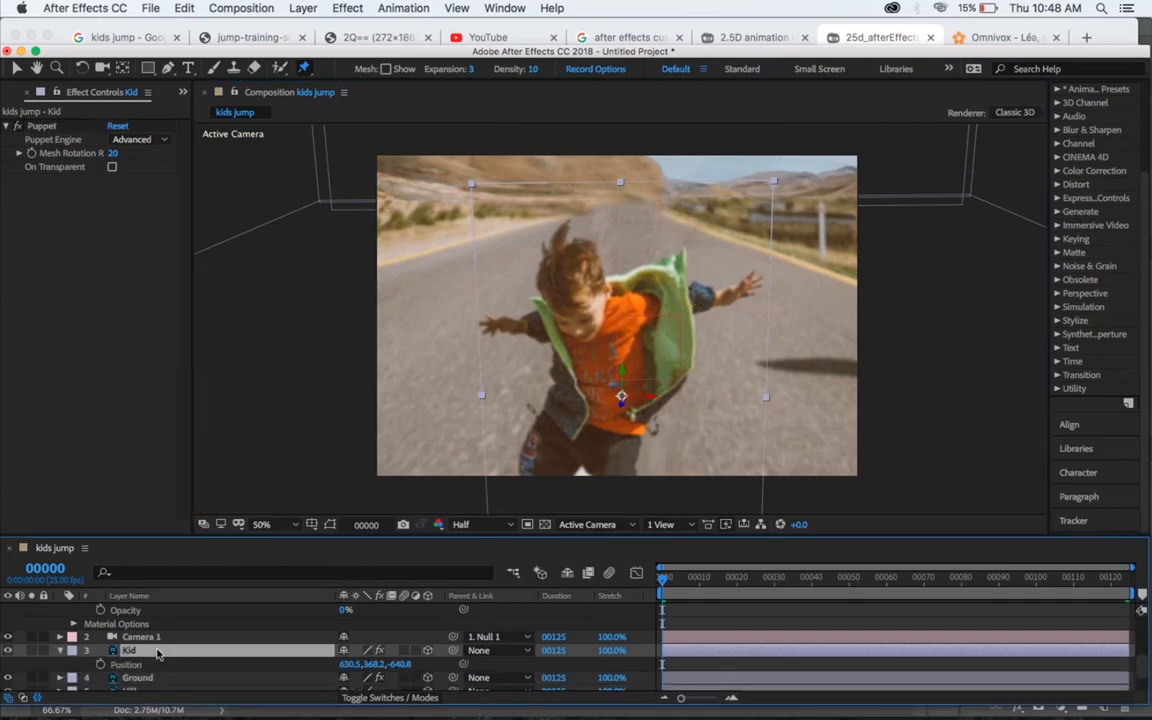
{"action": "left_click", "coordinate": [100, 664]}
{"action": "key", "text": "space"}
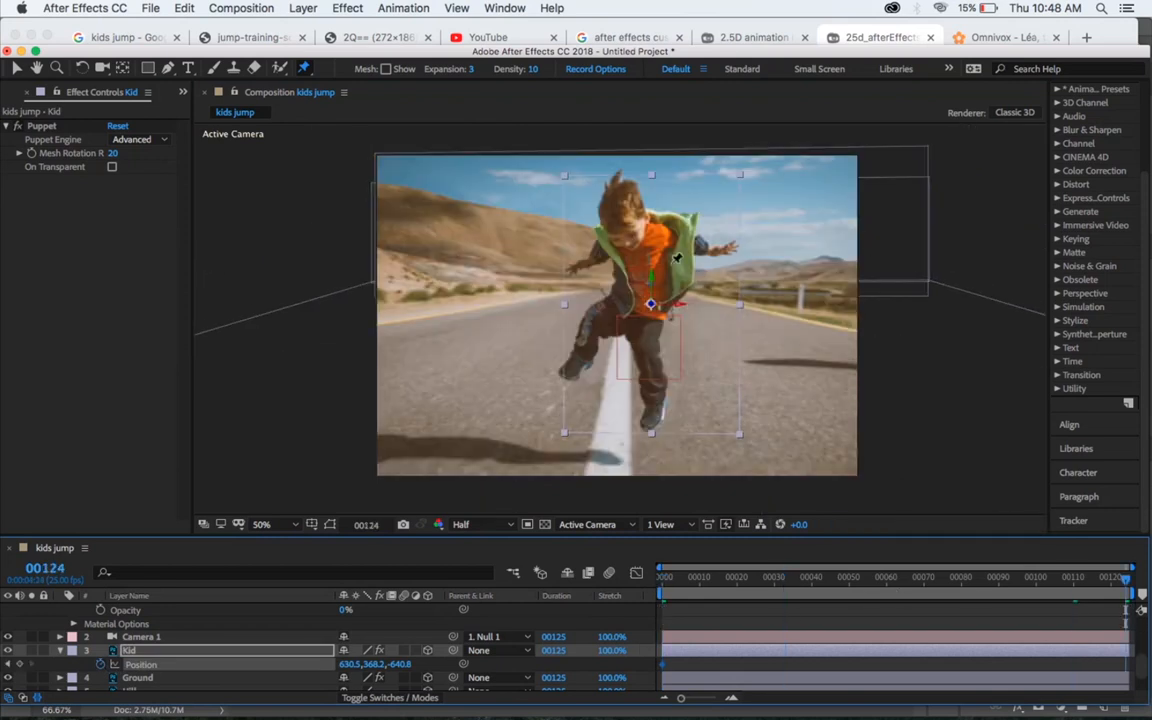
{"action": "key", "text": "shift+Up"}
{"action": "key", "text": "shift+Up"}
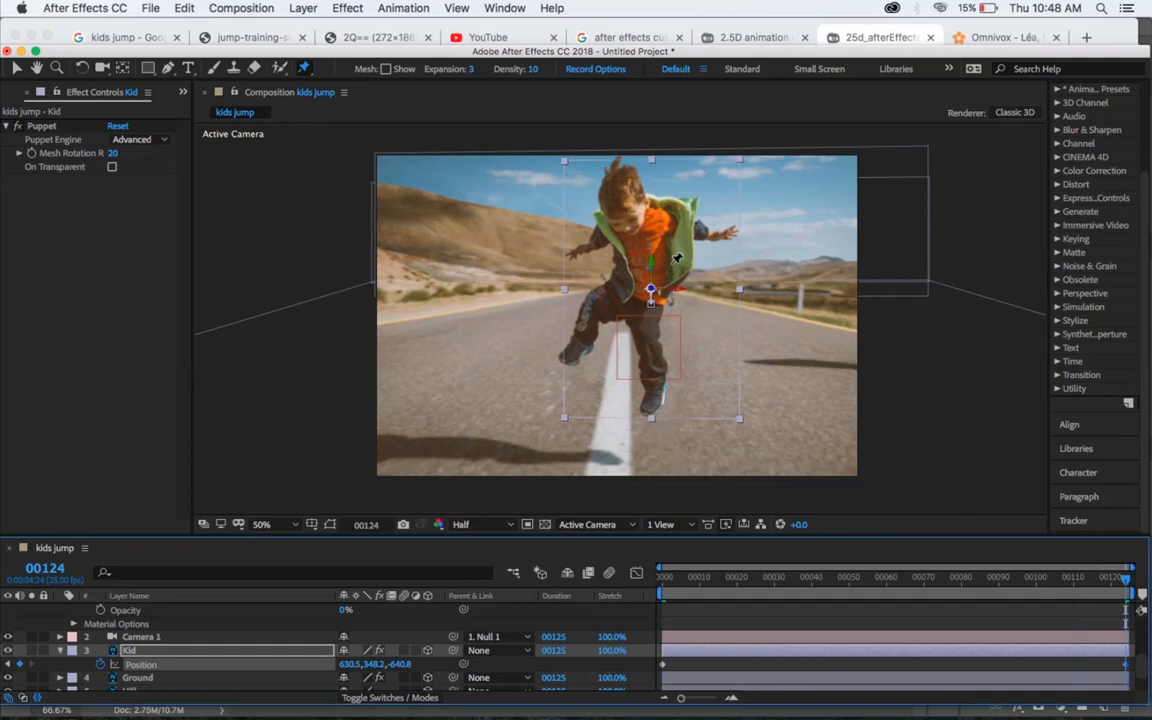
Step: Lower the Kid layer to Position 630.5, 374.1, -642.0 at frame 0 and preview the jump
{"action": "left_click_drag", "start_coordinate": [688, 586], "coordinate": [613, 581]}
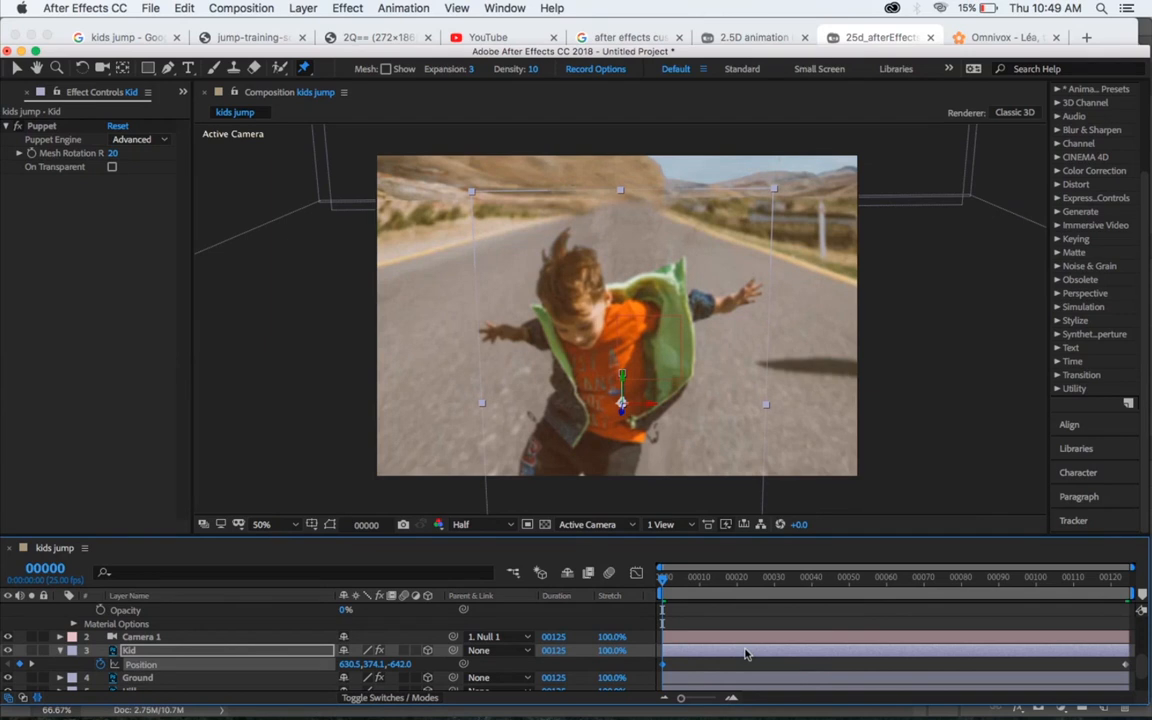
{"action": "key", "text": "space"}
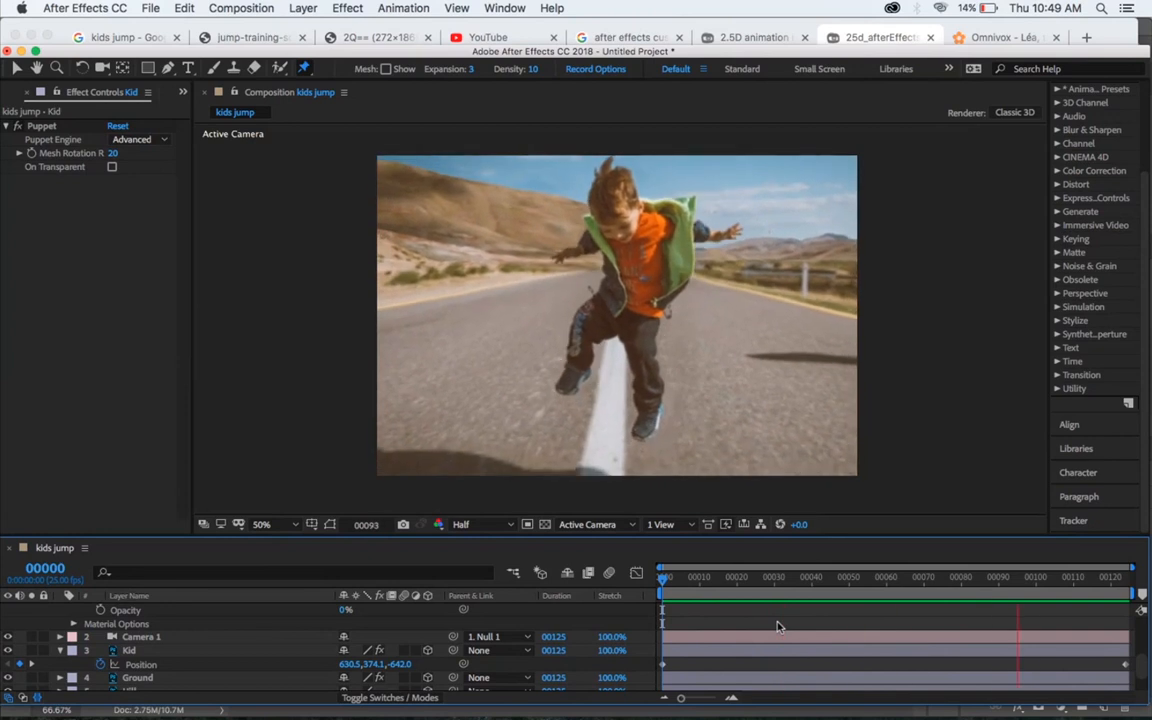
{"action": "key", "text": "space"}
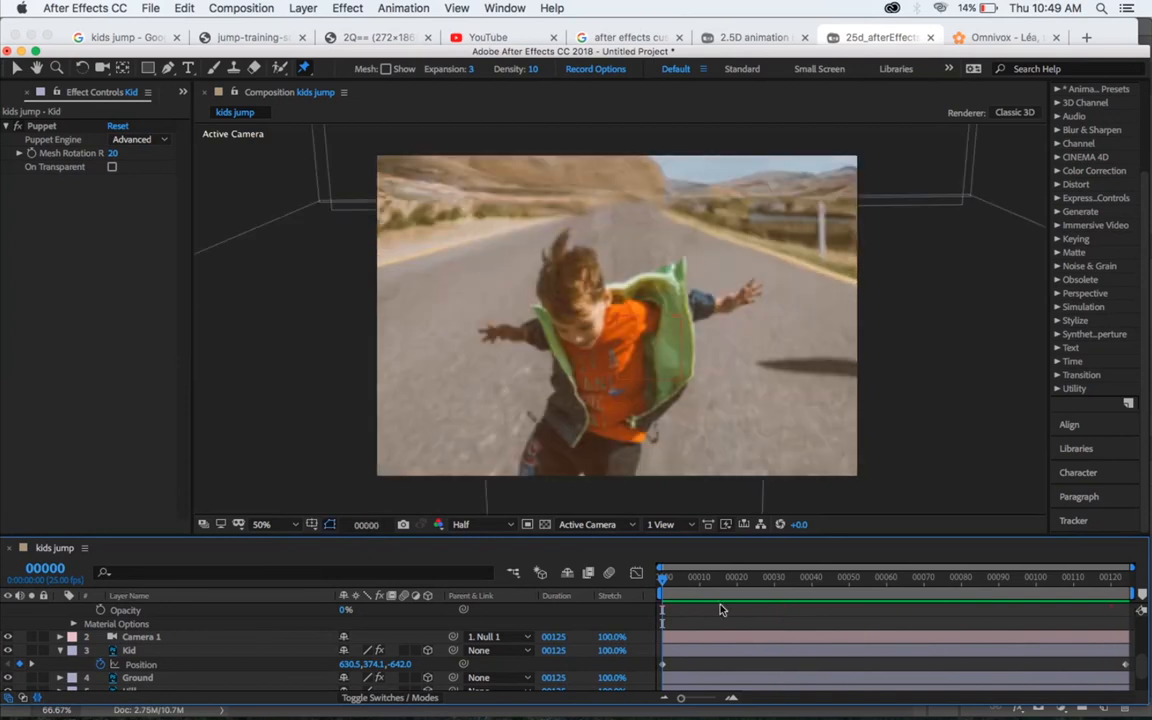
Step: At frame 124, show the Kid's puppet pins and raise the pin on the arm at the picture's left side
{"action": "left_click_drag", "start_coordinate": [720, 584], "coordinate": [1126, 600]}
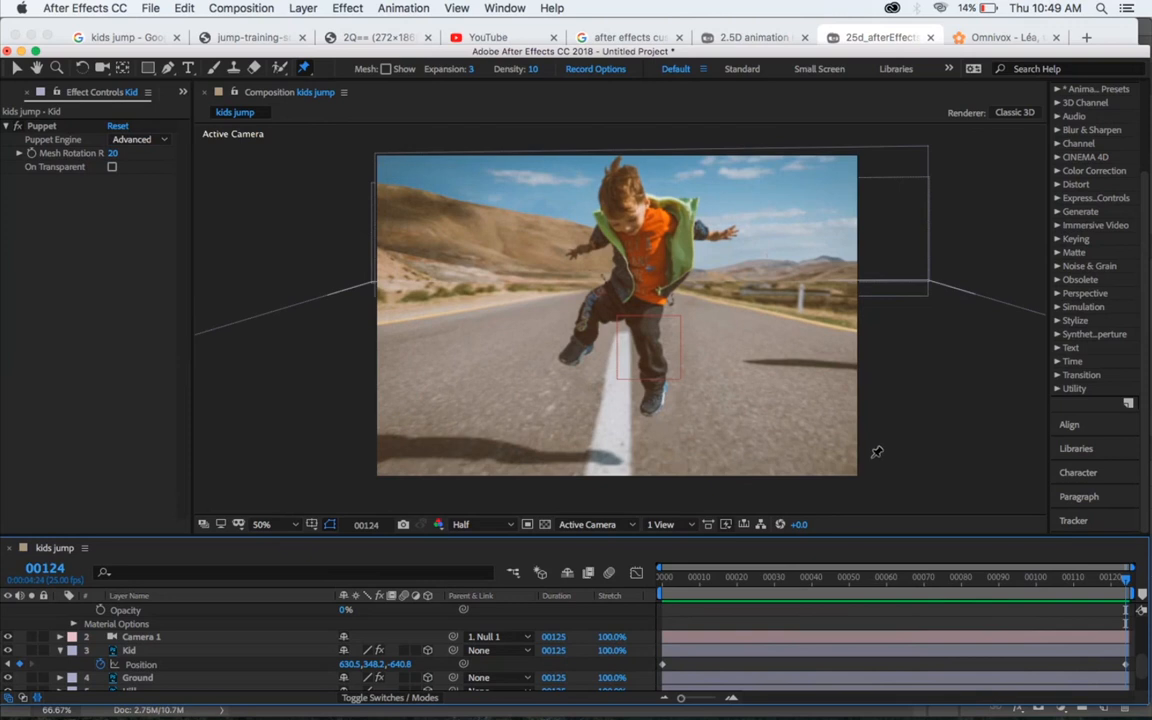
{"action": "scroll", "coordinate": [112, 650], "scroll_direction": "up", "scroll_amount": 5}
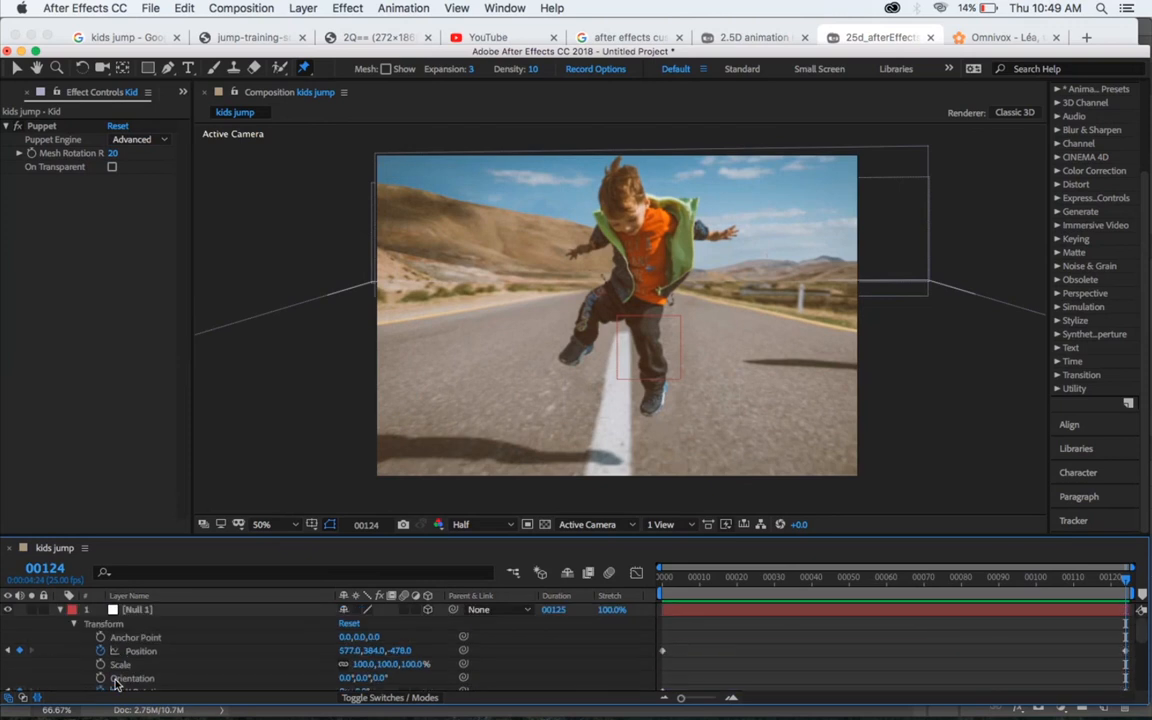
{"action": "scroll", "coordinate": [157, 620], "scroll_direction": "down", "scroll_amount": 5}
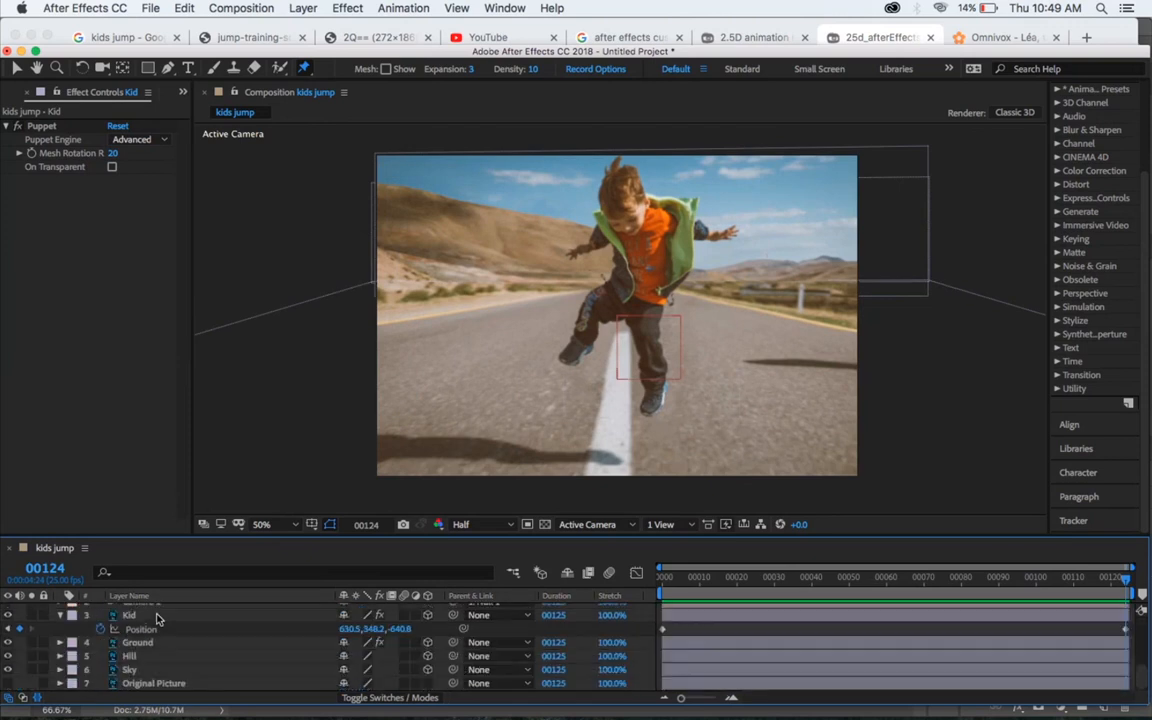
{"action": "left_click", "coordinate": [145, 616]}
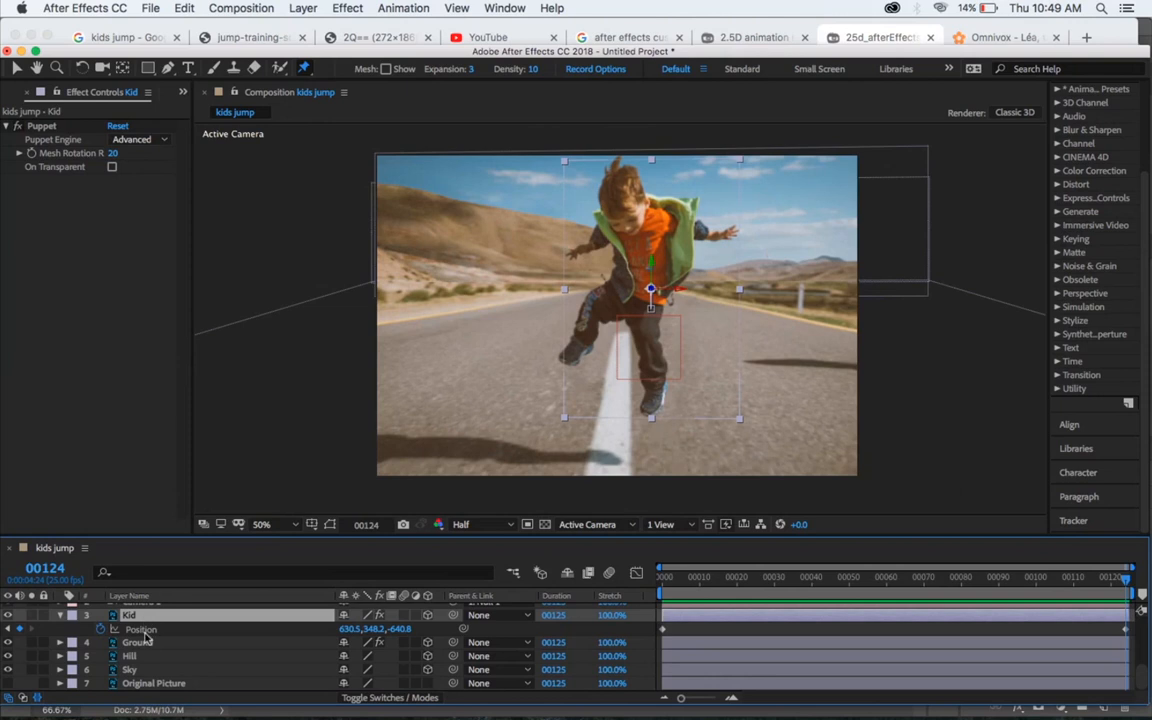
{"action": "key", "text": "e"}
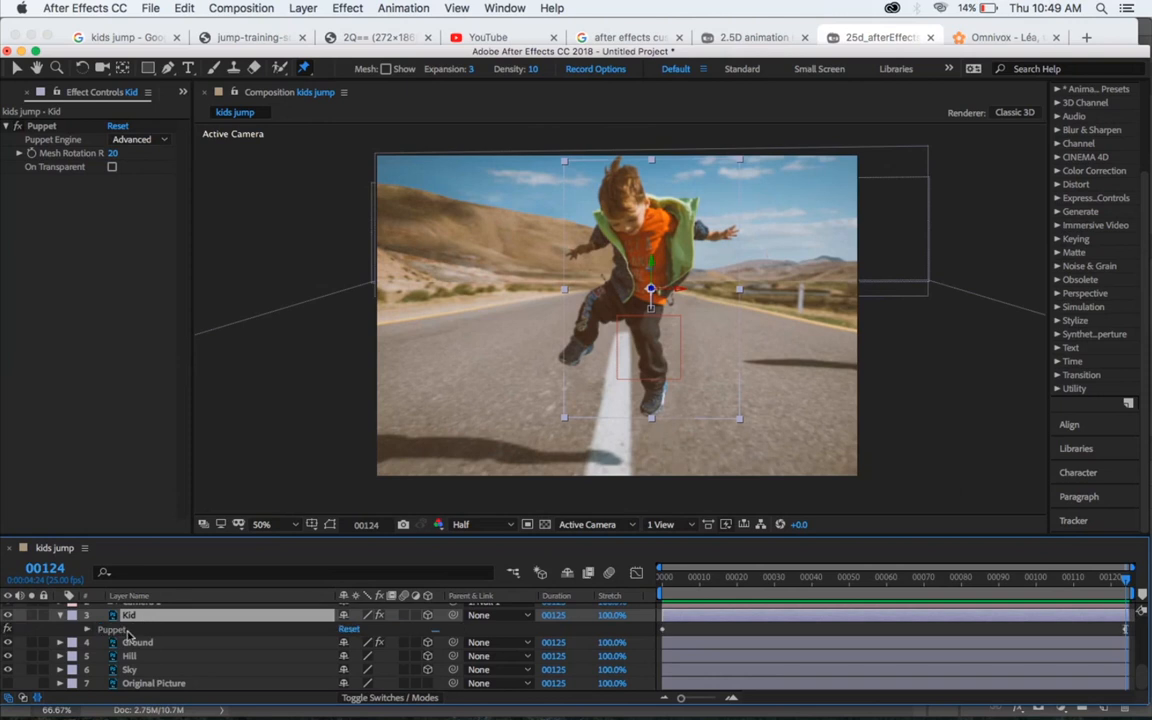
{"action": "left_click", "coordinate": [111, 630]}
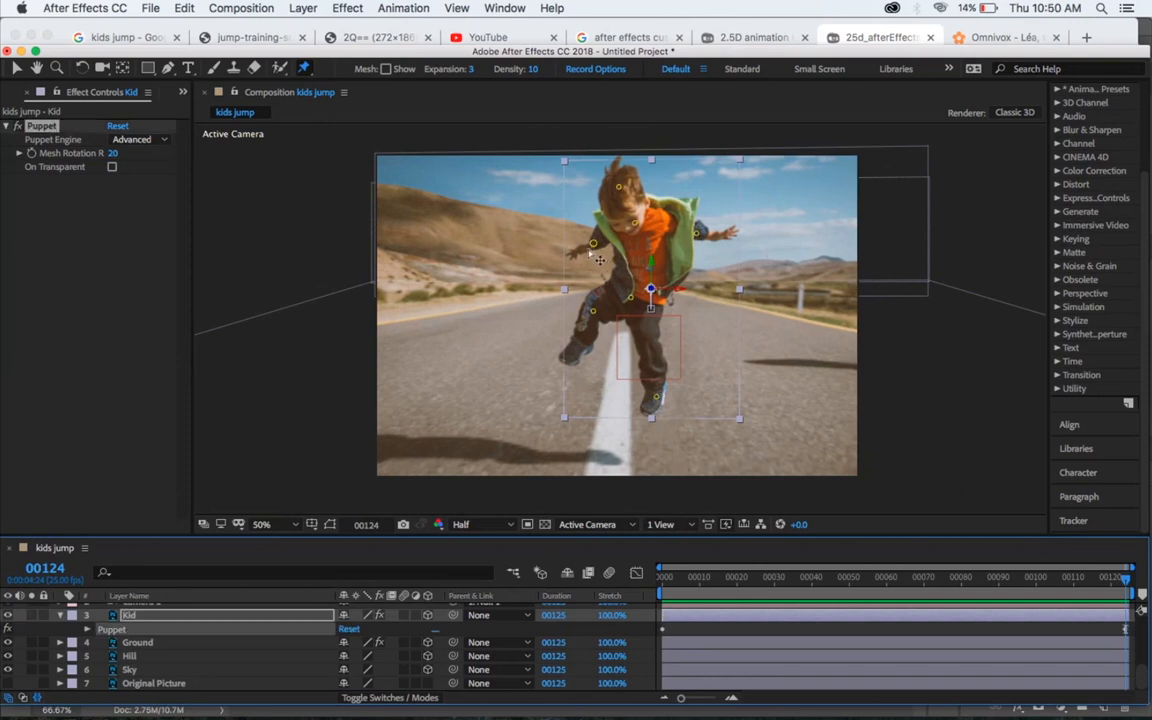
{"action": "left_click_drag", "start_coordinate": [603, 258], "coordinate": [590, 232]}
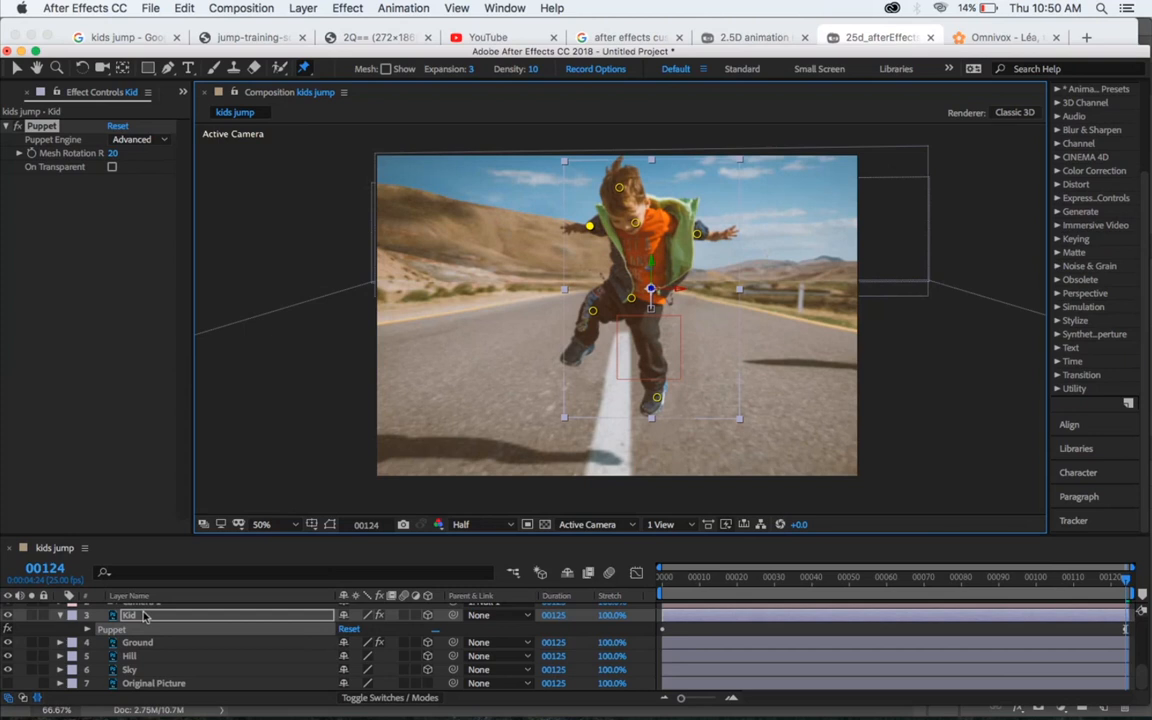
Step: Select Camera 1 and switch the composition to Custom View 1
{"action": "scroll", "coordinate": [141, 617], "scroll_direction": "up", "scroll_amount": 5}
{"action": "left_click", "coordinate": [140, 683]}
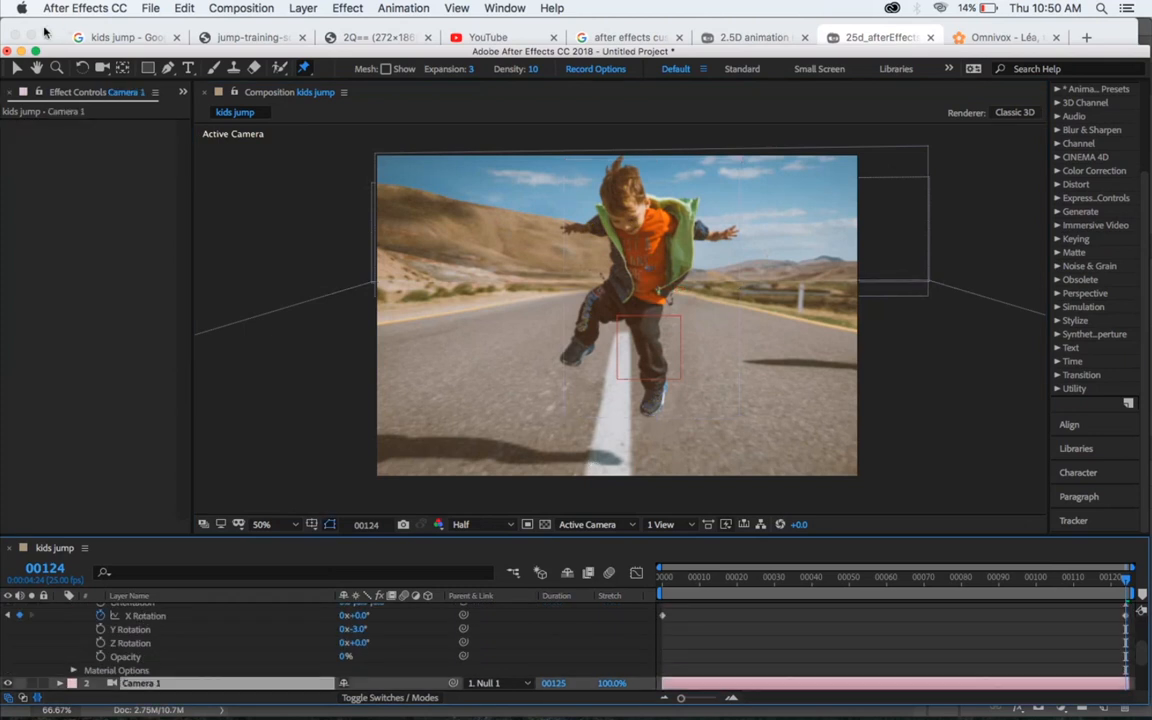
{"action": "left_click", "coordinate": [17, 68]}
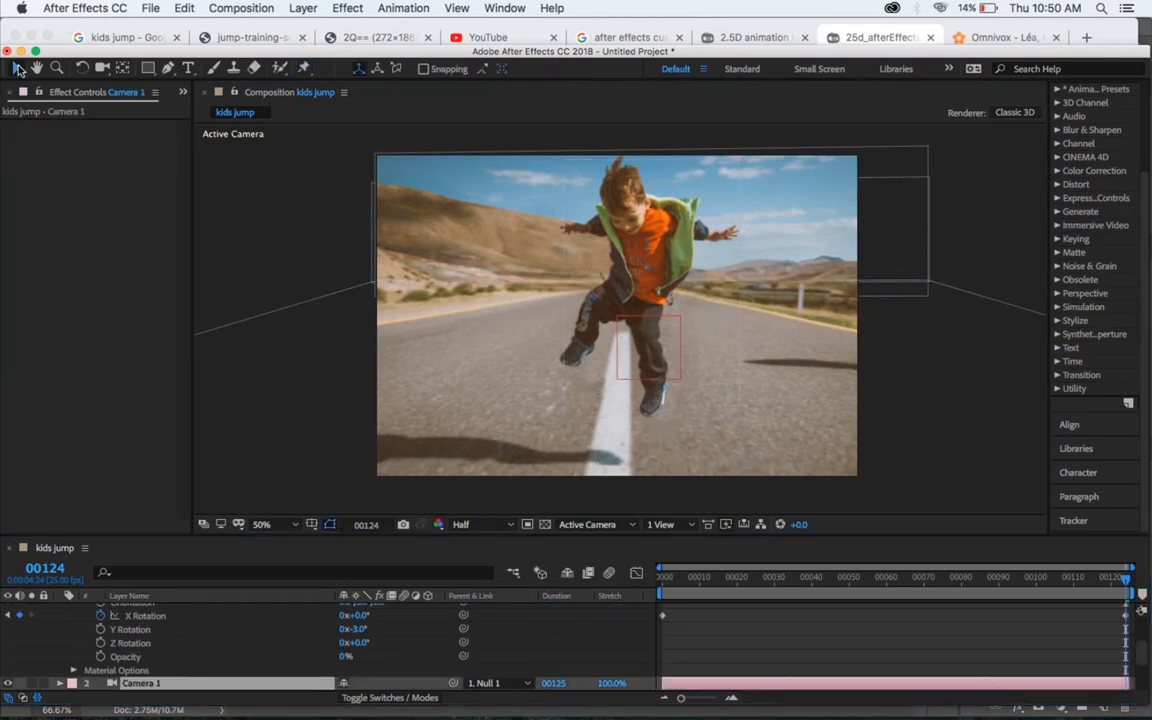
{"action": "left_click", "coordinate": [571, 525]}
{"action": "left_click", "coordinate": [627, 473]}
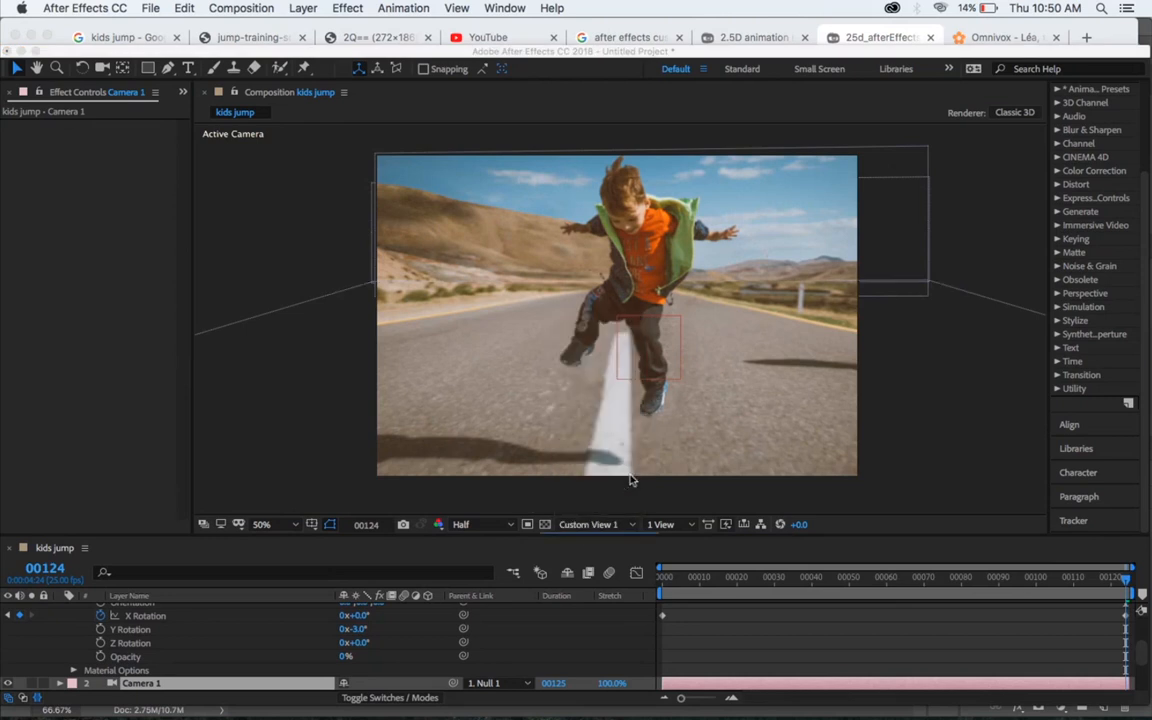
Step: Set Camera 1's Focus Distance to 913.7 pixels so the focus plane nears the Kid, and return to the Active Camera view
{"action": "scroll", "coordinate": [180, 634], "scroll_direction": "up", "scroll_amount": 2}
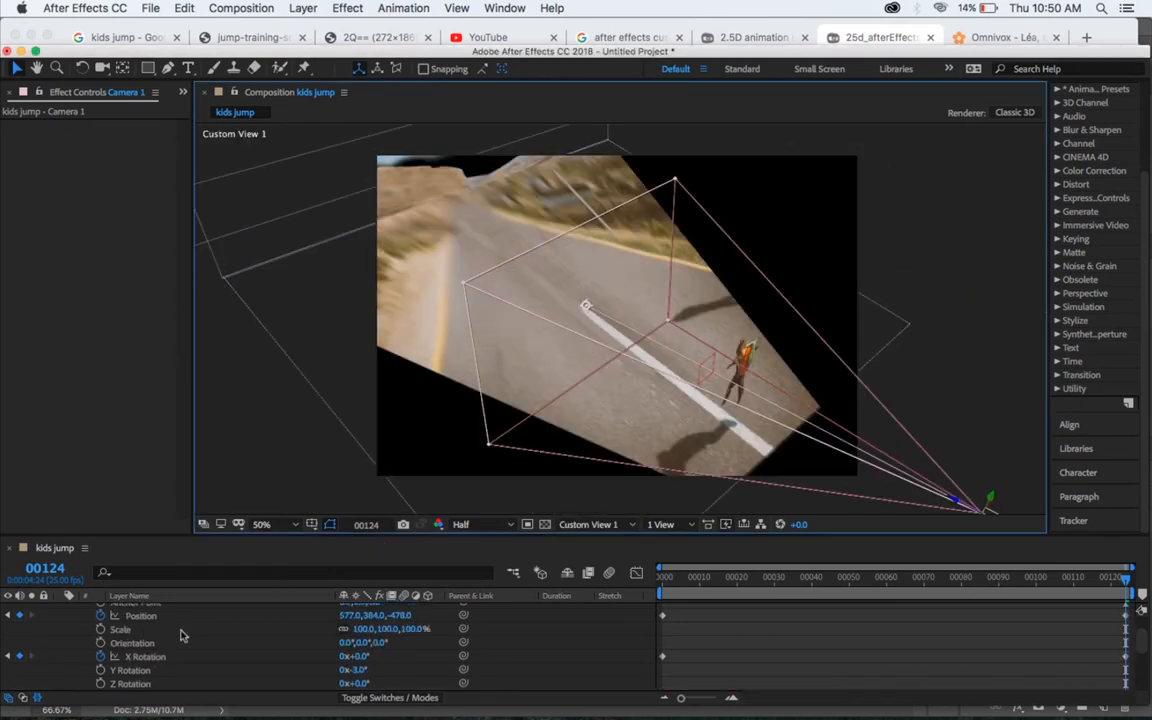
{"action": "scroll", "coordinate": [182, 636], "scroll_direction": "down", "scroll_amount": 5}
{"action": "left_click", "coordinate": [60, 630]}
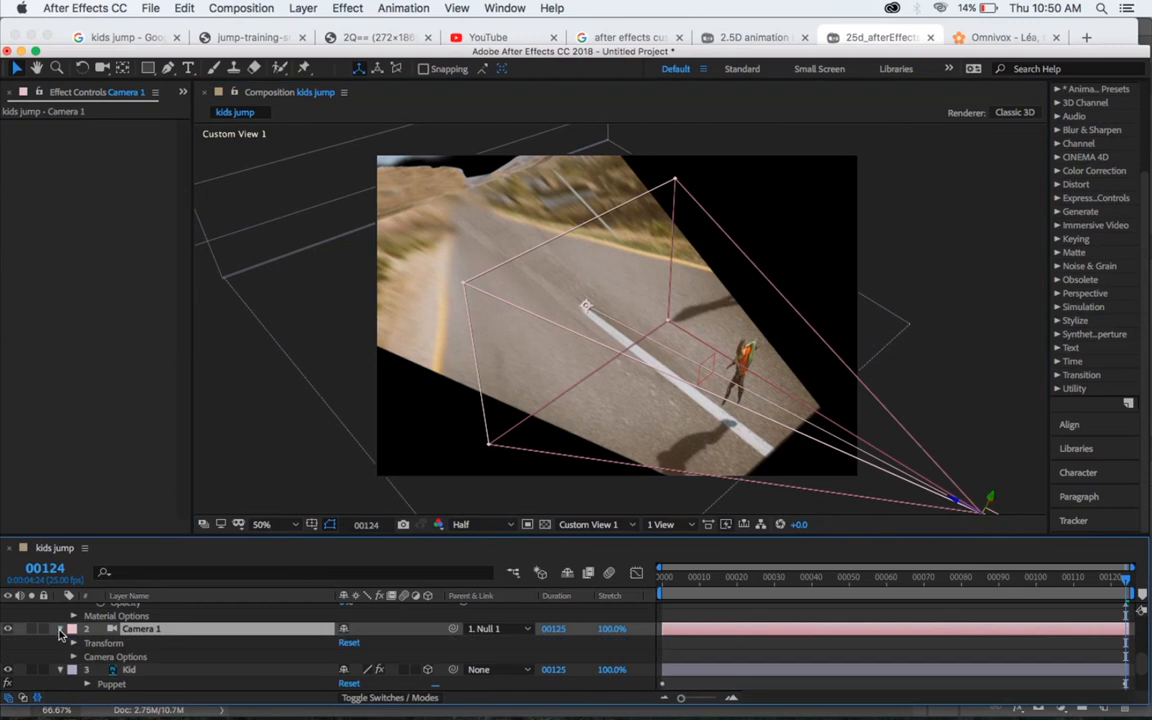
{"action": "left_click", "coordinate": [73, 657]}
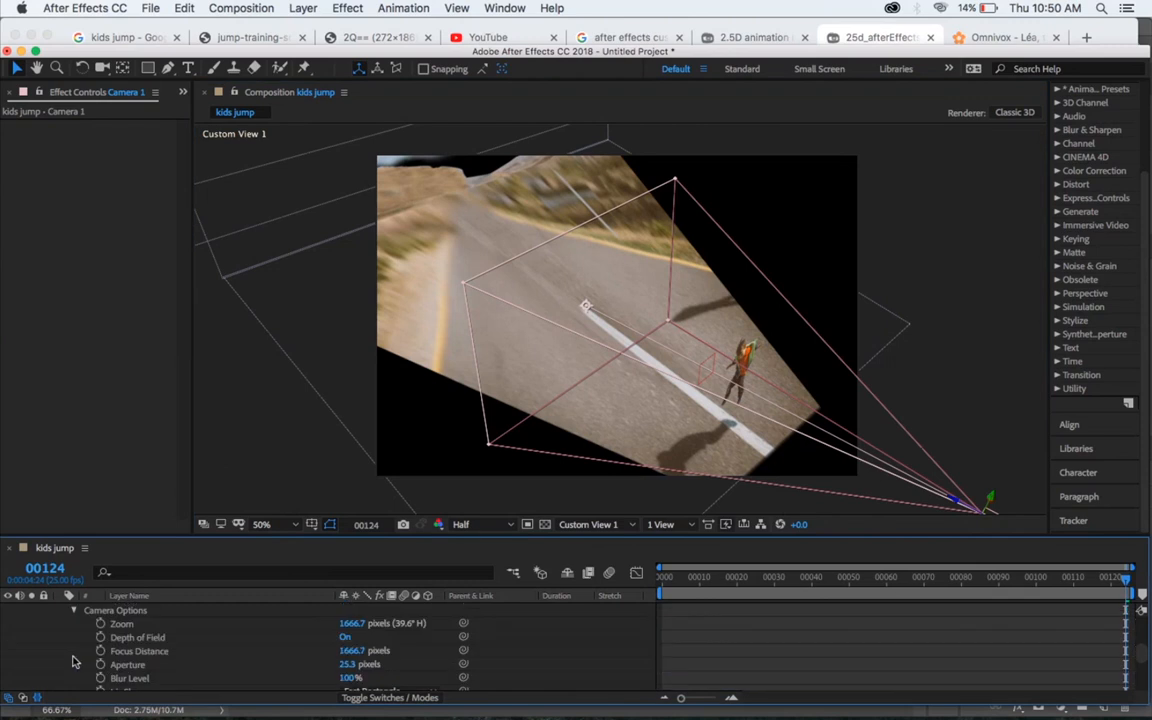
{"action": "left_click", "coordinate": [142, 654]}
{"action": "left_click_drag", "start_coordinate": [354, 651], "coordinate": [3, 640]}
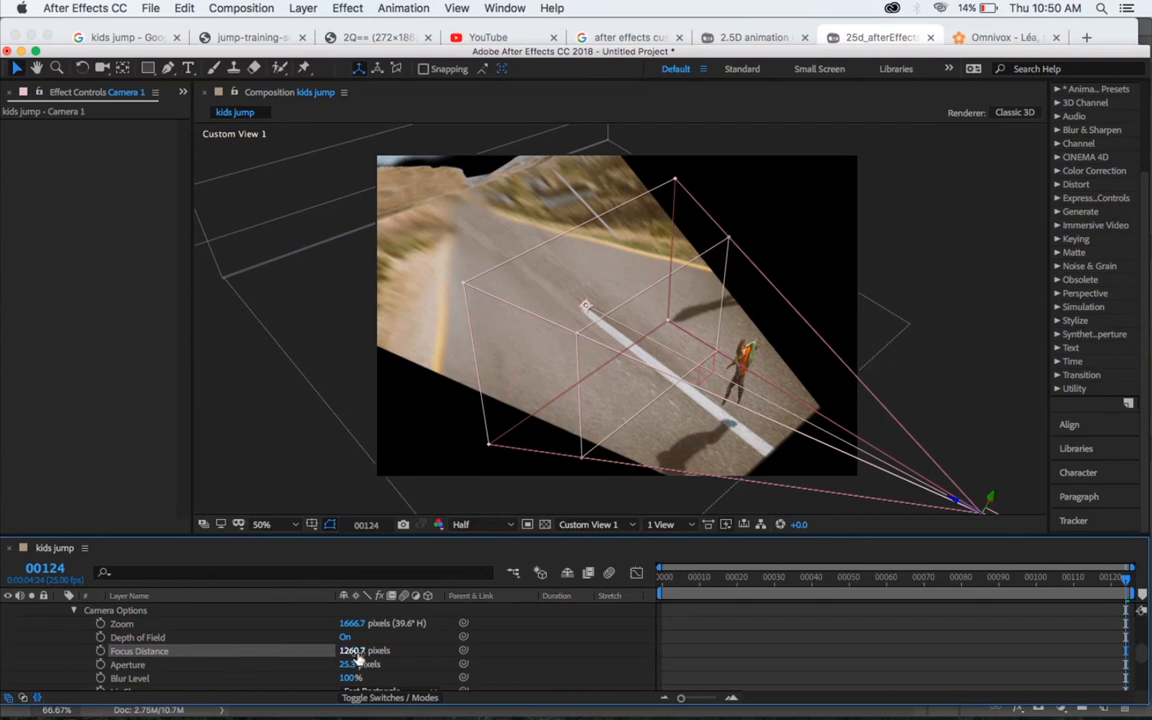
{"action": "left_click_drag", "start_coordinate": [354, 652], "coordinate": [88, 663]}
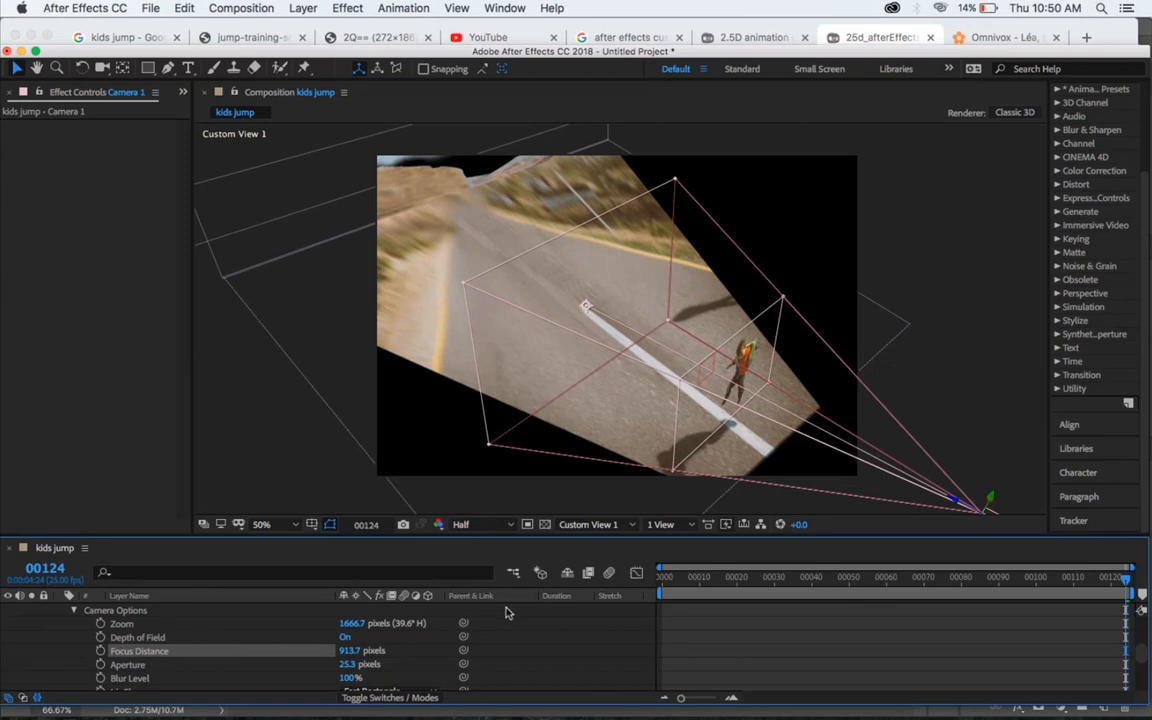
{"action": "left_click", "coordinate": [588, 524]}
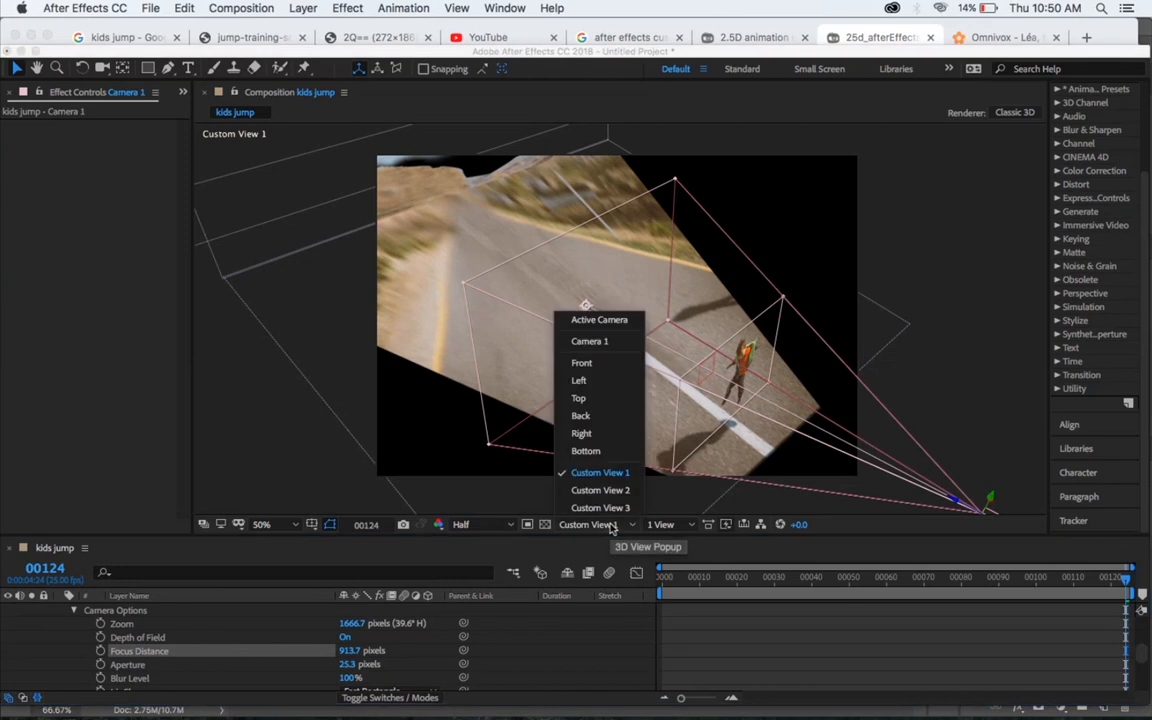
{"action": "left_click", "coordinate": [600, 320]}
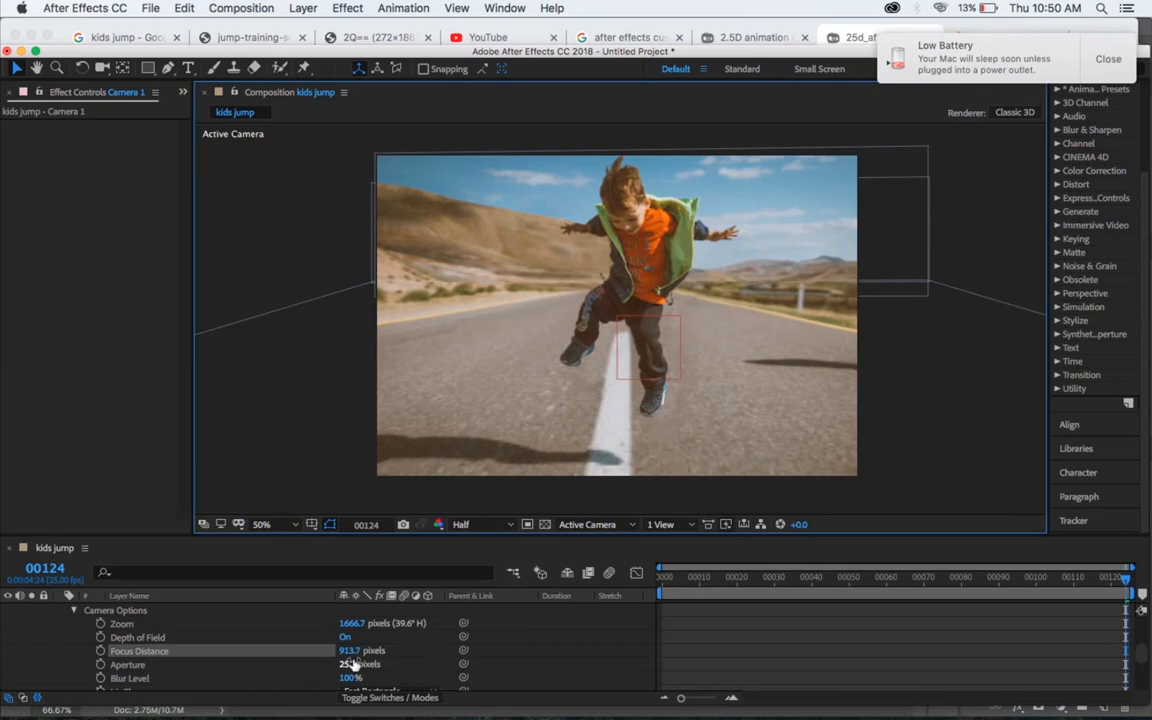
Step: Try raising Camera 1's Aperture to 189.3 pixels and undo that change
{"action": "left_click", "coordinate": [350, 651]}
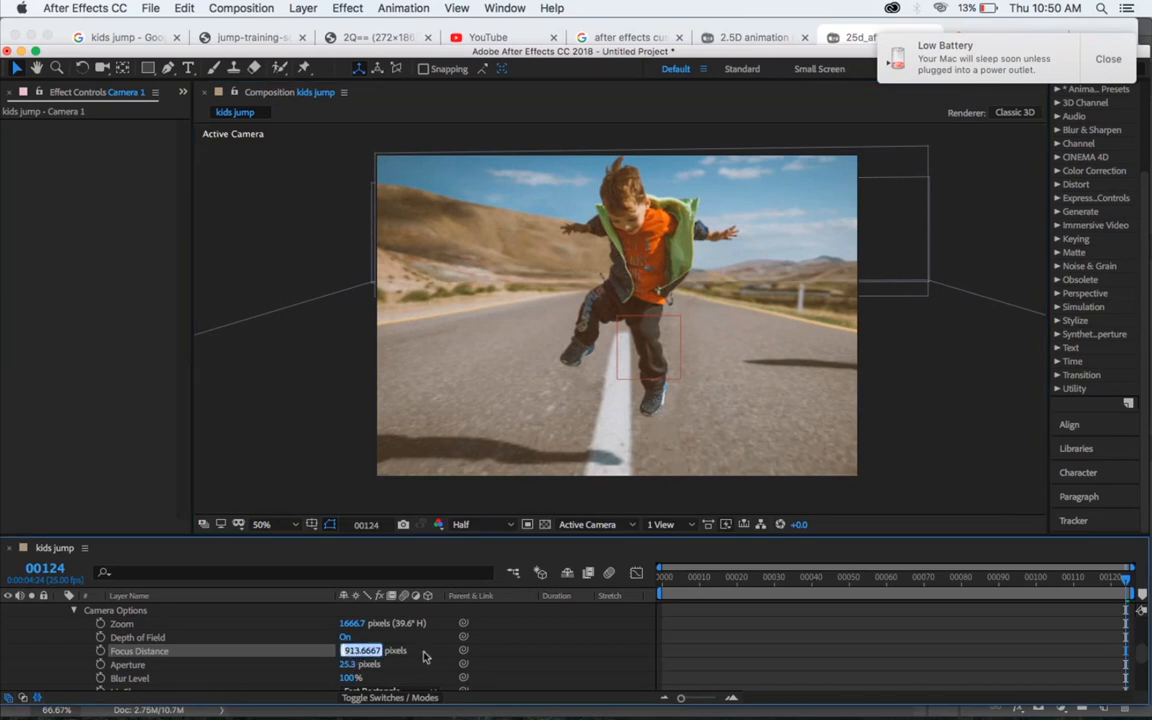
{"action": "left_click", "coordinate": [426, 659]}
{"action": "left_click_drag", "start_coordinate": [350, 664], "coordinate": [486, 667]}
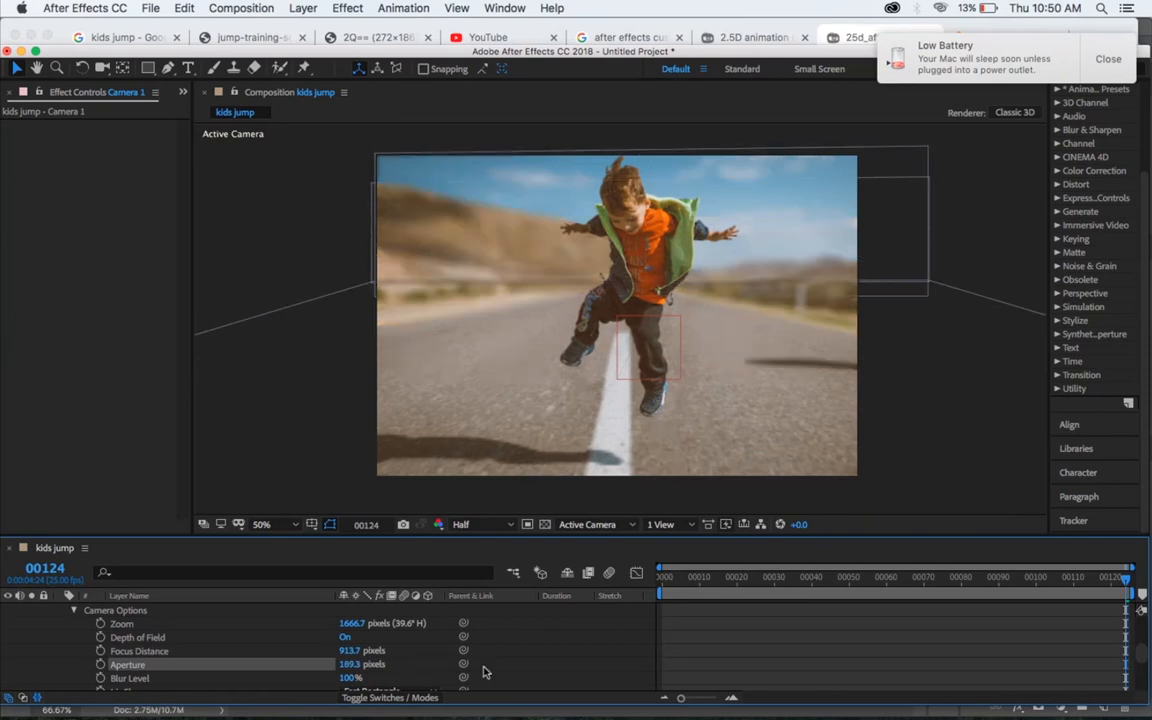
{"action": "key", "text": "super+z"}
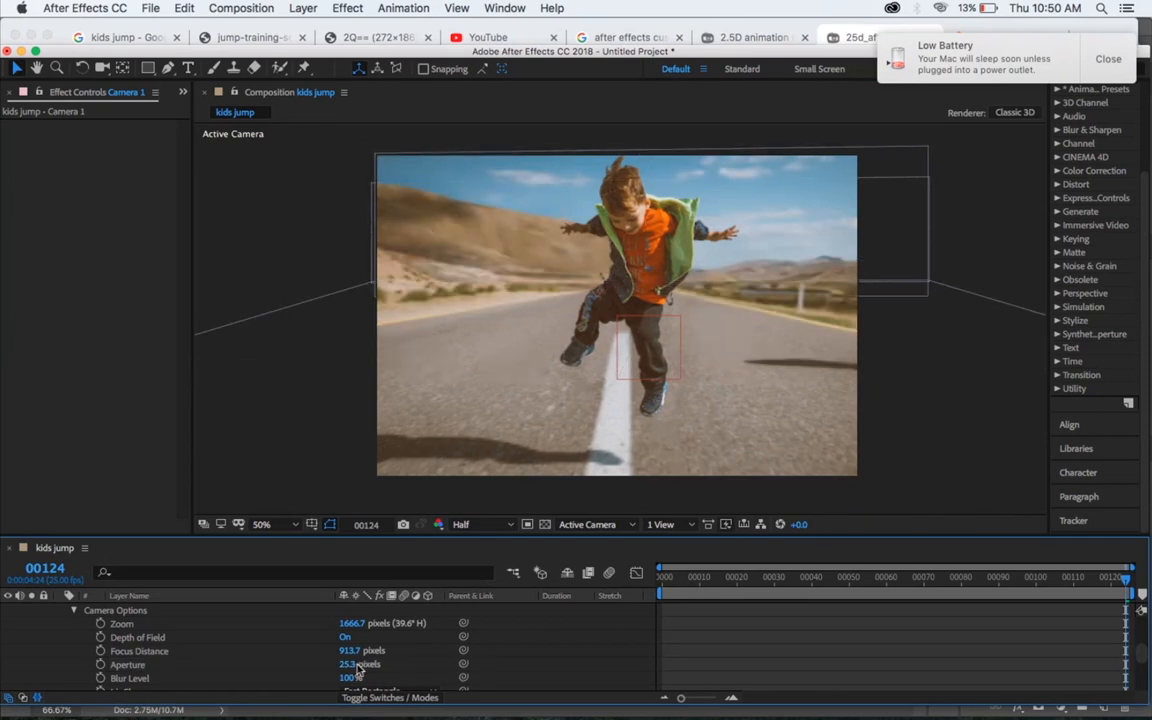
Step: Set Camera 1's Aperture to 89 pixels to blur the background more
{"action": "left_click_drag", "start_coordinate": [347, 664], "coordinate": [379, 666]}
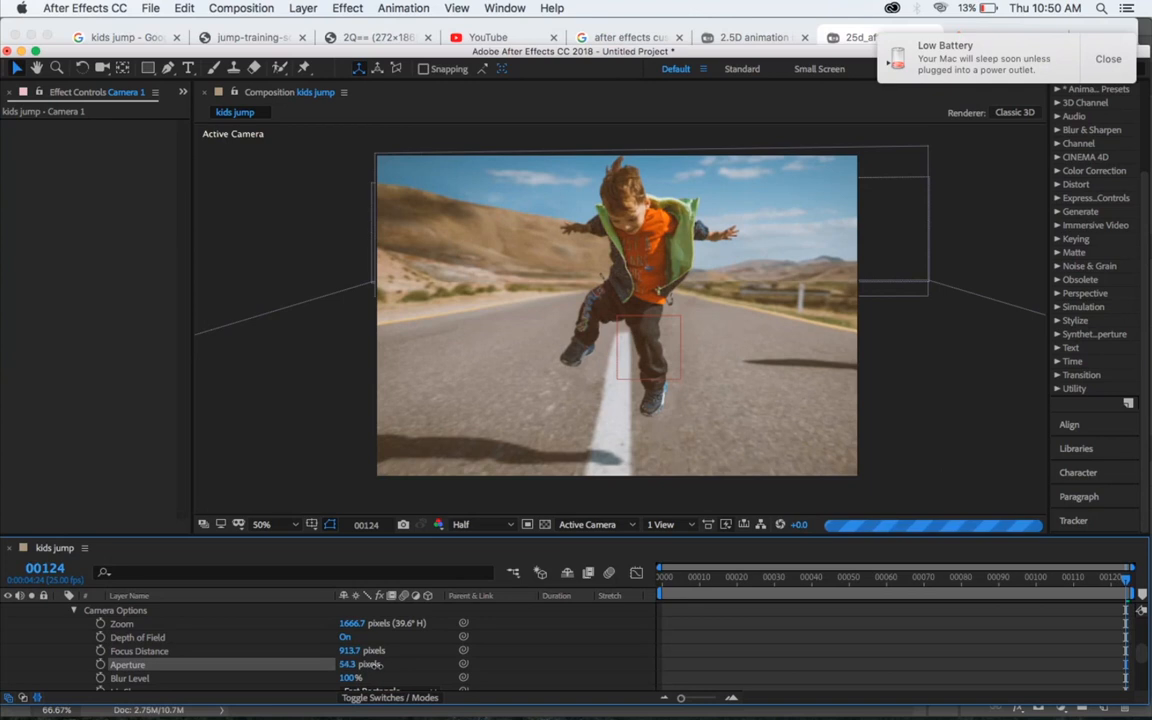
{"action": "left_click", "coordinate": [349, 665]}
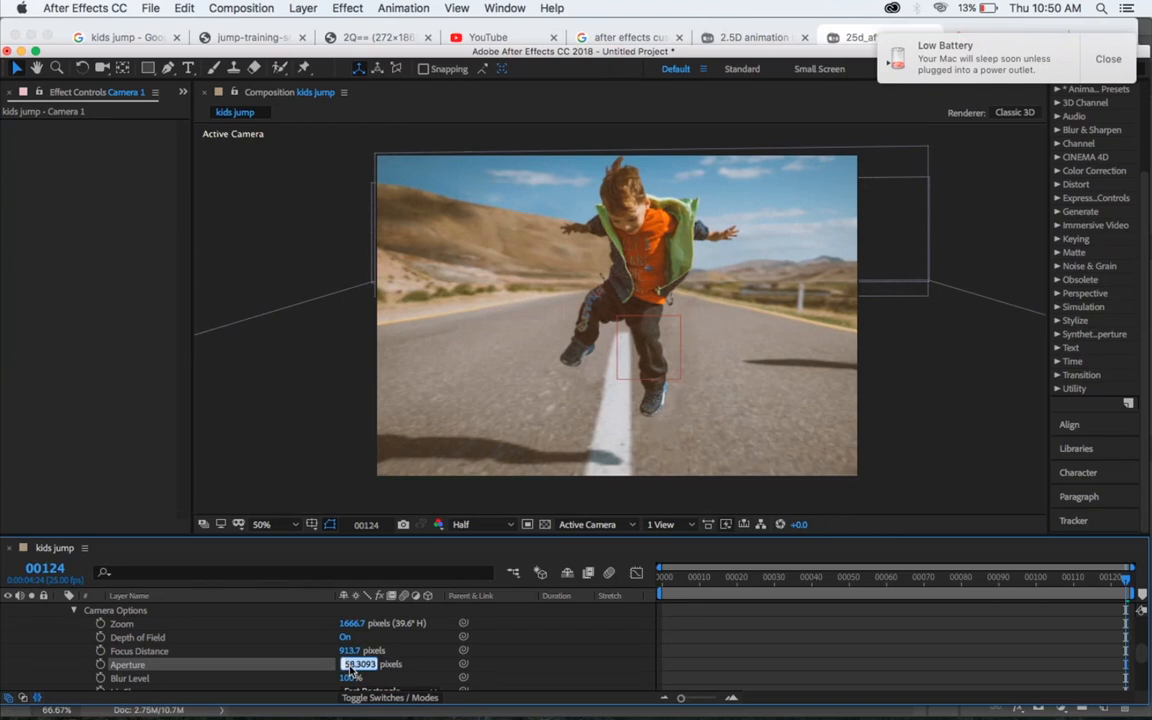
{"action": "type", "text": "60"}
{"action": "key", "text": "Return"}
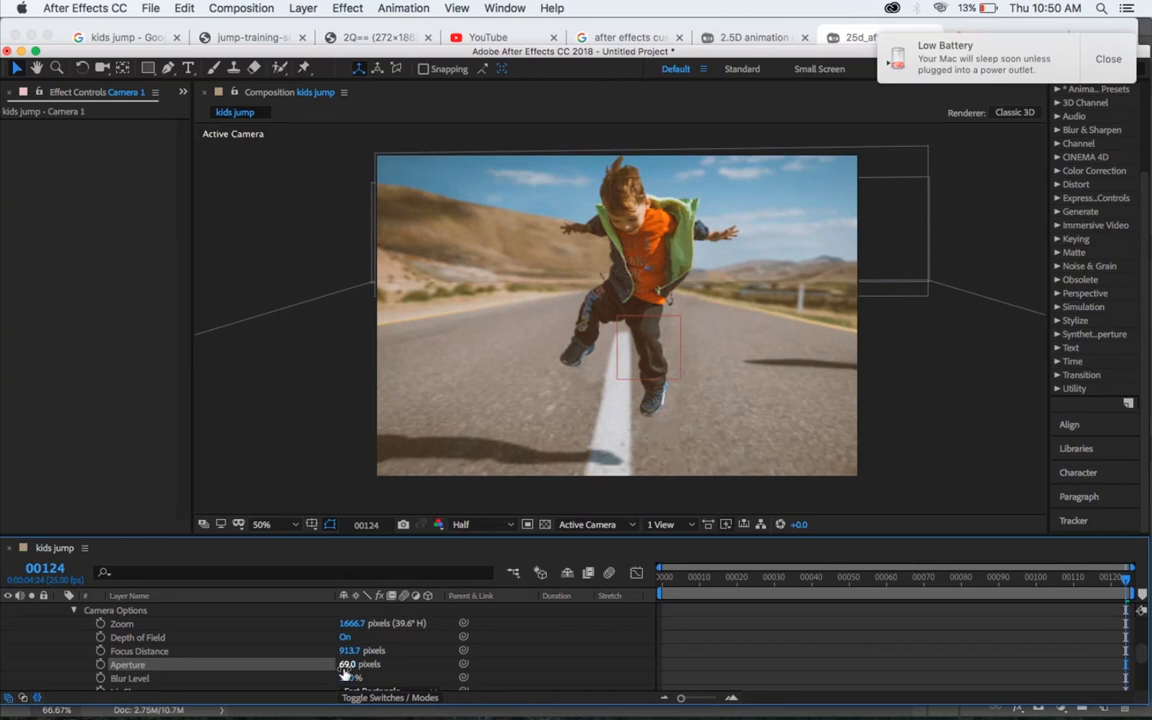
{"action": "left_click", "coordinate": [345, 665]}
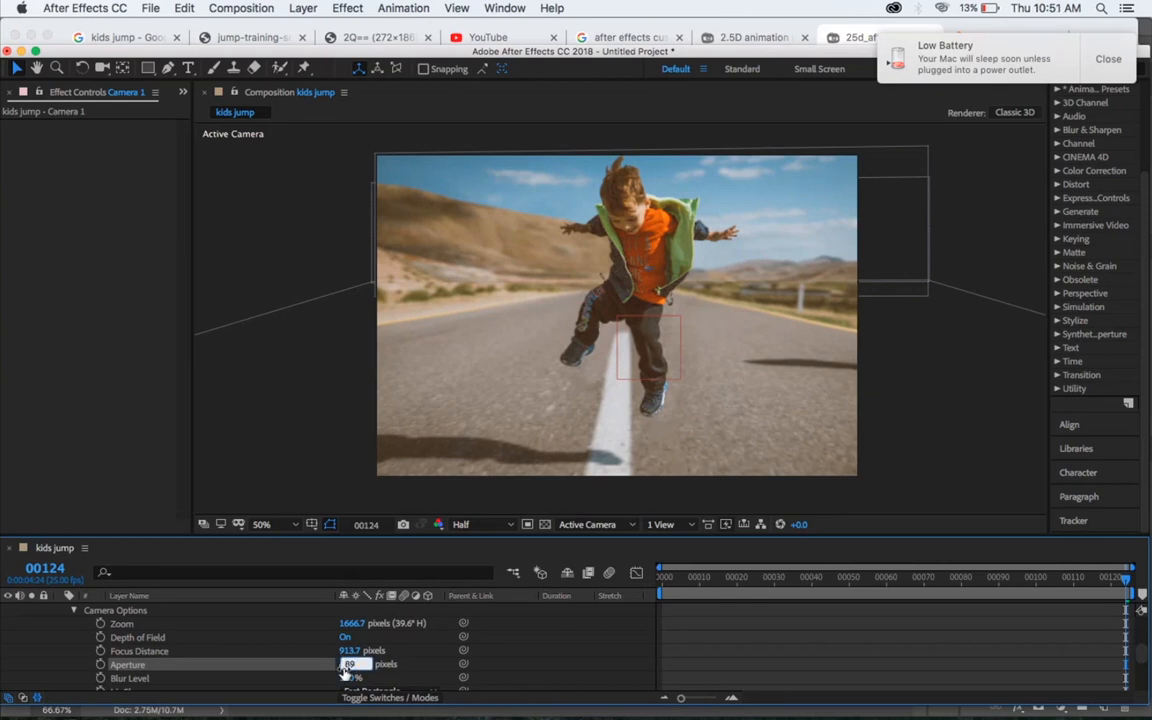
{"action": "key", "text": "Return"}
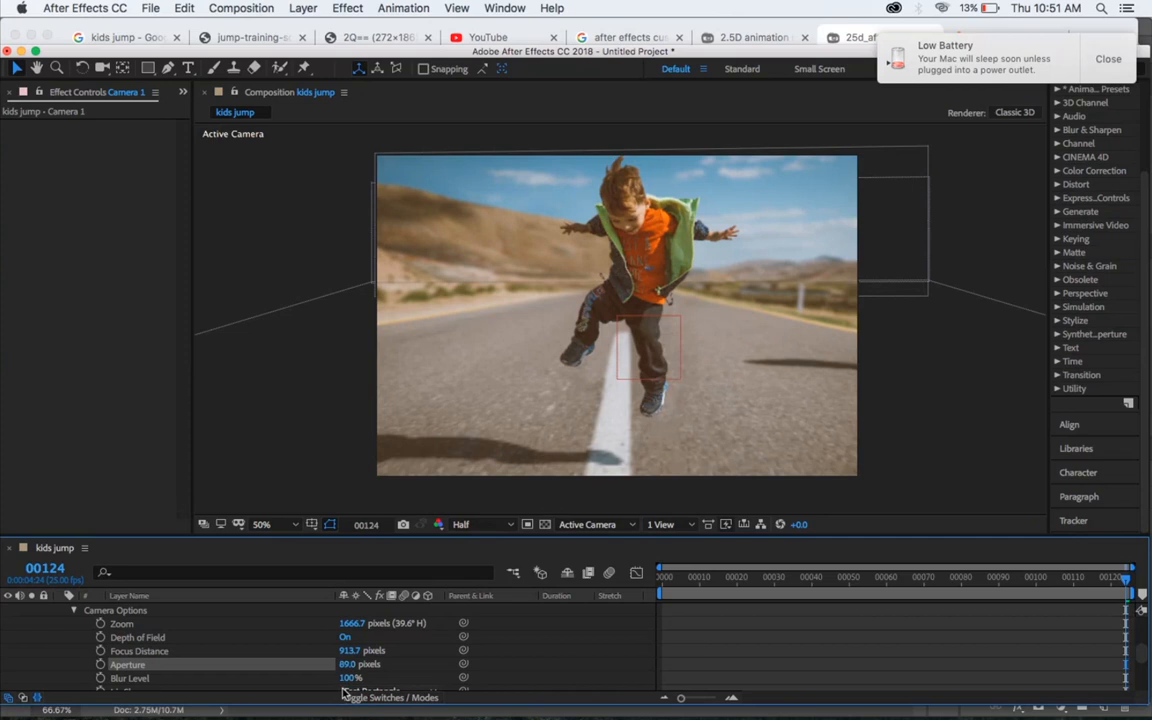
Step: Set Camera 1's Aperture to 110 pixels and scrub between the first and last frames to check the blur
{"action": "left_click_drag", "start_coordinate": [362, 664], "coordinate": [372, 673]}
{"action": "left_click", "coordinate": [560, 656]}
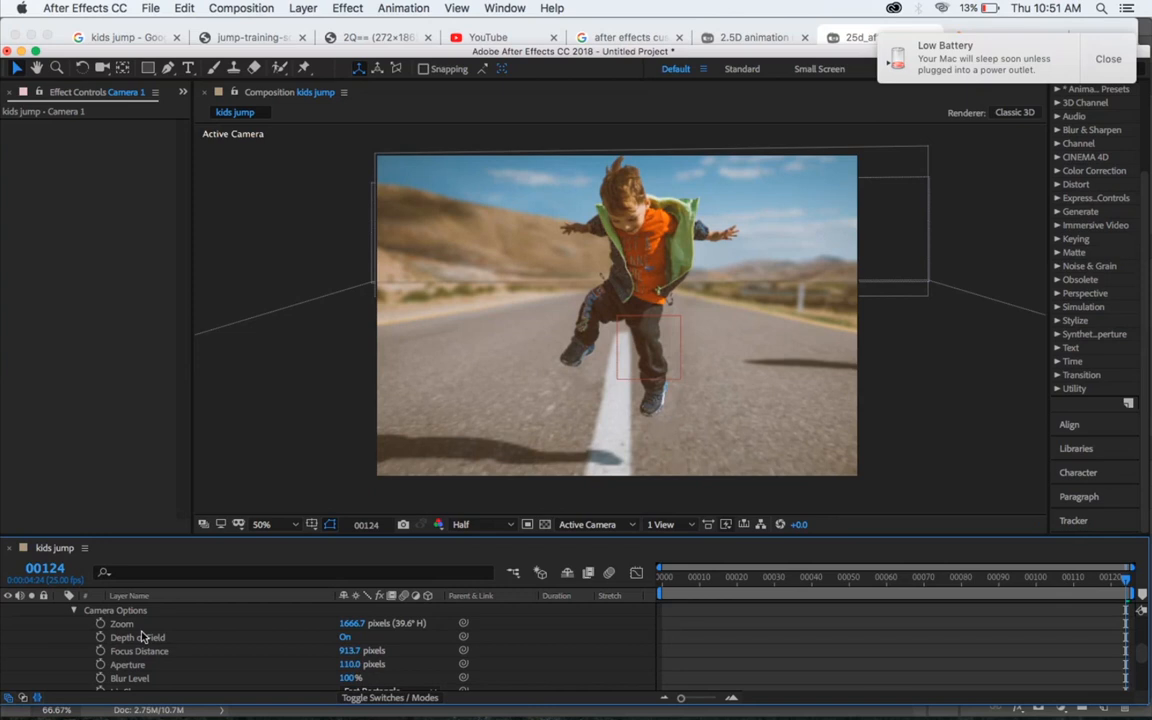
{"action": "scroll", "coordinate": [142, 637], "scroll_direction": "up", "scroll_amount": 2}
{"action": "scroll", "coordinate": [142, 637], "scroll_direction": "down", "scroll_amount": 5}
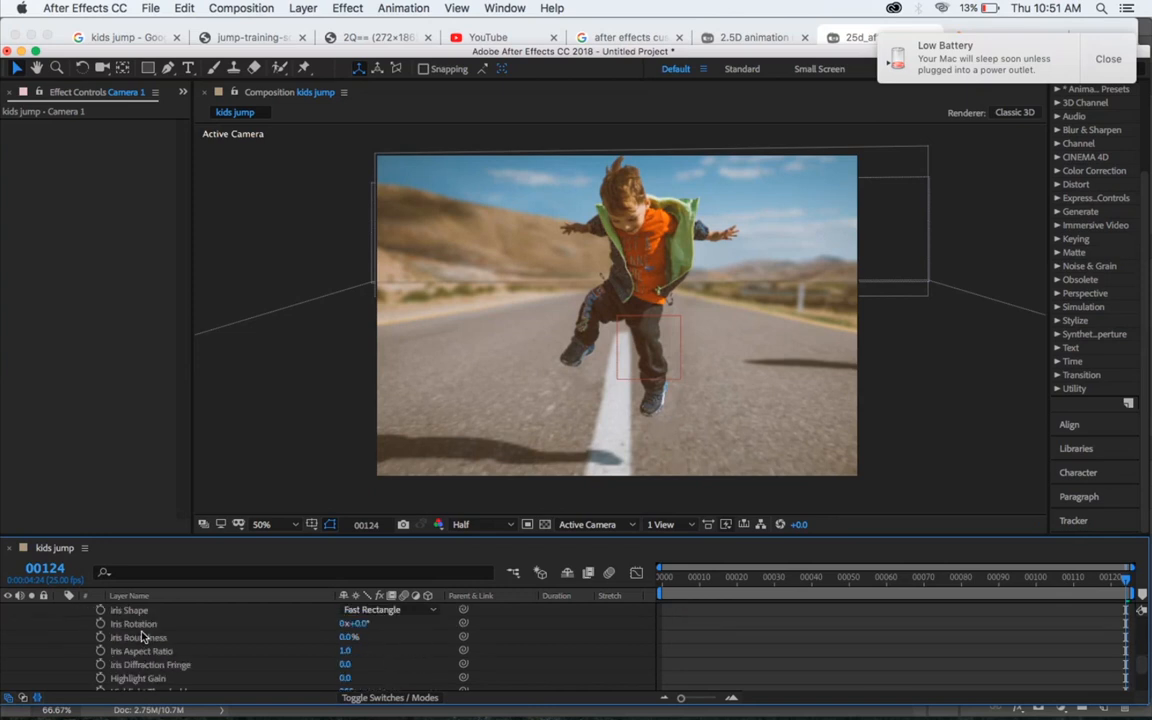
{"action": "left_click_drag", "start_coordinate": [757, 596], "coordinate": [611, 594]}
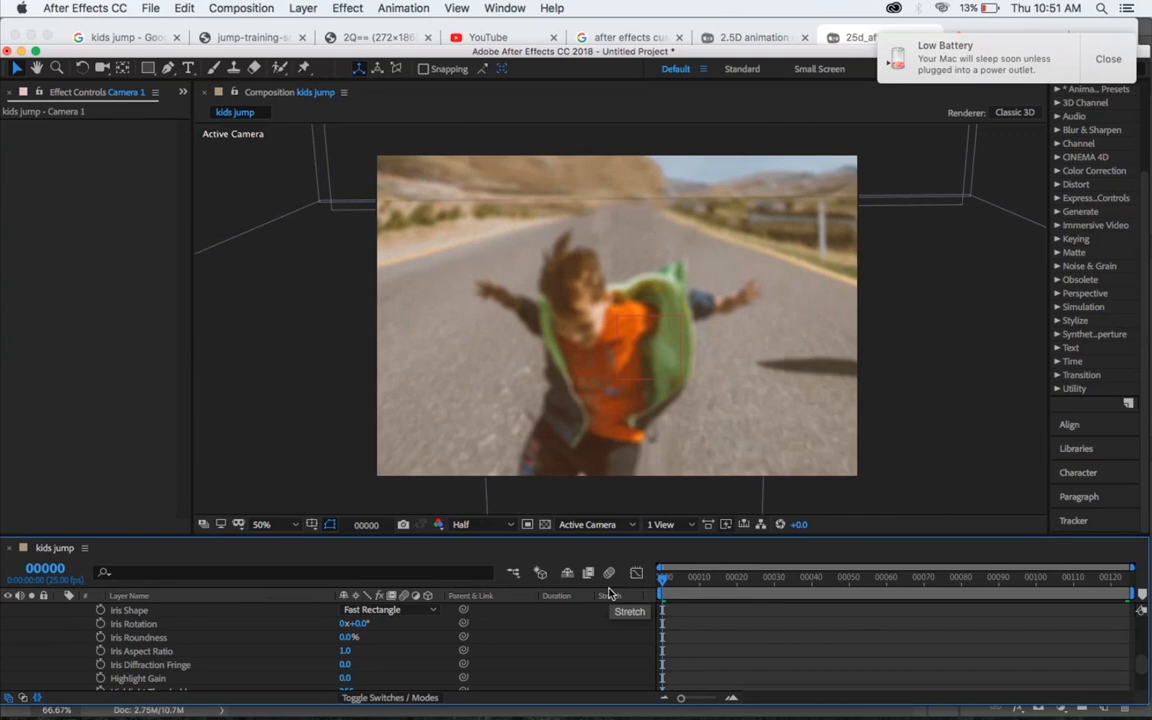
{"action": "left_click_drag", "start_coordinate": [826, 583], "coordinate": [1148, 610]}
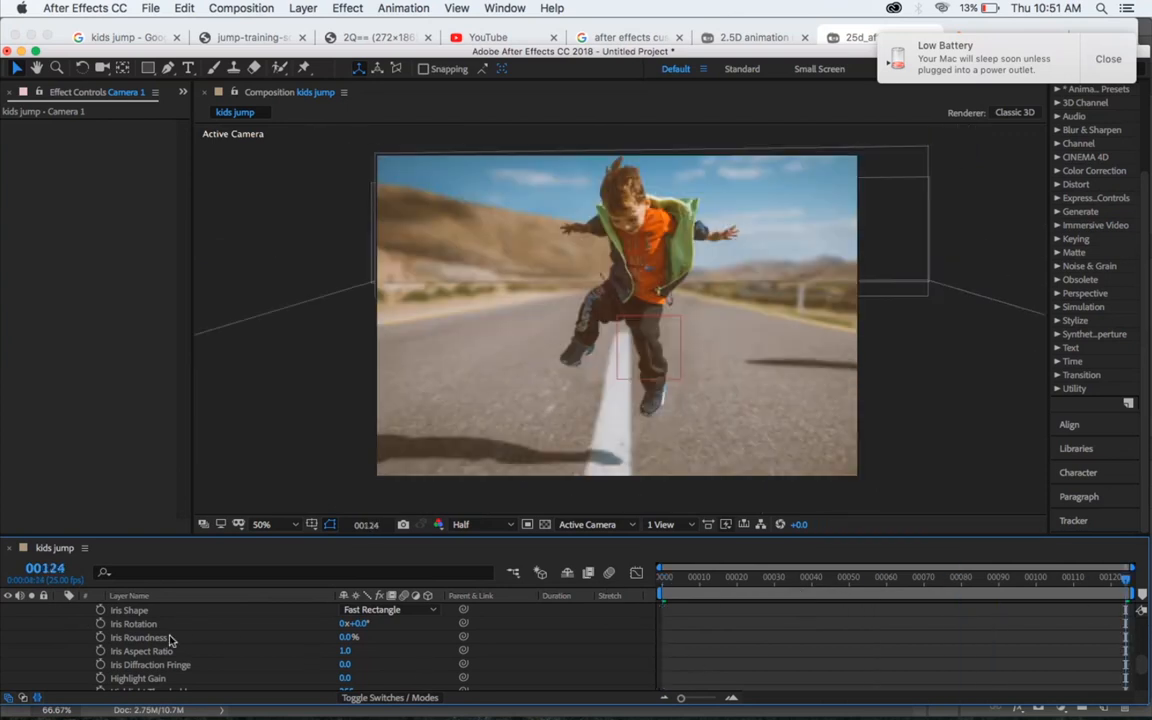
Step: Add a Focus Distance keyframe to Camera 1 at frame 124, keeping the current distance
{"action": "scroll", "coordinate": [168, 643], "scroll_direction": "up", "scroll_amount": 5}
{"action": "scroll", "coordinate": [160, 658], "scroll_direction": "down", "scroll_amount": 1}
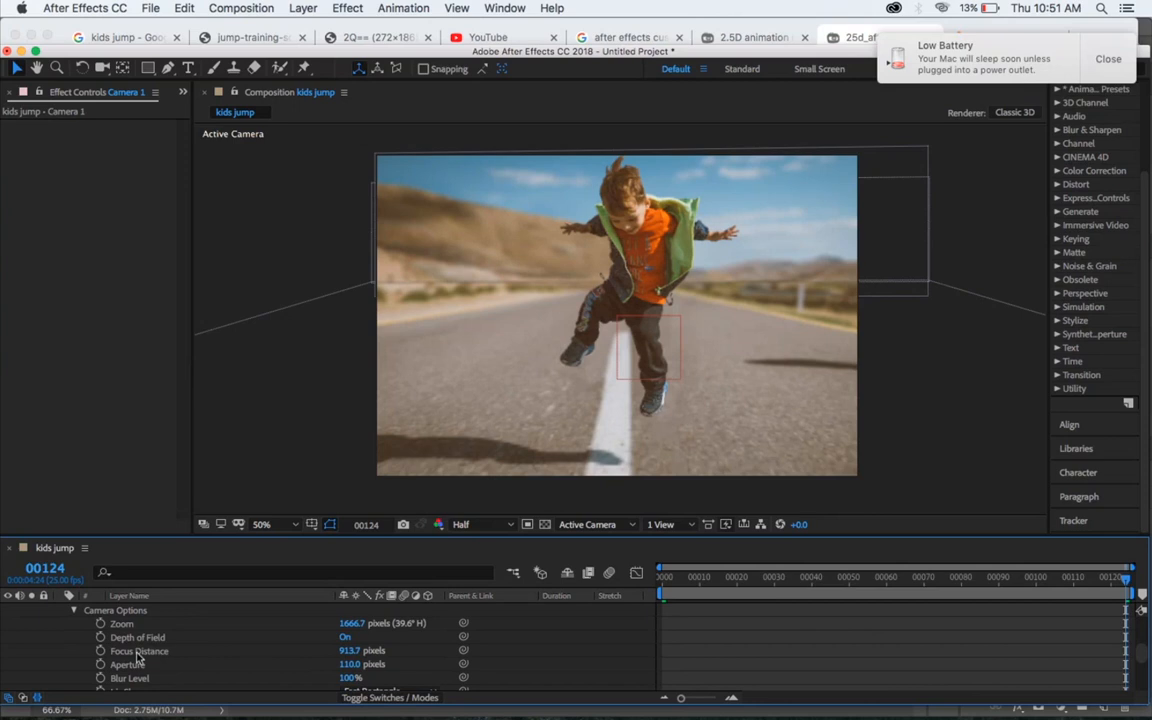
{"action": "left_click", "coordinate": [100, 651]}
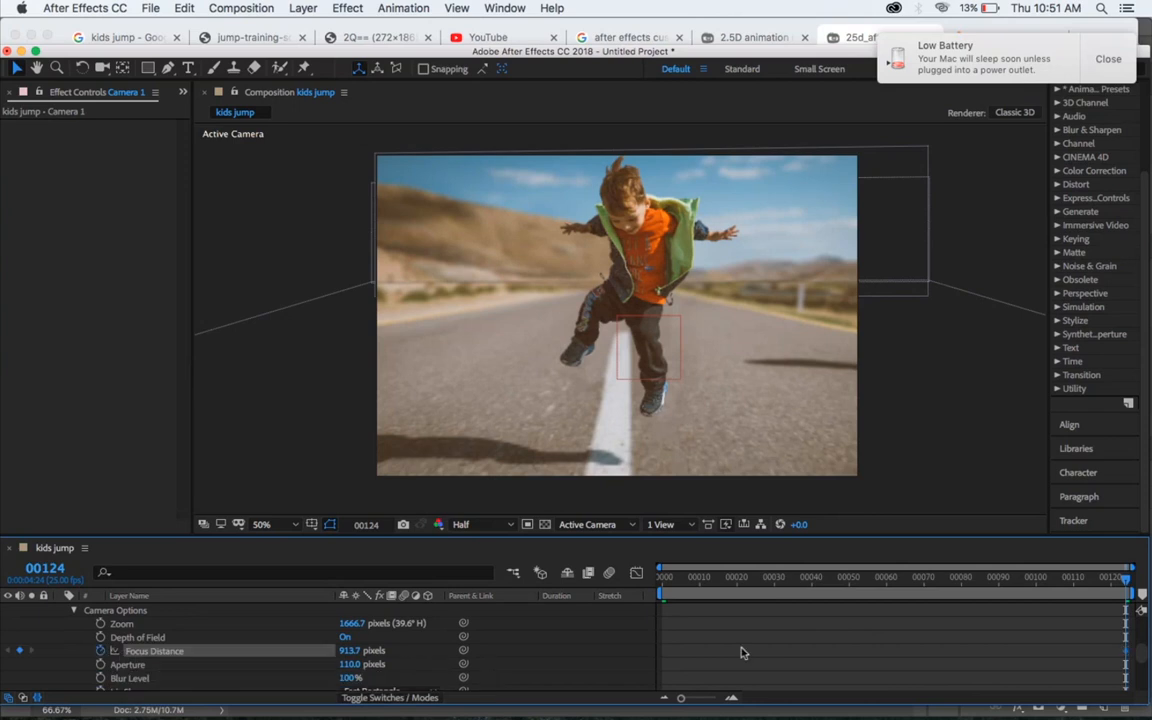
Step: Set Camera 1's Focus Distance to 1822.7 pixels at frame 0 using Custom View 1, and return to the Active Camera view
{"action": "left_click", "coordinate": [968, 588]}
{"action": "key", "text": "Home"}
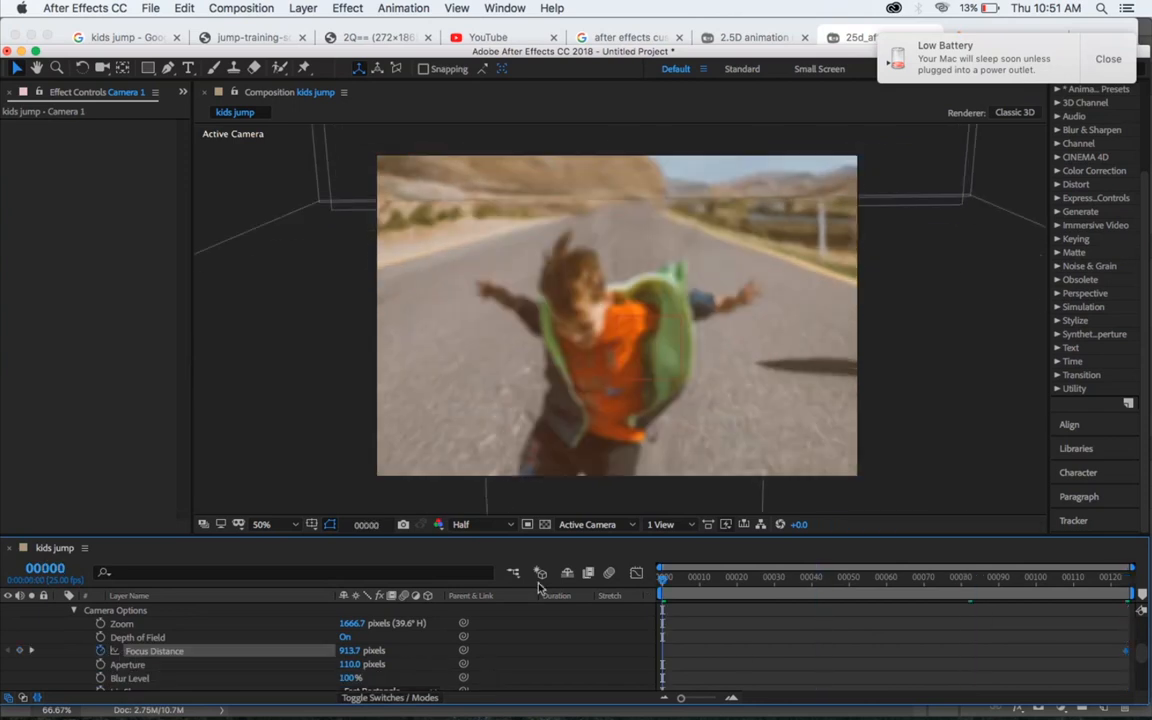
{"action": "left_click", "coordinate": [352, 651]}
{"action": "left_click", "coordinate": [590, 524]}
{"action": "left_click", "coordinate": [617, 478]}
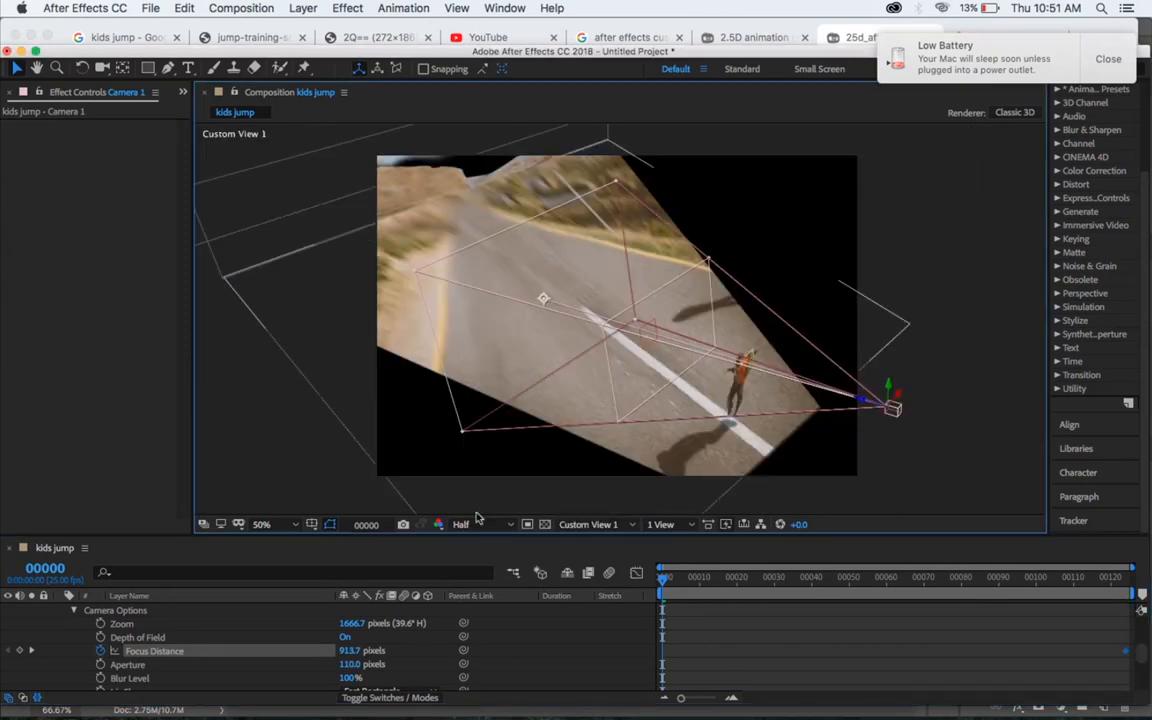
{"action": "left_click", "coordinate": [352, 651]}
{"action": "left_click_drag", "start_coordinate": [352, 651], "coordinate": [425, 651]}
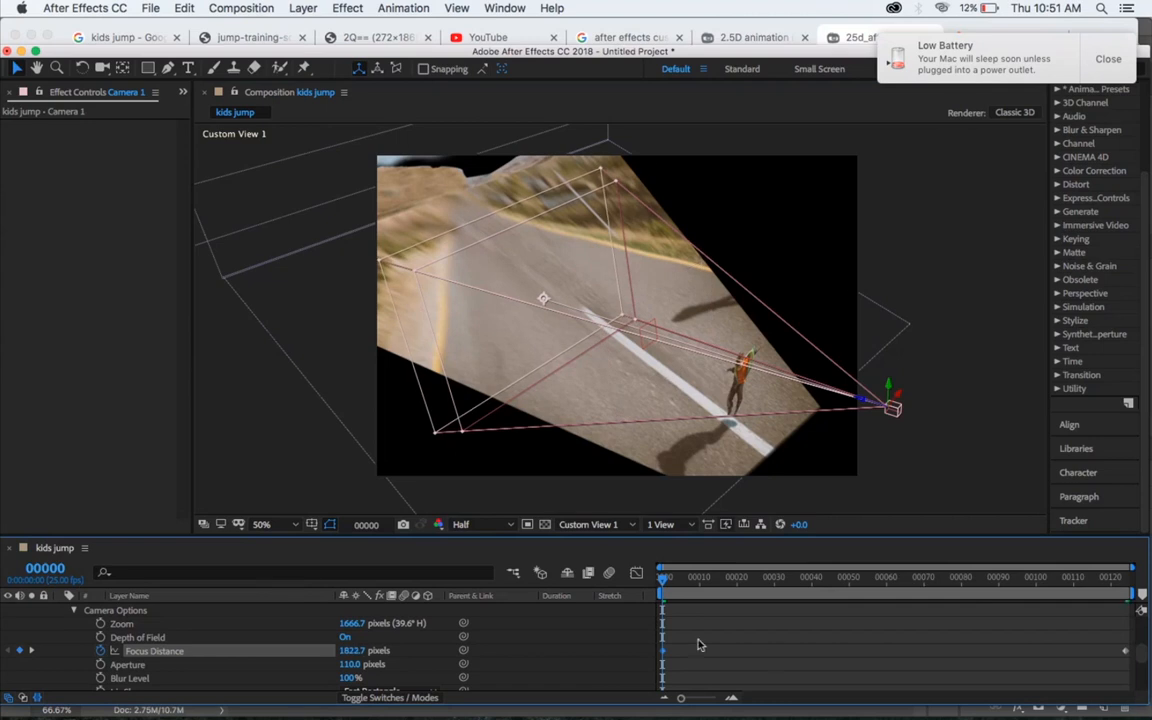
{"action": "left_click", "coordinate": [595, 526]}
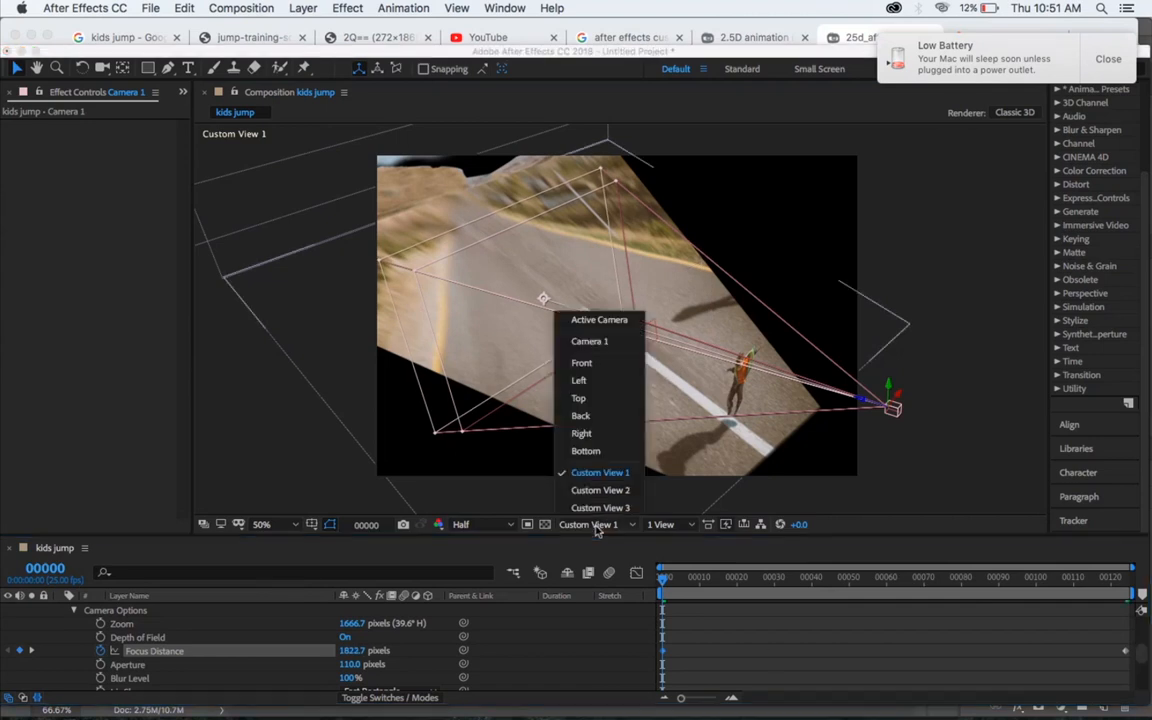
{"action": "left_click", "coordinate": [599, 320]}
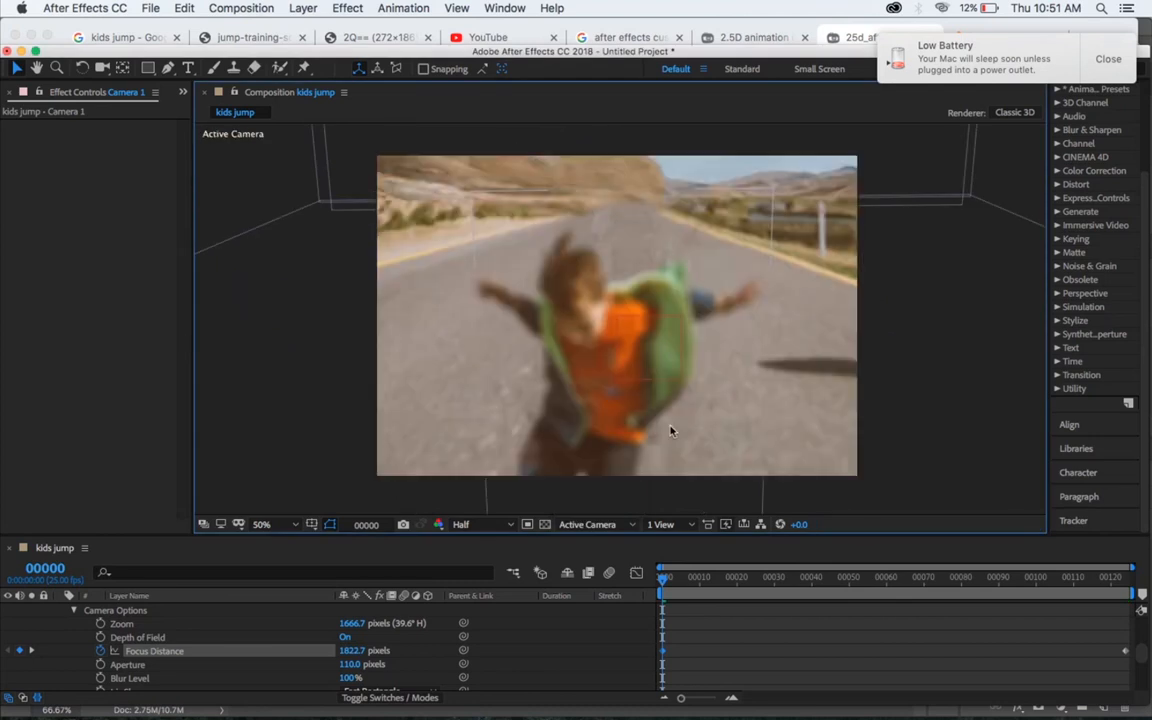
Step: Play back the composition to check the animated focus, and scrub through to the last frame
{"action": "key", "text": "space"}
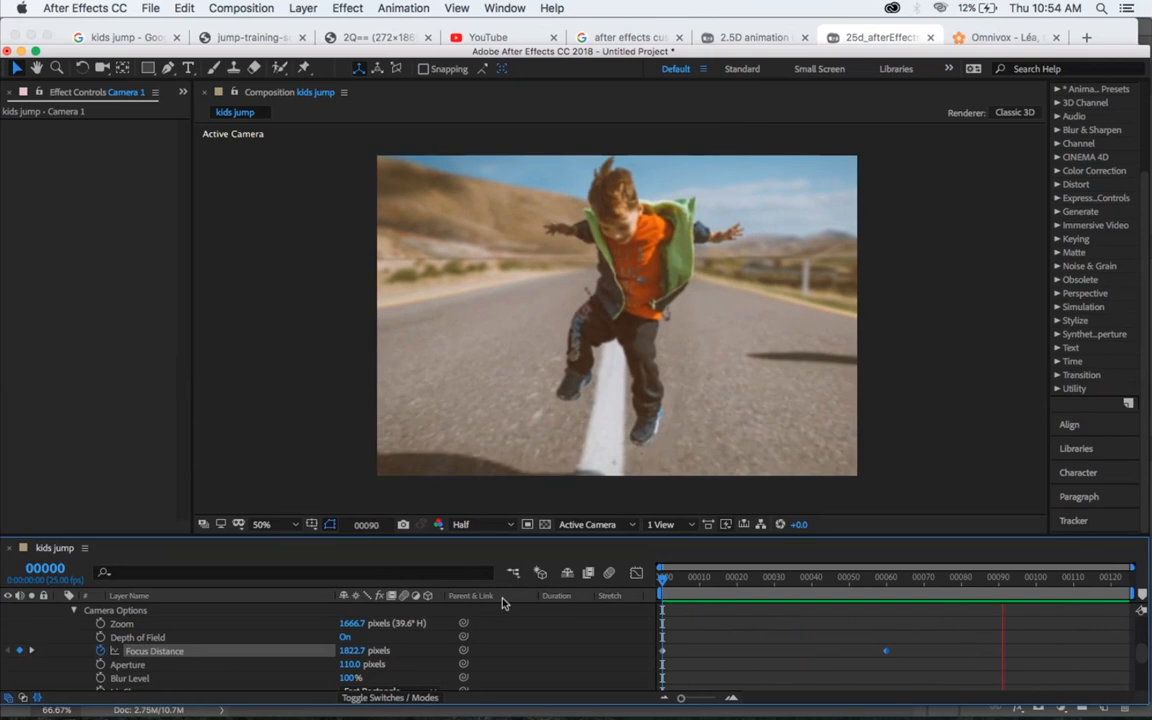
{"action": "key", "text": "space"}
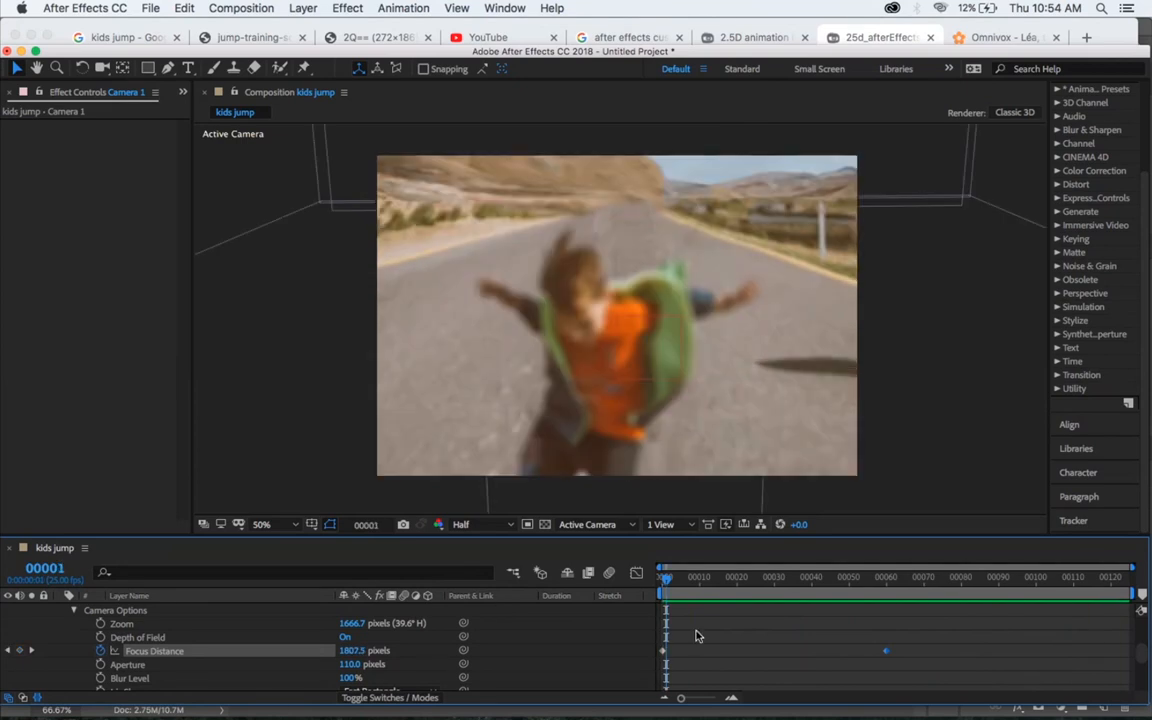
{"action": "left_click_drag", "start_coordinate": [713, 587], "coordinate": [1147, 588]}
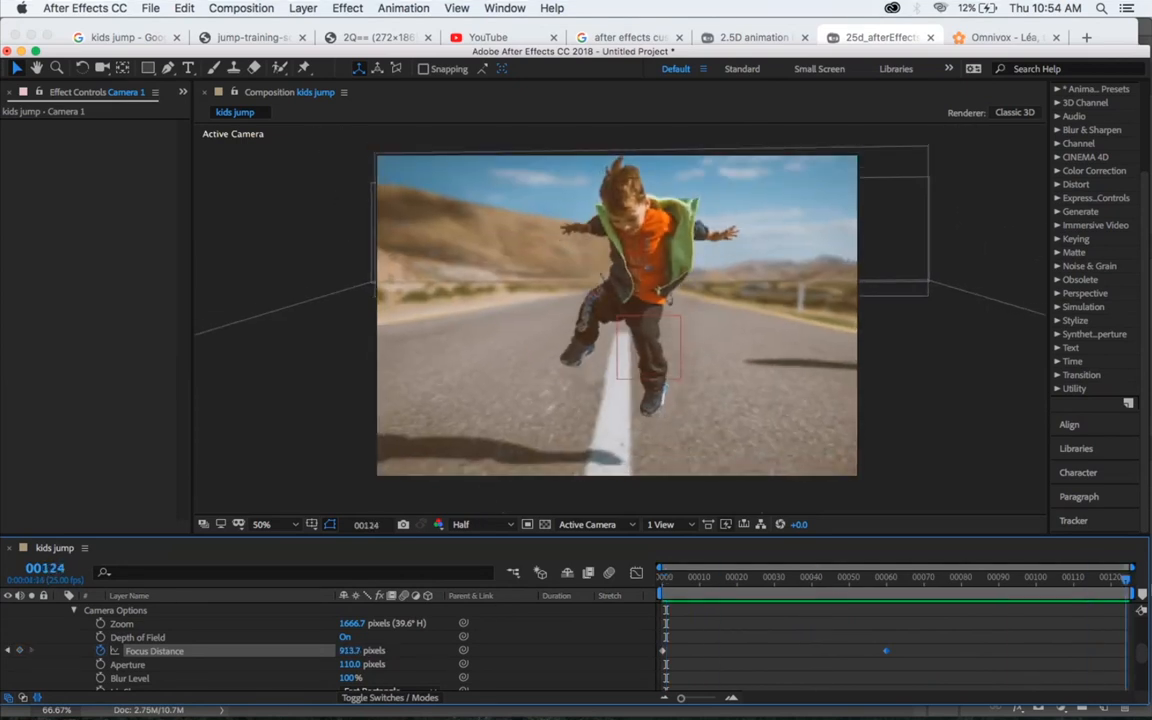
Step: Add a text layer above Null 1, low on the road beside the kid, reading "animated by" plus the animator's name
{"action": "scroll", "coordinate": [82, 653], "scroll_direction": "up", "scroll_amount": 5}
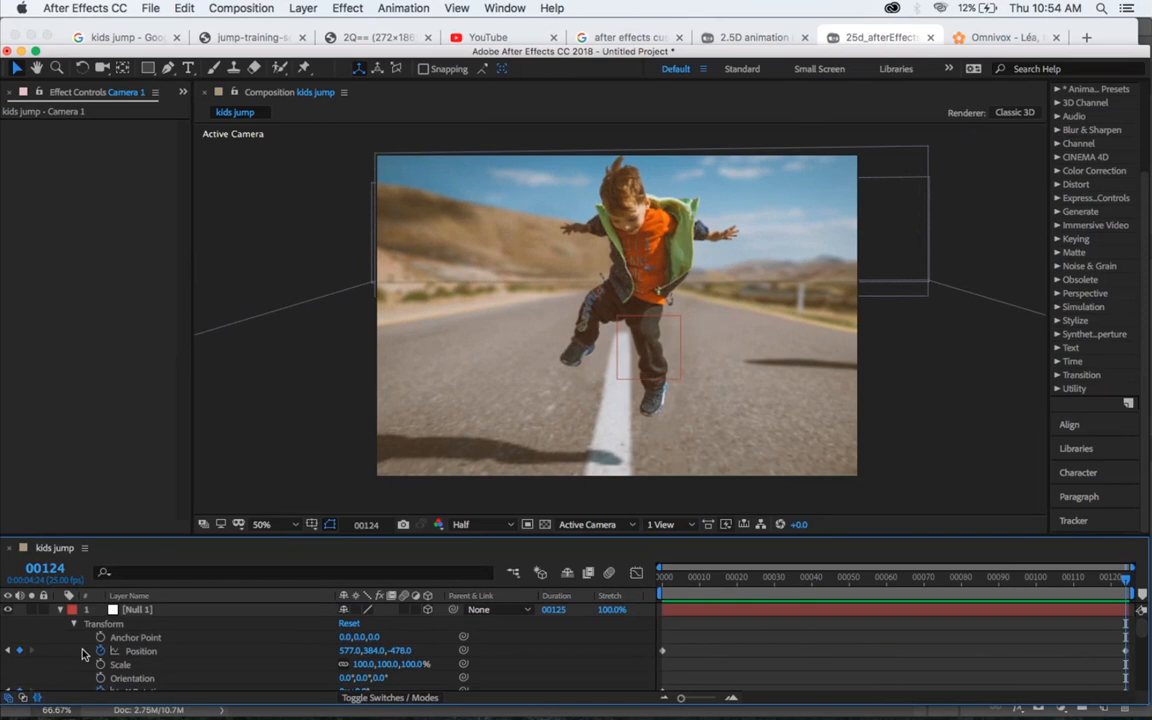
{"action": "left_click", "coordinate": [138, 610]}
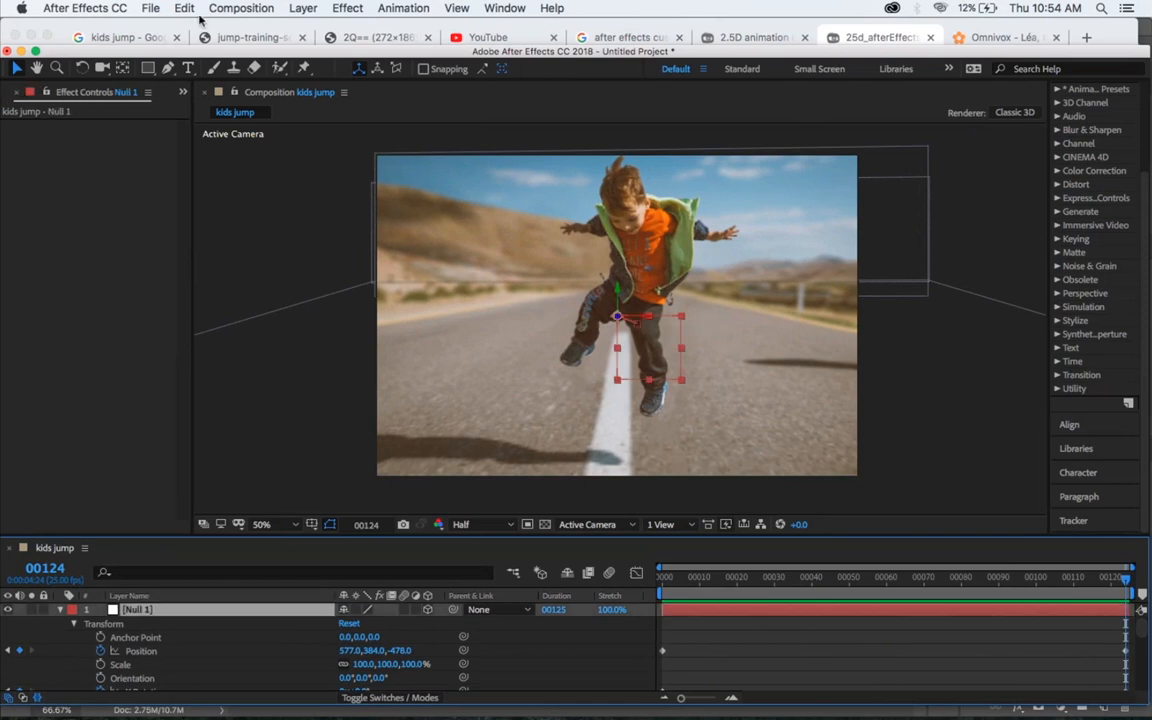
{"action": "left_click", "coordinate": [186, 67]}
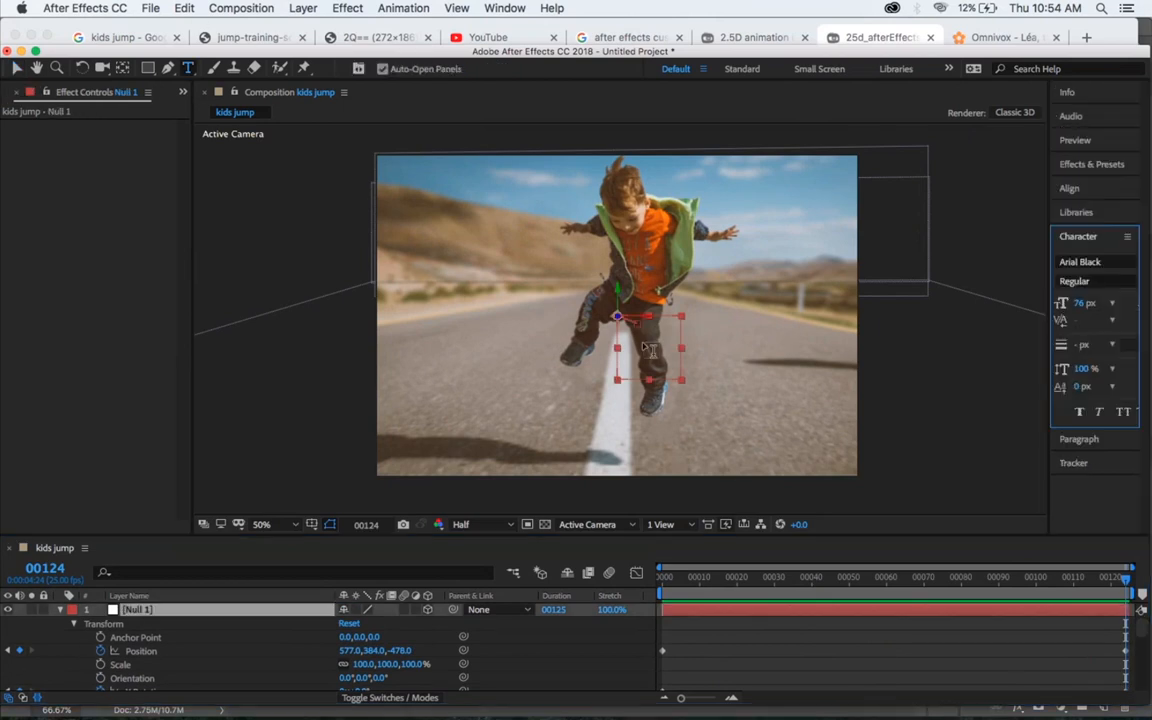
{"action": "left_click", "coordinate": [704, 442]}
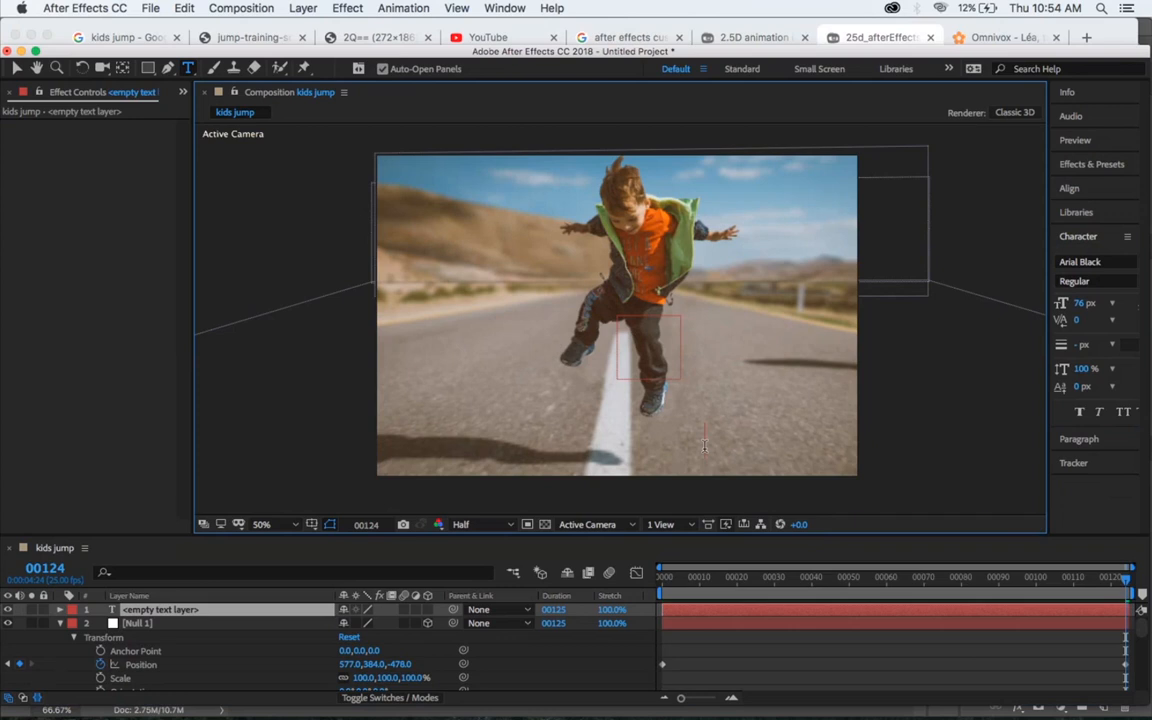
{"action": "type", "text": "a"}
{"action": "key", "text": "BackSpace"}
{"action": "type", "text": "anim"}
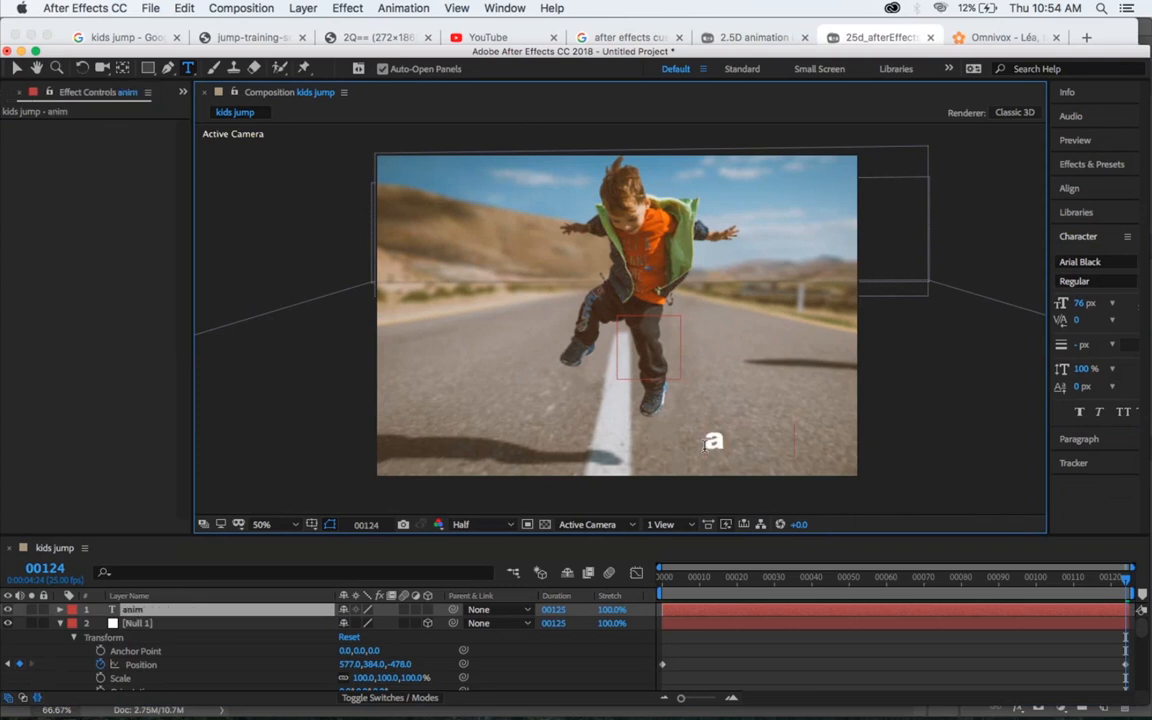
{"action": "type", "text": "at"}
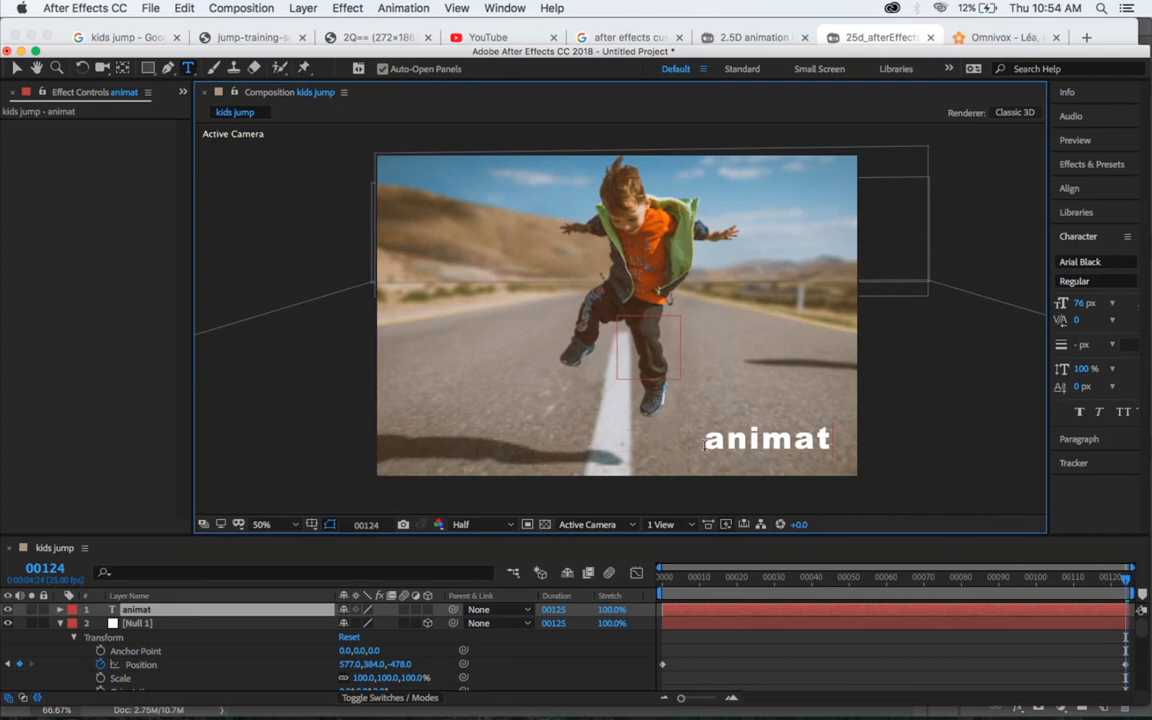
{"action": "type", "text": "ed by"}
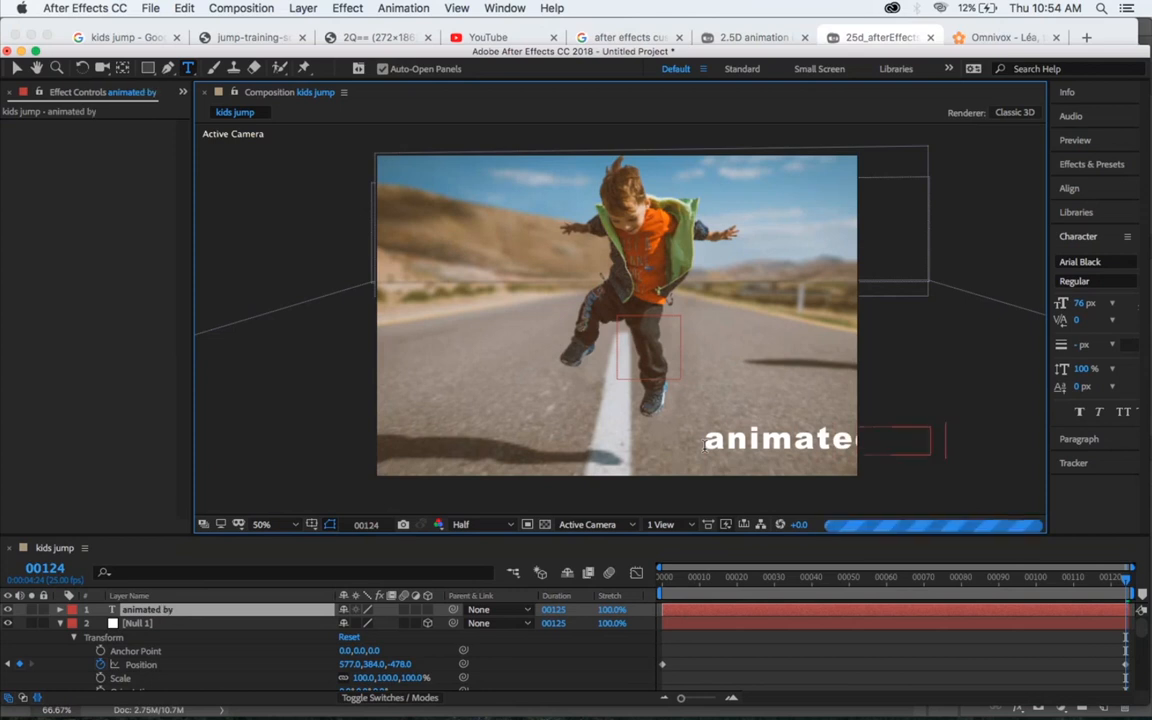
{"action": "type", "text": " HB"}
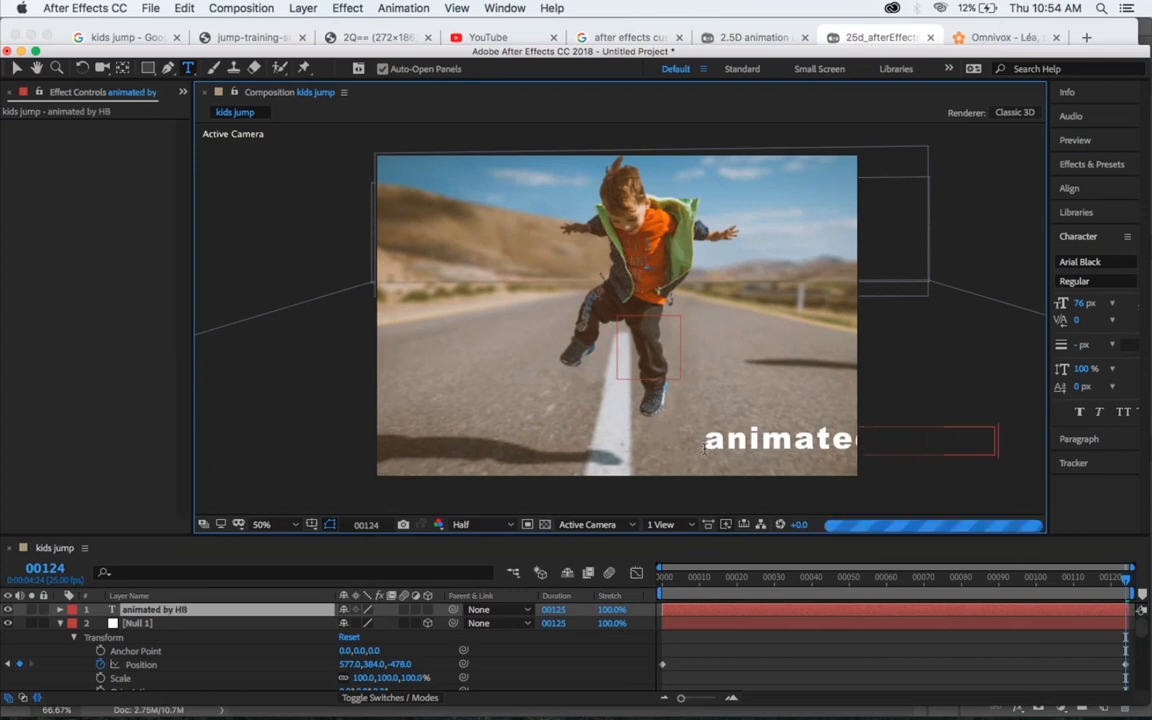
{"action": "type", "text": "oes"}
Step: Select all of the credit text and set its font to Bradley Hand
{"action": "key", "text": "super+a"}
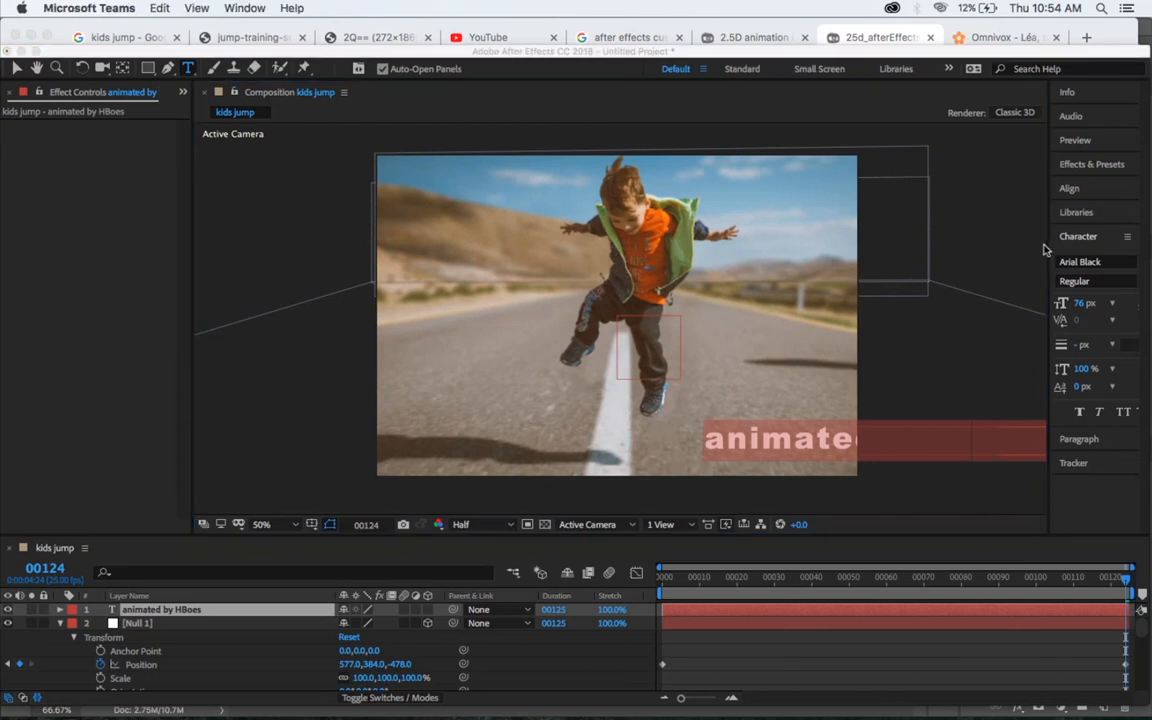
{"action": "left_click", "coordinate": [1073, 263]}
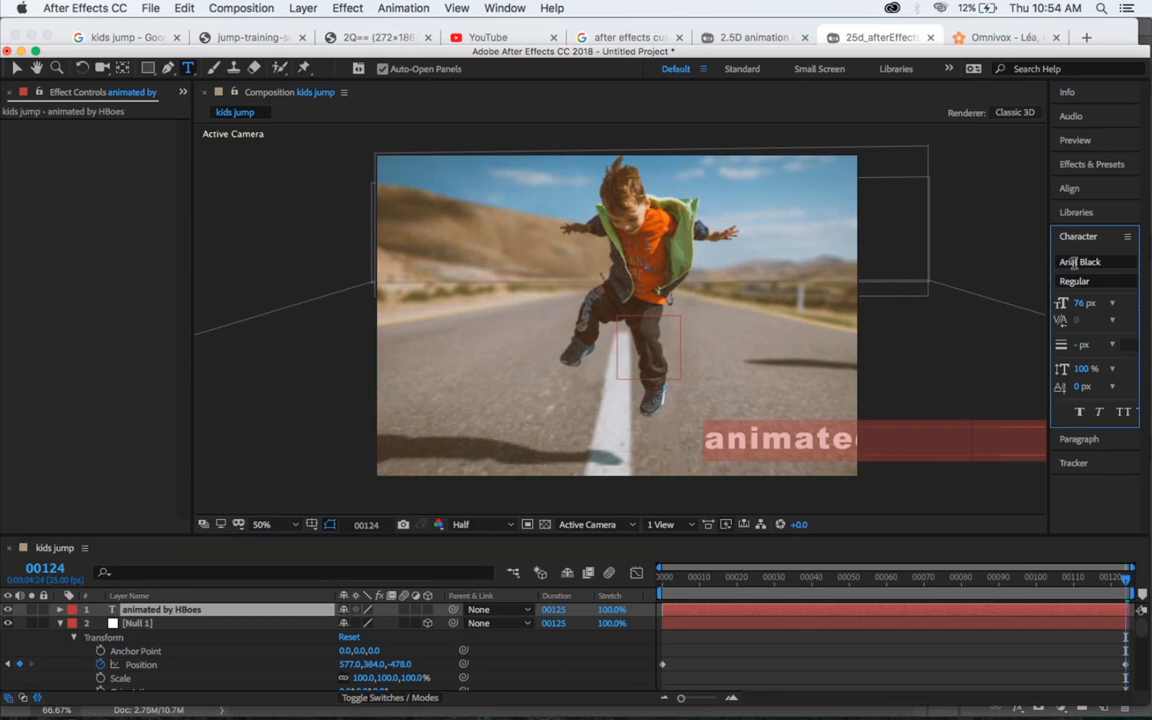
{"action": "left_click", "coordinate": [1073, 263]}
{"action": "scroll", "coordinate": [997, 500], "scroll_direction": "down", "scroll_amount": 4}
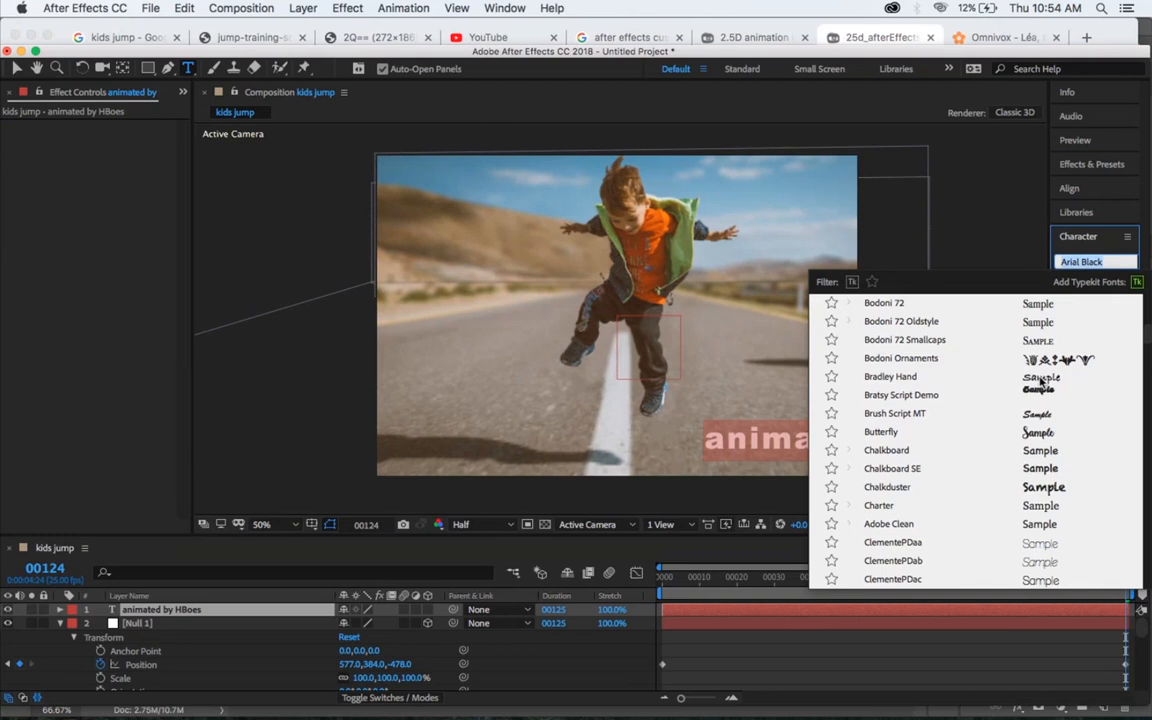
{"action": "left_click", "coordinate": [1040, 378]}
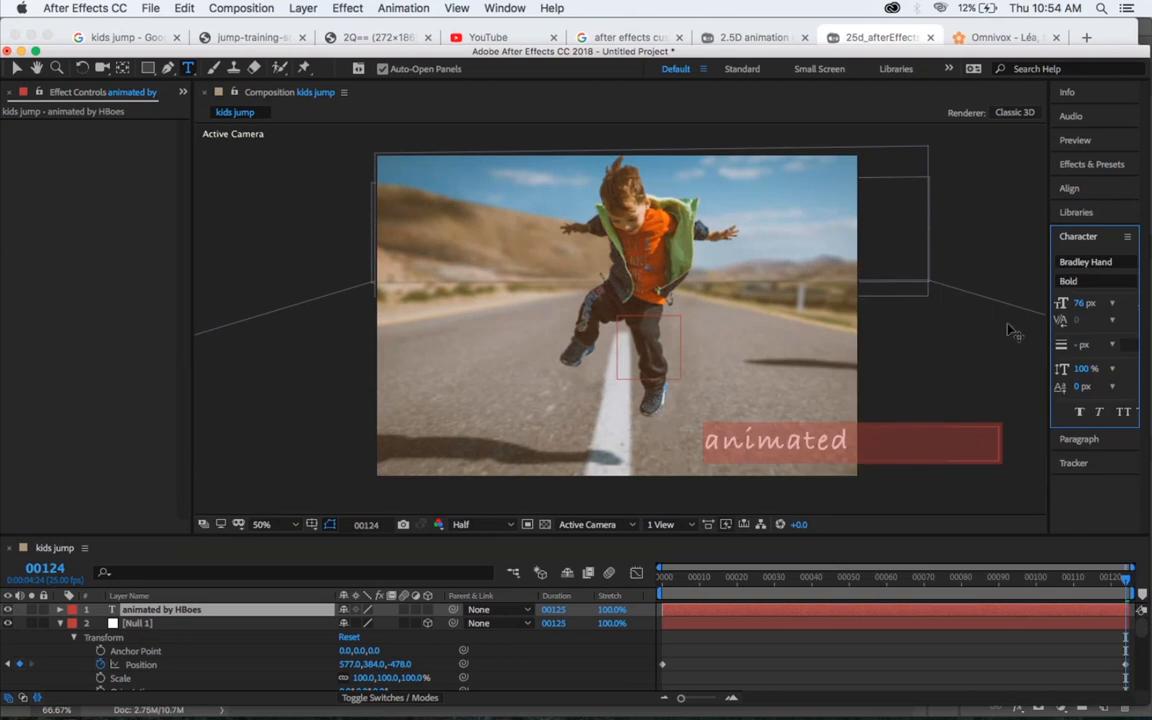
Step: Try the Butterfly font on the credit text, compare other fonts, and go back to Bradley Hand
{"action": "left_click", "coordinate": [1066, 263]}
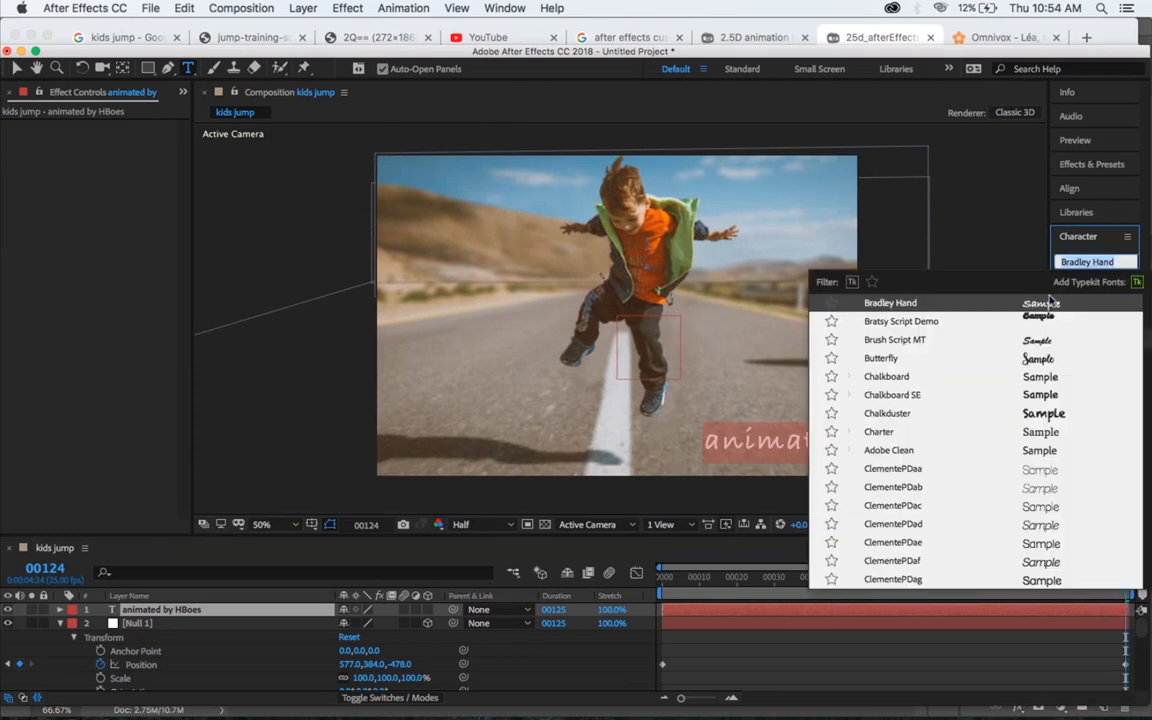
{"action": "left_click", "coordinate": [1038, 366]}
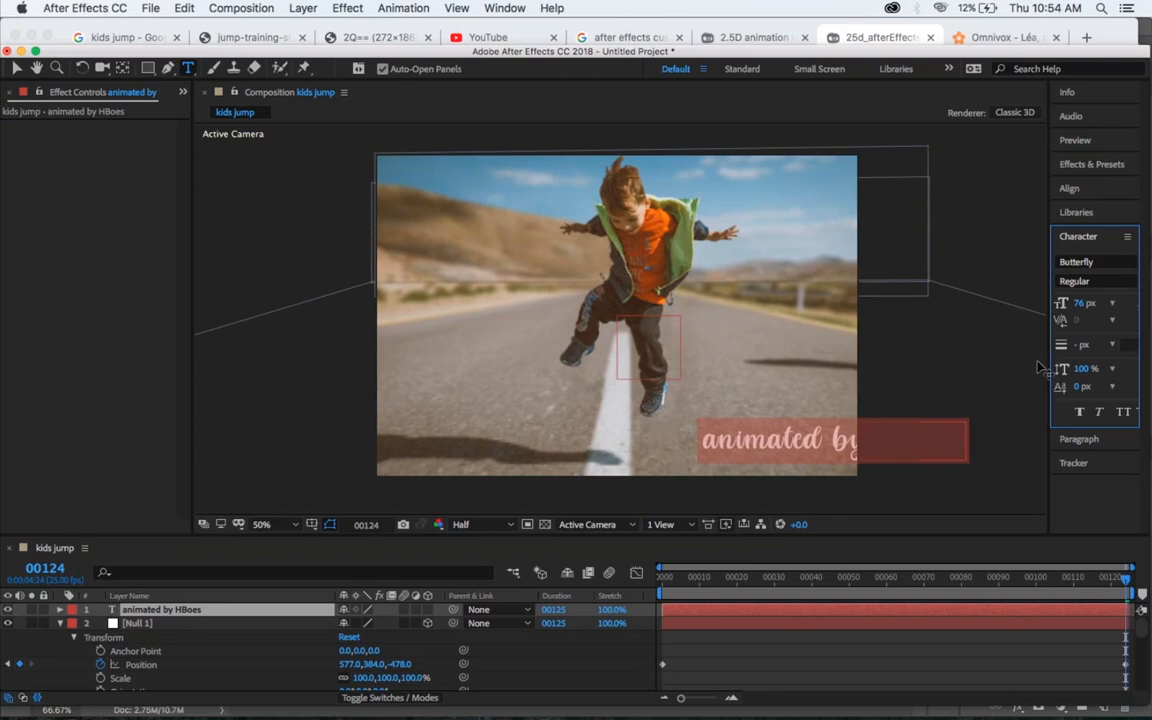
{"action": "left_click", "coordinate": [1078, 262]}
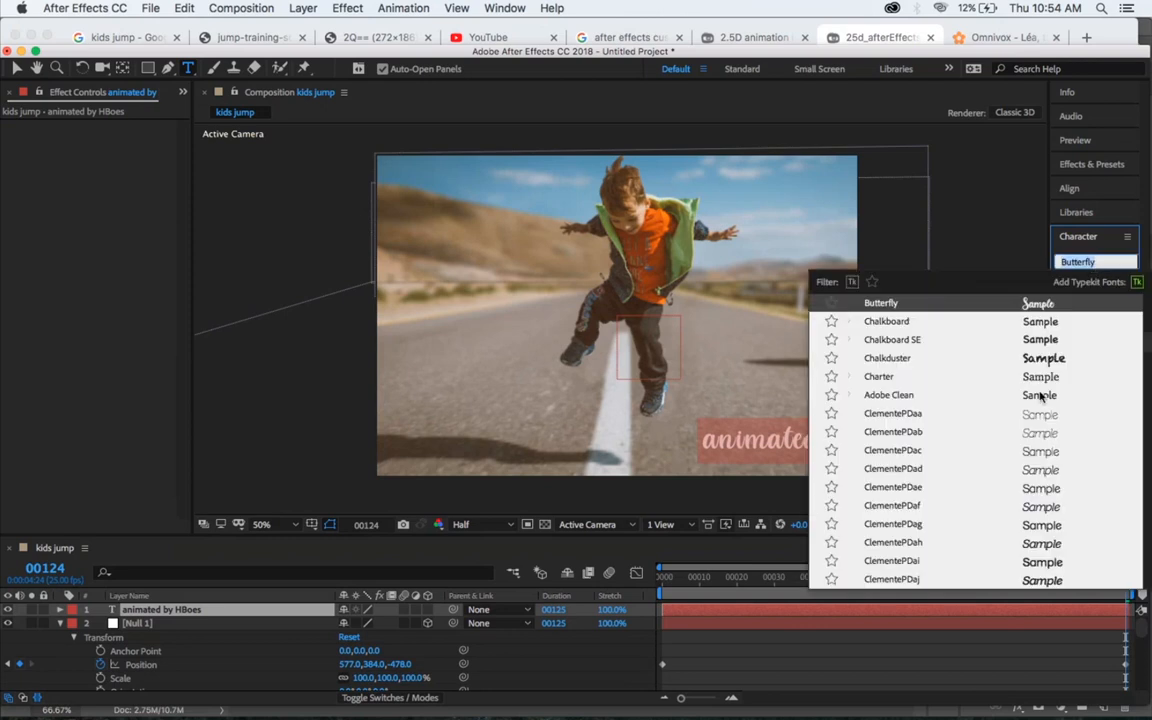
{"action": "scroll", "coordinate": [1030, 440], "scroll_direction": "down", "scroll_amount": 5}
{"action": "scroll", "coordinate": [1030, 440], "scroll_direction": "up", "scroll_amount": 5}
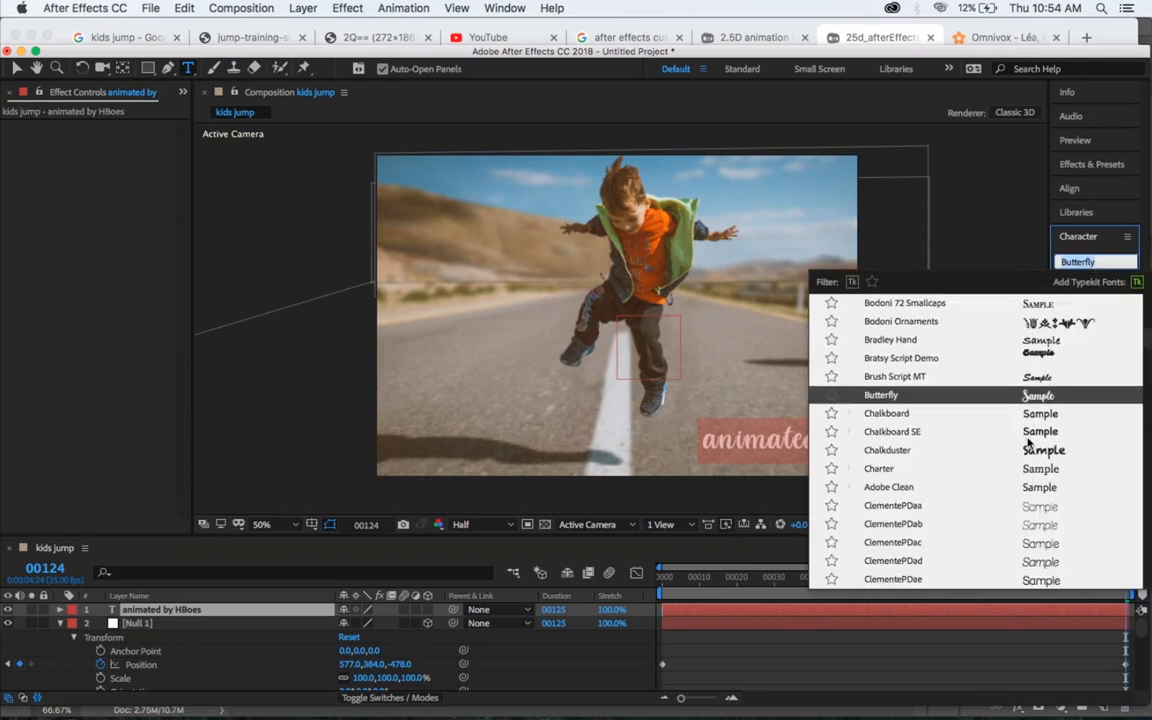
{"action": "left_click", "coordinate": [1058, 342]}
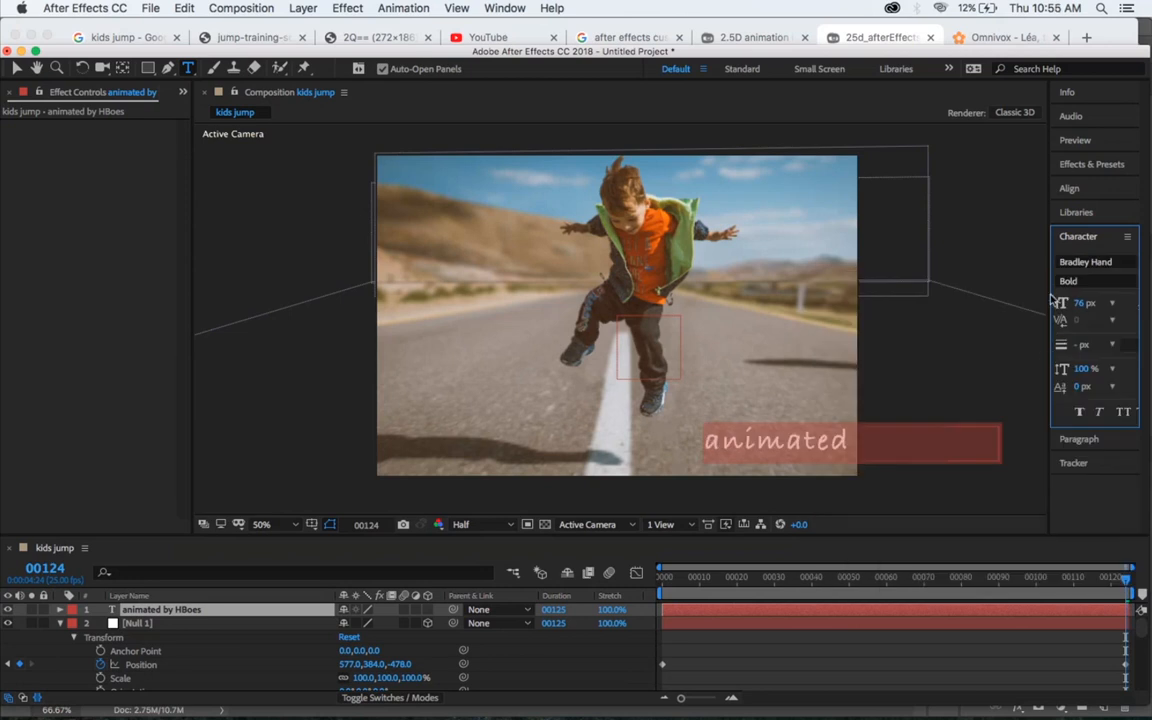
Step: Set the credit text's tracking to 0 and finish editing it with the Selection tool
{"action": "left_click_drag", "start_coordinate": [1046, 296], "coordinate": [973, 297]}
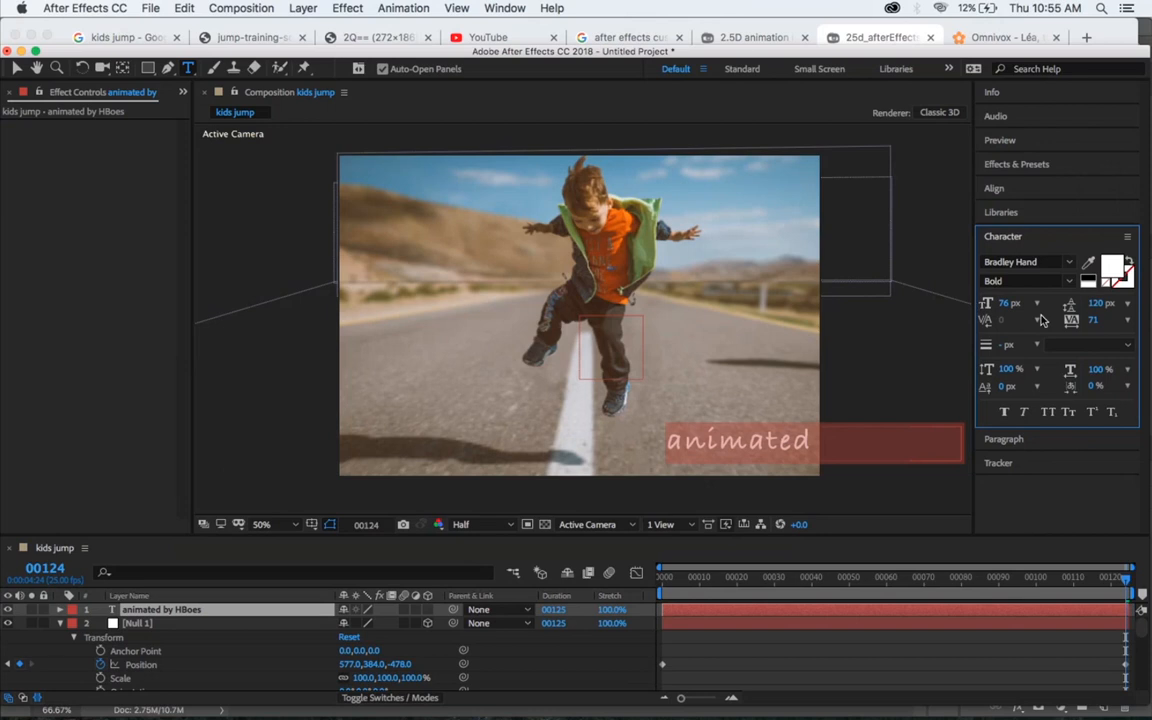
{"action": "left_click", "coordinate": [1128, 325]}
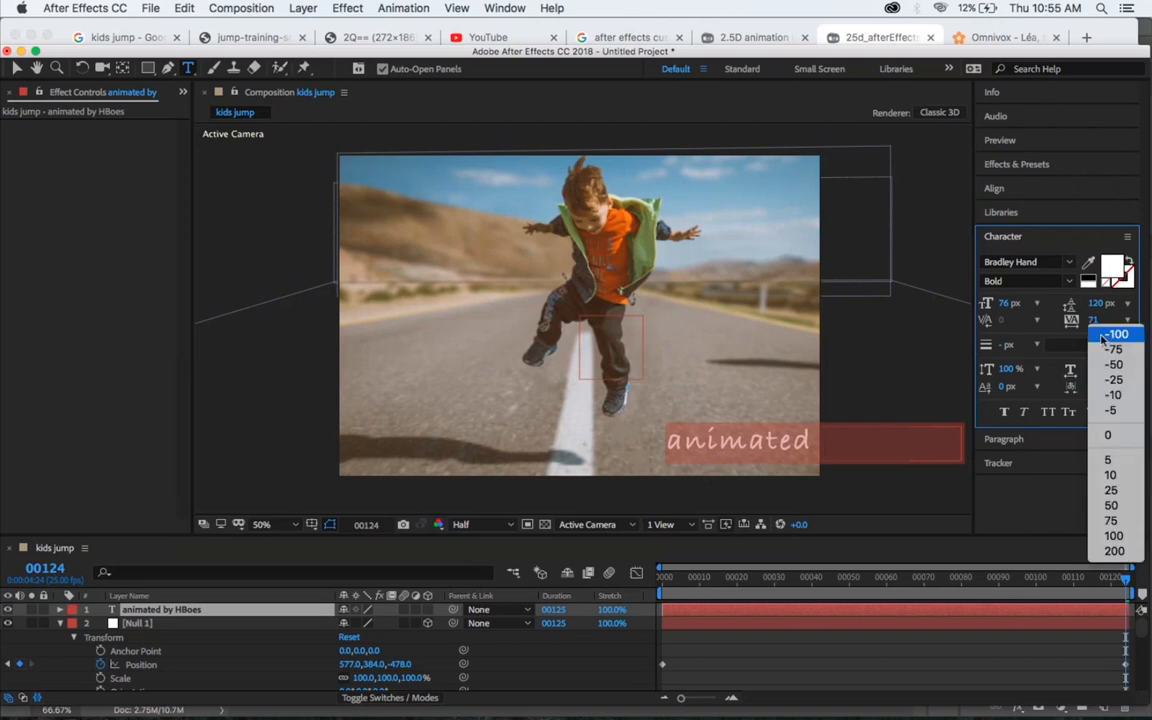
{"action": "left_click", "coordinate": [1113, 440]}
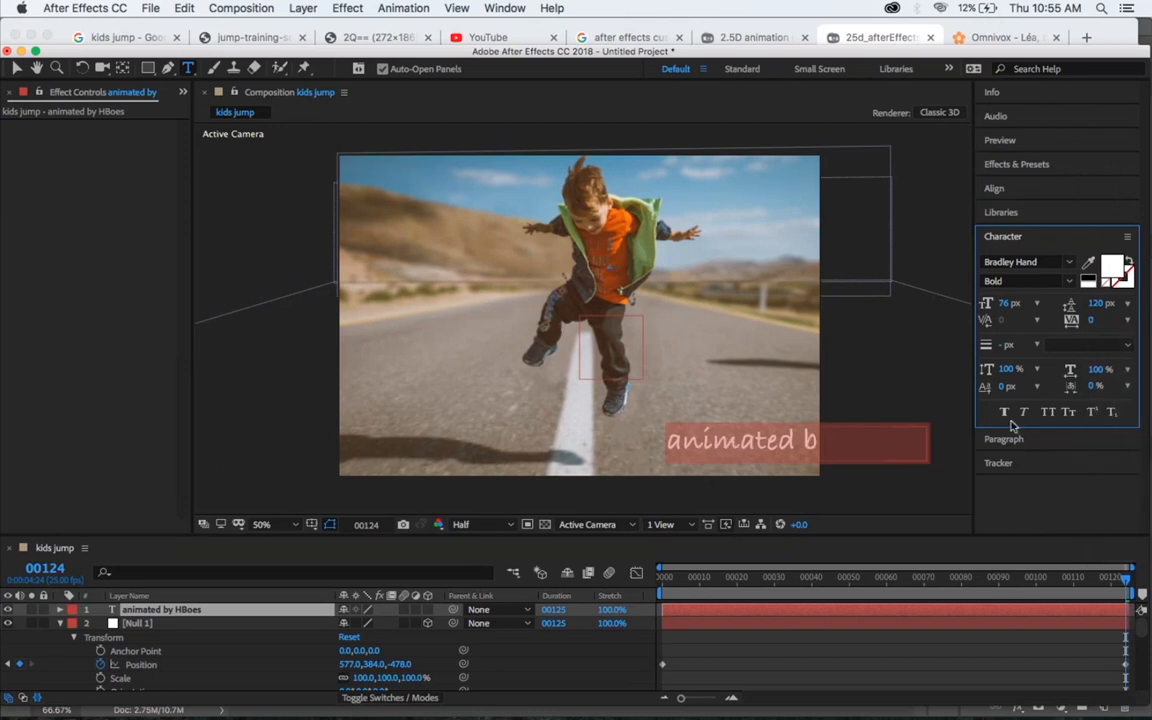
{"action": "left_click", "coordinate": [16, 68]}
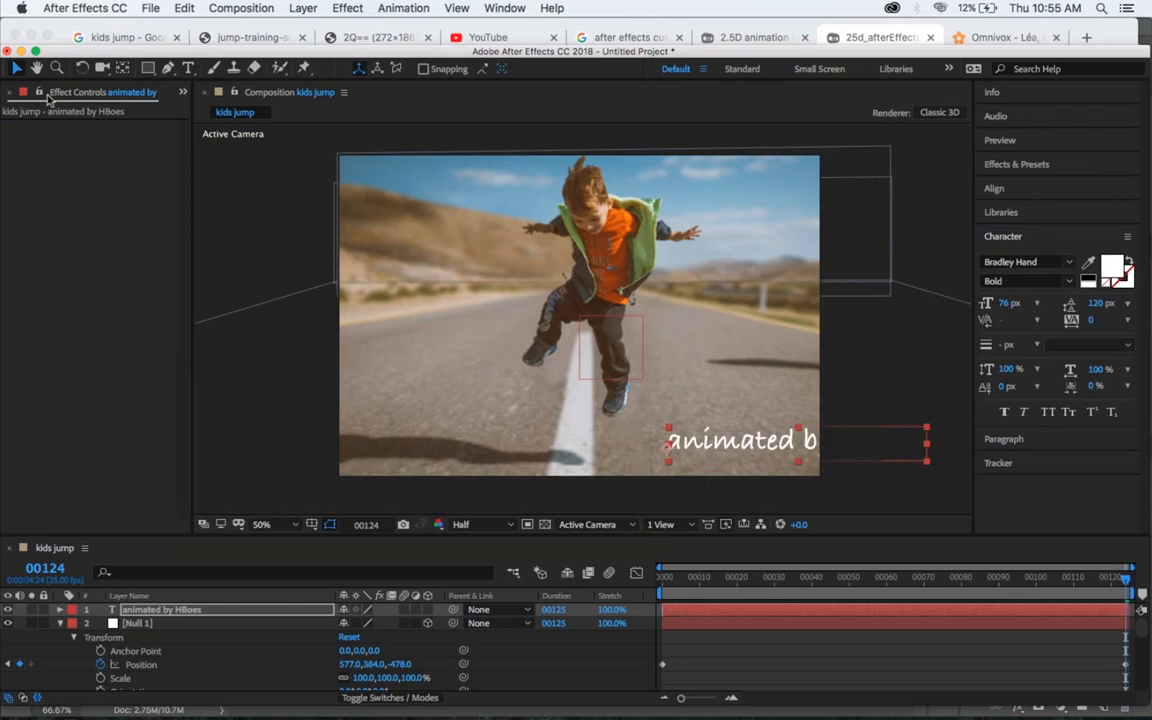
Step: Scale down the credit text and place it low on the road beside the white centre line, fully inside the frame
{"action": "left_click_drag", "start_coordinate": [791, 452], "coordinate": [719, 454]}
{"action": "left_click_drag", "start_coordinate": [855, 430], "coordinate": [807, 437]}
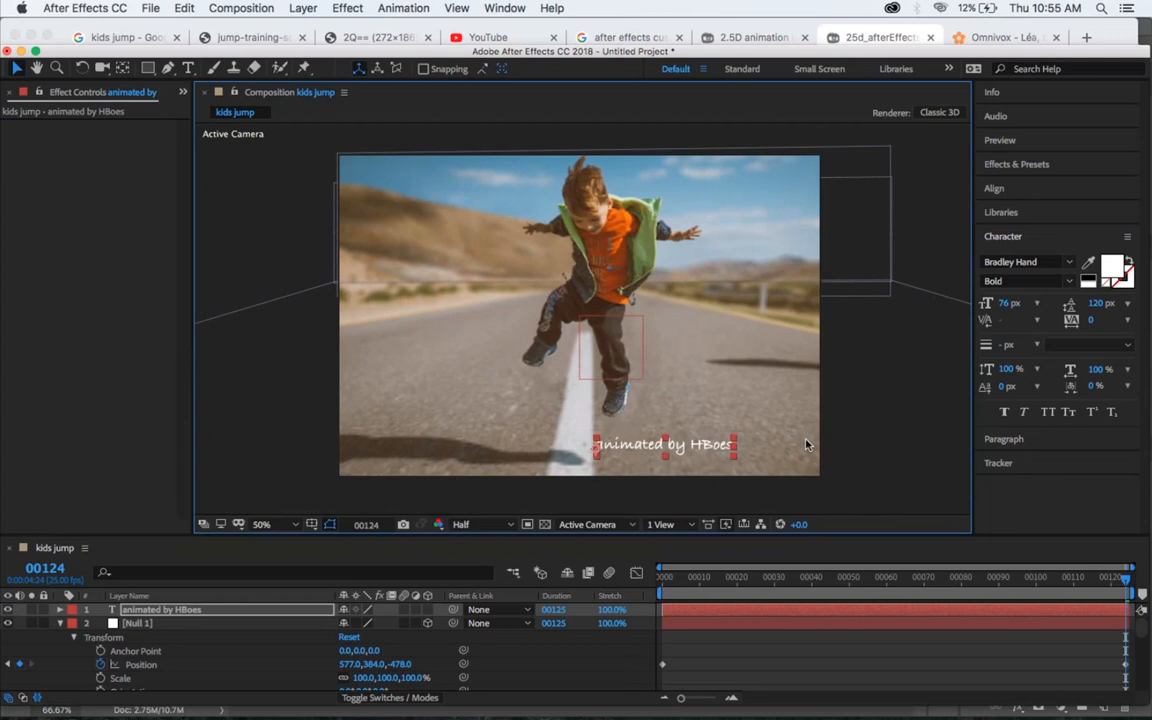
{"action": "left_click_drag", "start_coordinate": [708, 446], "coordinate": [752, 453]}
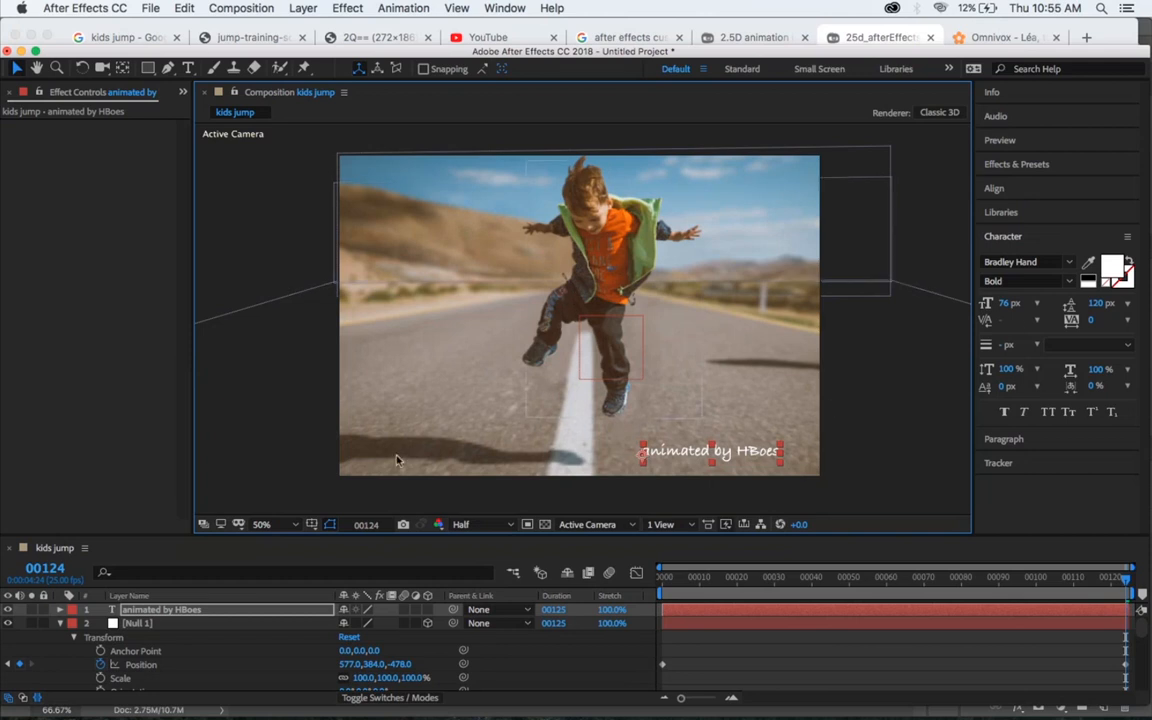
Step: Sample the dark shadow on the road as the credit text's fill colour and preview the animation
{"action": "left_click", "coordinate": [1088, 263]}
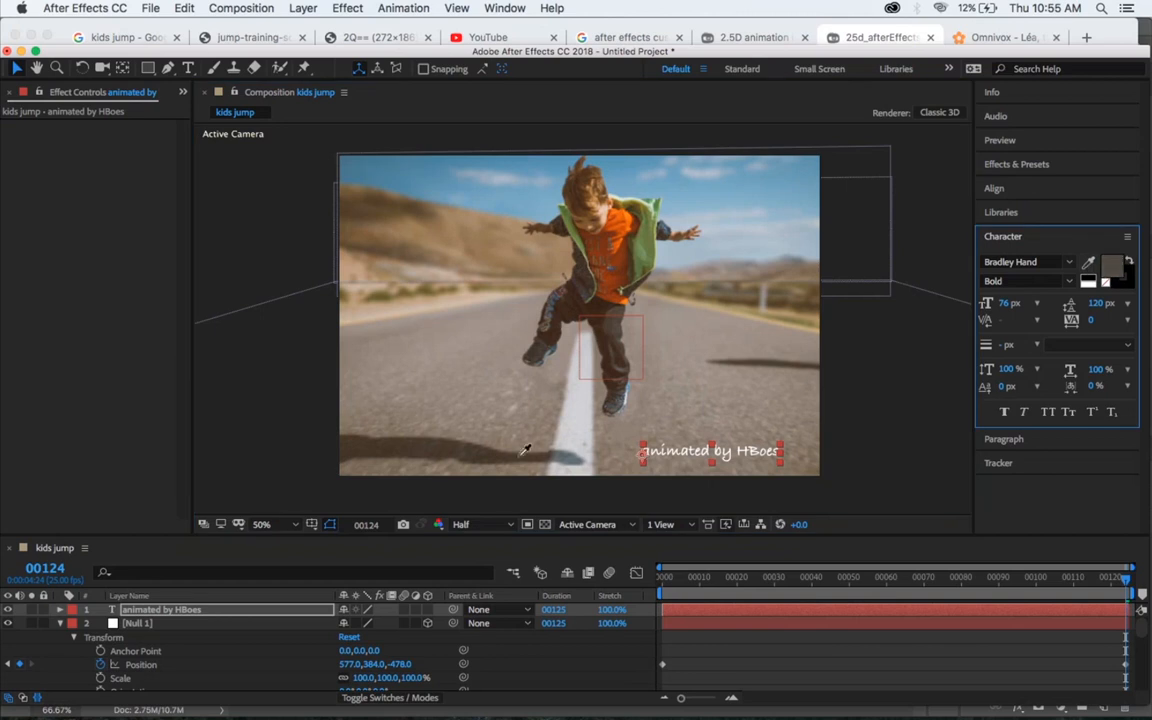
{"action": "left_click", "coordinate": [390, 449]}
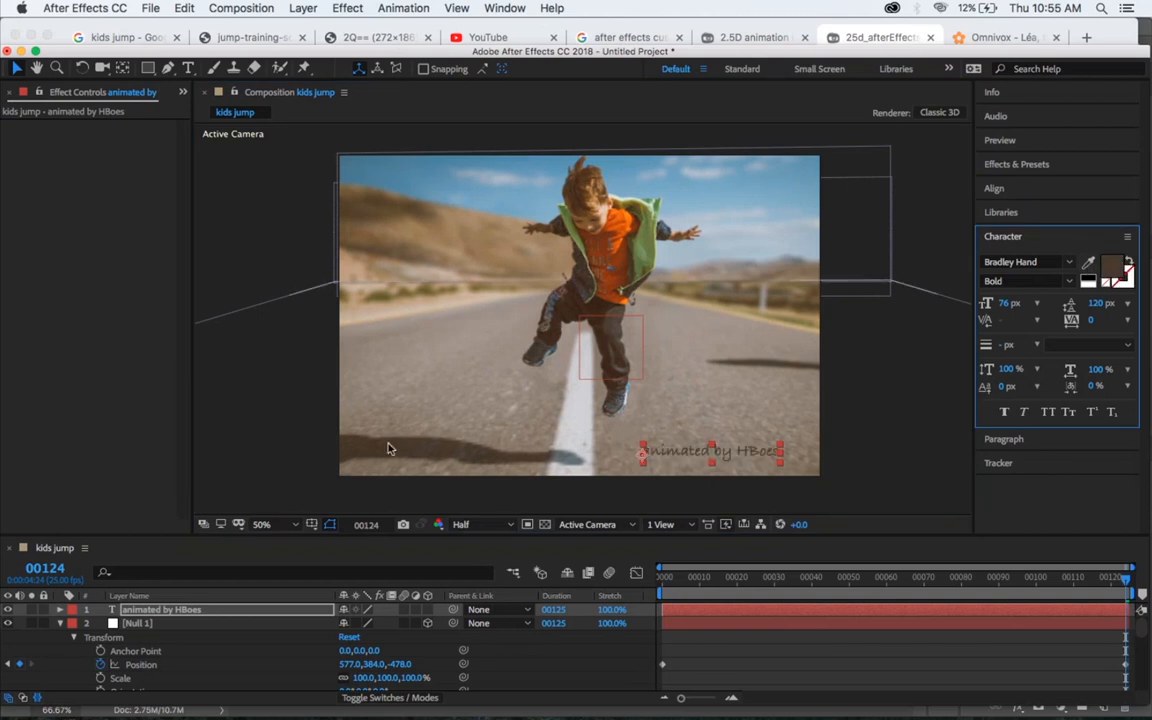
{"action": "left_click", "coordinate": [836, 450]}
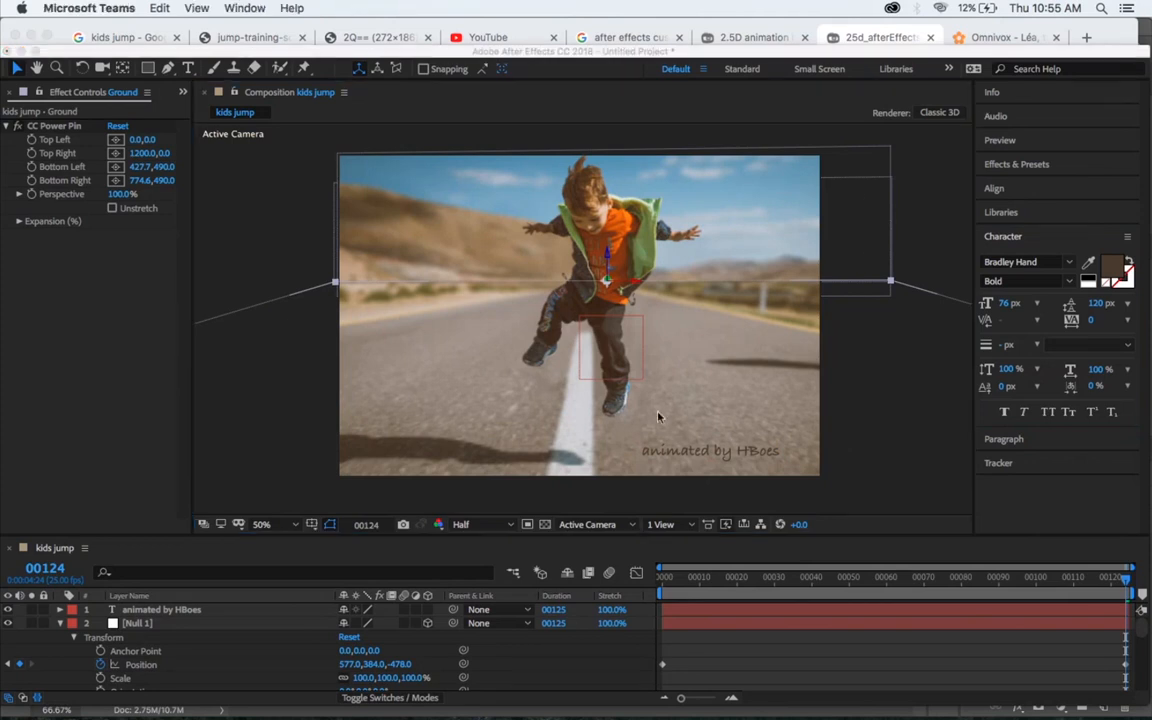
{"action": "left_click", "coordinate": [555, 603]}
{"action": "key", "text": "space"}
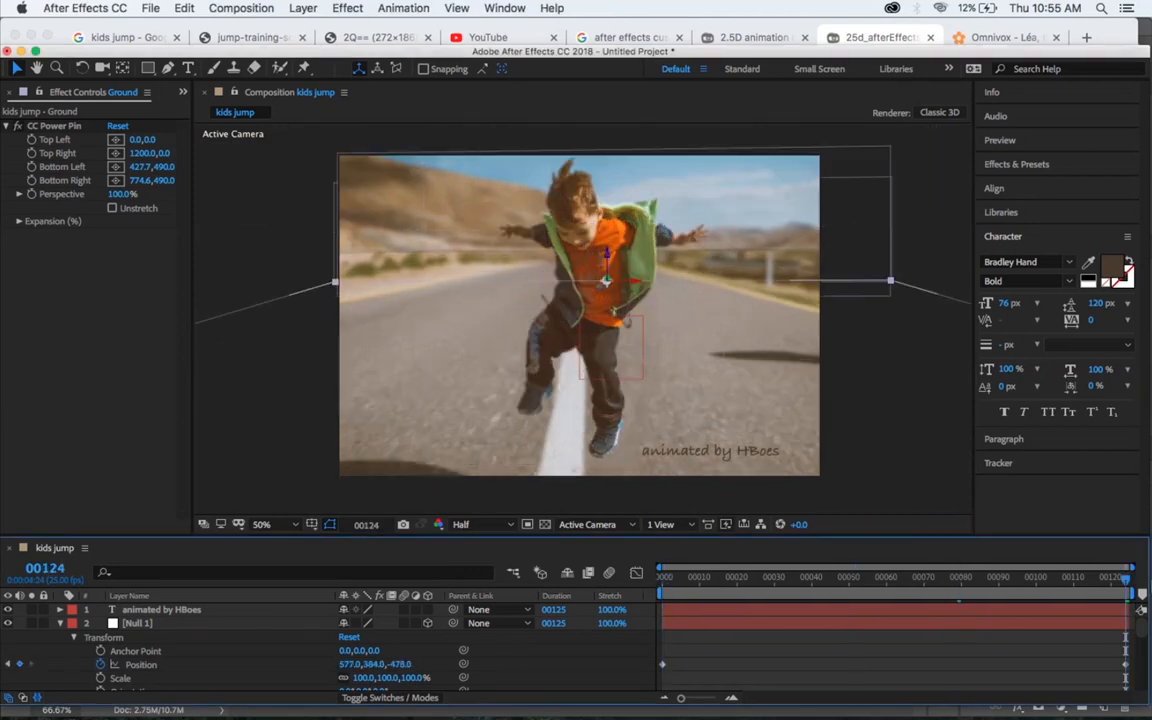
Step: Make the credit text a 3D layer and check its place in the camera view
{"action": "left_click", "coordinate": [428, 610]}
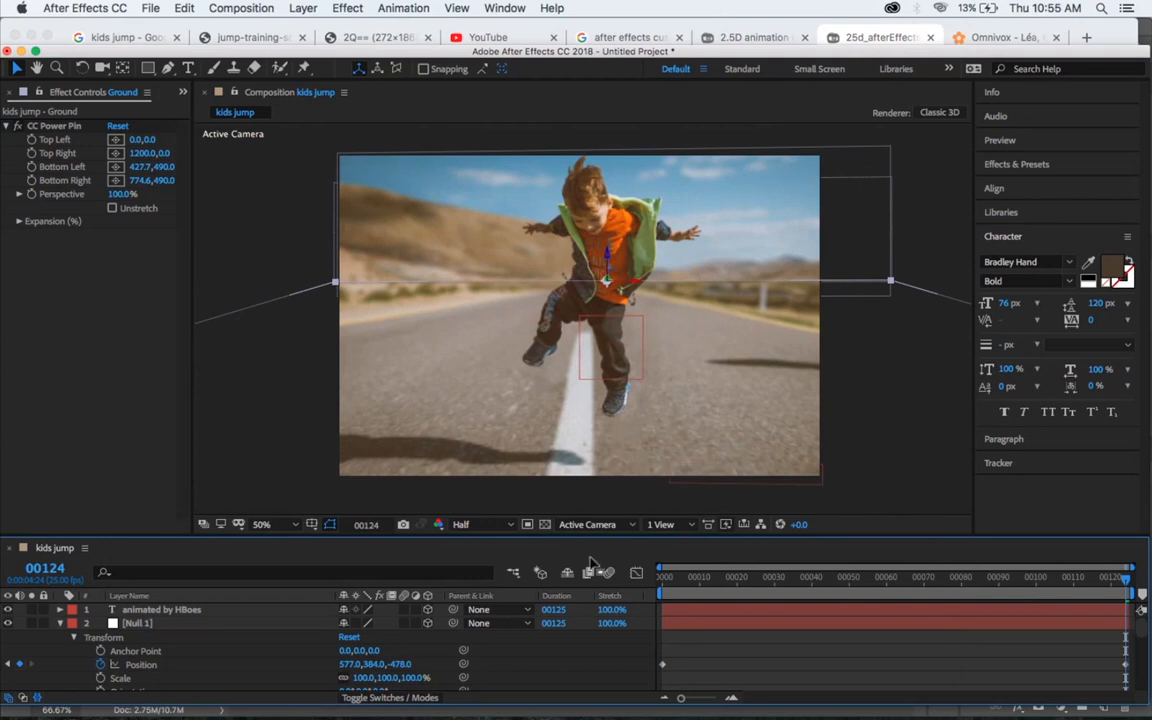
{"action": "scroll", "coordinate": [604, 437], "scroll_direction": "down", "scroll_amount": 3}
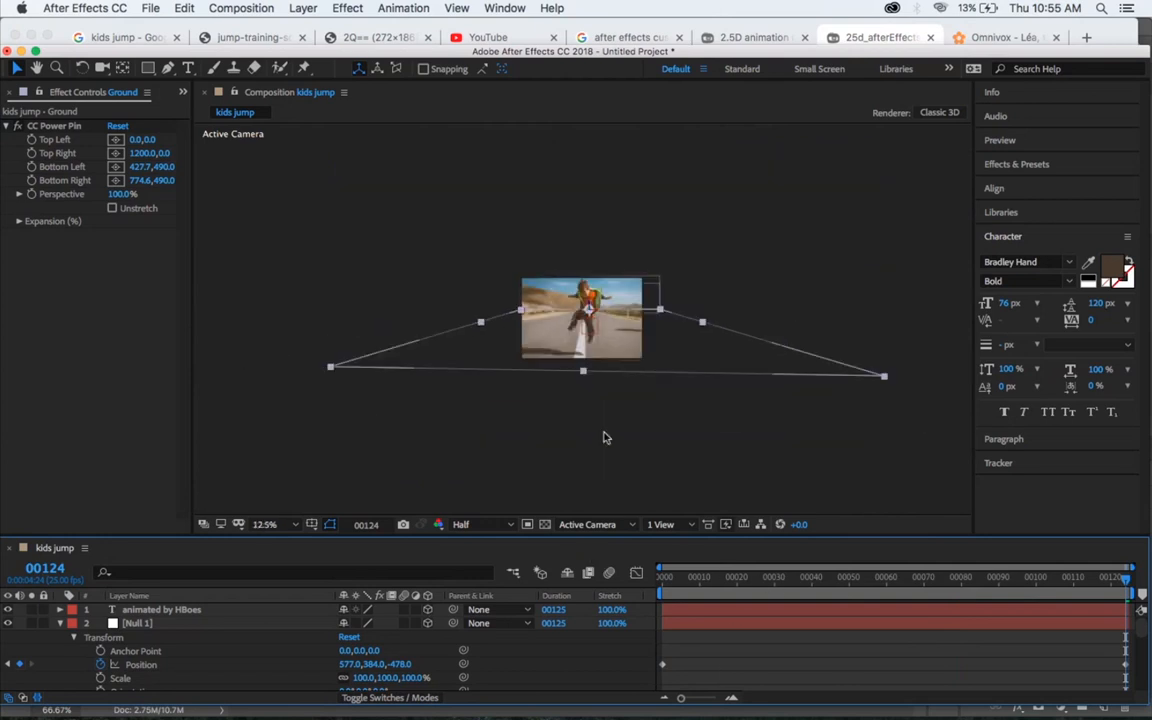
{"action": "scroll", "coordinate": [604, 437], "scroll_direction": "up", "scroll_amount": 1}
{"action": "scroll", "coordinate": [604, 437], "scroll_direction": "up", "scroll_amount": 4}
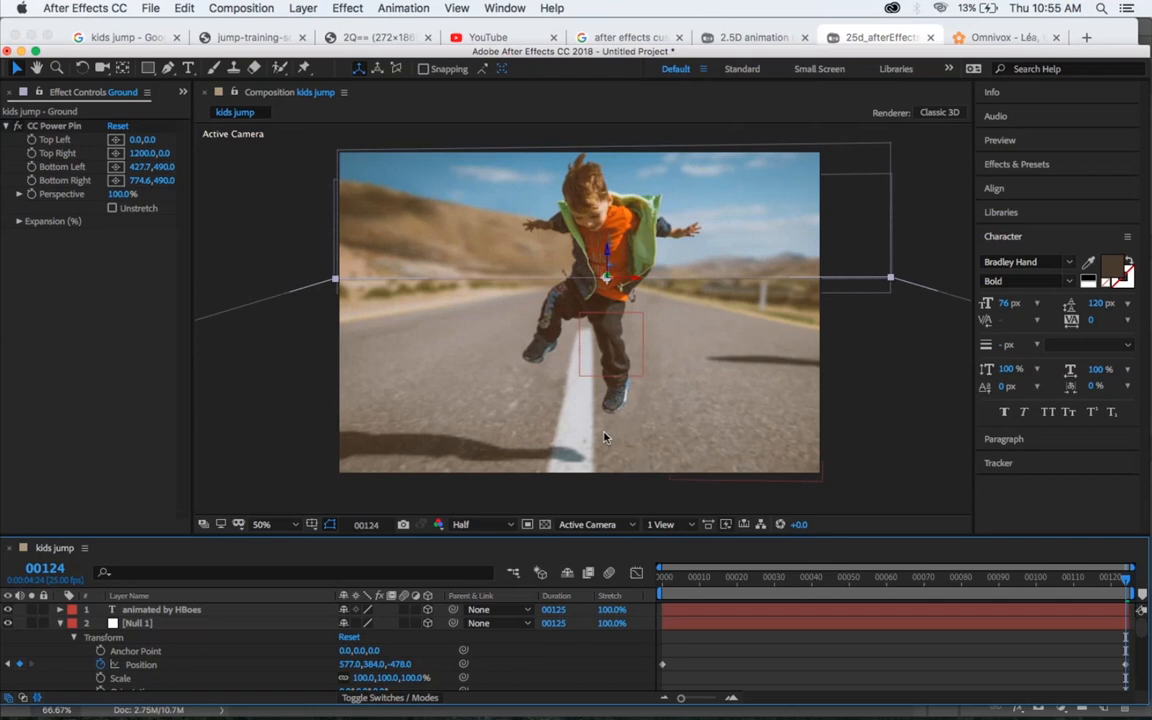
Step: In Custom View 1, move the credit text along its depth axis toward the camera until it sits beside the kid
{"action": "left_click", "coordinate": [596, 526]}
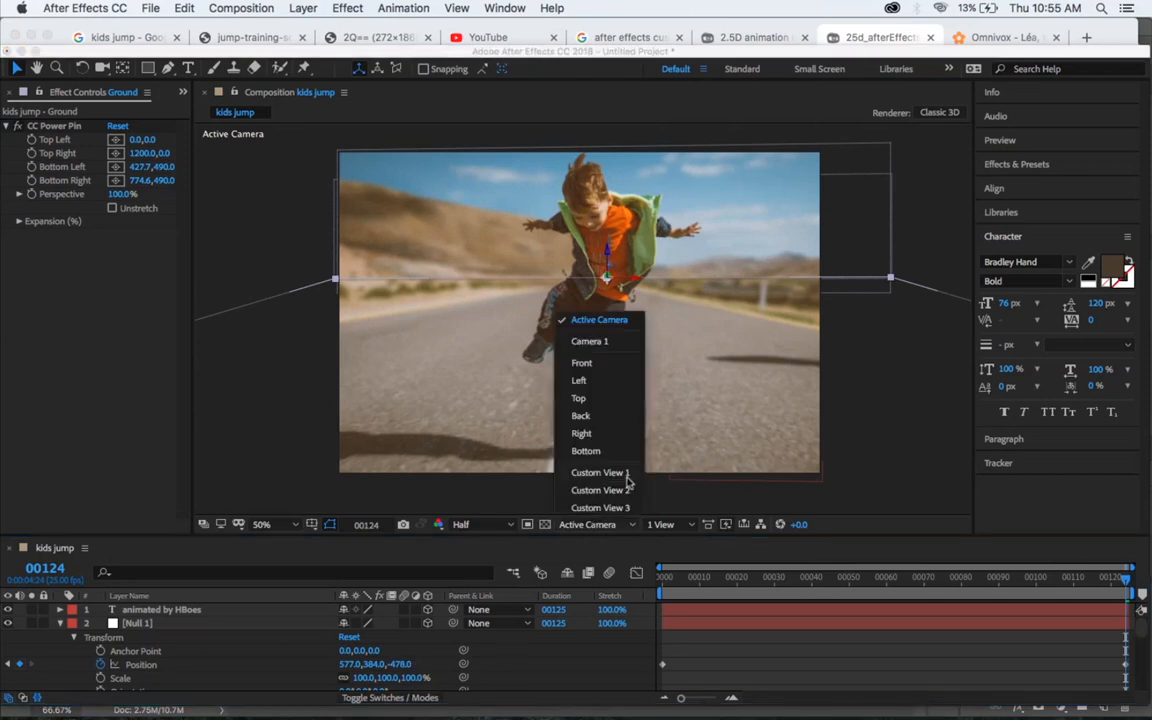
{"action": "left_click", "coordinate": [598, 472]}
{"action": "scroll", "coordinate": [719, 439], "scroll_direction": "down", "scroll_amount": 2}
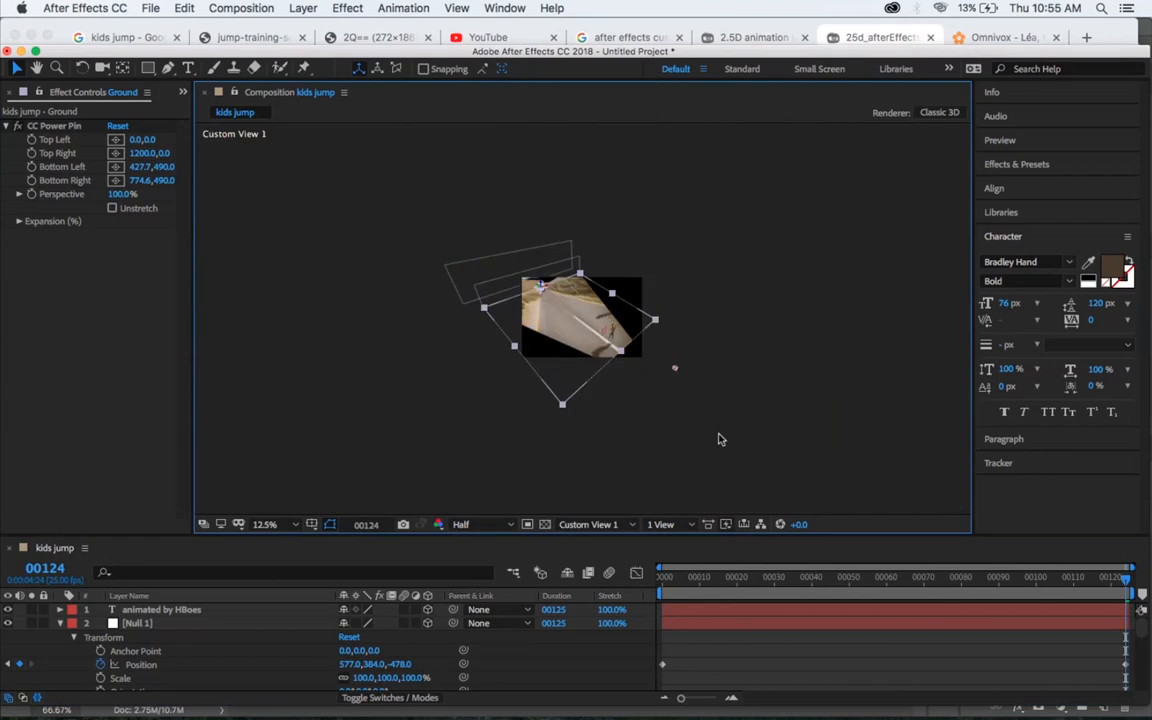
{"action": "scroll", "coordinate": [719, 439], "scroll_direction": "up", "scroll_amount": 1}
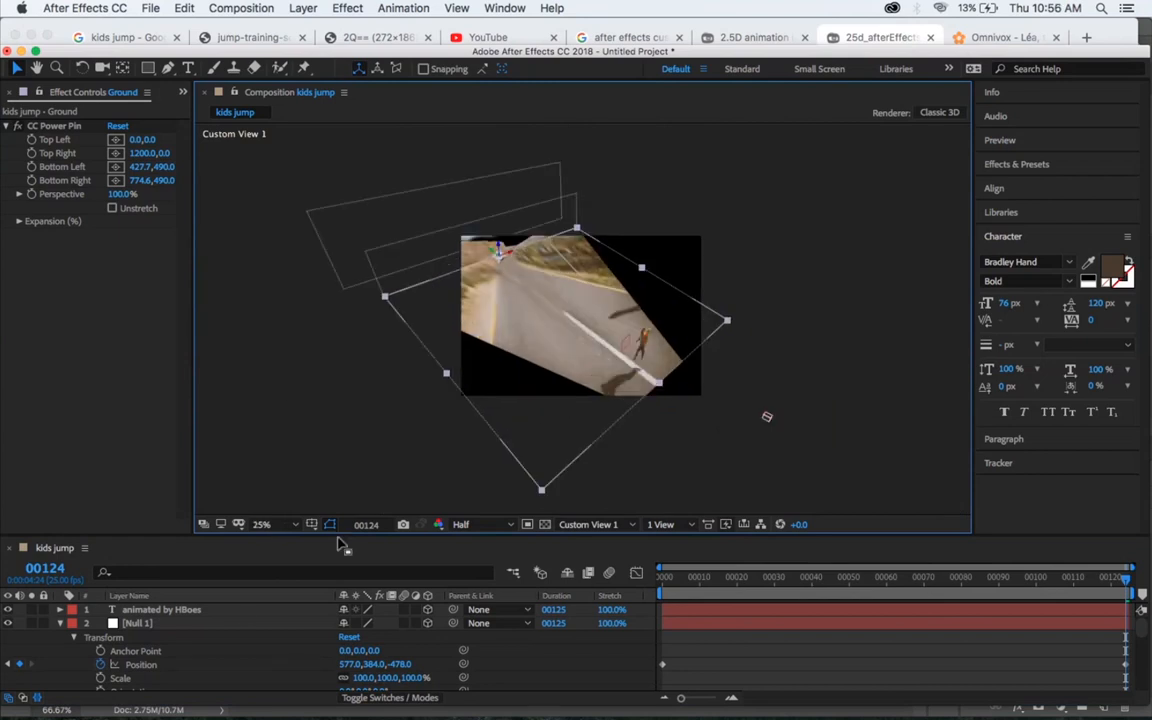
{"action": "left_click", "coordinate": [152, 612]}
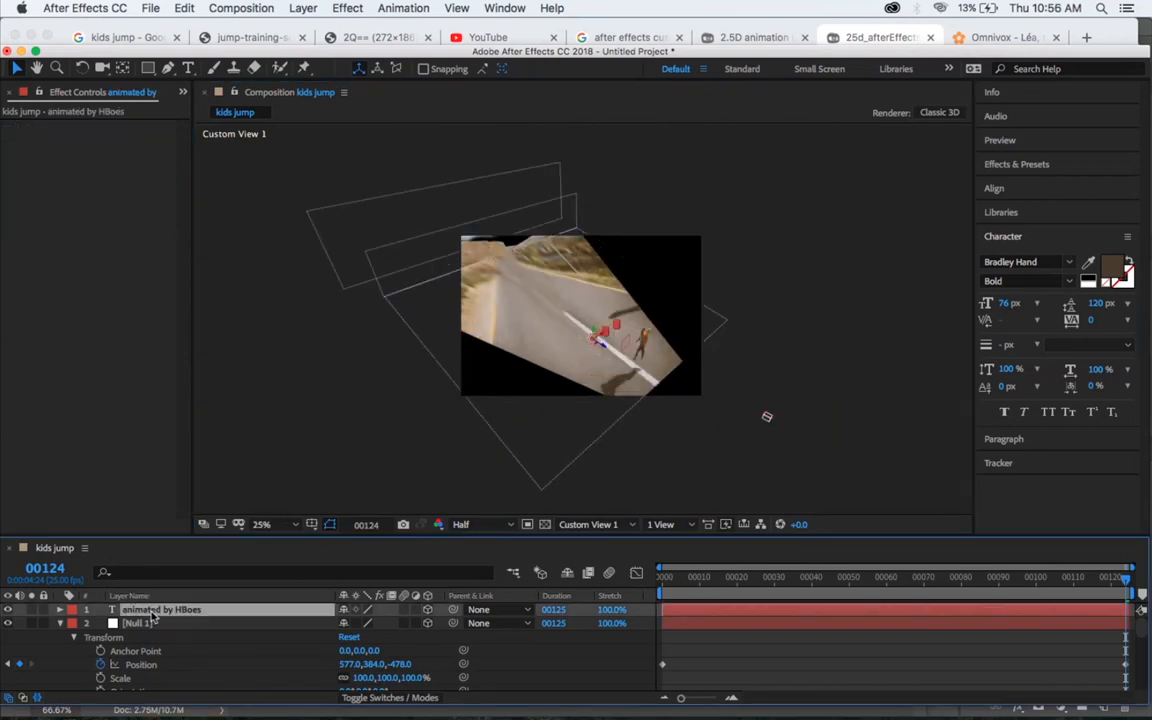
{"action": "left_click_drag", "start_coordinate": [603, 350], "coordinate": [705, 410]}
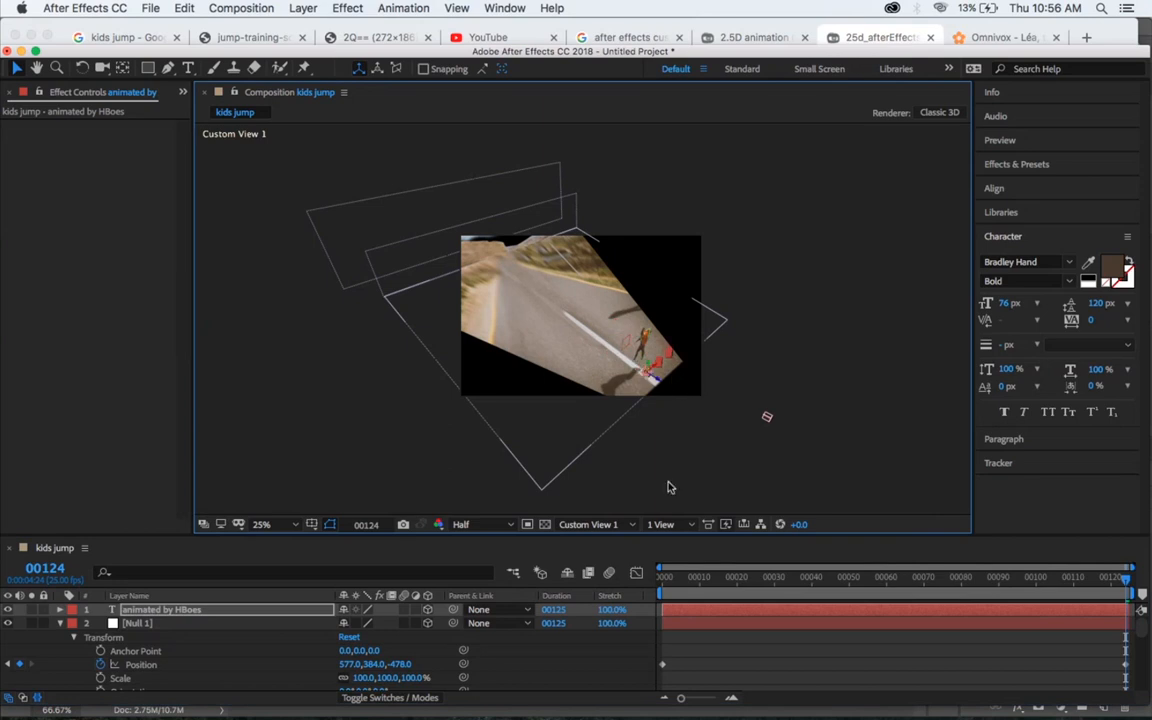
Step: Back in the Active Camera view, raise the credit text into the frame, shift it toward the road line and narrow it to fit
{"action": "left_click", "coordinate": [595, 524]}
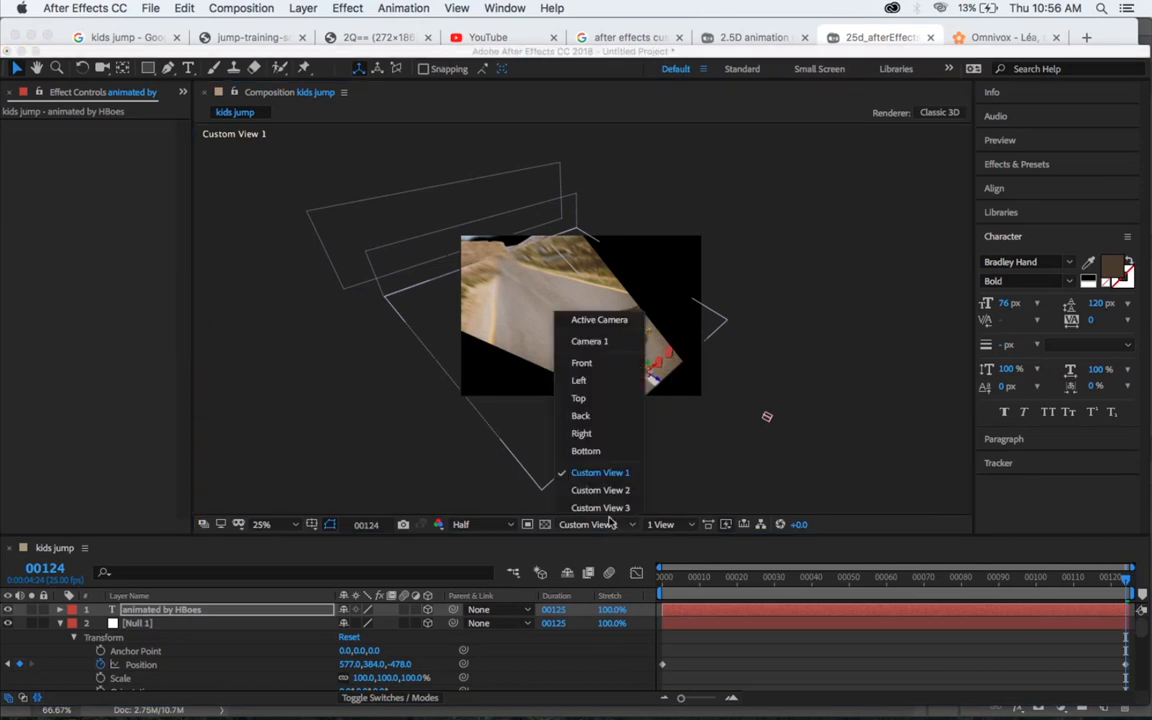
{"action": "left_click", "coordinate": [612, 320]}
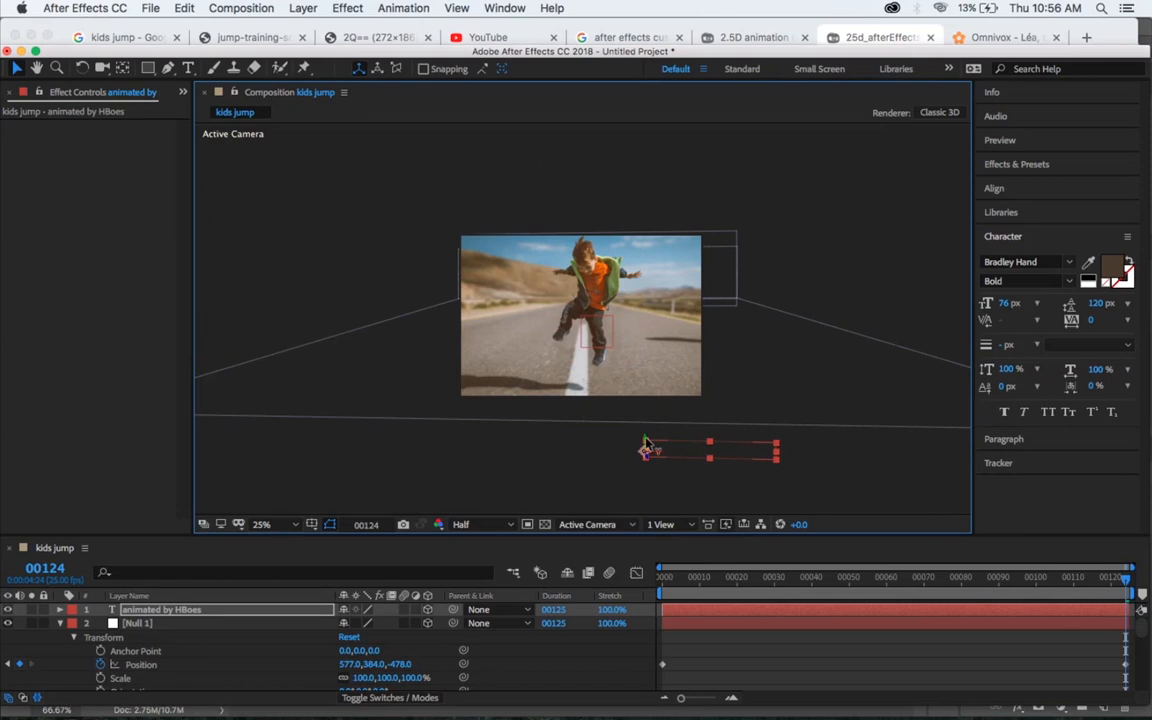
{"action": "left_click_drag", "start_coordinate": [646, 439], "coordinate": [642, 405]}
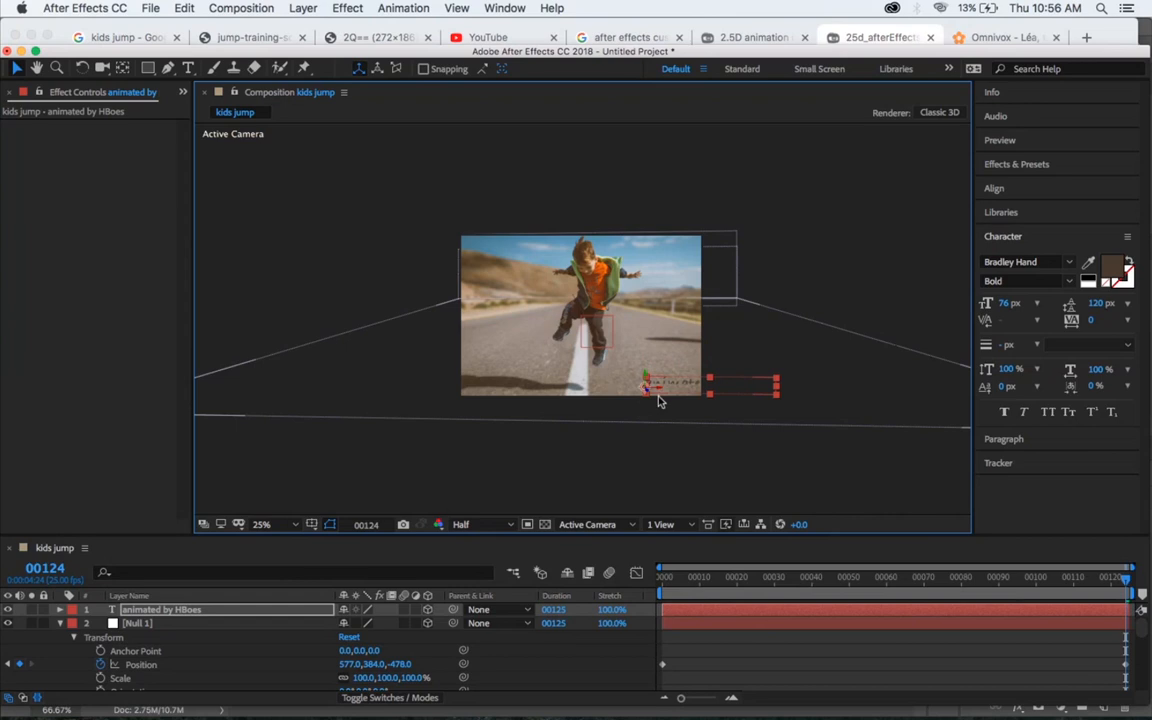
{"action": "left_click_drag", "start_coordinate": [655, 392], "coordinate": [645, 391]}
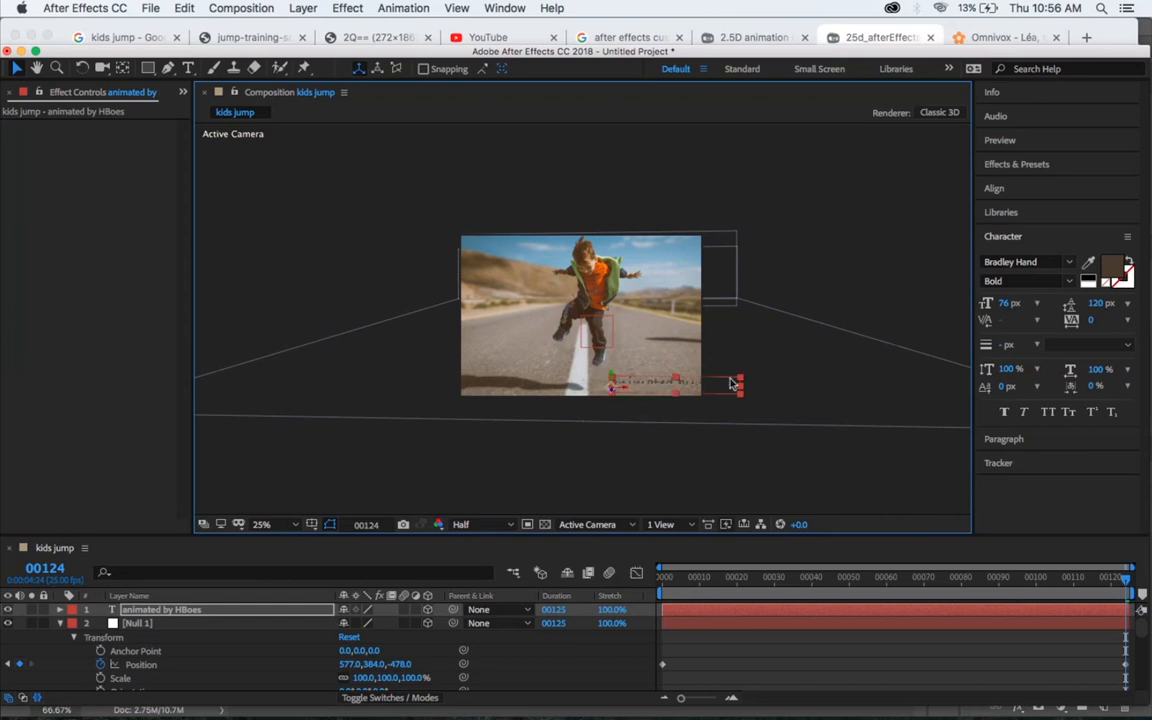
{"action": "left_click_drag", "start_coordinate": [740, 386], "coordinate": [704, 386]}
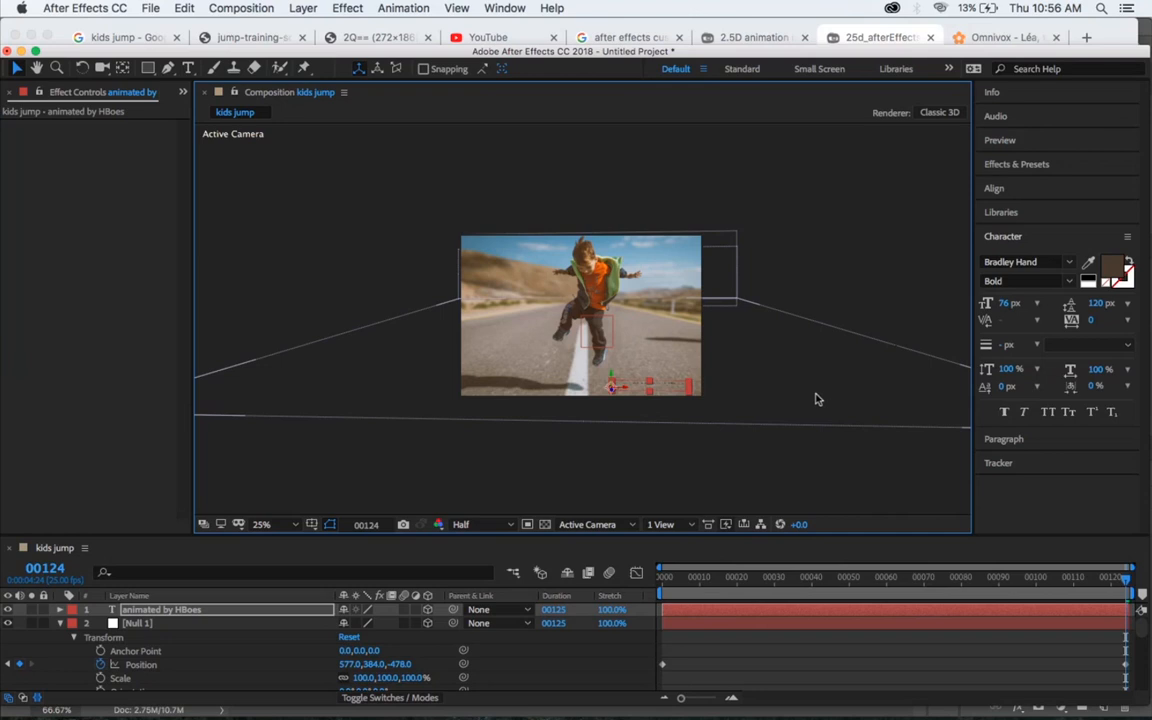
{"action": "key", "text": "period"}
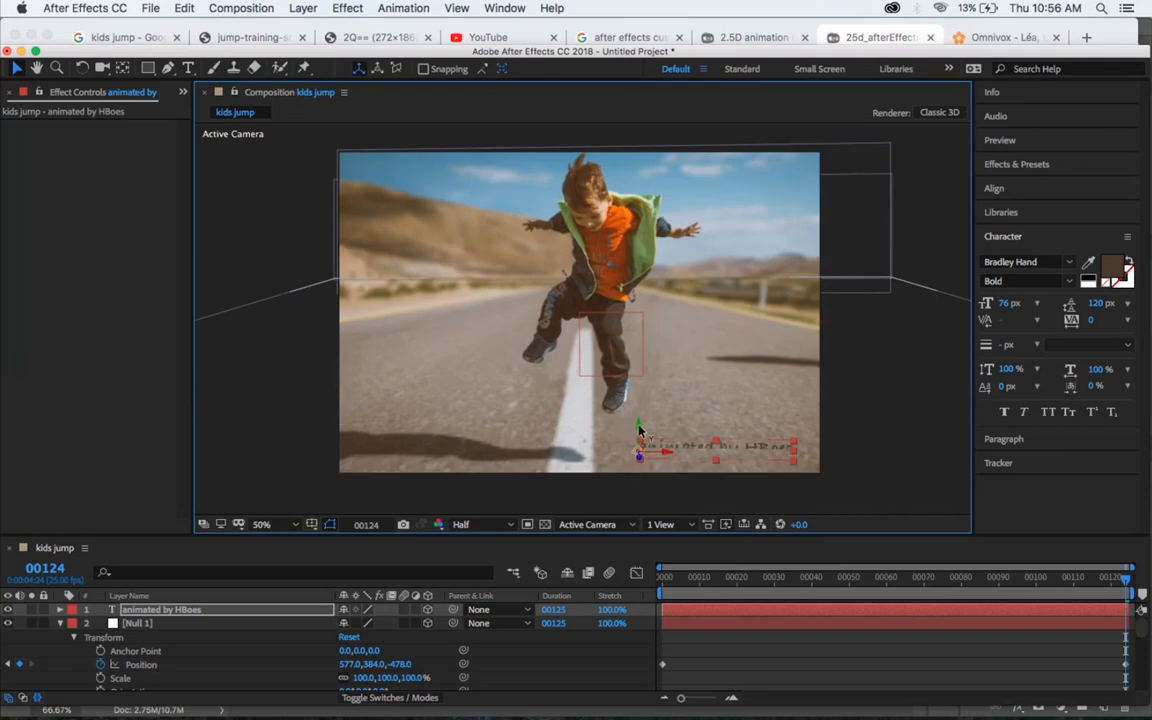
{"action": "left_click", "coordinate": [840, 485]}
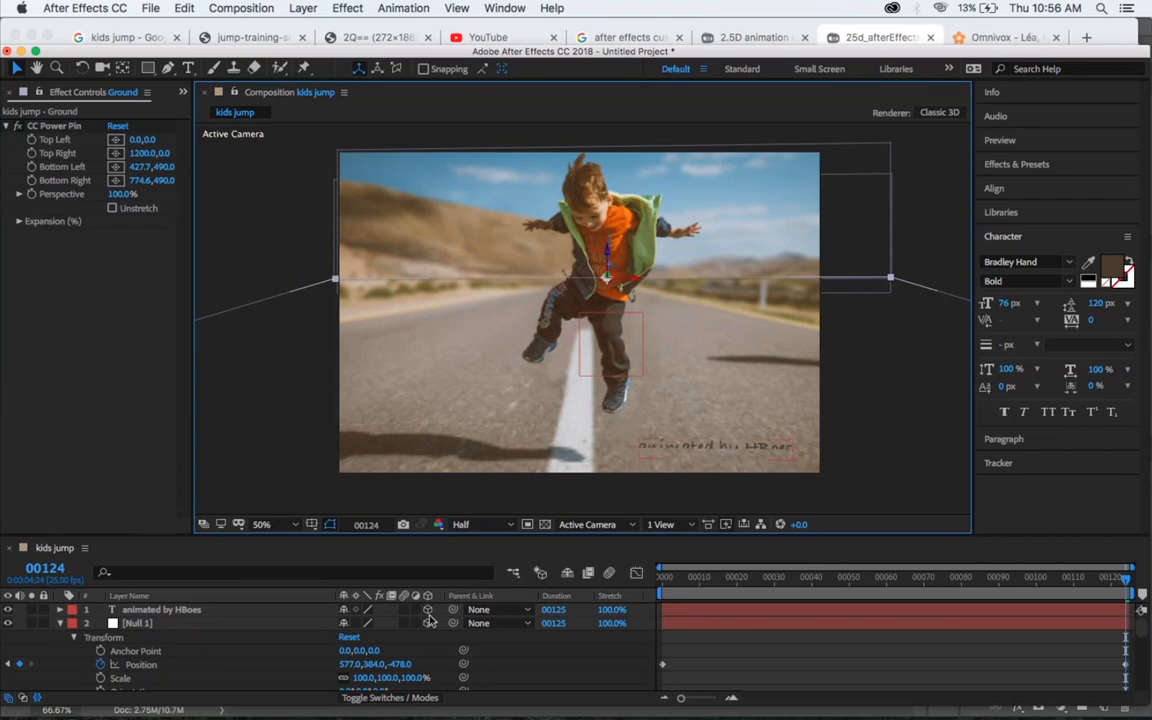
Step: Add an adjustment layer and place it directly beneath the credit text layer, above Null 1
{"action": "left_click", "coordinate": [251, 614]}
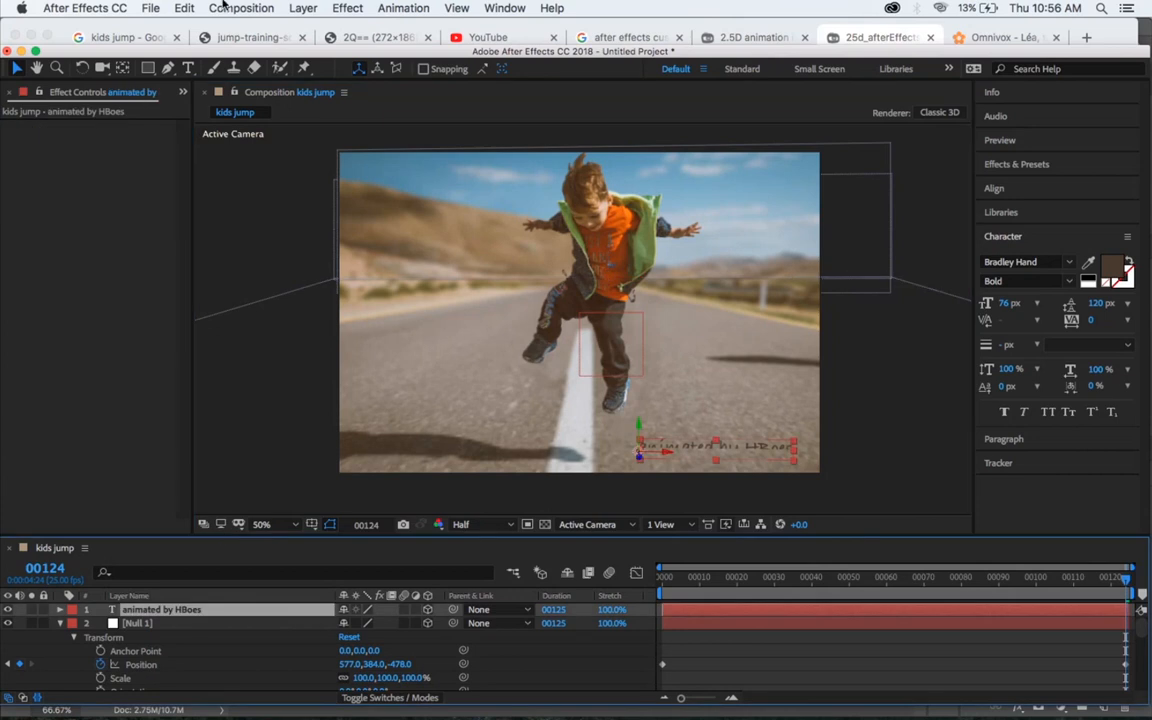
{"action": "key", "text": "super+Tab"}
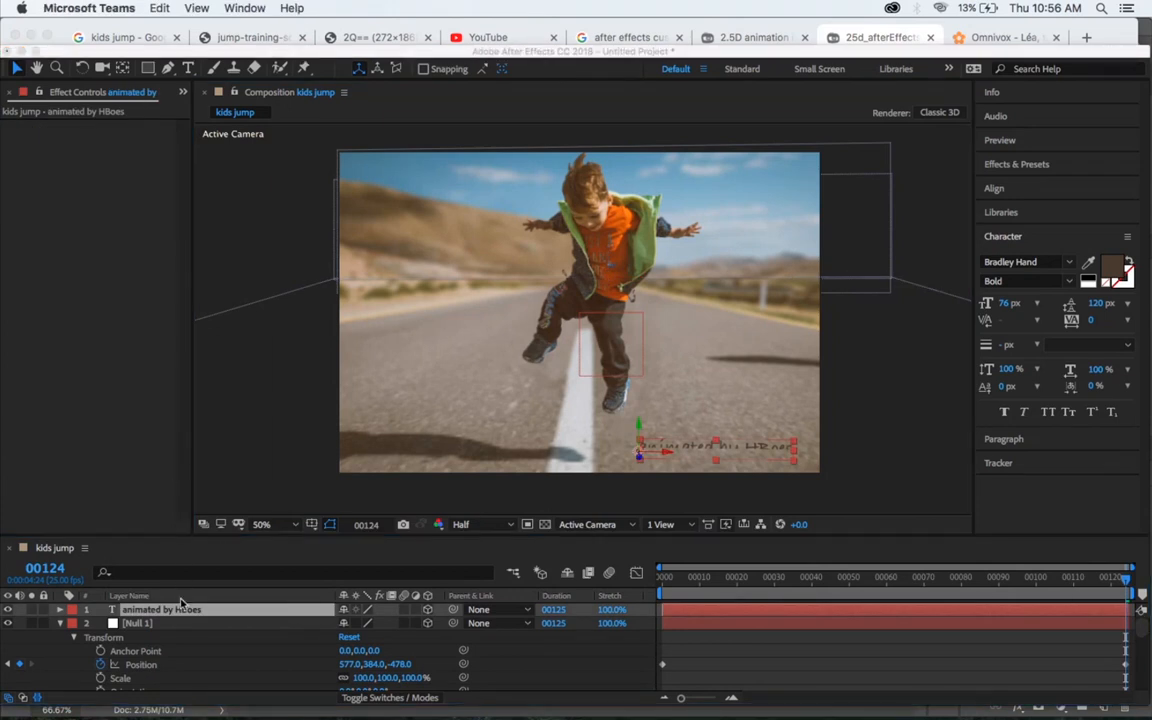
{"action": "left_click", "coordinate": [178, 614]}
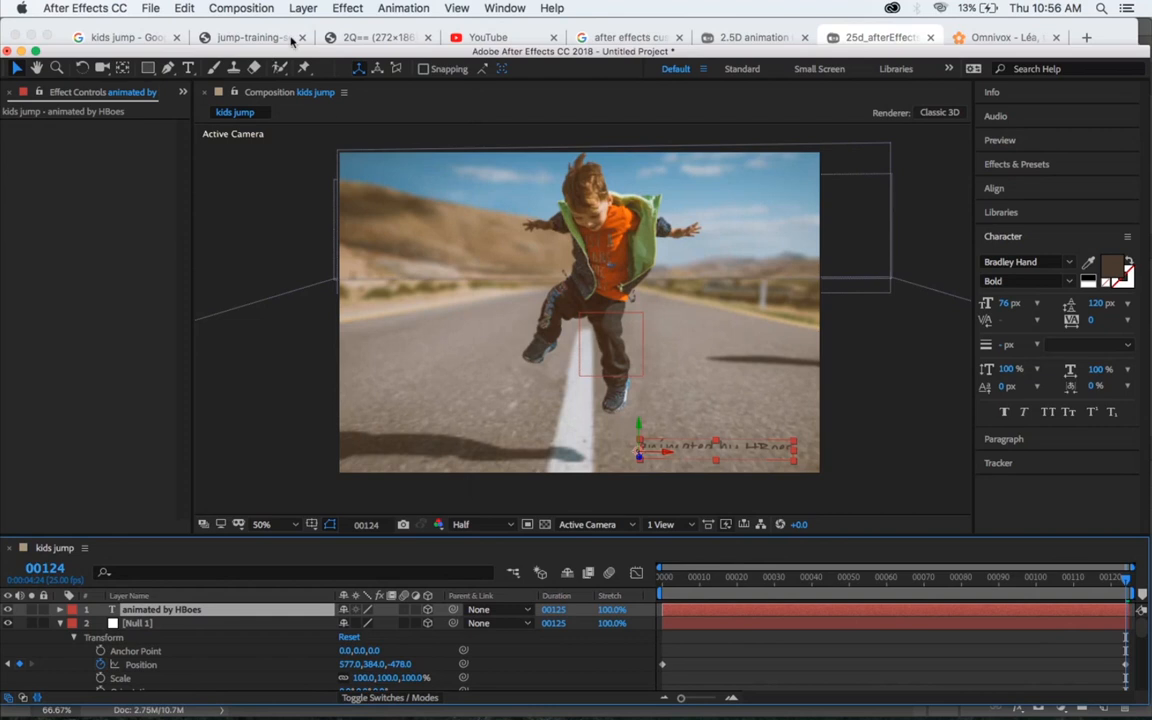
{"action": "left_click", "coordinate": [303, 8]}
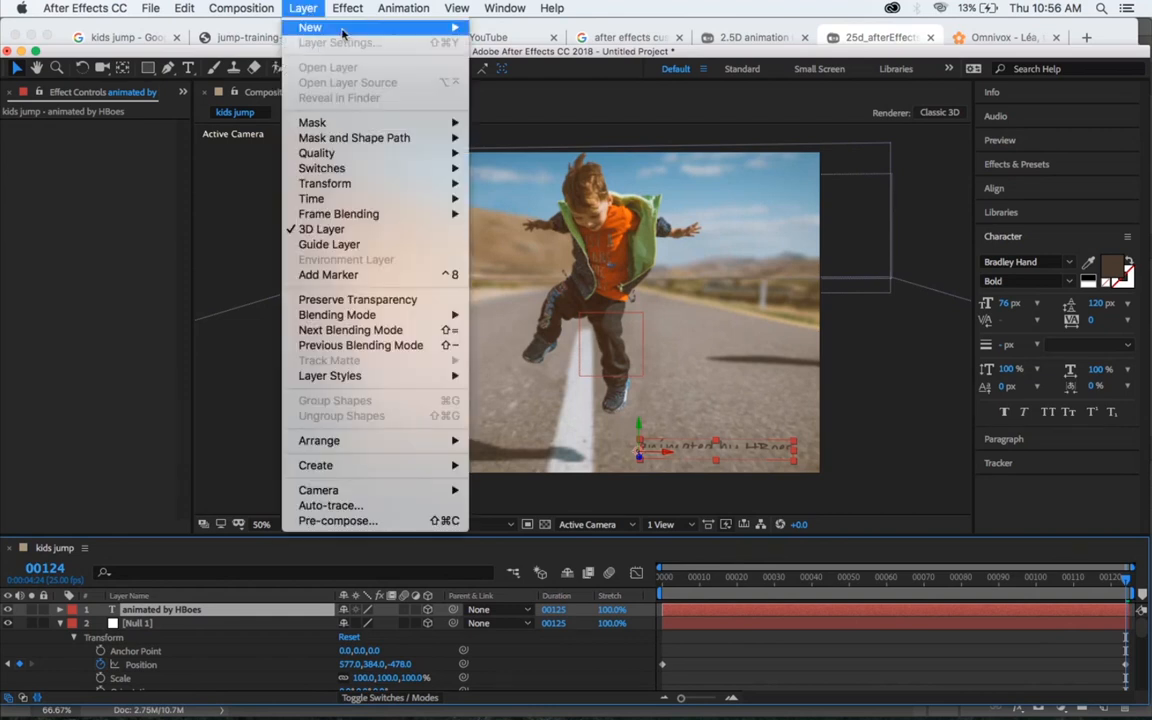
{"action": "mouse_move", "coordinate": [310, 27]}
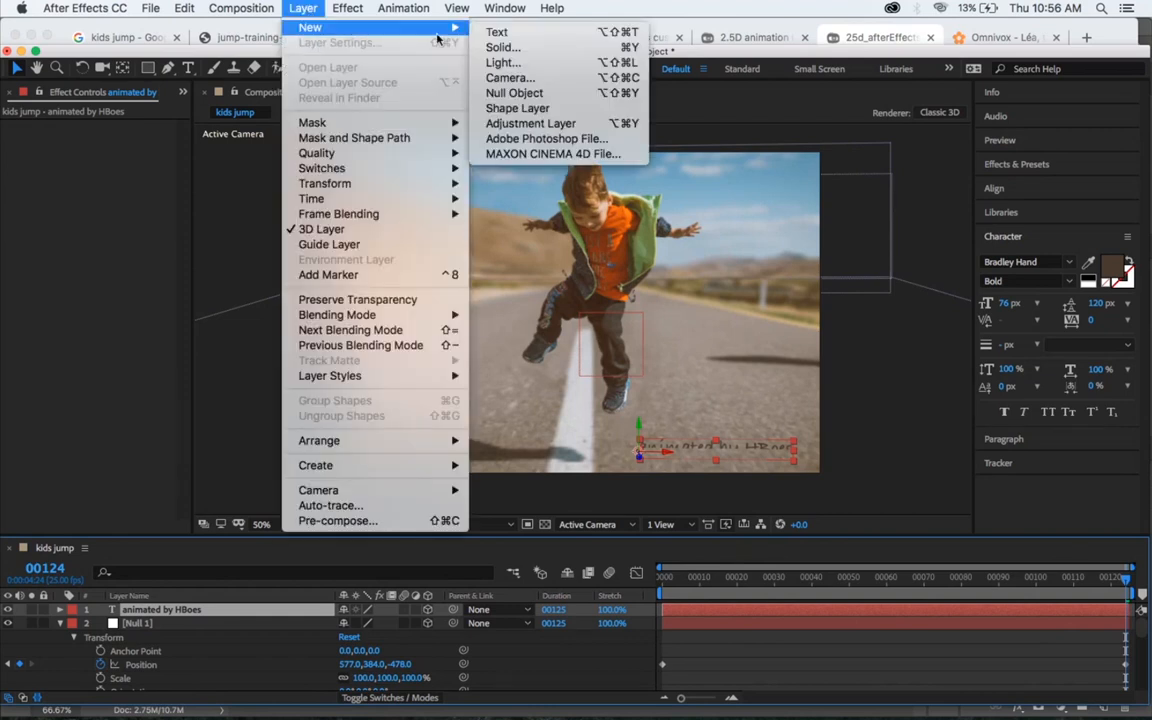
{"action": "left_click", "coordinate": [521, 125]}
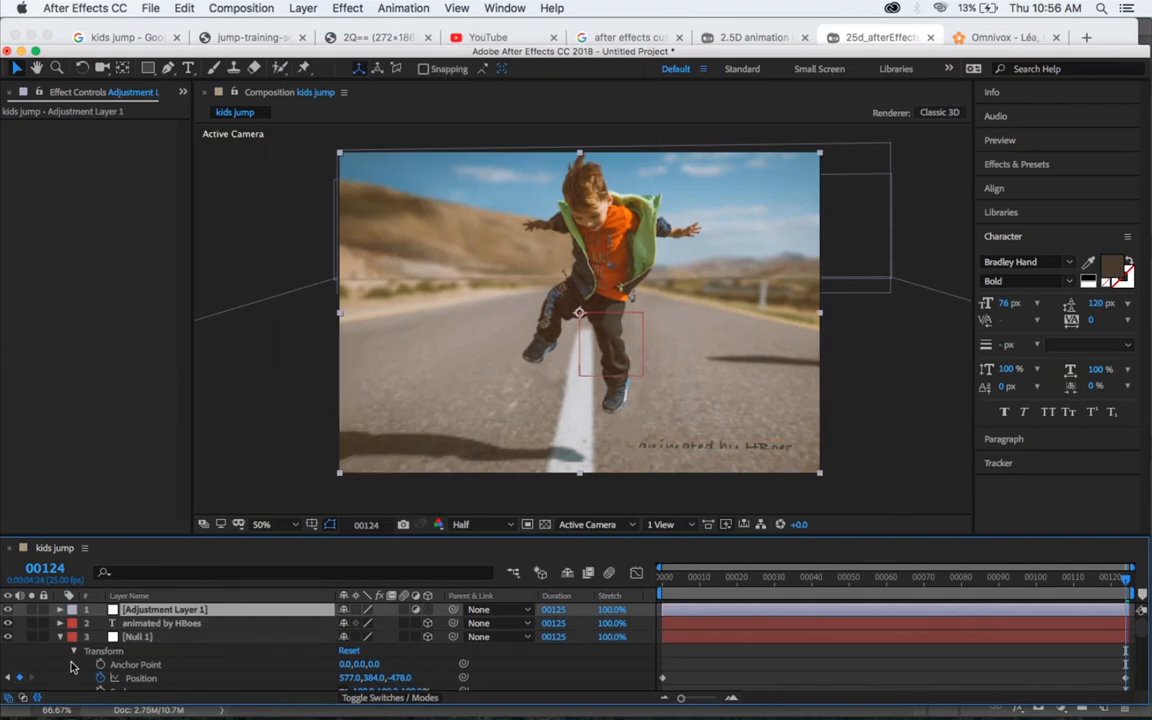
{"action": "mouse_move", "coordinate": [163, 616]}
{"action": "left_mouse_down"}
{"action": "mouse_move", "coordinate": [175, 638]}
{"action": "mouse_move", "coordinate": [168, 632]}
{"action": "left_mouse_up"}
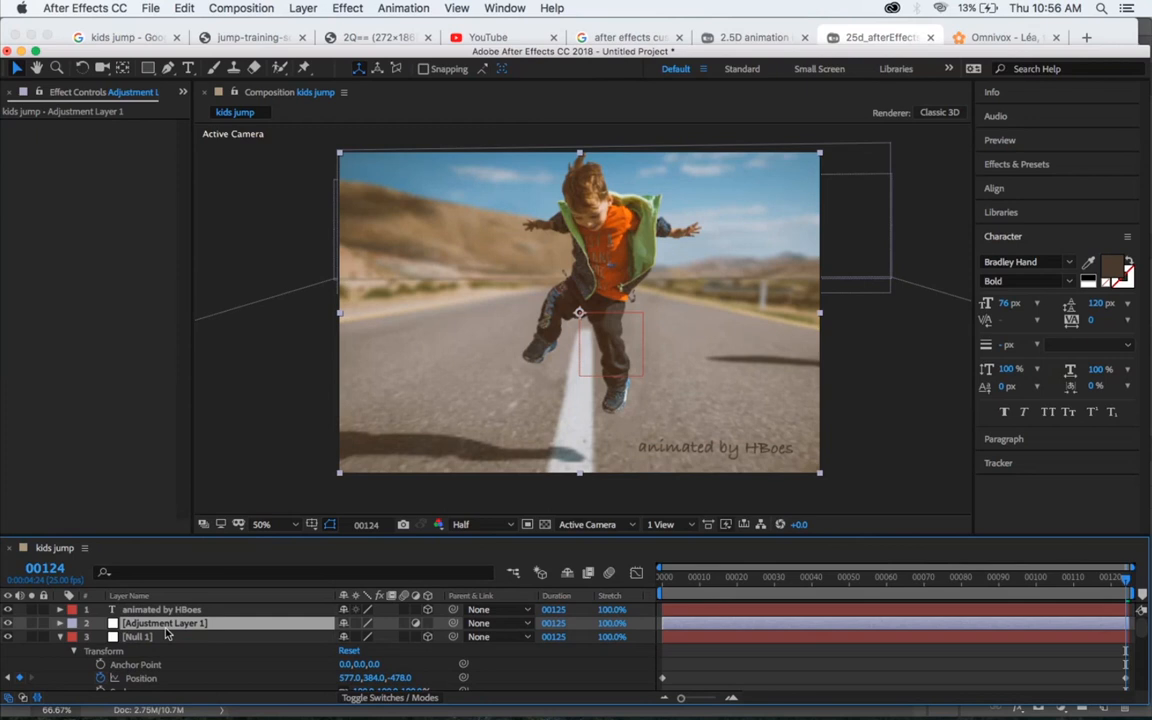
Step: Compare the credit text with the adjustment layer hidden, inspect the scene from the Left view, and restore Active Camera and the layer's visibility
{"action": "left_click", "coordinate": [8, 623]}
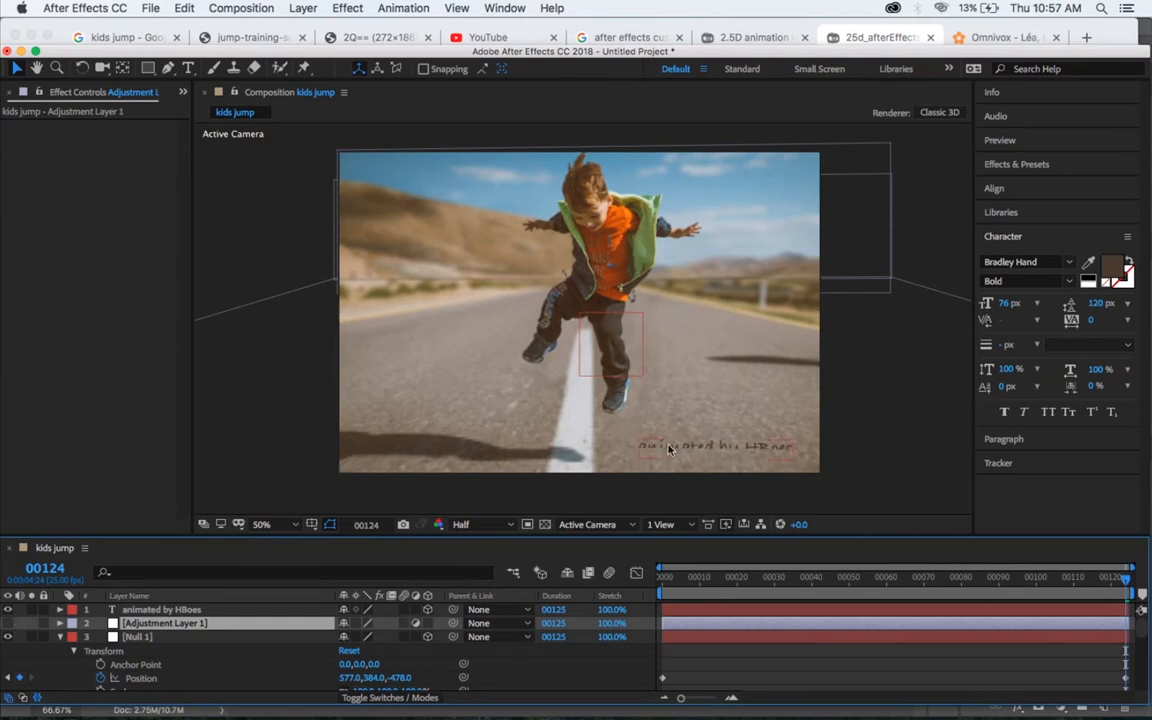
{"action": "left_click", "coordinate": [605, 525]}
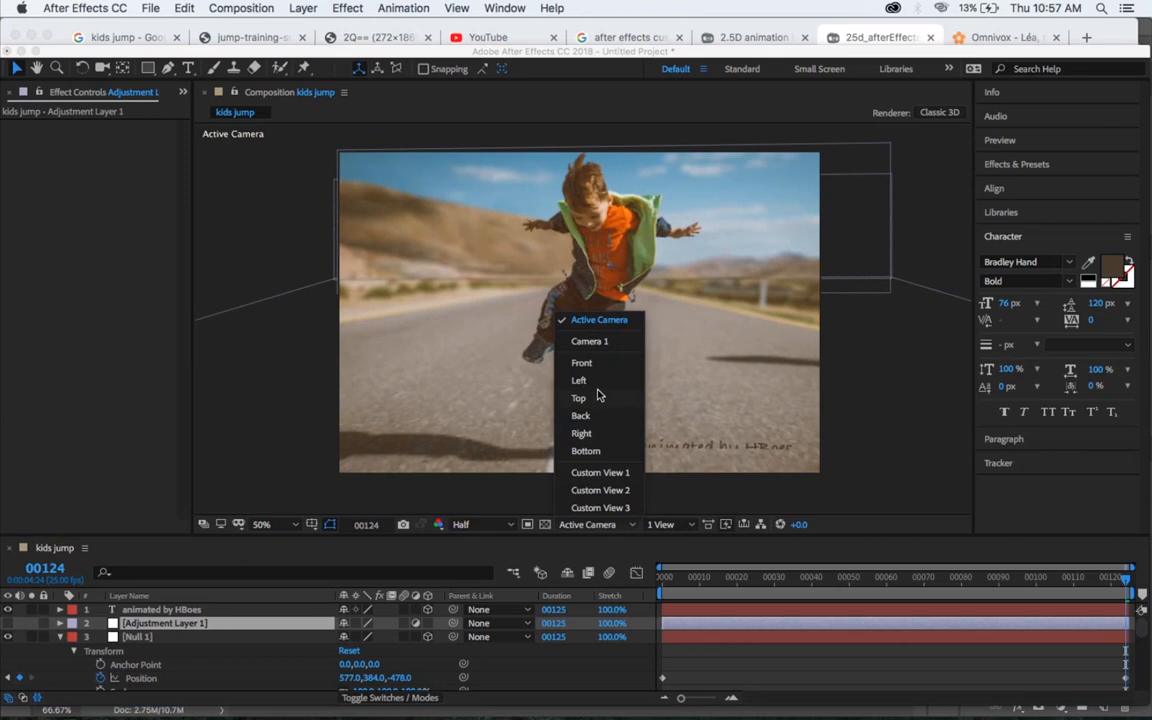
{"action": "left_click", "coordinate": [600, 383]}
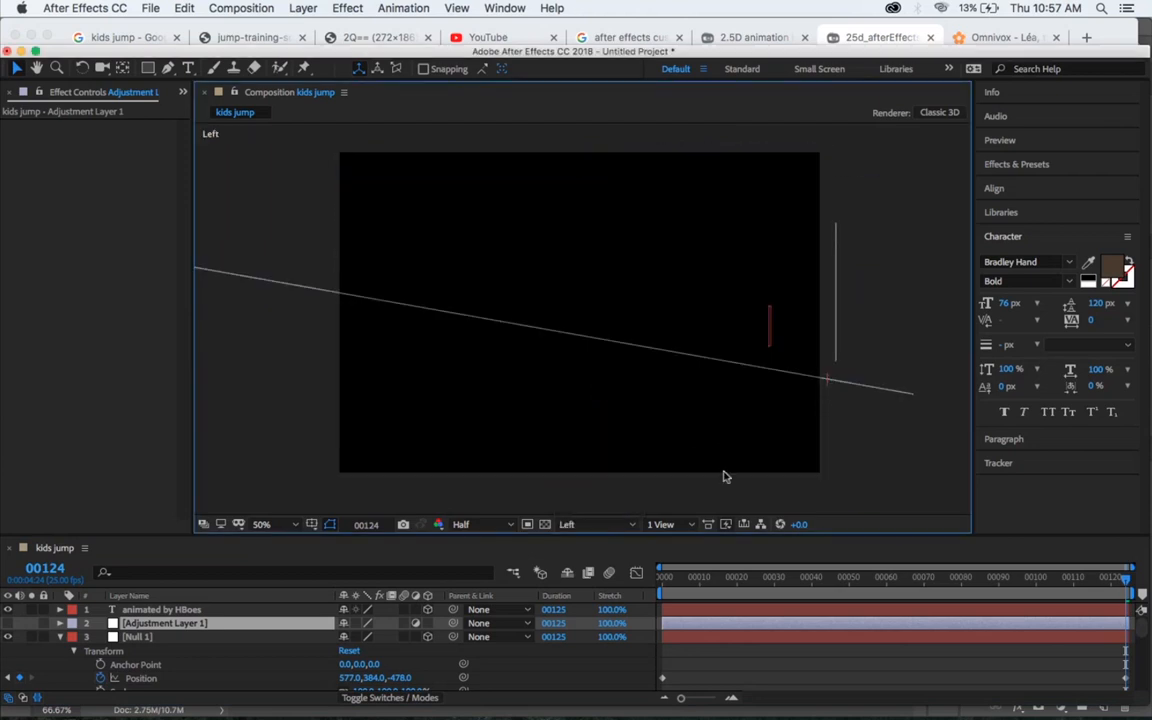
{"action": "left_click", "coordinate": [580, 524]}
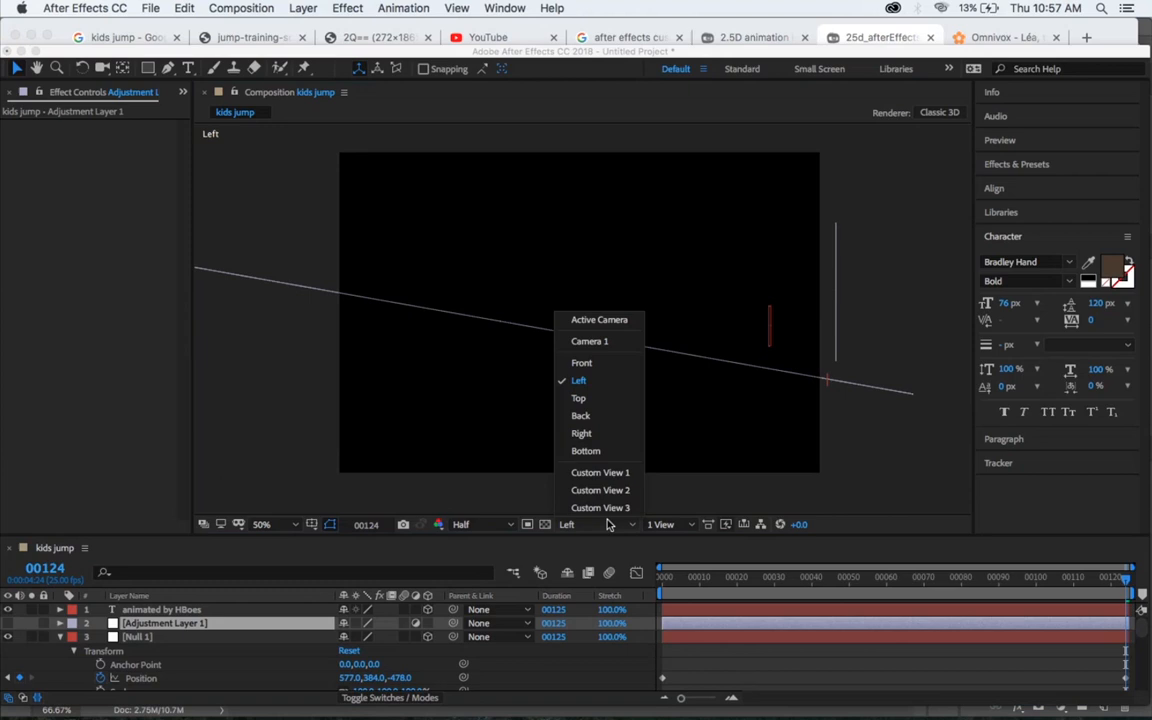
{"action": "left_click", "coordinate": [600, 320]}
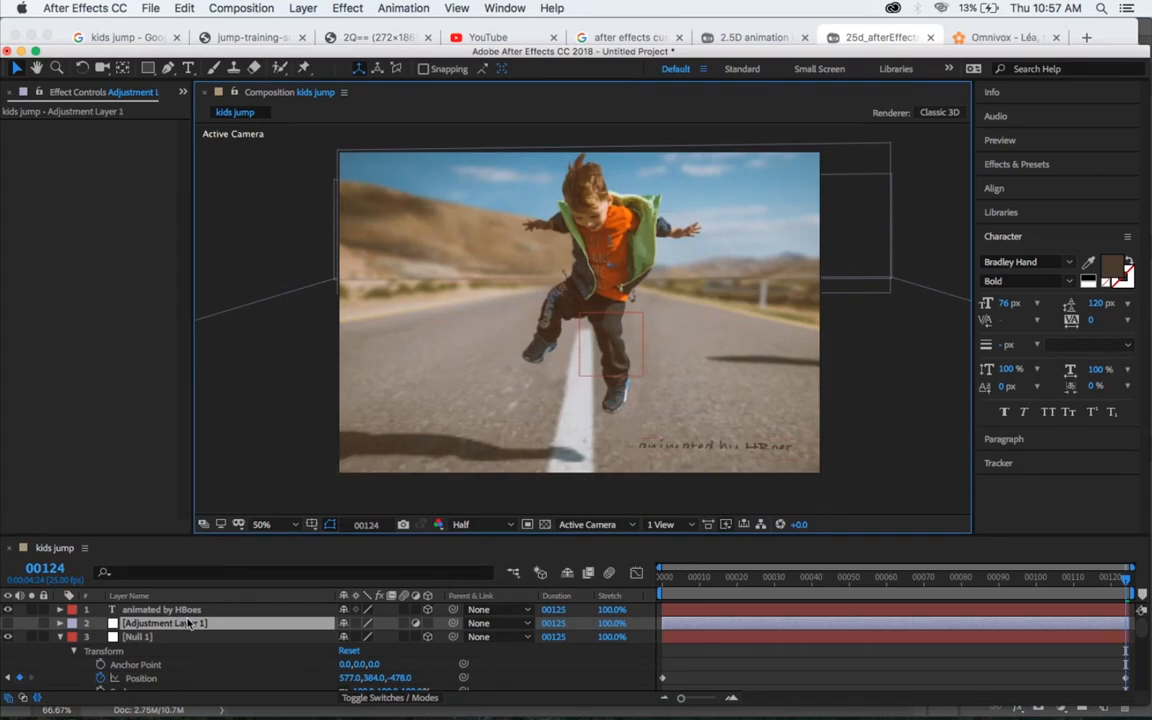
{"action": "left_click", "coordinate": [9, 624]}
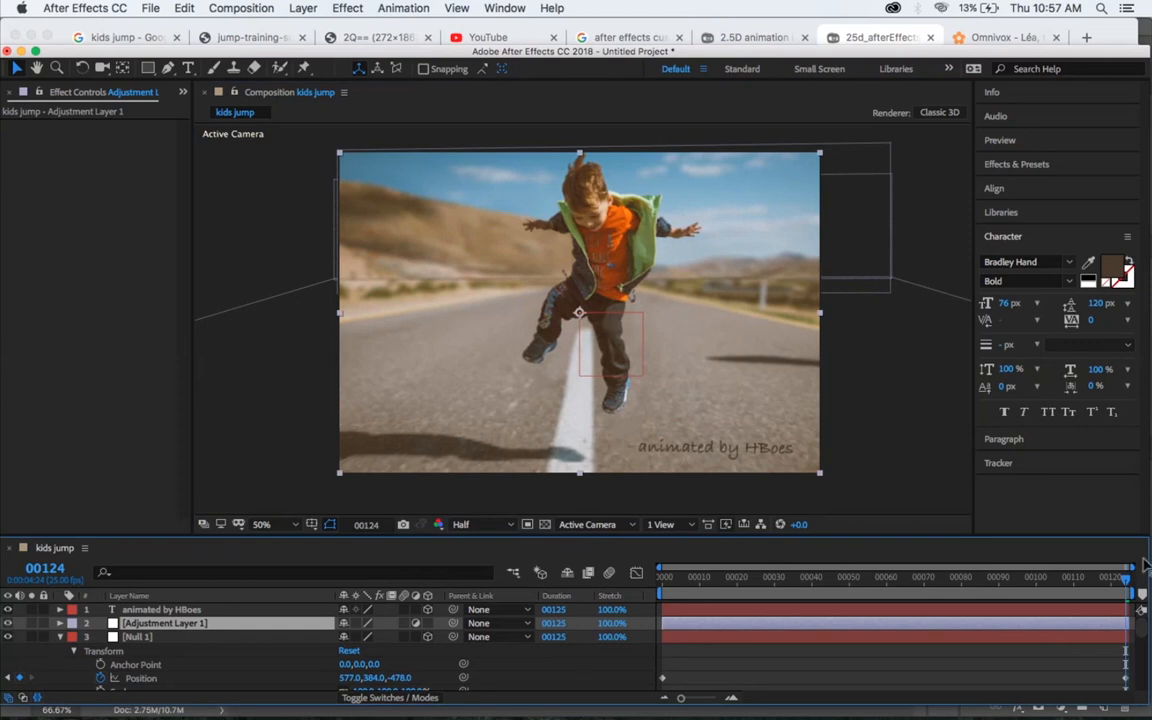
Step: Preview the full animation from frame 0 with the finished credit text
{"action": "left_click_drag", "start_coordinate": [1119, 590], "coordinate": [965, 603]}
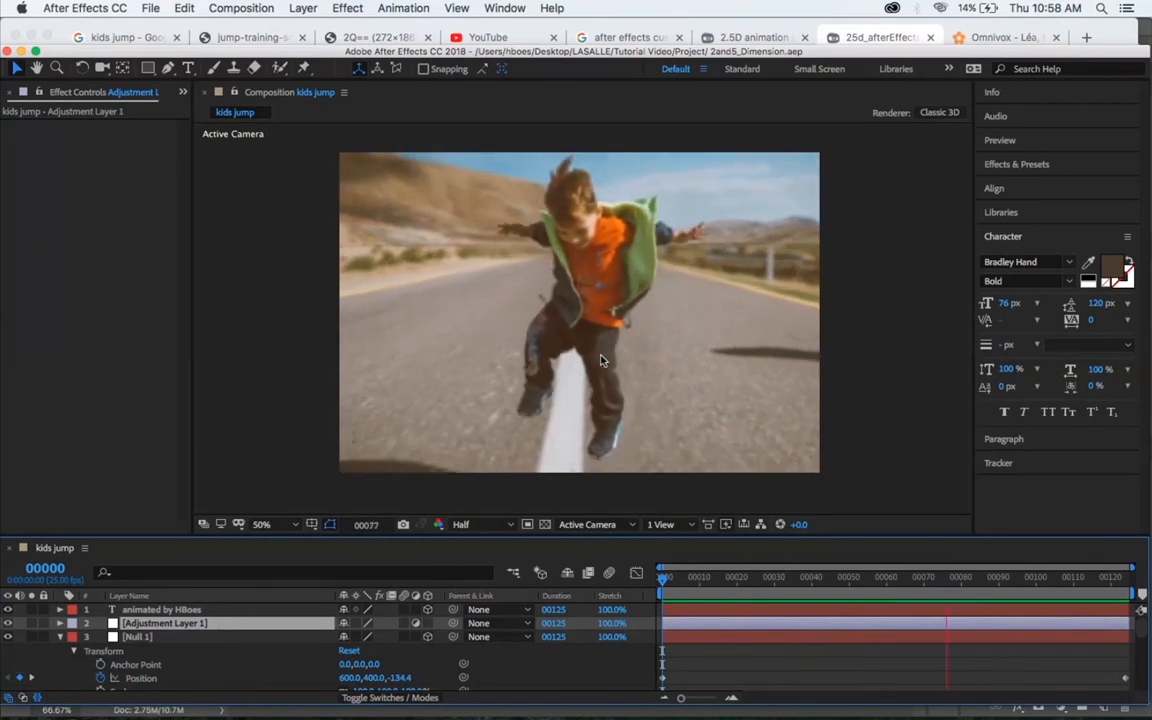
{"action": "key", "text": "space"}
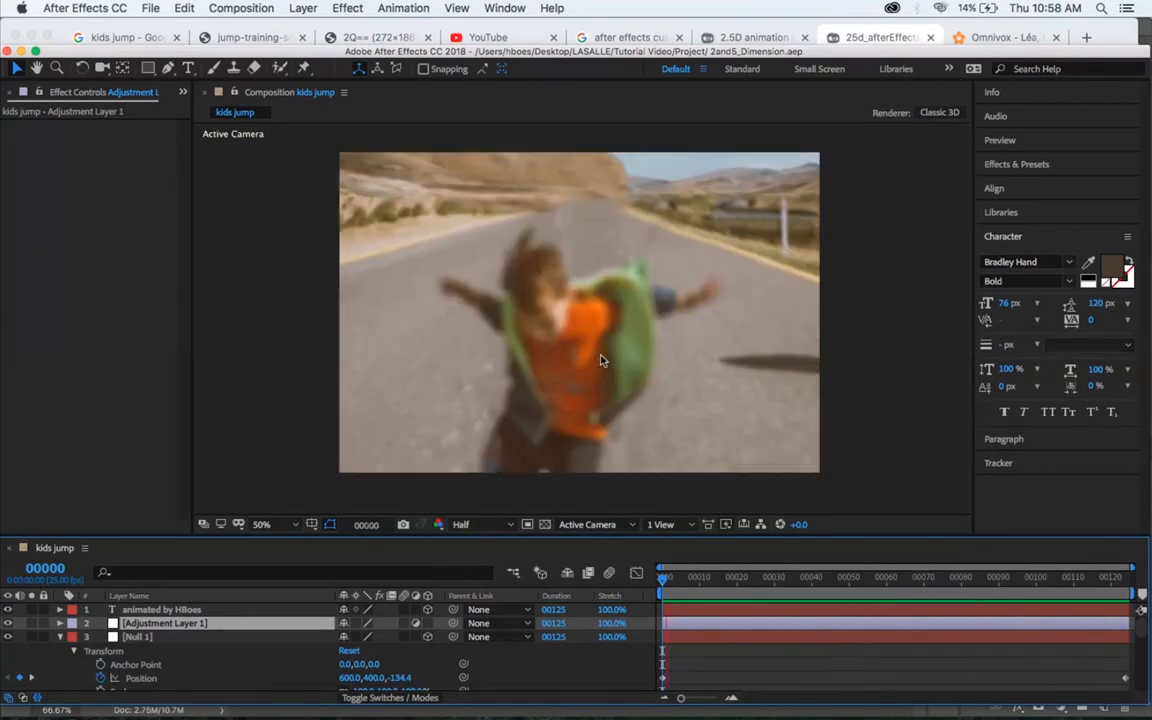